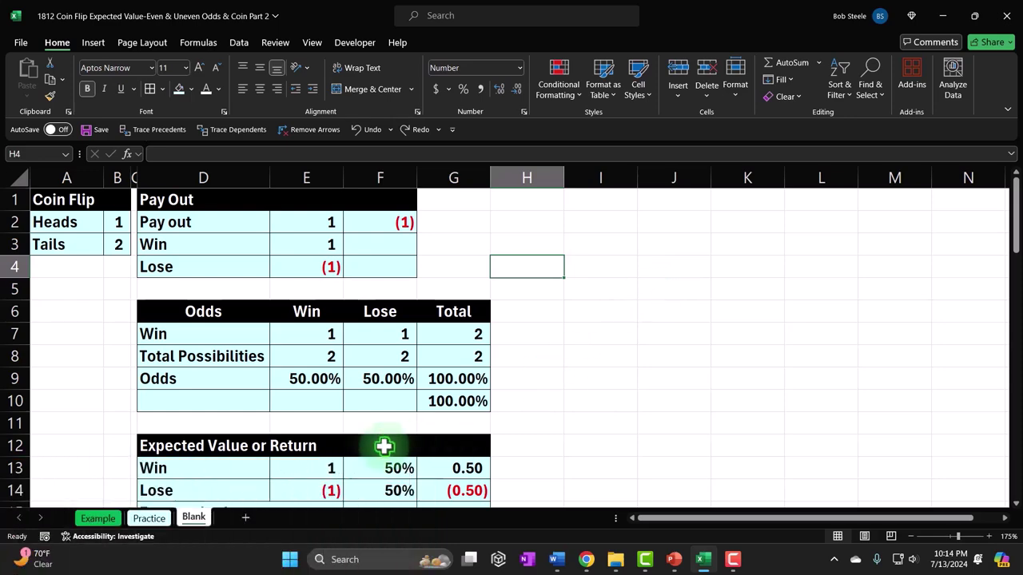
Open the Example sheet, check its 500 spins, and return to the top-left Coin Flip and Pay Out tables
{"action": "left_click", "coordinate": [104, 520]}
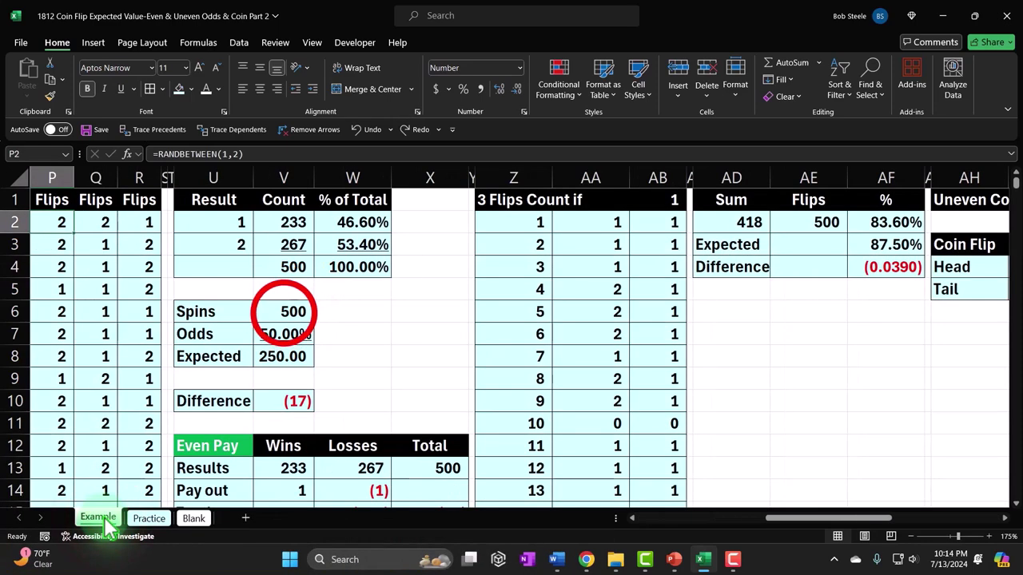
{"action": "left_click", "coordinate": [281, 305]}
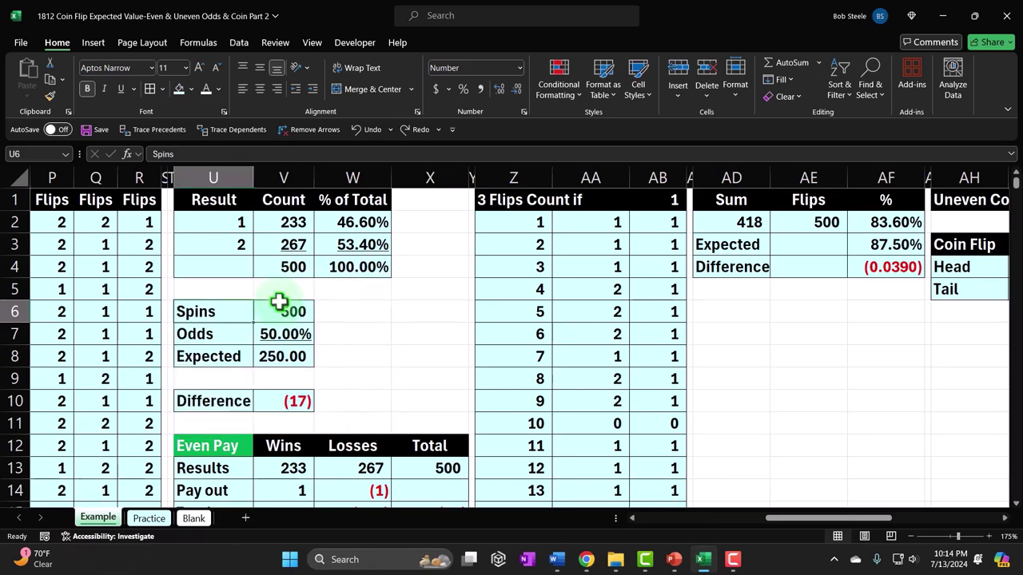
{"action": "key", "text": "Home"}
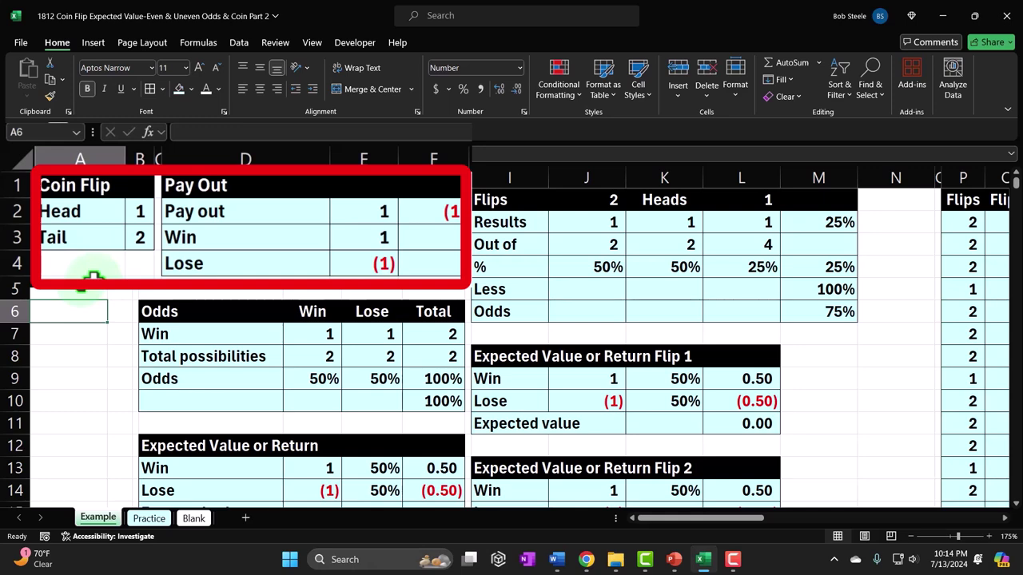
{"action": "left_click_drag", "start_coordinate": [200, 188], "coordinate": [422, 254]}
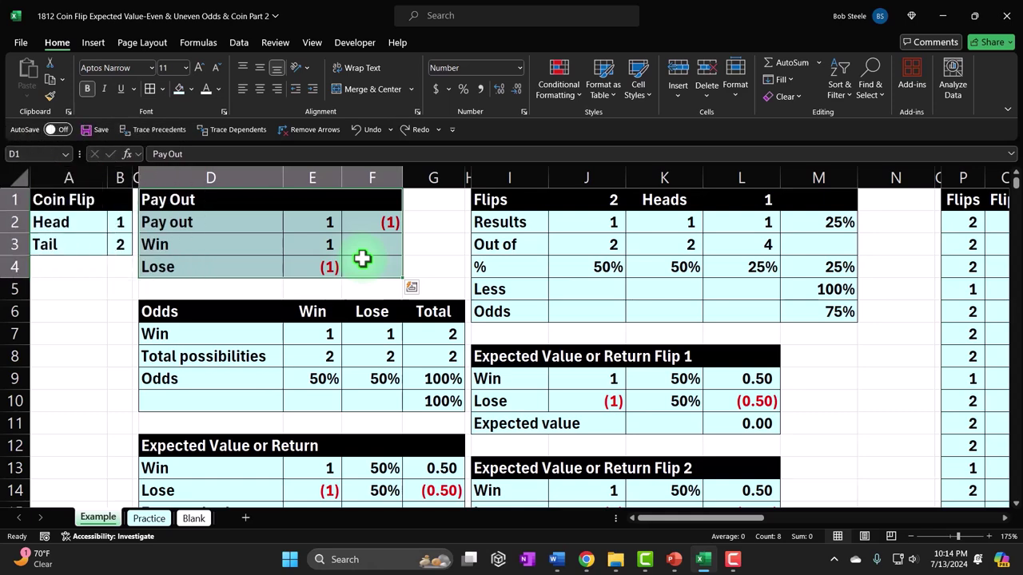
{"action": "left_click", "coordinate": [112, 326]}
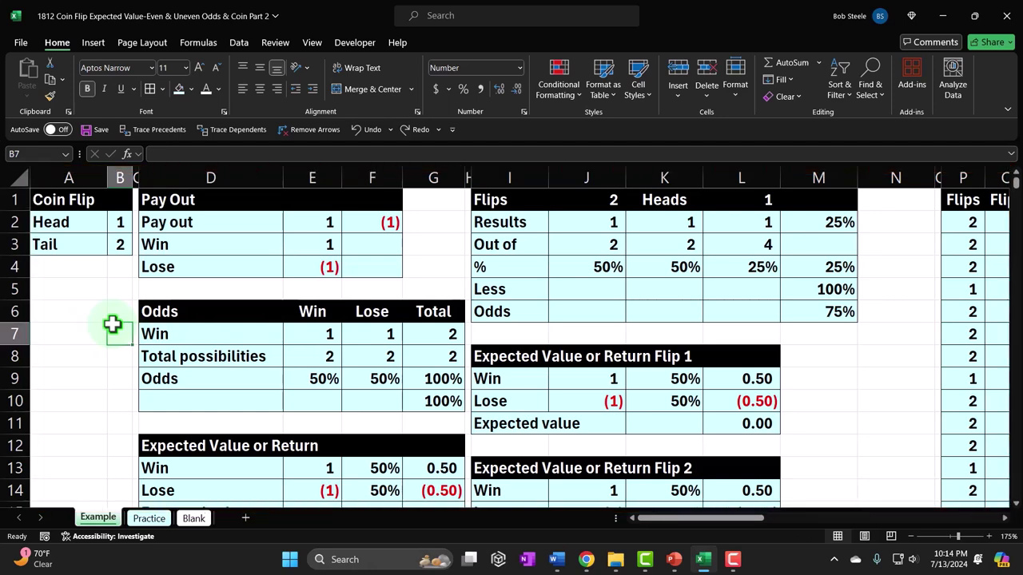
{"action": "left_click", "coordinate": [338, 223]}
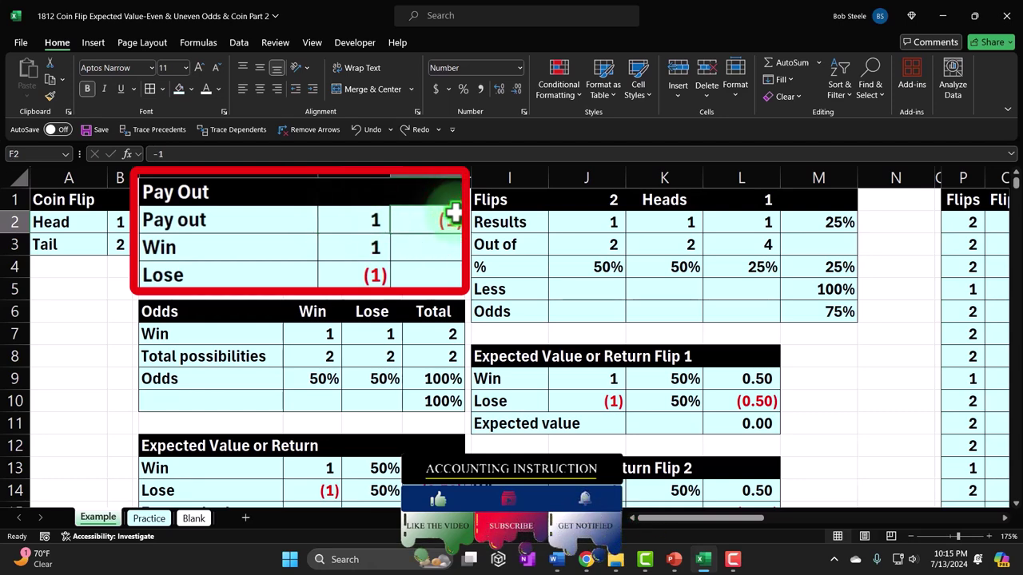
{"action": "left_click", "coordinate": [393, 218]}
{"action": "scroll", "coordinate": [394, 217], "scroll_direction": "down", "scroll_amount": 1}
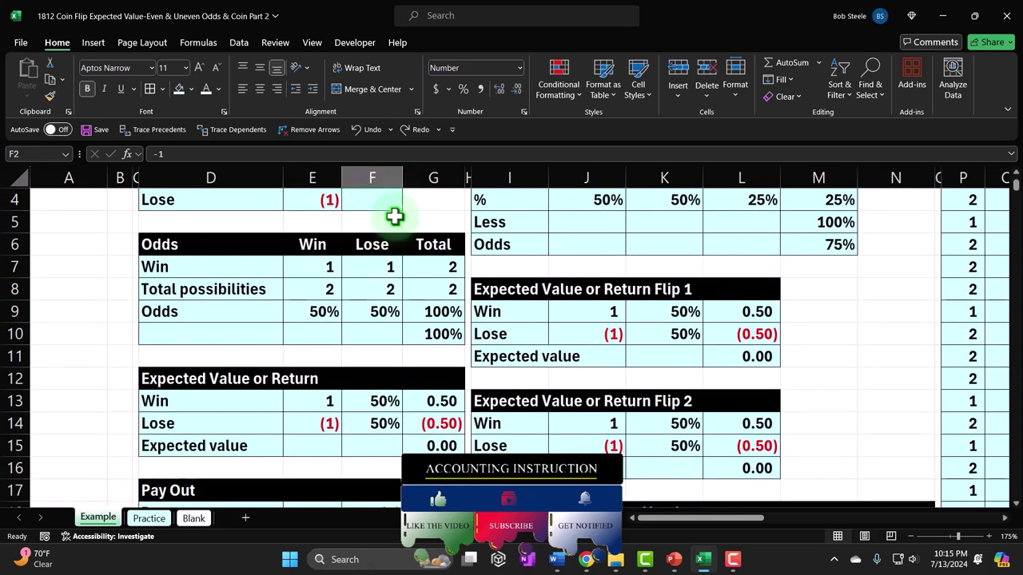
{"action": "left_click", "coordinate": [312, 266]}
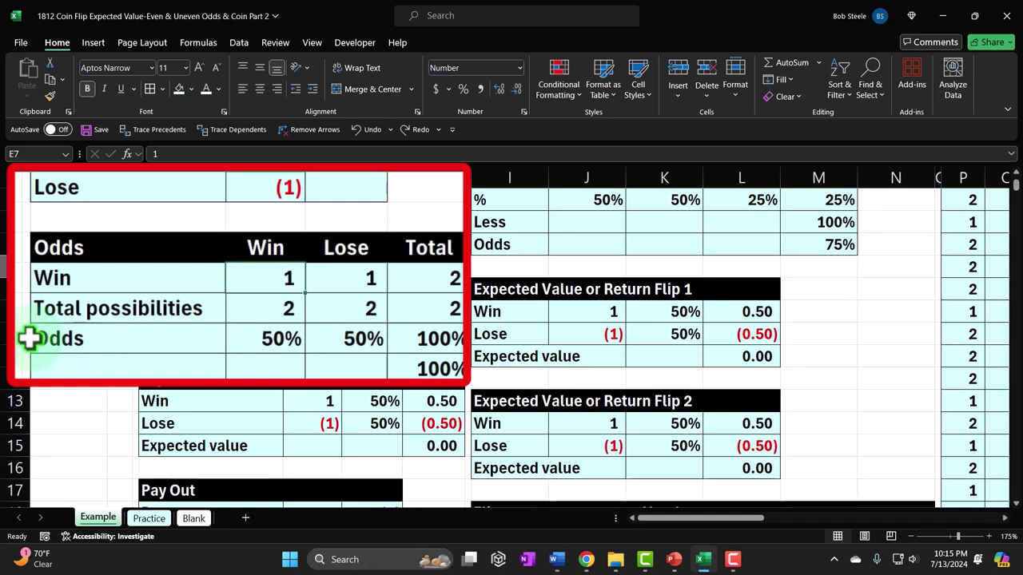
{"action": "key", "text": "Down"}
{"action": "key", "text": "Down"}
{"action": "key", "text": "Right"}
{"action": "key", "text": "Right"}
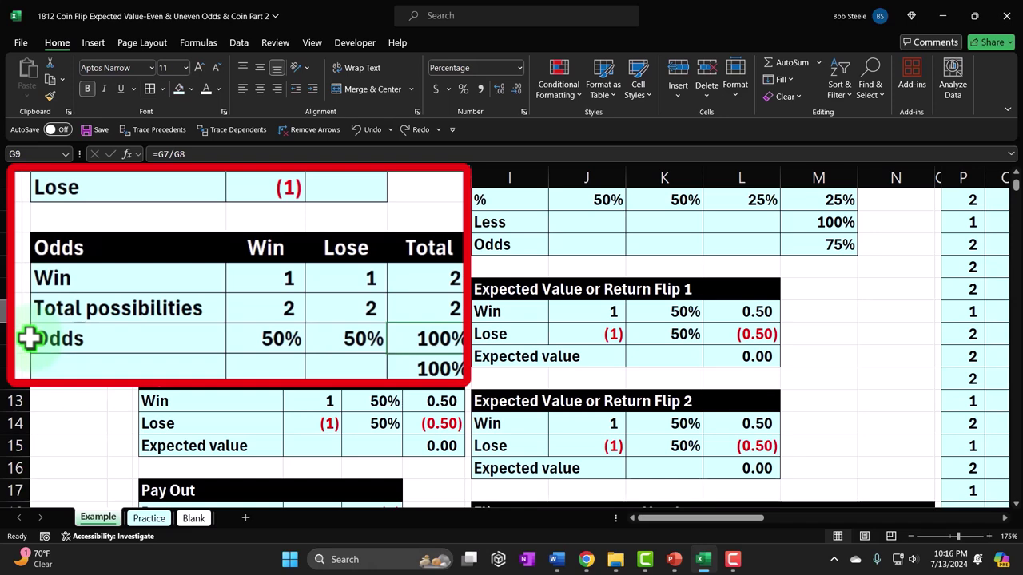
{"action": "key", "text": "Down"}
{"action": "key", "text": "Down"}
{"action": "key", "text": "Down"}
{"action": "key", "text": "Down"}
{"action": "key", "text": "Left"}
{"action": "scroll", "coordinate": [136, 313], "scroll_direction": "down", "scroll_amount": 2}
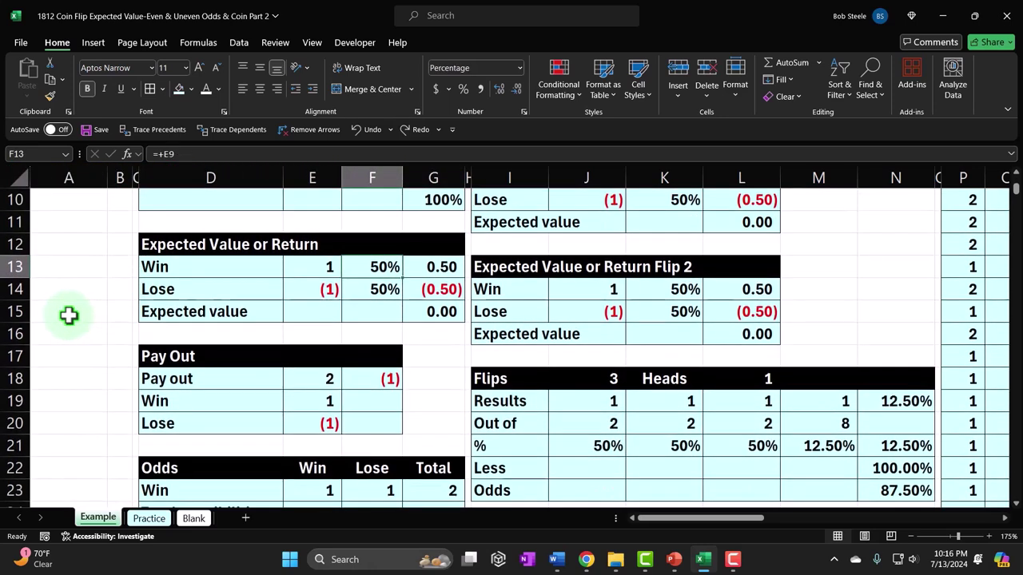
{"action": "key", "text": "Left"}
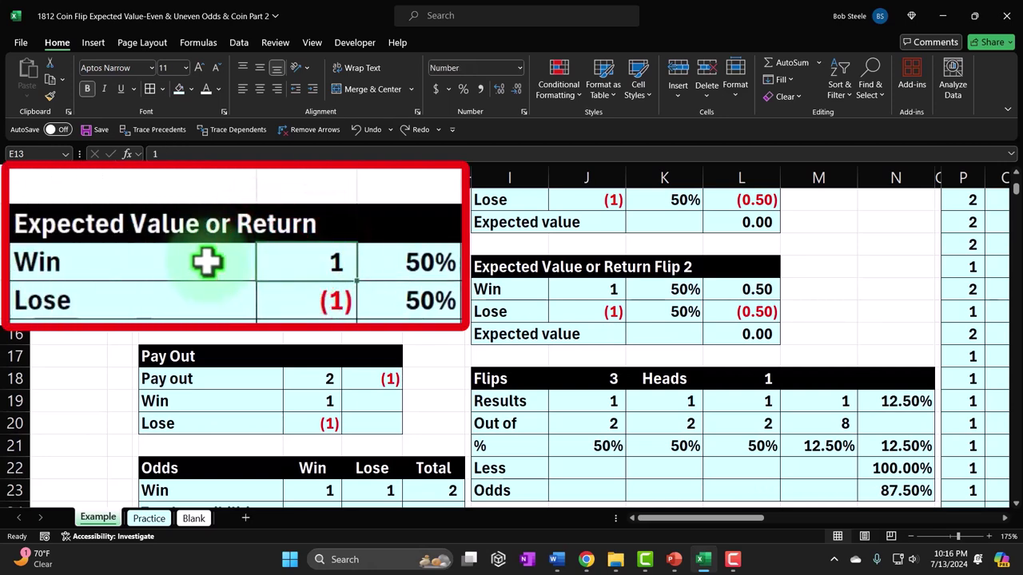
{"action": "key", "text": "Down"}
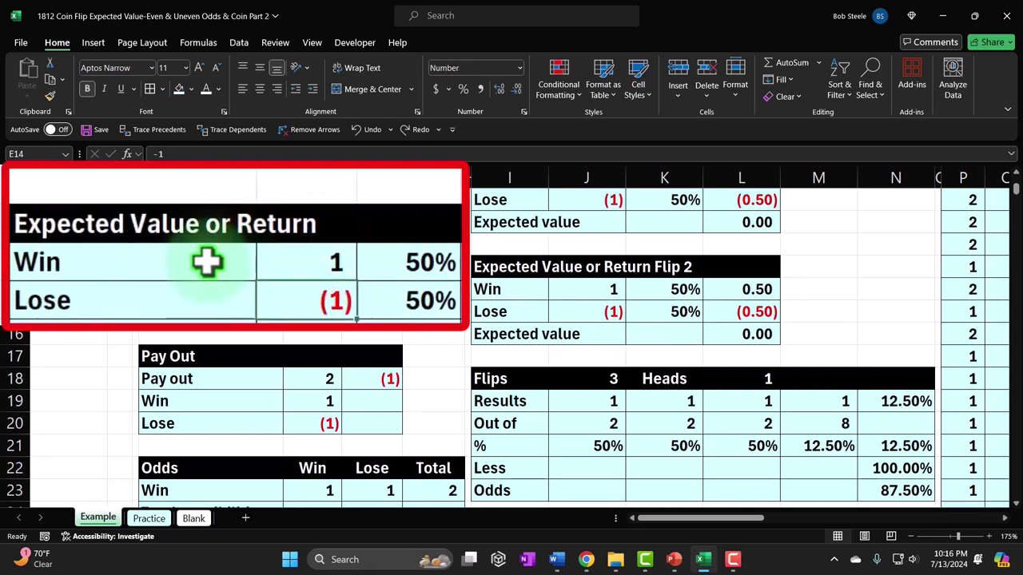
{"action": "key", "text": "Up"}
{"action": "key", "text": "Right"}
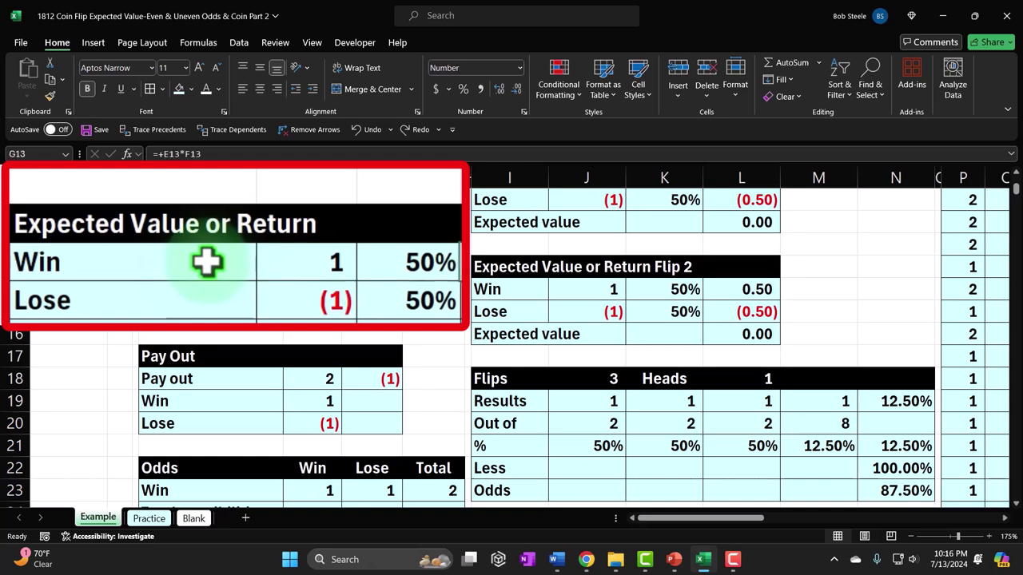
{"action": "key", "text": "Down"}
{"action": "key", "text": "Left"}
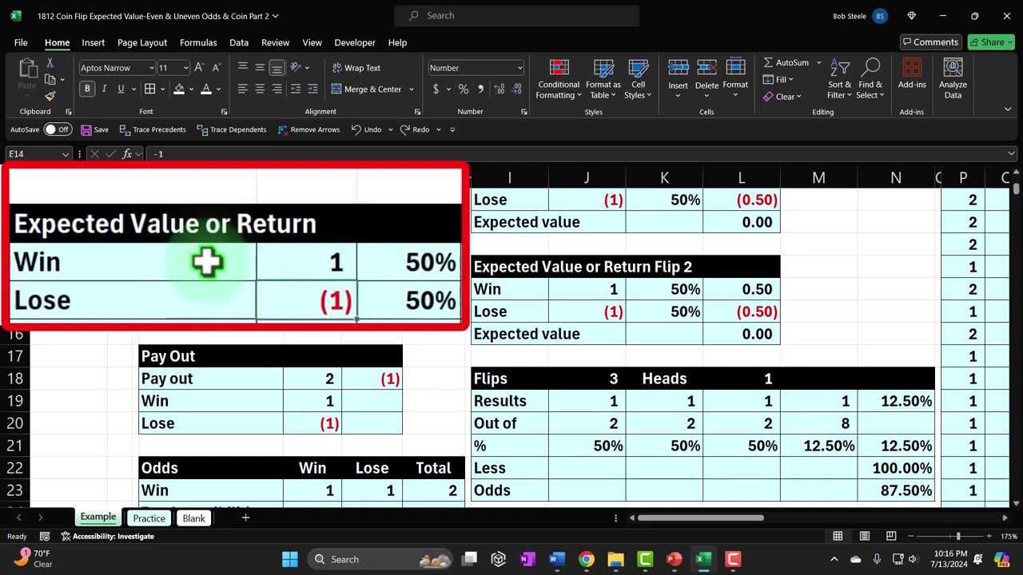
{"action": "key", "text": "Right"}
{"action": "key", "text": "Right"}
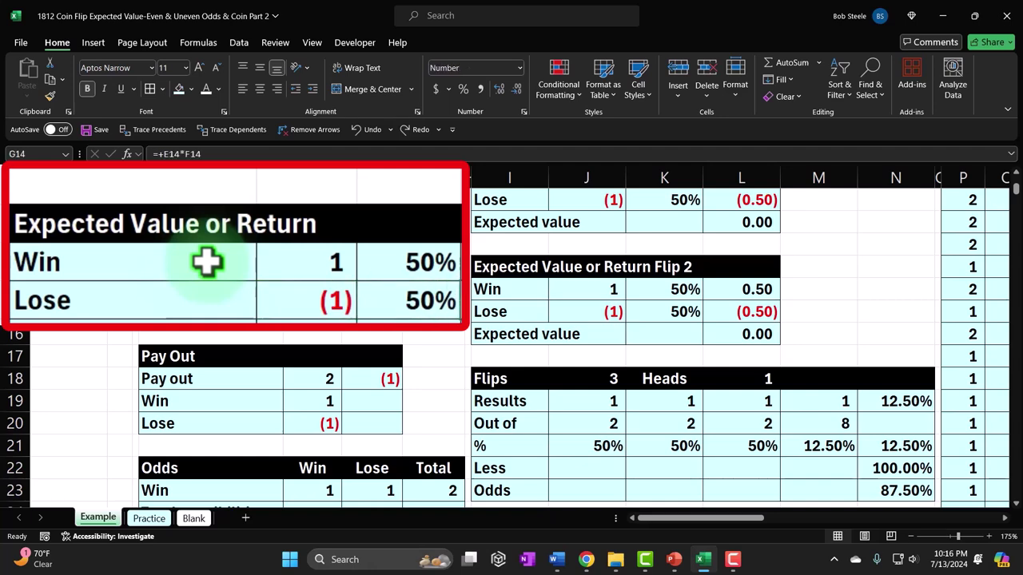
{"action": "key", "text": "Down"}
{"action": "key", "text": "Down"}
{"action": "key", "text": "Down"}
{"action": "key", "text": "Down"}
{"action": "key", "text": "Down"}
{"action": "key", "text": "Down"}
{"action": "key", "text": "Down"}
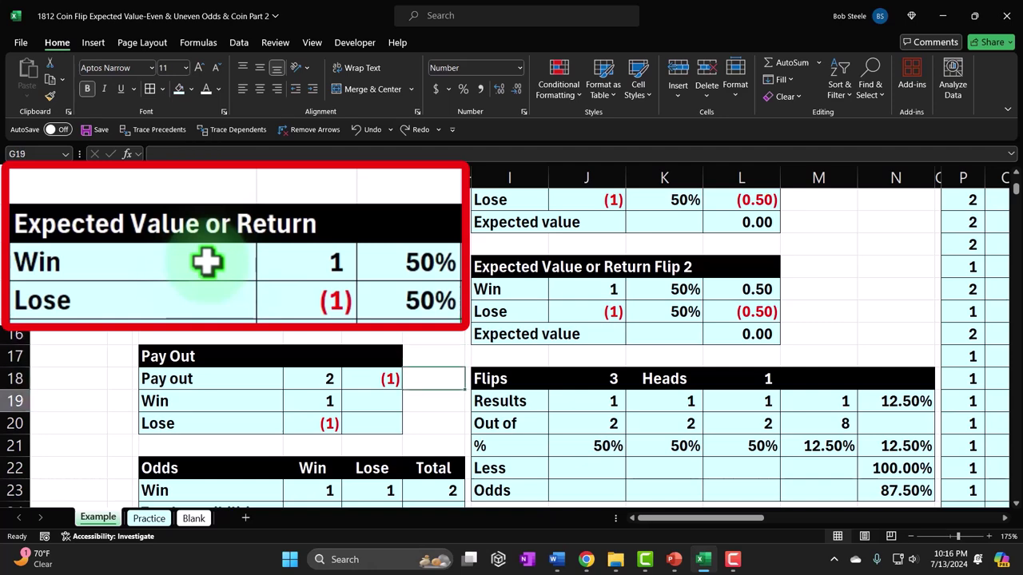
{"action": "key", "text": "Down"}
{"action": "key", "text": "Down"}
{"action": "key", "text": "Down"}
{"action": "key", "text": "Down"}
{"action": "key", "text": "Down"}
{"action": "key", "text": "Down"}
{"action": "key", "text": "Down"}
{"action": "key", "text": "Down"}
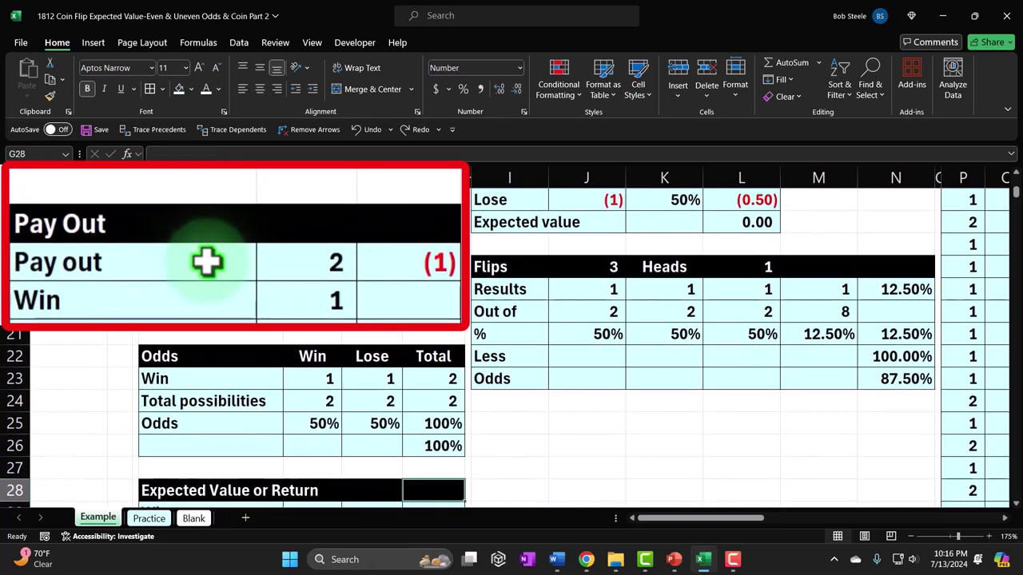
{"action": "left_click", "coordinate": [285, 222]}
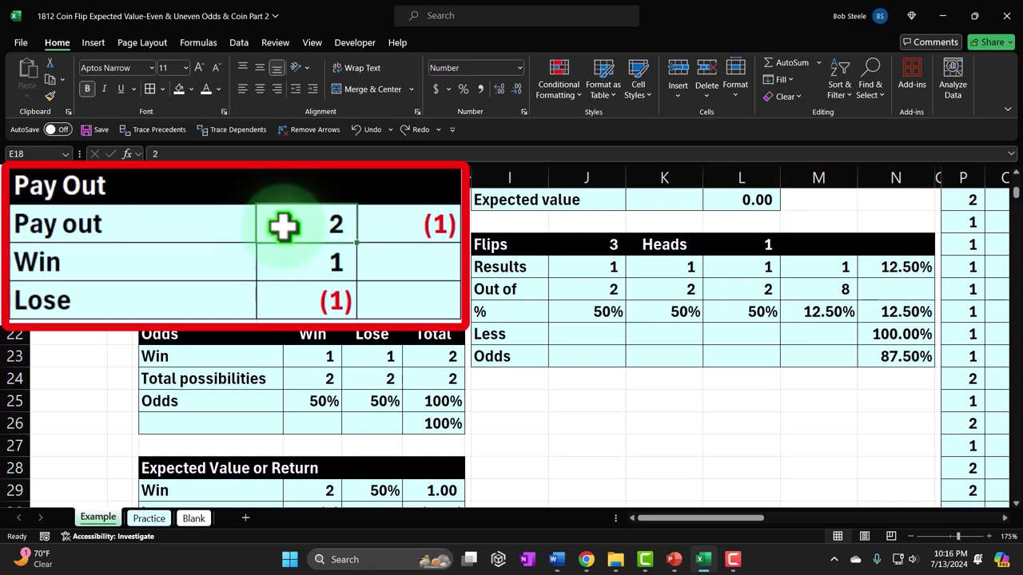
{"action": "key", "text": "Right"}
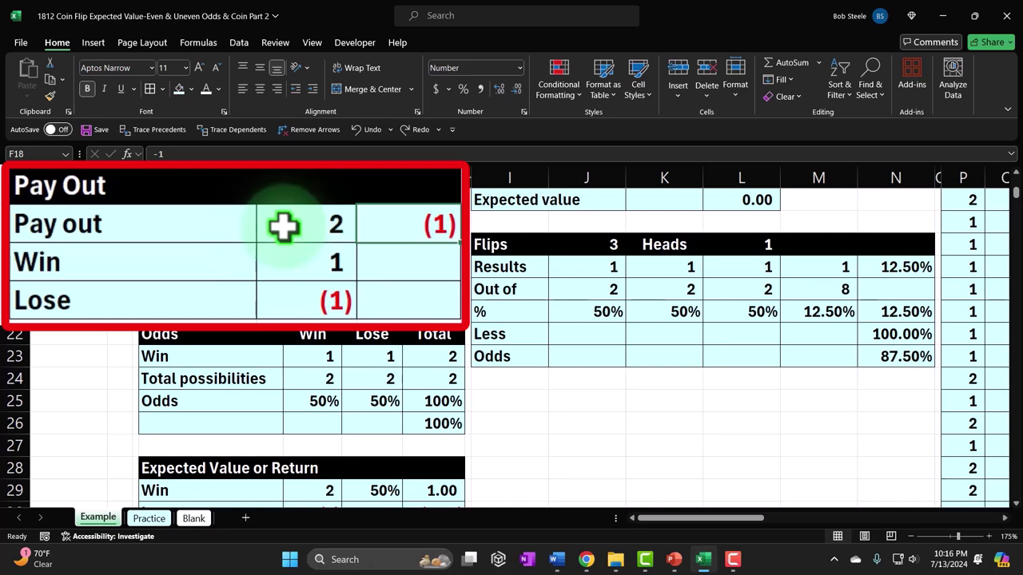
{"action": "left_click", "coordinate": [298, 245]}
{"action": "key", "text": "Down"}
{"action": "key", "text": "Down"}
{"action": "key", "text": "Down"}
{"action": "key", "text": "Down"}
{"action": "key", "text": "Down"}
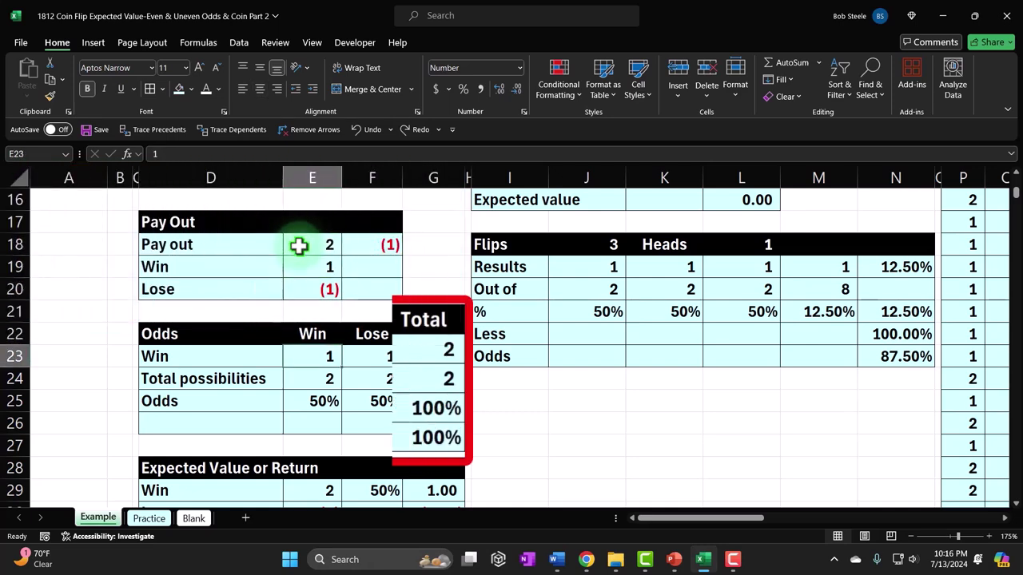
{"action": "key", "text": "Down"}
{"action": "key", "text": "Down"}
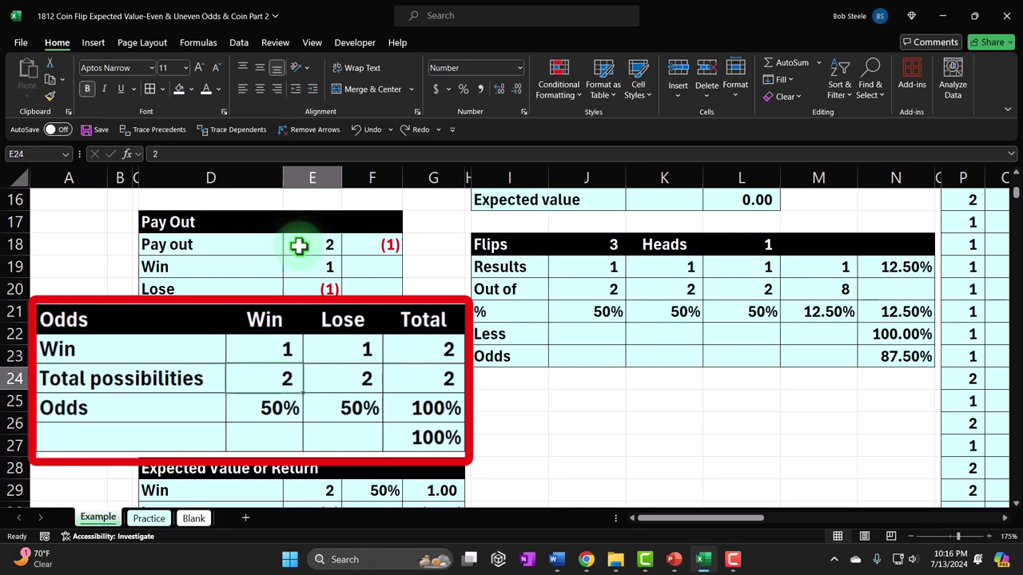
{"action": "key", "text": "Right"}
{"action": "key", "text": "Right"}
{"action": "key", "text": "Down"}
{"action": "key", "text": "Down"}
{"action": "key", "text": "Down"}
{"action": "key", "text": "Down"}
{"action": "key", "text": "Down"}
{"action": "key", "text": "Down"}
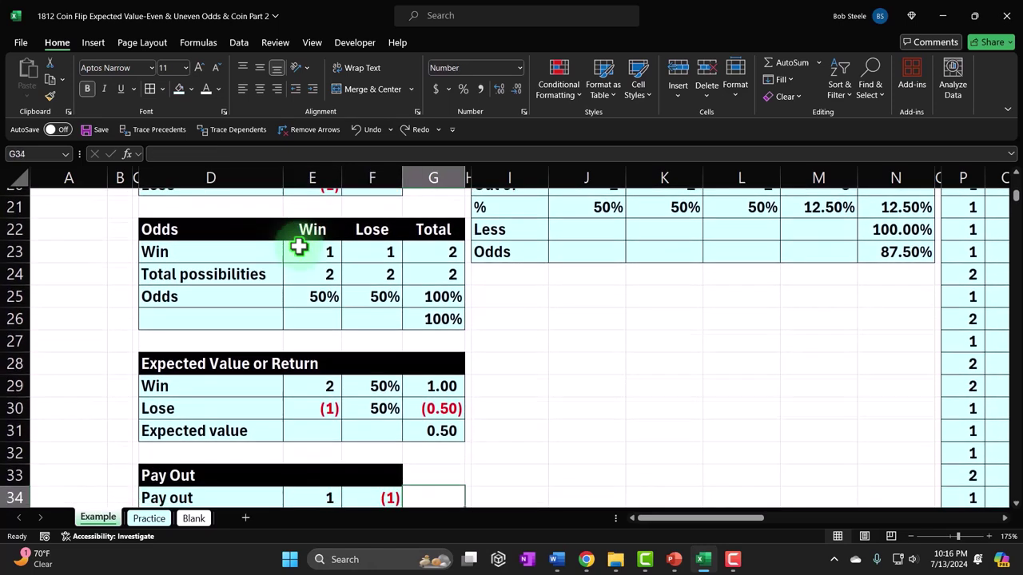
{"action": "key", "text": "Up"}
{"action": "key", "text": "Up"}
{"action": "key", "text": "Left"}
{"action": "key", "text": "Left"}
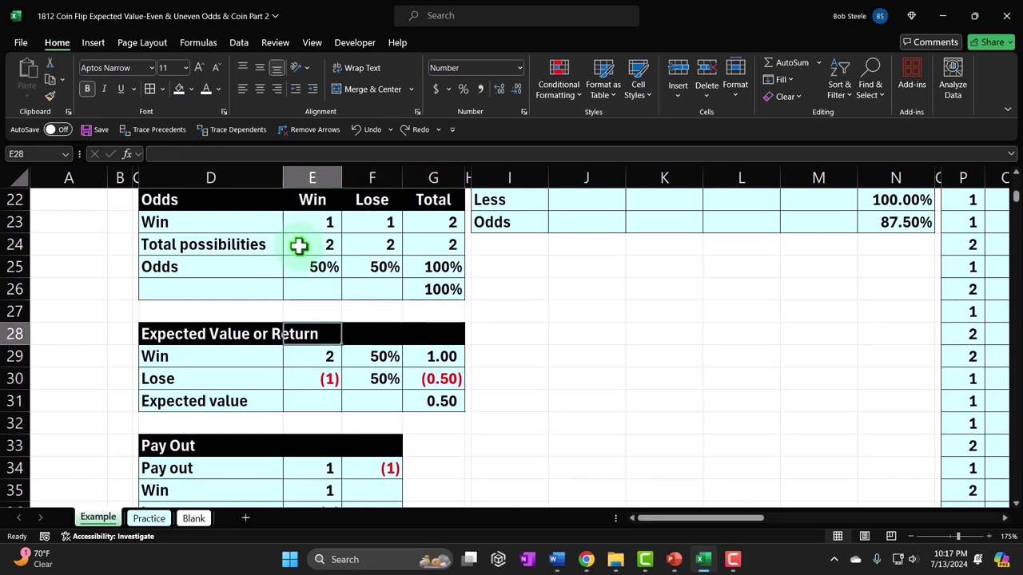
{"action": "key", "text": "Right"}
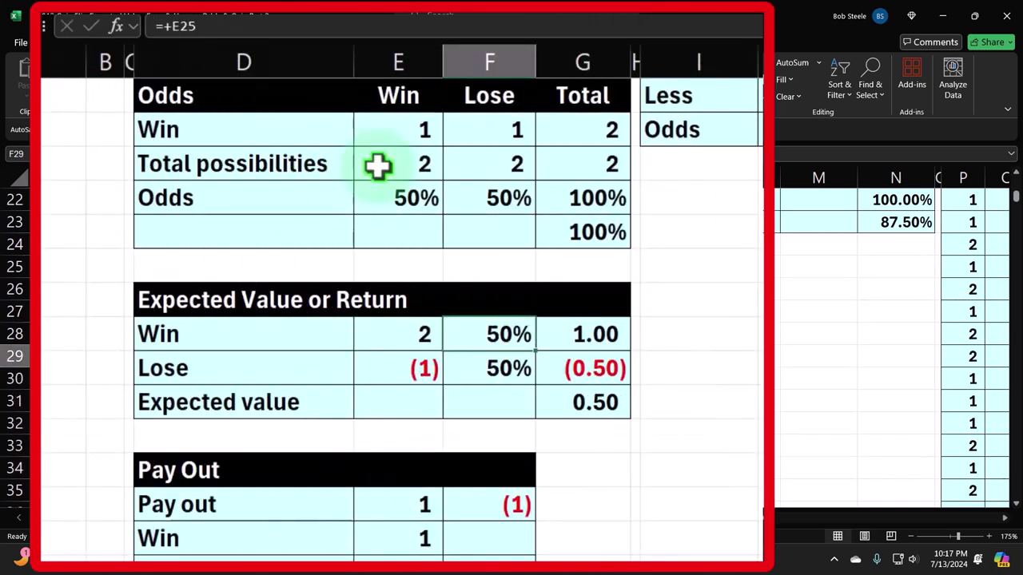
{"action": "key", "text": "Right"}
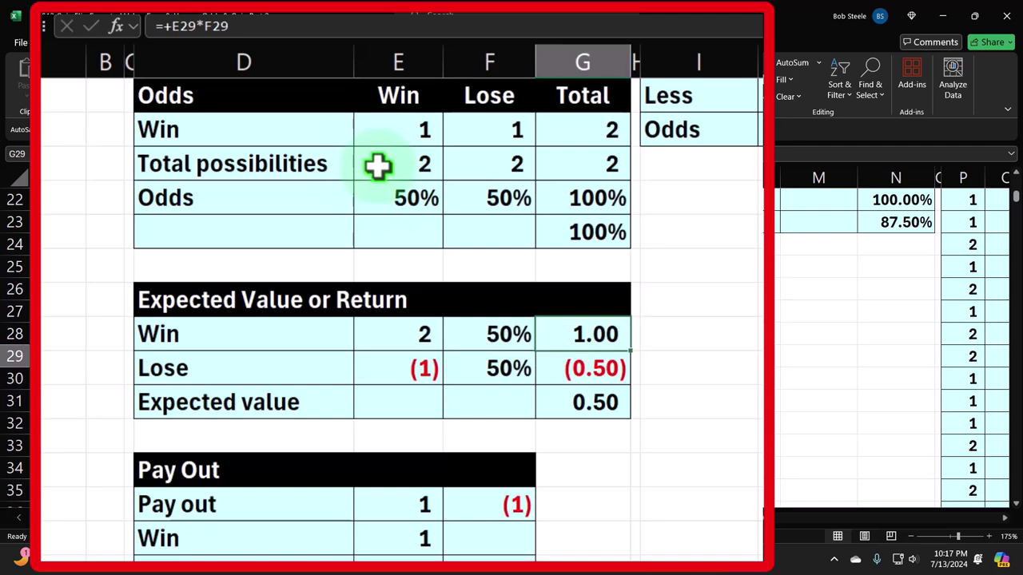
{"action": "key", "text": "Down"}
{"action": "key", "text": "Left"}
{"action": "key", "text": "Left"}
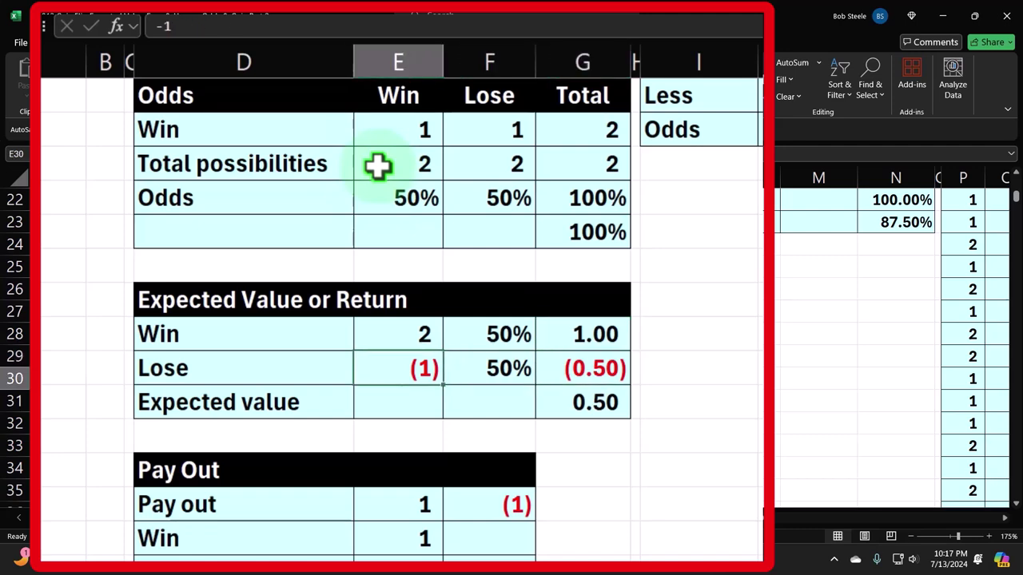
{"action": "key", "text": "Right"}
{"action": "key", "text": "Right"}
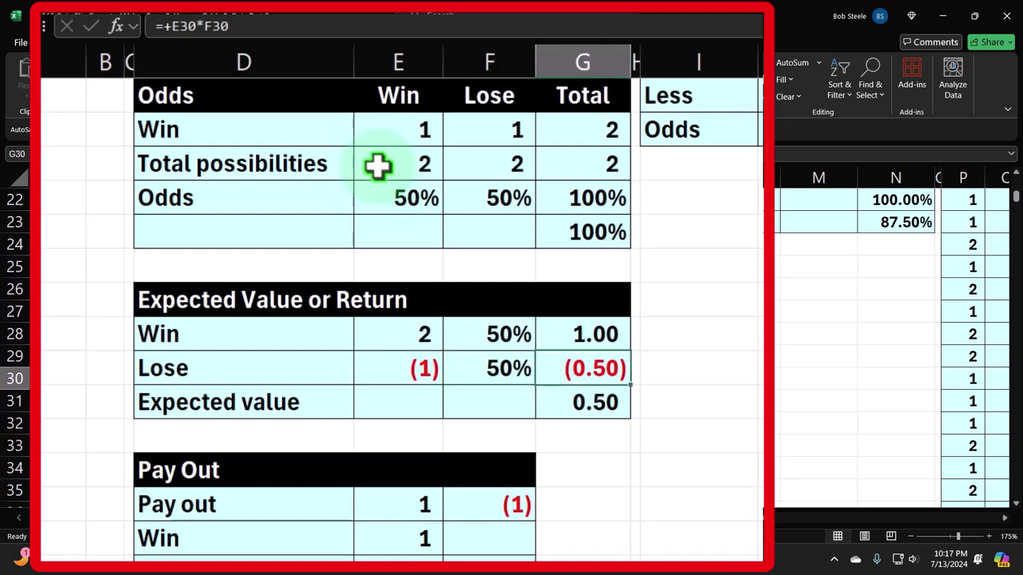
{"action": "key", "text": "Down"}
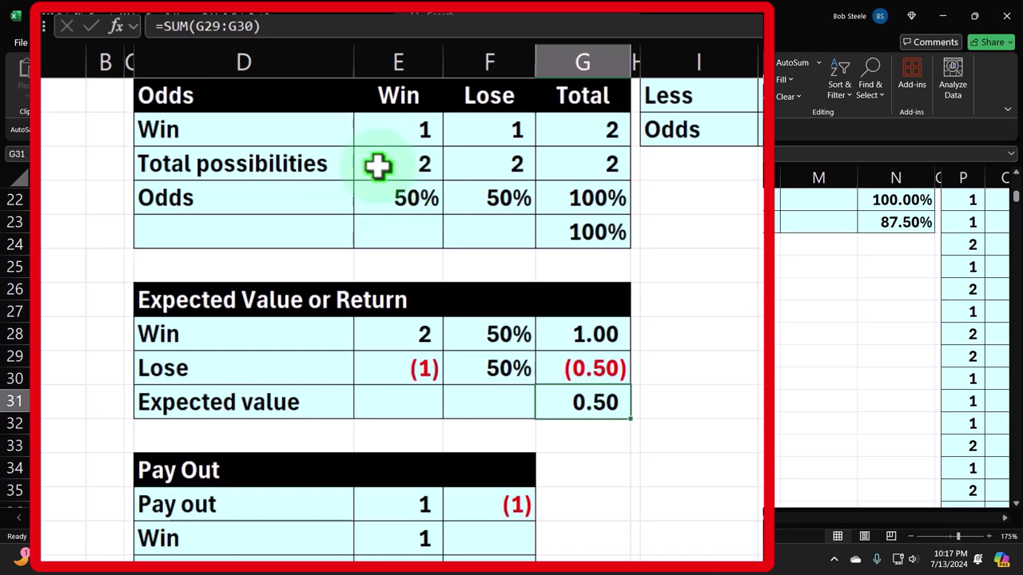
{"action": "key", "text": "Down"}
{"action": "key", "text": "Down"}
{"action": "key", "text": "Down"}
{"action": "key", "text": "Down"}
{"action": "key", "text": "Down"}
{"action": "key", "text": "Down"}
{"action": "key", "text": "Down"}
{"action": "key", "text": "Down"}
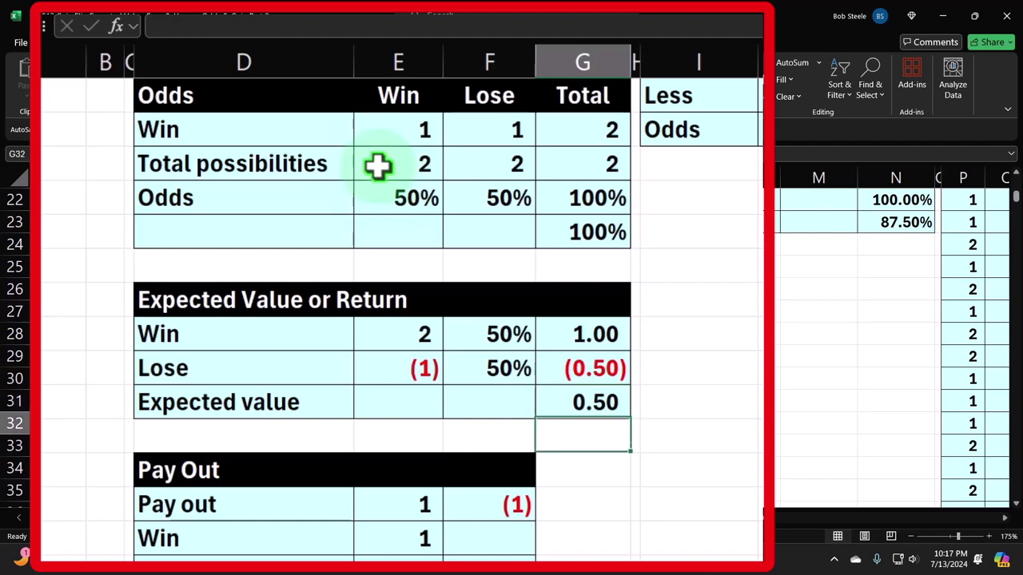
{"action": "key", "text": "Down"}
{"action": "key", "text": "Down"}
{"action": "key", "text": "Down"}
{"action": "key", "text": "Down"}
{"action": "key", "text": "Down"}
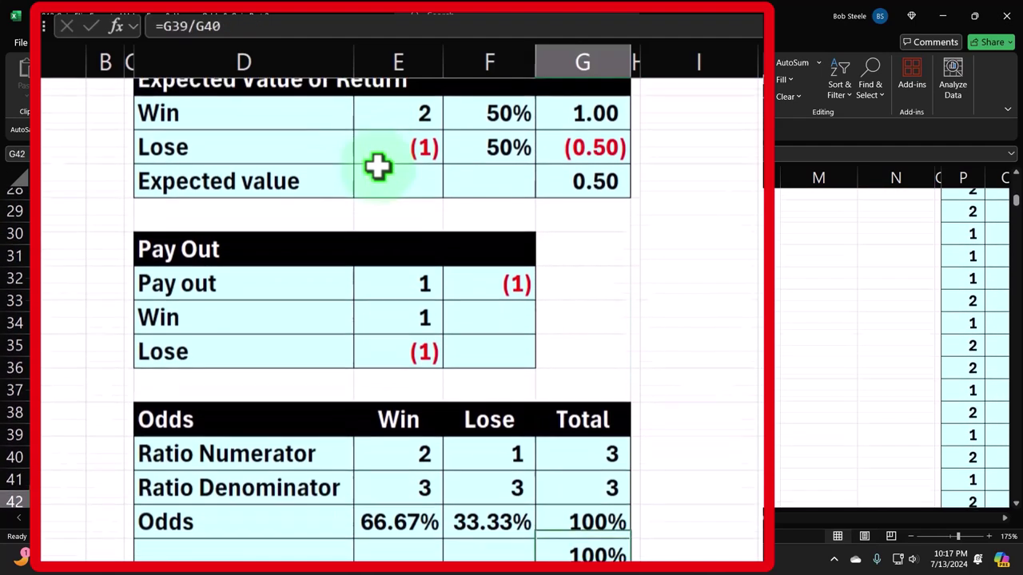
{"action": "key", "text": "Up"}
{"action": "key", "text": "Up"}
{"action": "key", "text": "Up"}
{"action": "key", "text": "Up"}
{"action": "key", "text": "Up"}
{"action": "key", "text": "Up"}
{"action": "key", "text": "Up"}
{"action": "key", "text": "Up"}
{"action": "key", "text": "Up"}
{"action": "key", "text": "Up"}
{"action": "key", "text": "Up"}
{"action": "key", "text": "Up"}
{"action": "key", "text": "Up"}
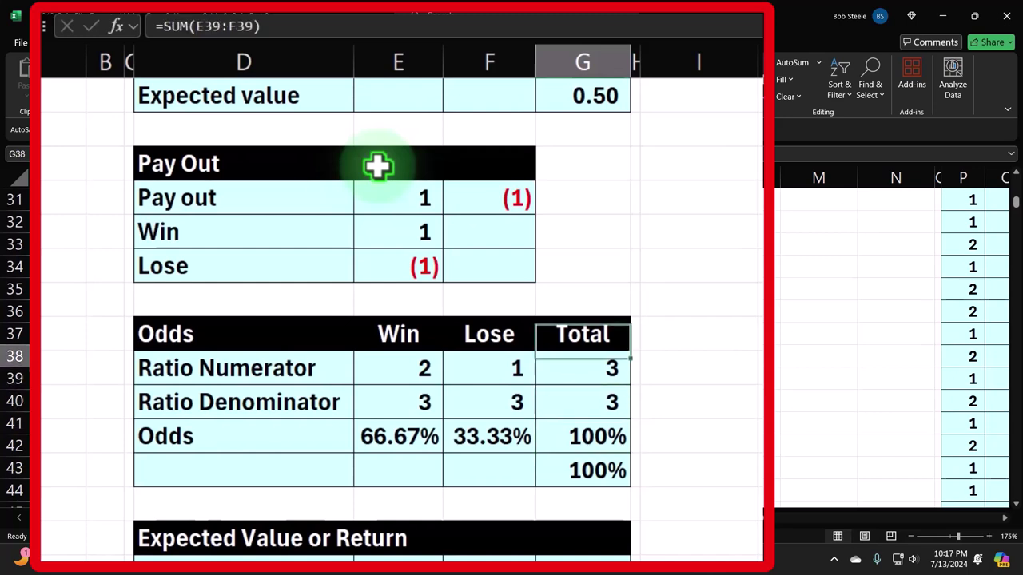
{"action": "key", "text": "Left"}
{"action": "key", "text": "Left"}
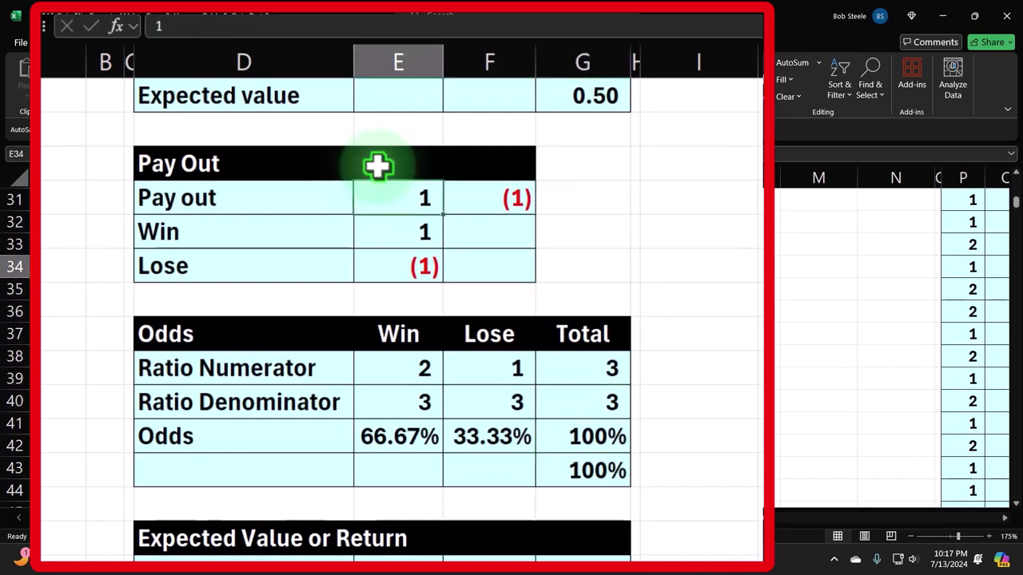
{"action": "key", "text": "Down"}
{"action": "key", "text": "Down"}
{"action": "key", "text": "Down"}
{"action": "key", "text": "Down"}
{"action": "key", "text": "Down"}
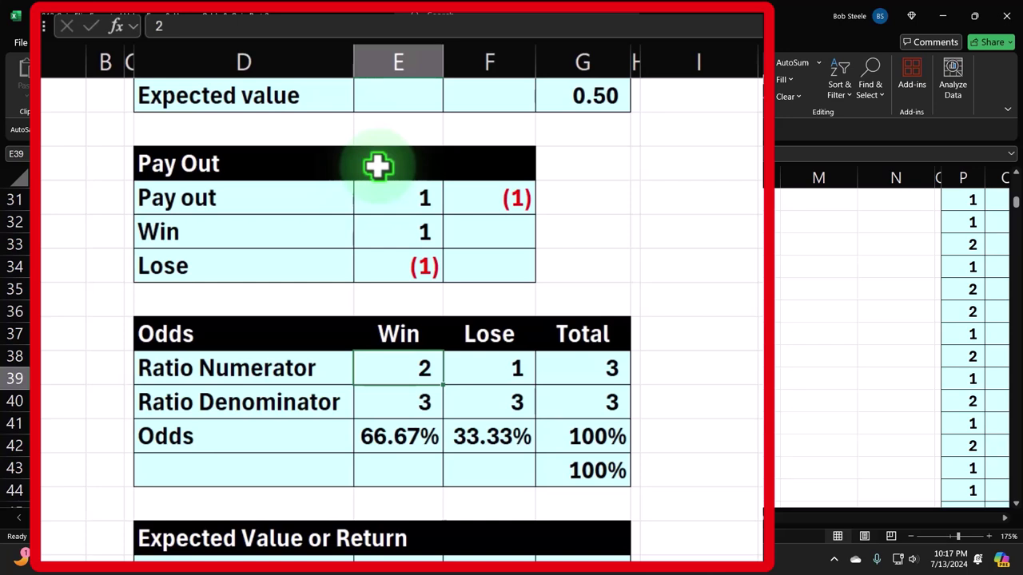
{"action": "key", "text": "Down"}
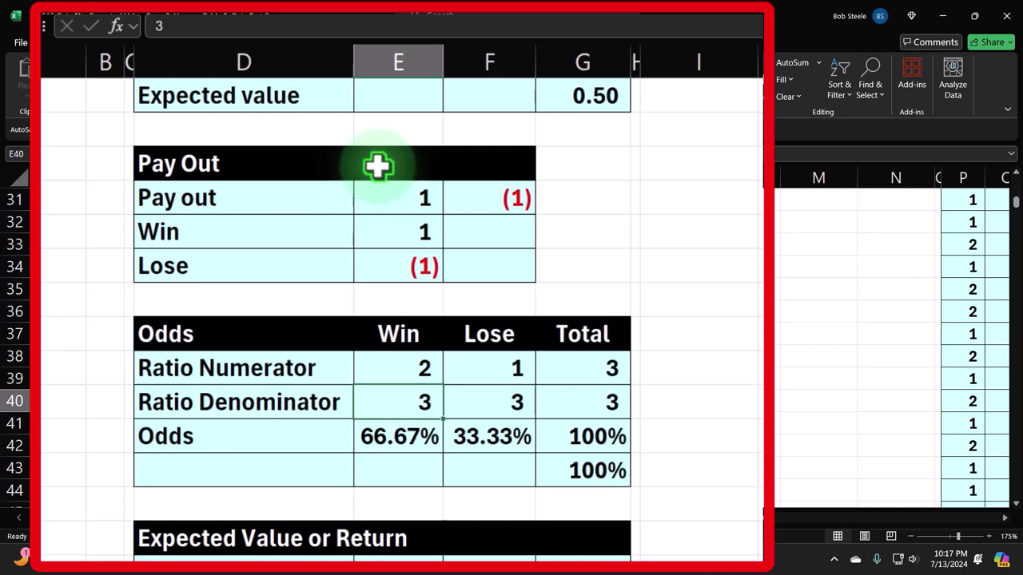
{"action": "key", "text": "Down"}
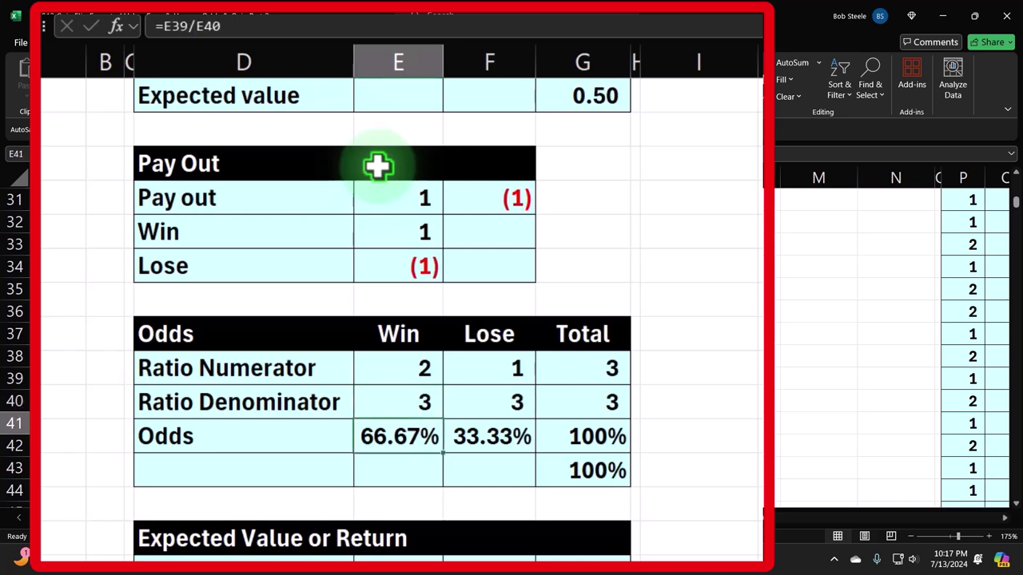
{"action": "key", "text": "Right"}
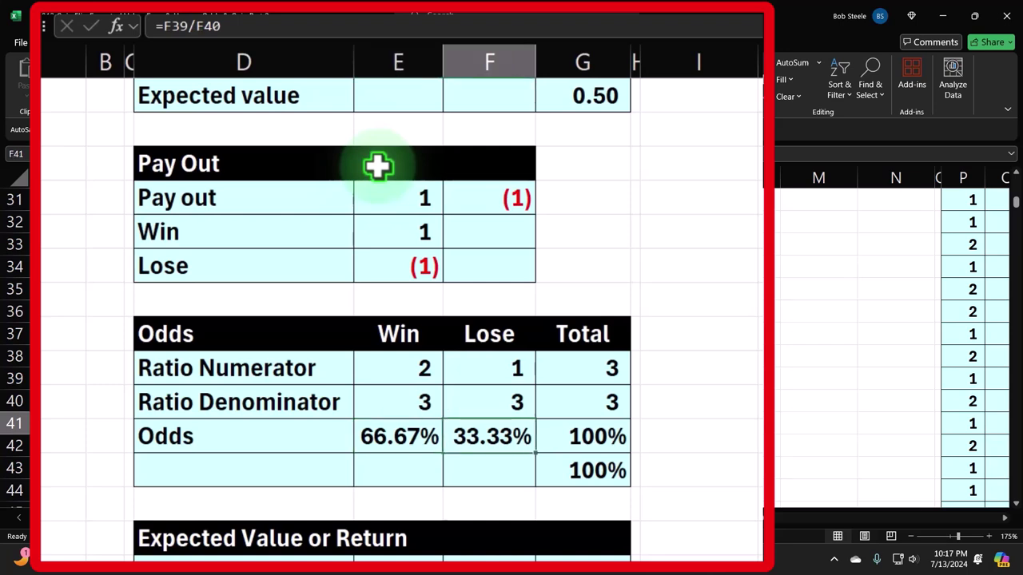
{"action": "key", "text": "Right"}
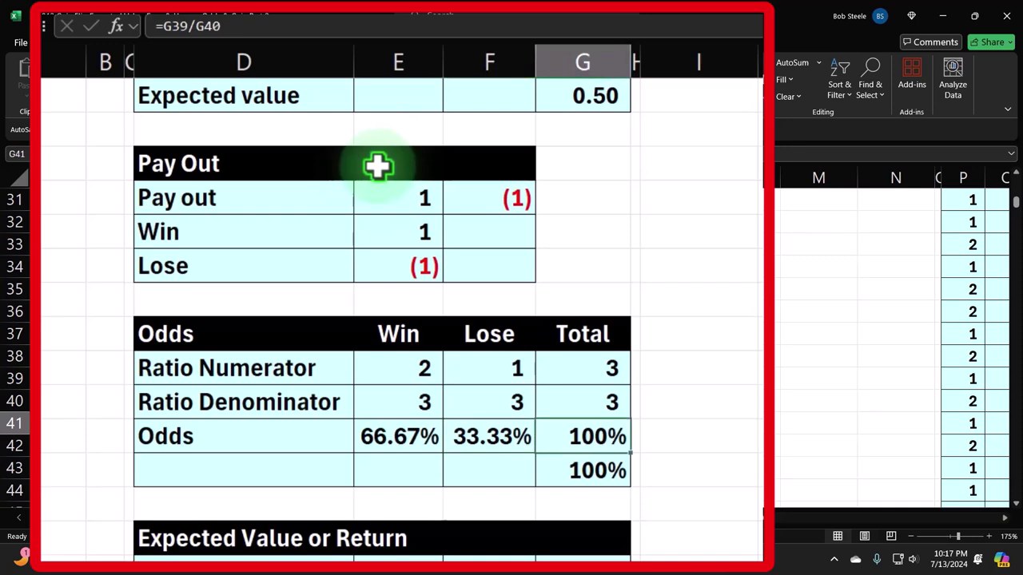
{"action": "key", "text": "Down"}
{"action": "key", "text": "Down"}
{"action": "key", "text": "Down"}
{"action": "key", "text": "Down"}
{"action": "key", "text": "Down"}
{"action": "key", "text": "Down"}
{"action": "key", "text": "Down"}
{"action": "key", "text": "Down"}
{"action": "key", "text": "Down"}
{"action": "key", "text": "Down"}
{"action": "key", "text": "Up"}
{"action": "key", "text": "Up"}
{"action": "key", "text": "Up"}
{"action": "key", "text": "Up"}
{"action": "key", "text": "Up"}
{"action": "key", "text": "Up"}
{"action": "key", "text": "Left"}
{"action": "key", "text": "Left"}
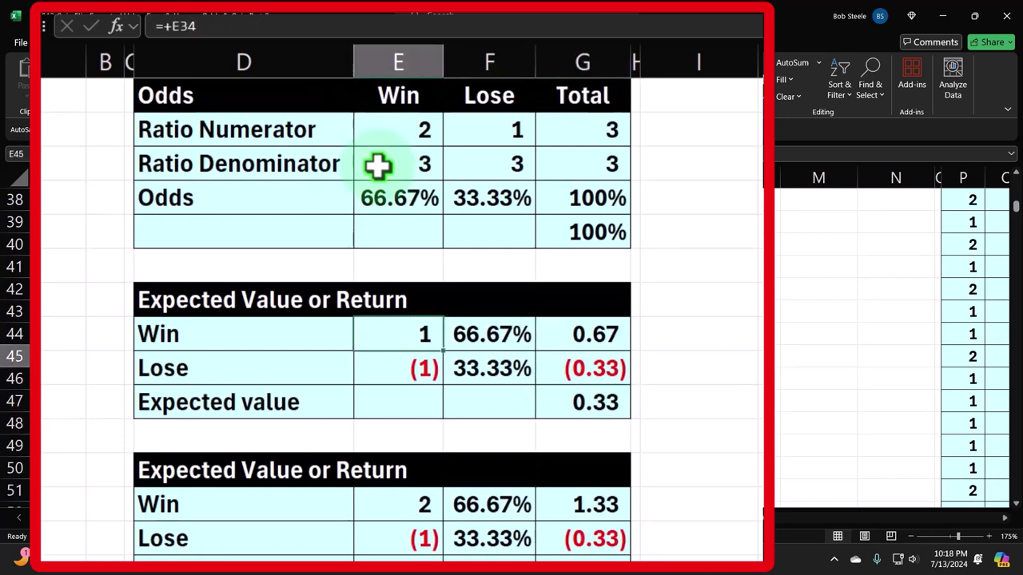
{"action": "key", "text": "Right"}
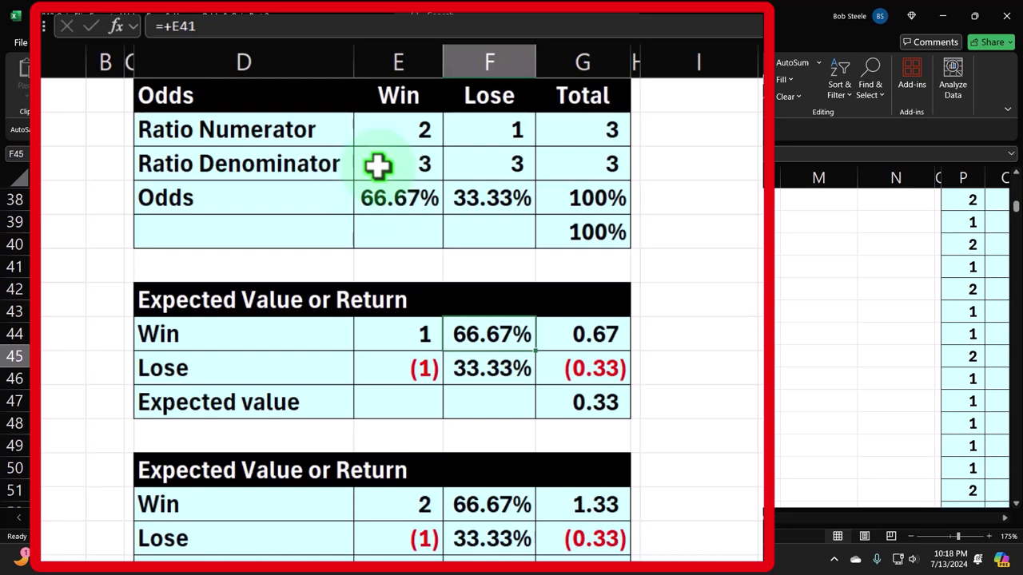
{"action": "left_click", "coordinate": [584, 329]}
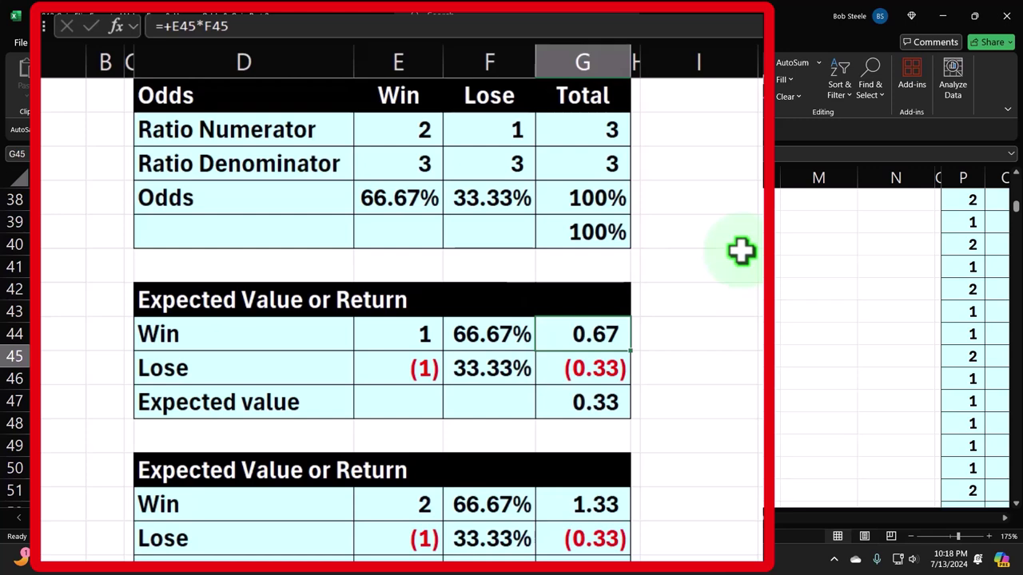
{"action": "key", "text": "Down"}
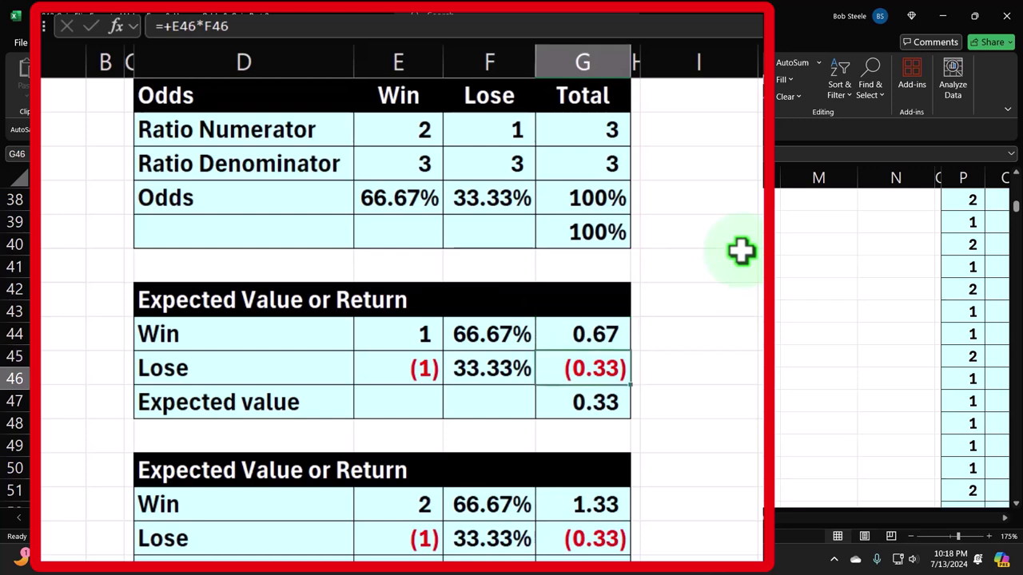
{"action": "key", "text": "Down"}
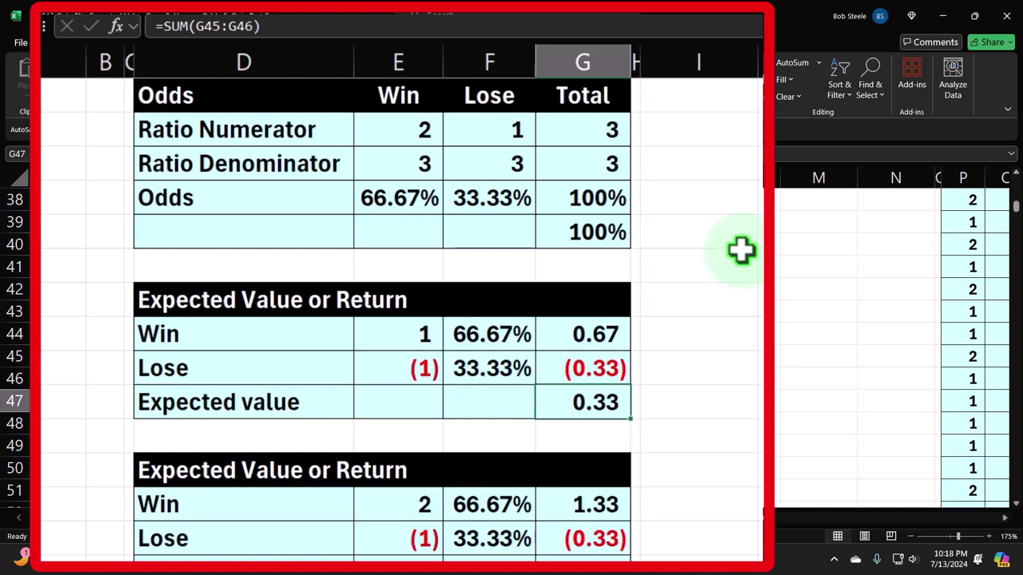
{"action": "scroll", "coordinate": [741, 251], "scroll_direction": "down", "scroll_amount": 2}
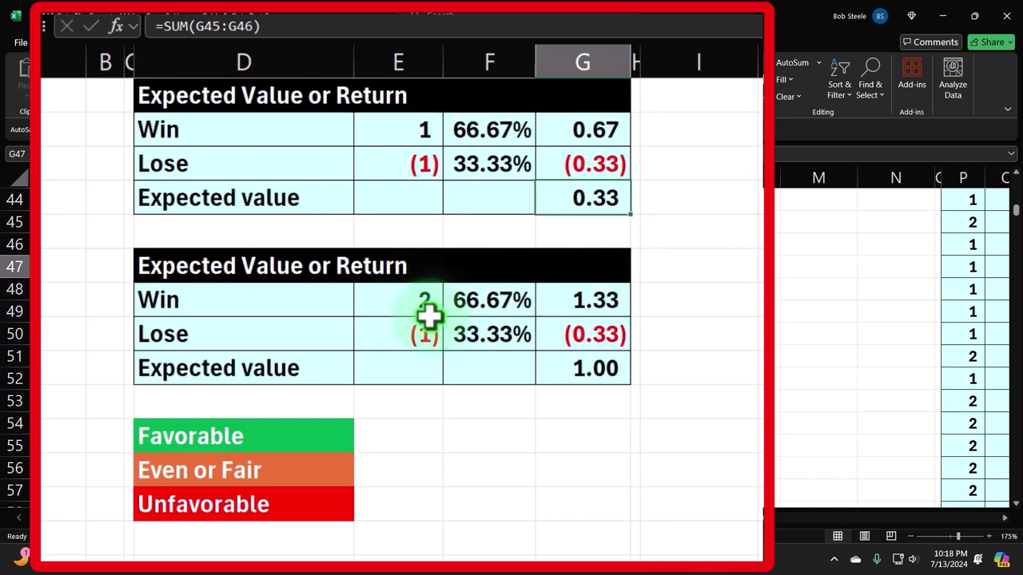
Review the Favorable, Even or Fair and Unfavorable labels, then move to another sheet
{"action": "left_click", "coordinate": [274, 436]}
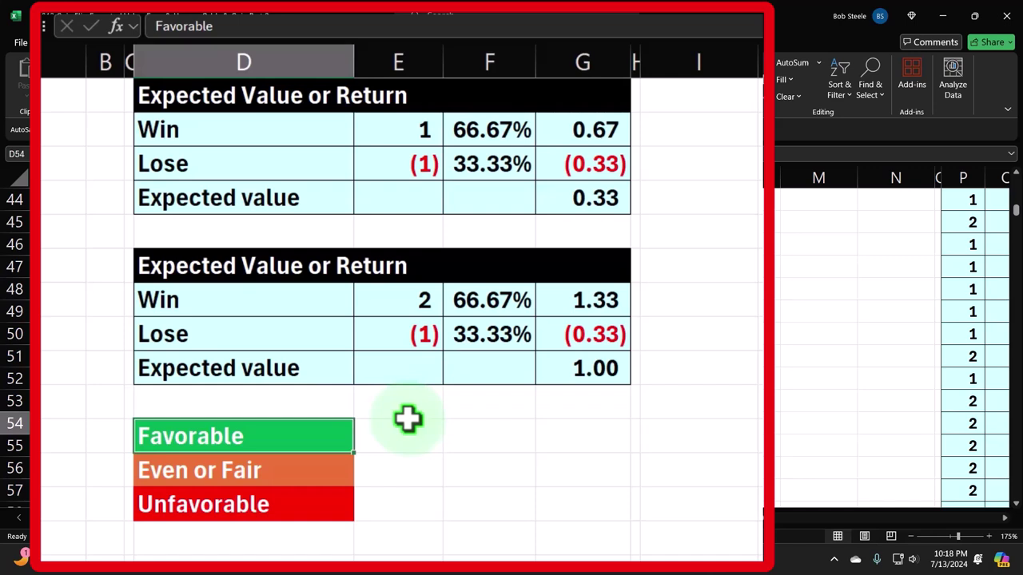
{"action": "key", "text": "Down"}
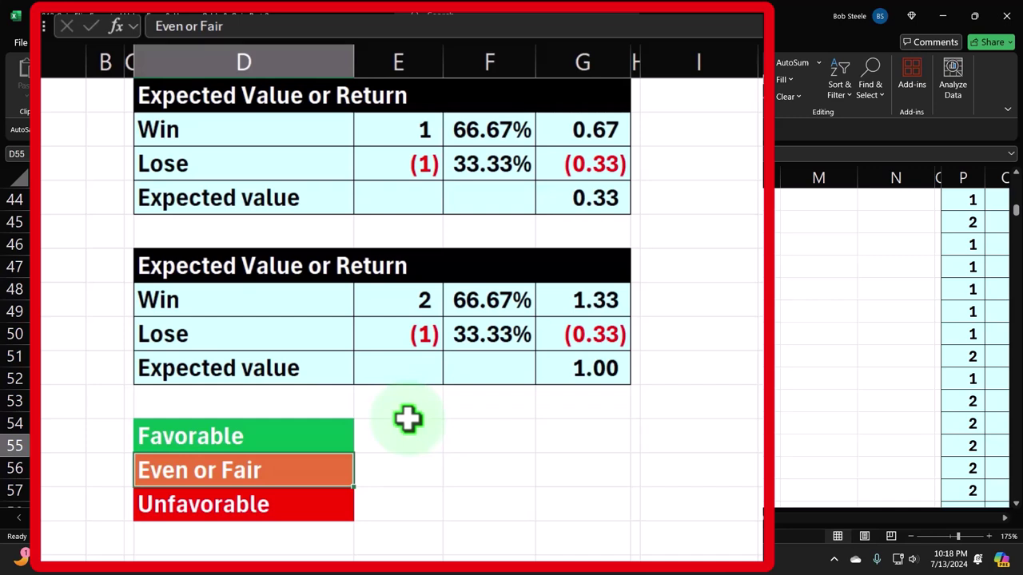
{"action": "key", "text": "Down"}
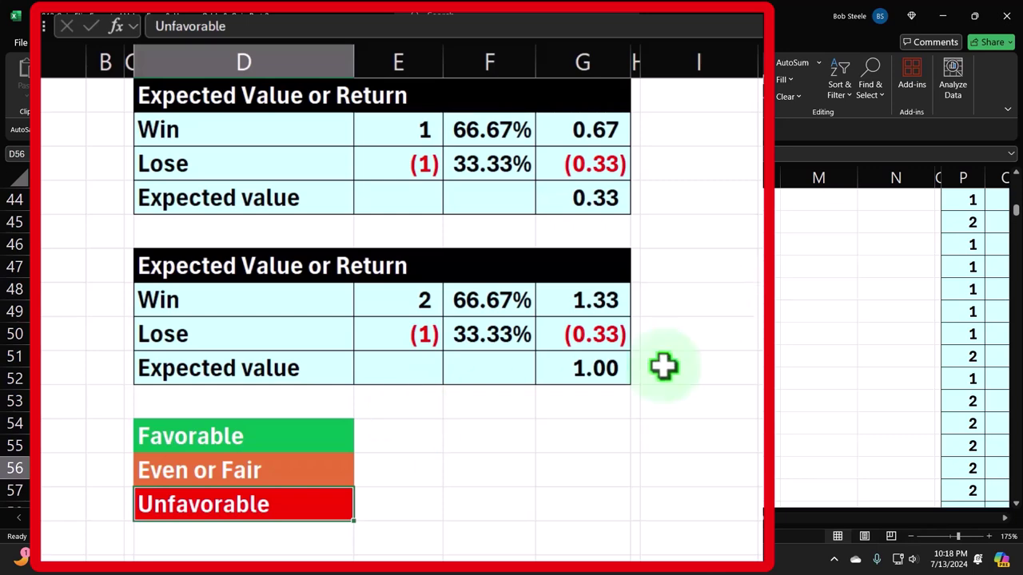
{"action": "left_click", "coordinate": [759, 300]}
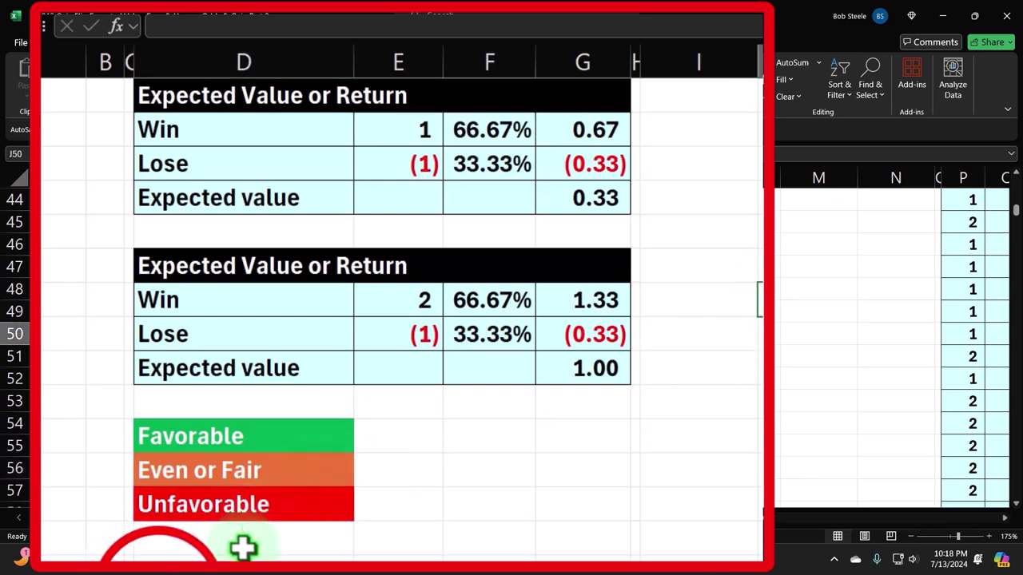
{"action": "left_click", "coordinate": [153, 521]}
{"action": "left_click", "coordinate": [90, 518]}
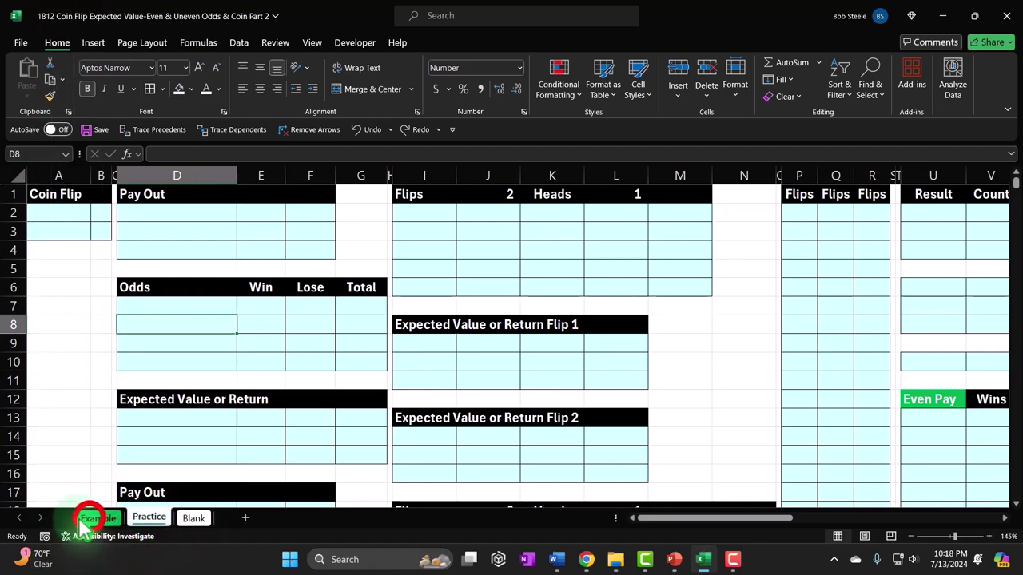
{"action": "scroll", "coordinate": [482, 379], "scroll_direction": "up", "scroll_amount": 14}
{"action": "left_click", "coordinate": [539, 200]}
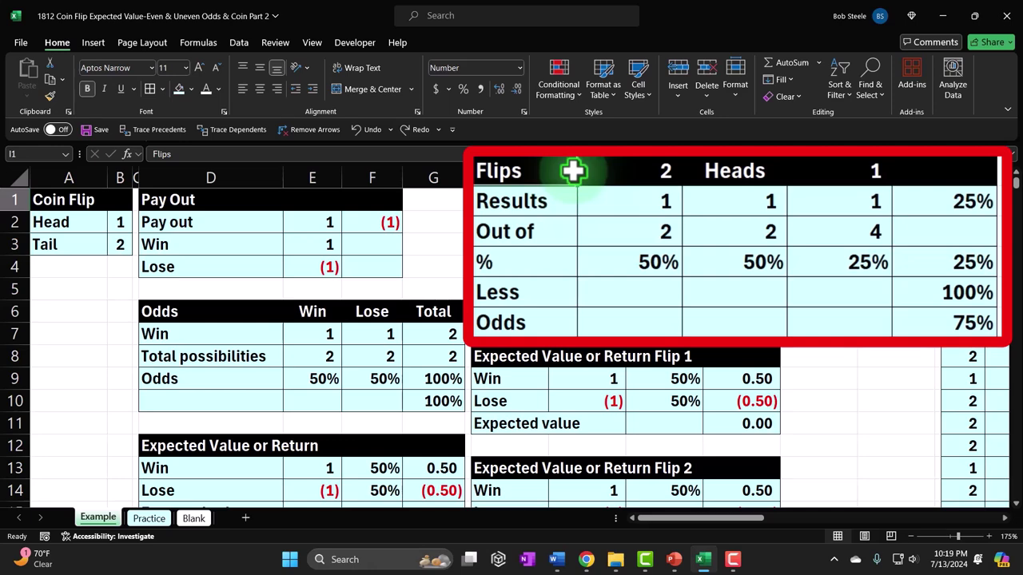
{"action": "left_click", "coordinate": [520, 361]}
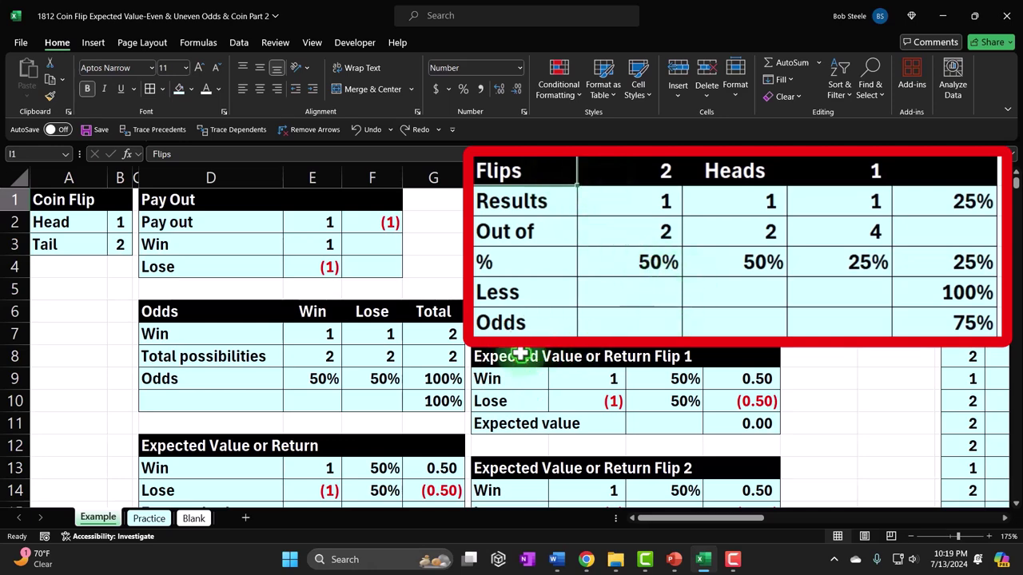
{"action": "key", "text": "Right"}
{"action": "key", "text": "Right"}
{"action": "key", "text": "Right"}
{"action": "key", "text": "Right"}
{"action": "key", "text": "Right"}
{"action": "key", "text": "Right"}
{"action": "key", "text": "Right"}
{"action": "key", "text": "Right"}
{"action": "key", "text": "Right"}
{"action": "key", "text": "Right"}
{"action": "key", "text": "Right"}
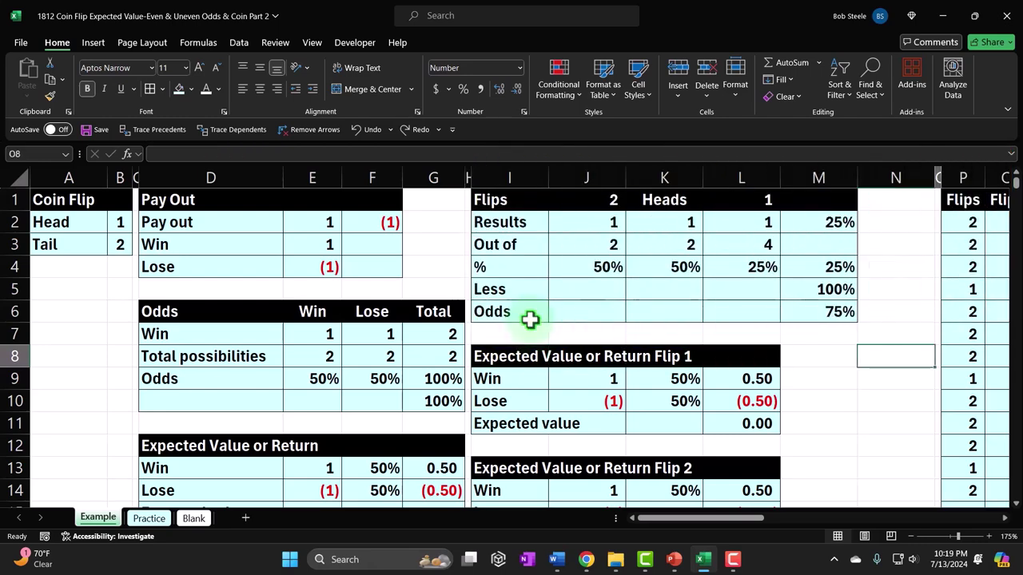
{"action": "key", "text": "Right"}
{"action": "key", "text": "Right"}
{"action": "key", "text": "Right"}
{"action": "key", "text": "Right"}
{"action": "key", "text": "Right"}
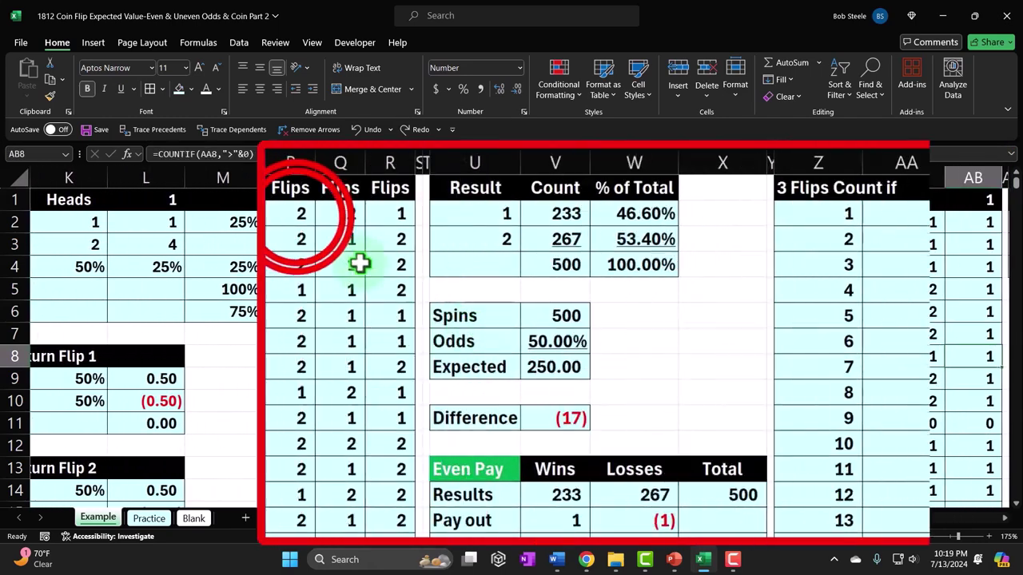
{"action": "double_click", "coordinate": [298, 226]}
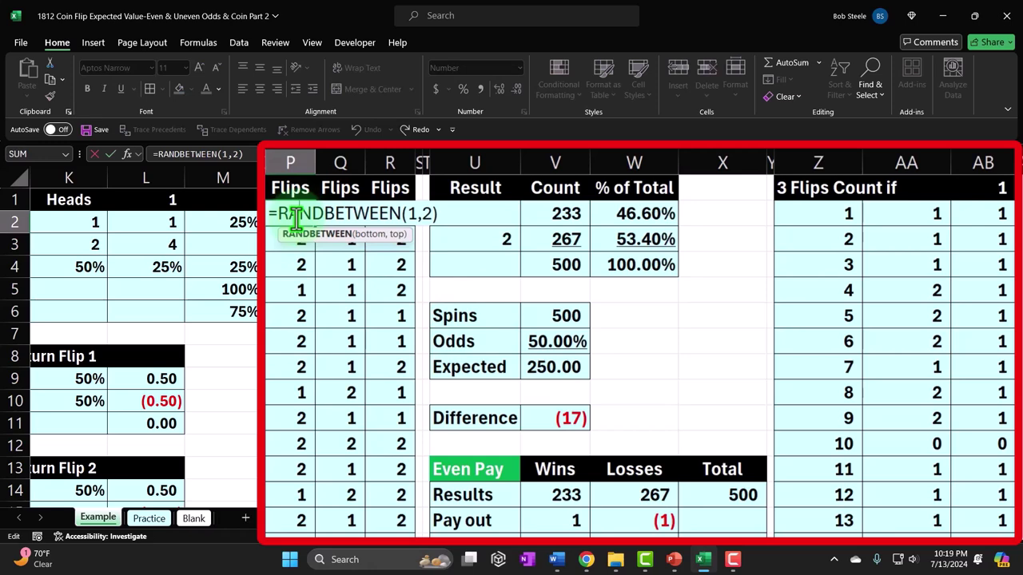
{"action": "key", "text": "Return"}
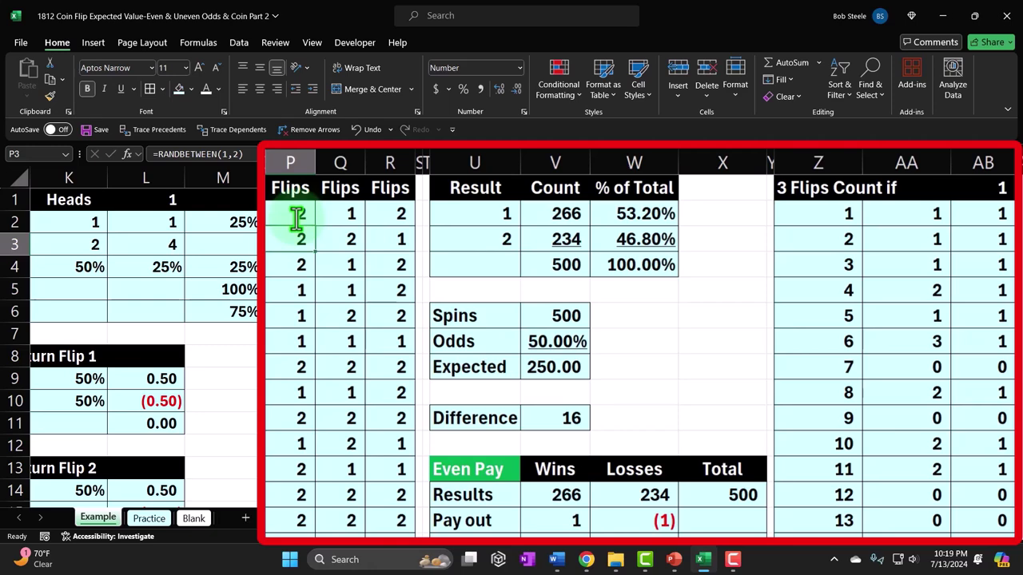
{"action": "key", "text": "Right"}
{"action": "key", "text": "Right"}
{"action": "key", "text": "Right"}
{"action": "key", "text": "Right"}
{"action": "key", "text": "Right"}
{"action": "key", "text": "Right"}
{"action": "key", "text": "Right"}
{"action": "key", "text": "Right"}
{"action": "key", "text": "Right"}
{"action": "key", "text": "Right"}
{"action": "key", "text": "Right"}
{"action": "key", "text": "Right"}
{"action": "key", "text": "Right"}
{"action": "key", "text": "Right"}
{"action": "key", "text": "Right"}
{"action": "key", "text": "Right"}
{"action": "key", "text": "Right"}
{"action": "key", "text": "Right"}
{"action": "key", "text": "Right"}
{"action": "key", "text": "Right"}
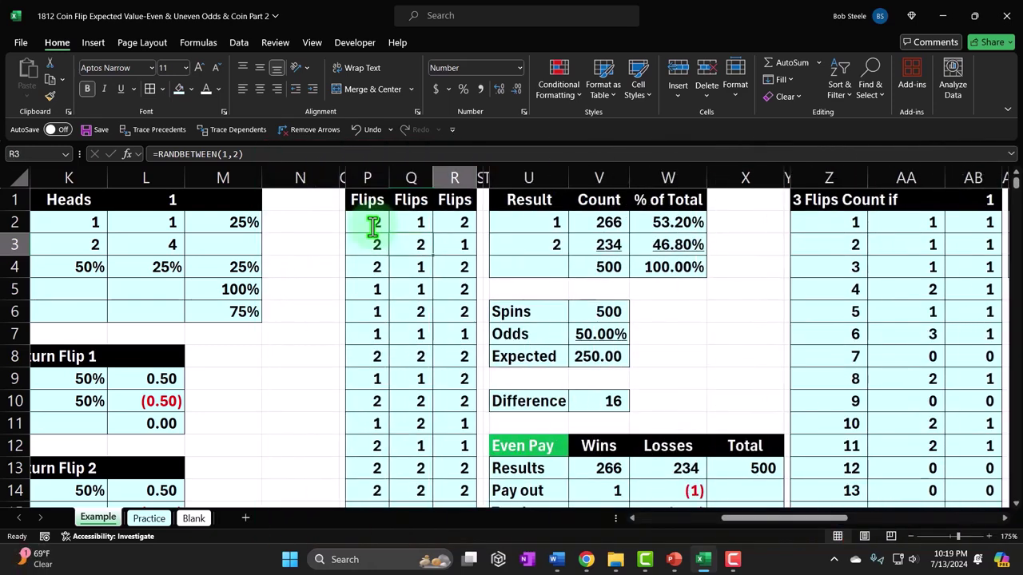
{"action": "key", "text": "Right"}
{"action": "key", "text": "Right"}
{"action": "key", "text": "Right"}
{"action": "key", "text": "Right"}
{"action": "key", "text": "Right"}
{"action": "key", "text": "Right"}
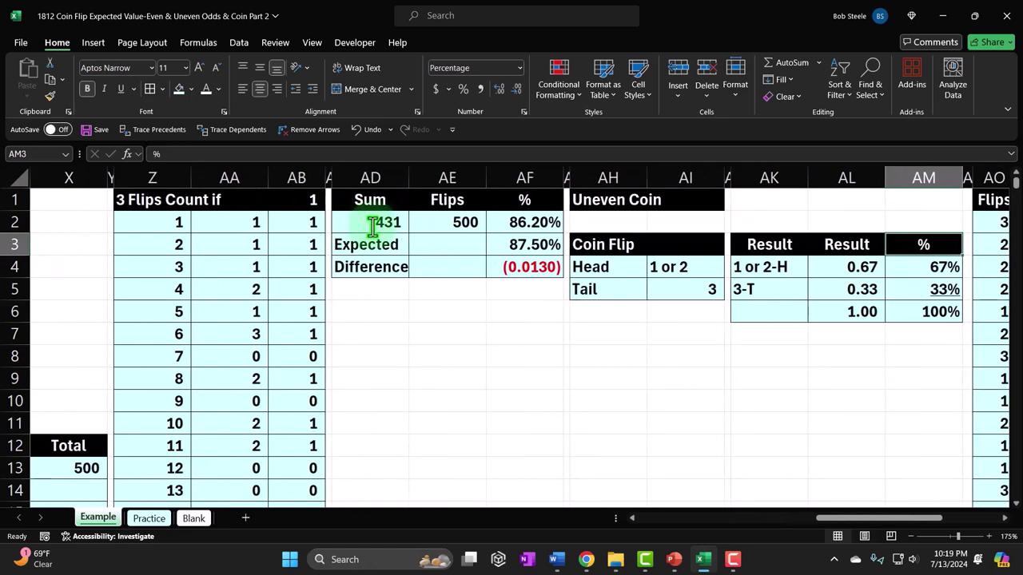
{"action": "key", "text": "Right"}
{"action": "key", "text": "Right"}
{"action": "key", "text": "Right"}
{"action": "key", "text": "Right"}
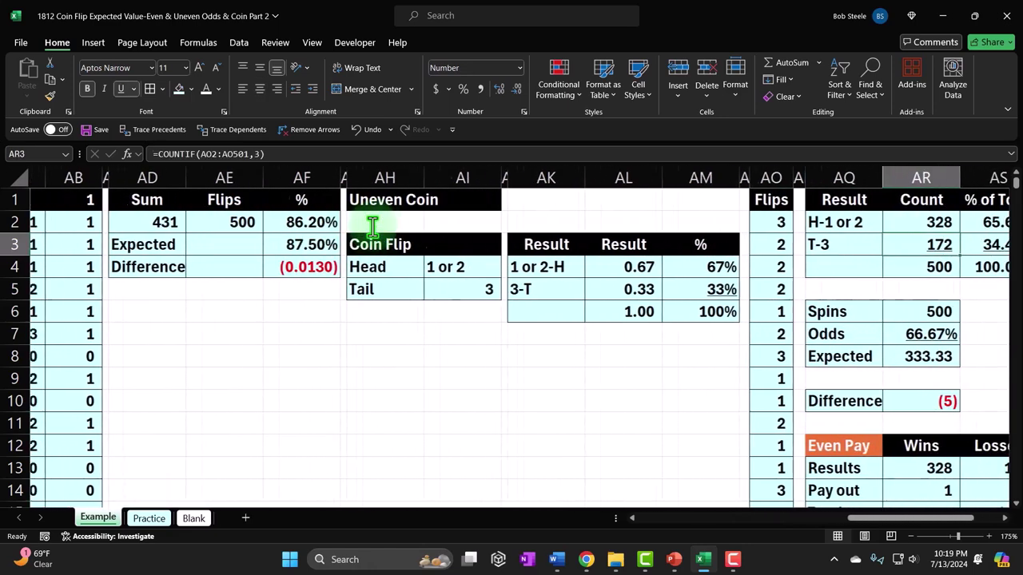
{"action": "key", "text": "Left"}
{"action": "key", "text": "Left"}
{"action": "key", "text": "Left"}
{"action": "key", "text": "Left"}
{"action": "key", "text": "Left"}
{"action": "key", "text": "Left"}
{"action": "key", "text": "Left"}
{"action": "key", "text": "Left"}
{"action": "key", "text": "Left"}
{"action": "key", "text": "Left"}
{"action": "key", "text": "Left"}
{"action": "key", "text": "Left"}
{"action": "key", "text": "Left"}
{"action": "key", "text": "Left"}
{"action": "key", "text": "Left"}
{"action": "key", "text": "Left"}
{"action": "key", "text": "Left"}
{"action": "key", "text": "Left"}
{"action": "key", "text": "Left"}
{"action": "key", "text": "Left"}
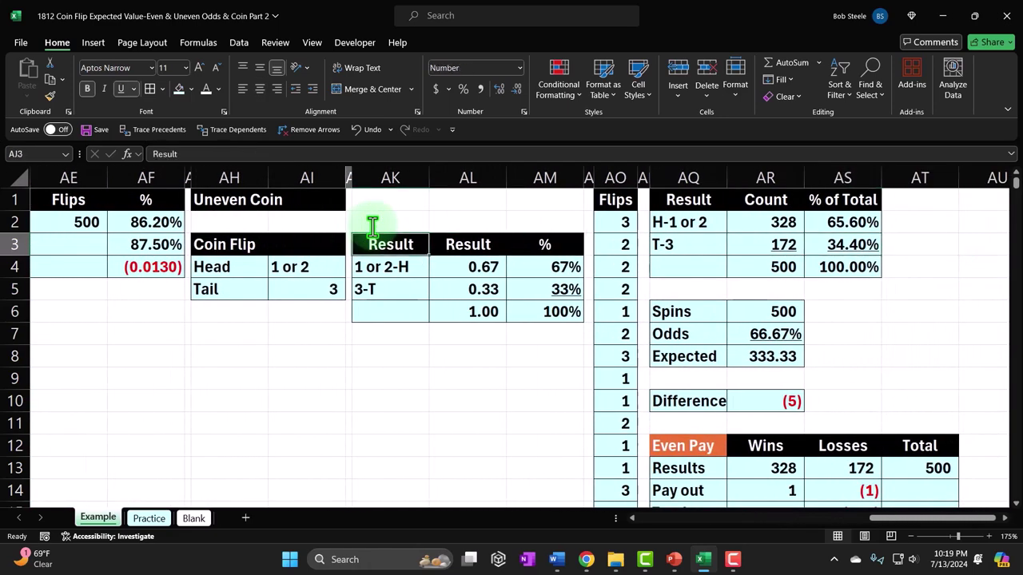
{"action": "key", "text": "Left"}
{"action": "key", "text": "Left"}
{"action": "key", "text": "Left"}
{"action": "key", "text": "Left"}
{"action": "key", "text": "Left"}
{"action": "key", "text": "Left"}
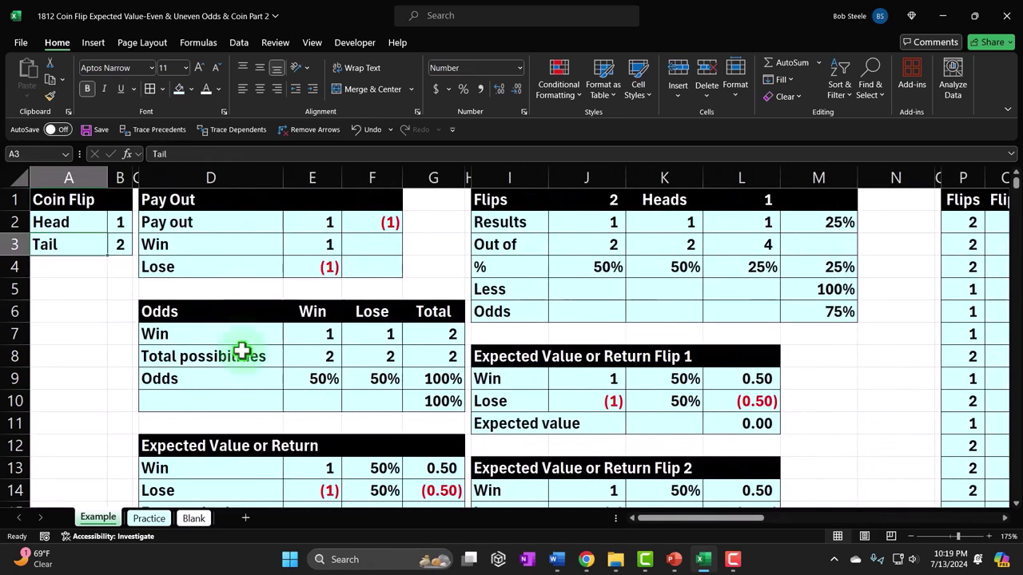
{"action": "left_click", "coordinate": [149, 518]}
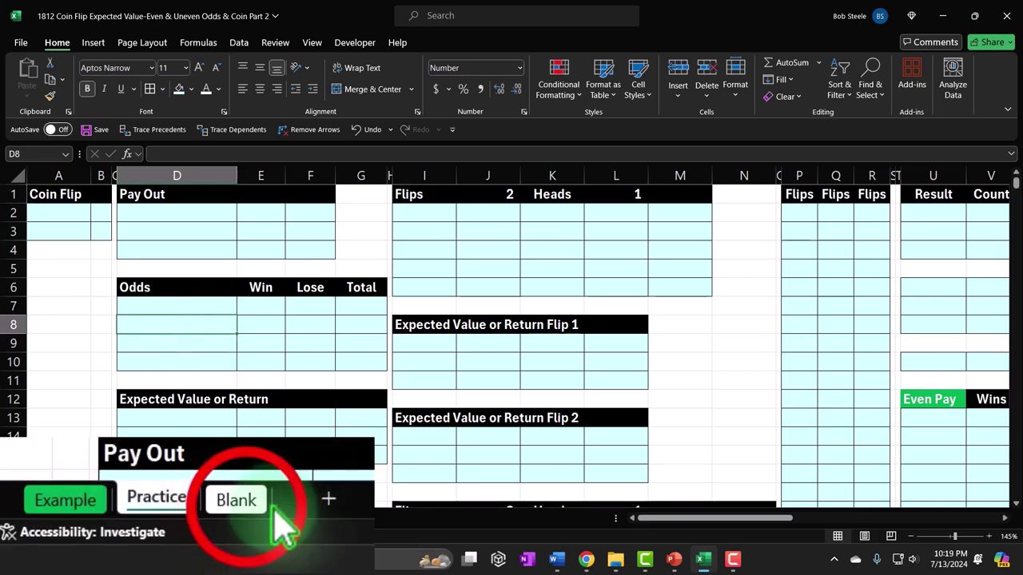
On the Blank sheet, copy column C's narrow format onto column H with Format Painter
{"action": "left_click", "coordinate": [196, 517]}
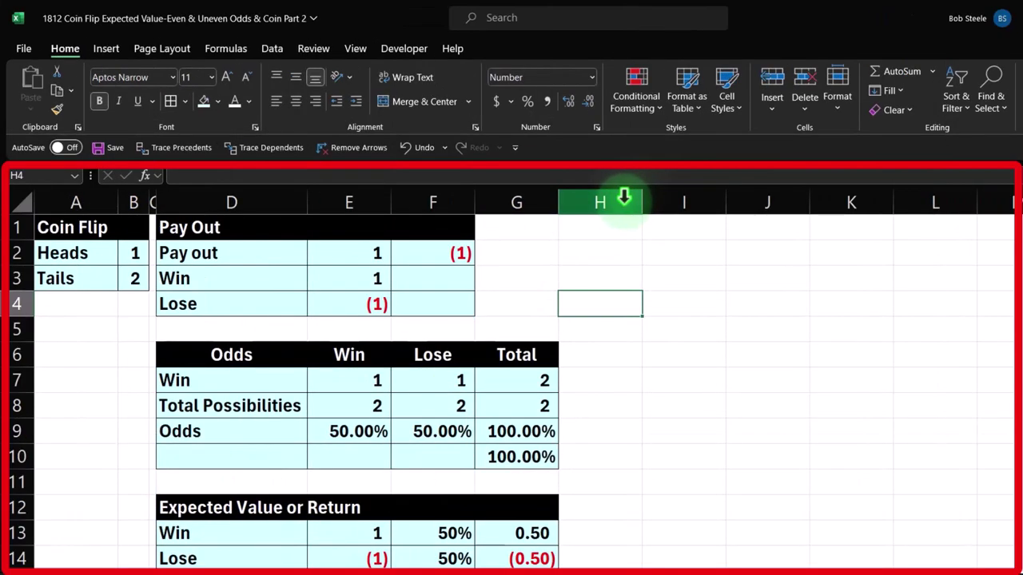
{"action": "left_click", "coordinate": [153, 197]}
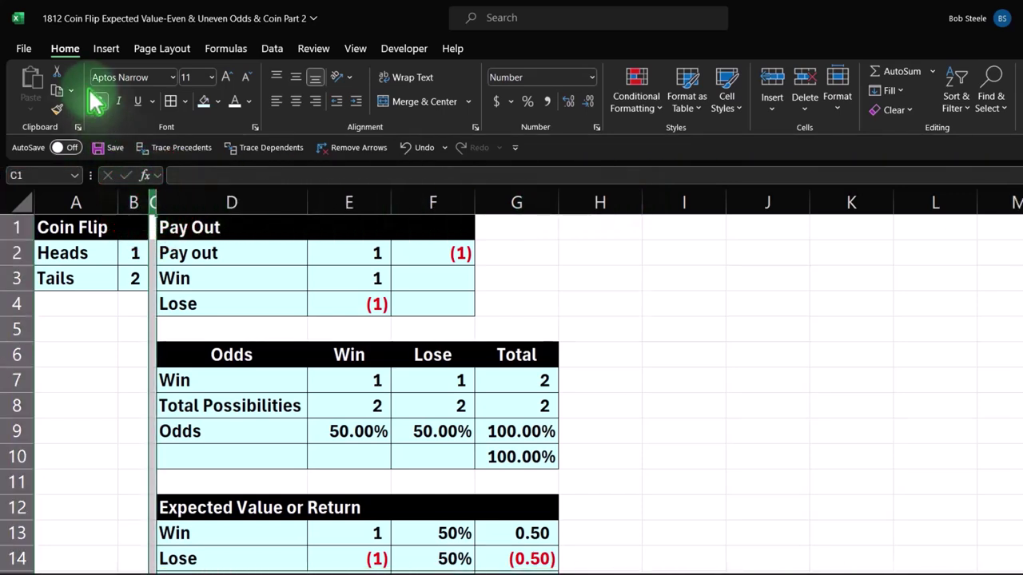
{"action": "left_click", "coordinate": [56, 110]}
{"action": "left_click", "coordinate": [621, 201]}
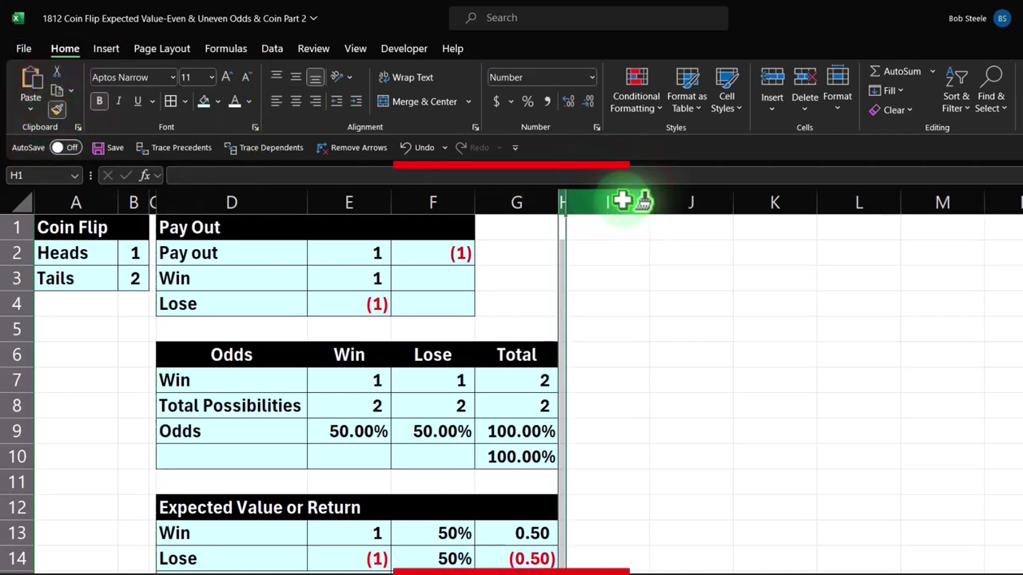
{"action": "left_click", "coordinate": [617, 229]}
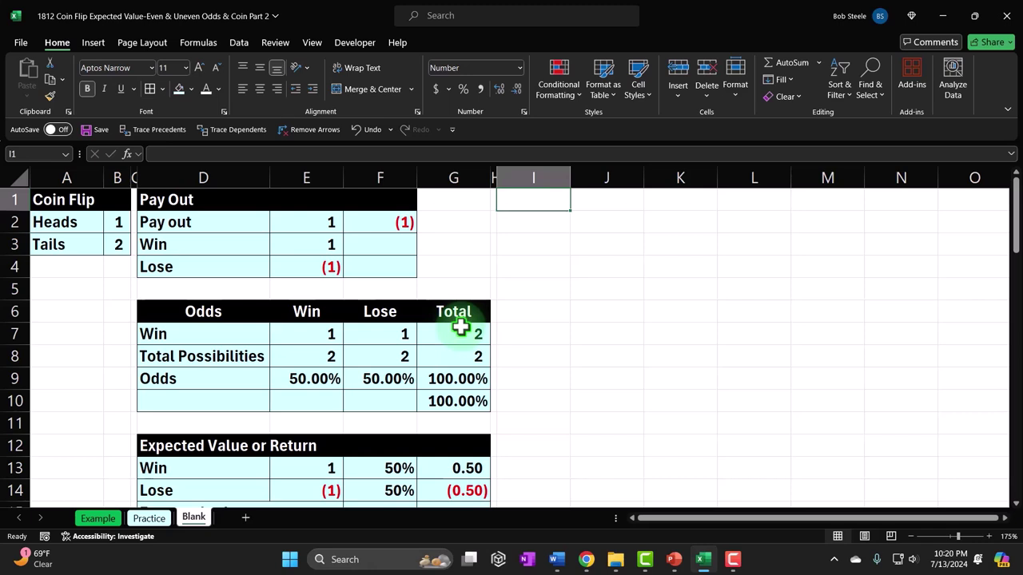
Enter the header values Flips, 2, Heads, 1 across I1:L1
{"action": "type", "text": "Fipe"}
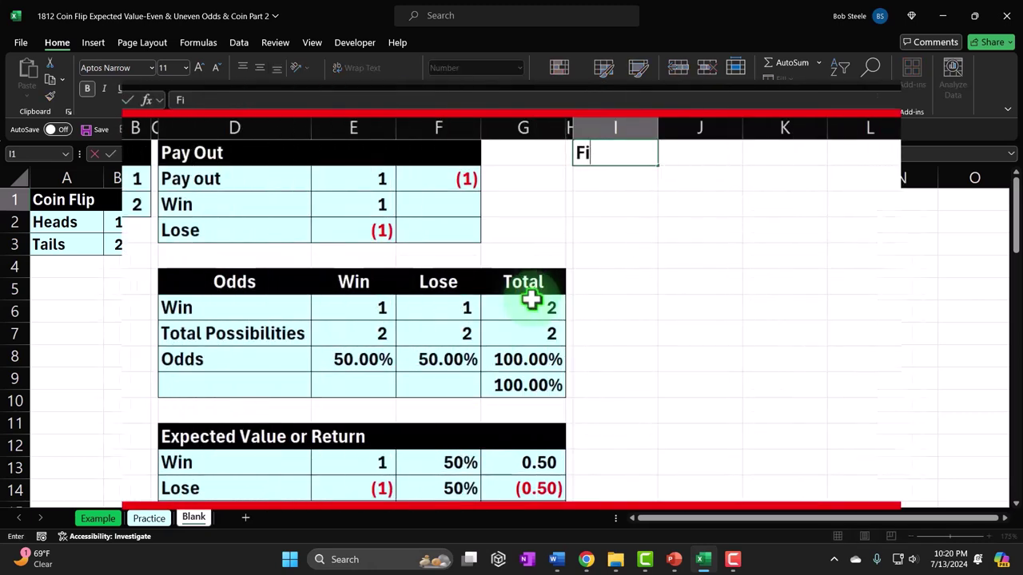
{"action": "key", "text": "BackSpace"}
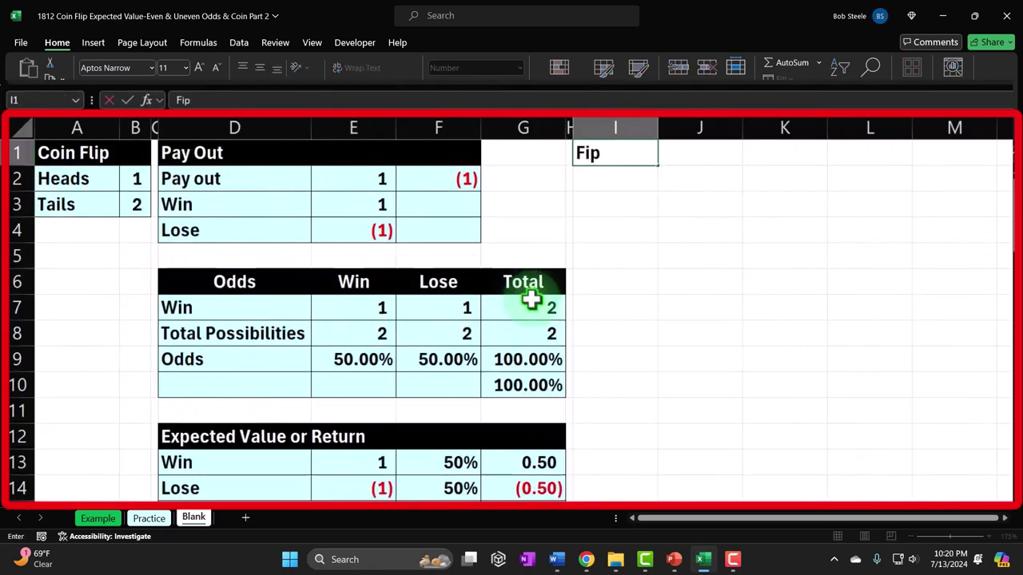
{"action": "key", "text": "BackSpace"}
{"action": "key", "text": "BackSpace"}
{"action": "type", "text": "lips"}
{"action": "key", "text": "Tab"}
{"action": "type", "text": "23"}
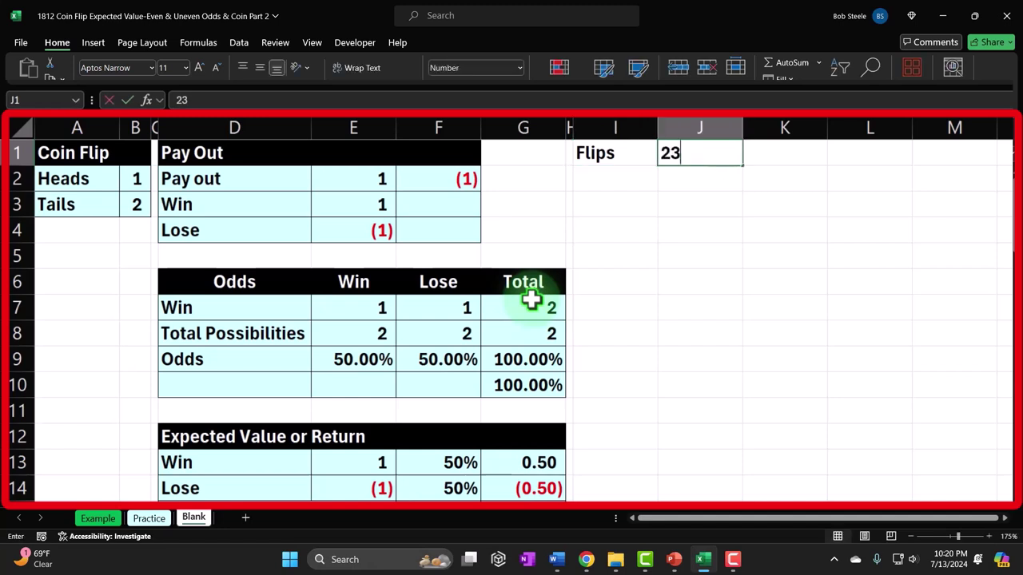
{"action": "key", "text": "BackSpace"}
{"action": "key", "text": "Tab"}
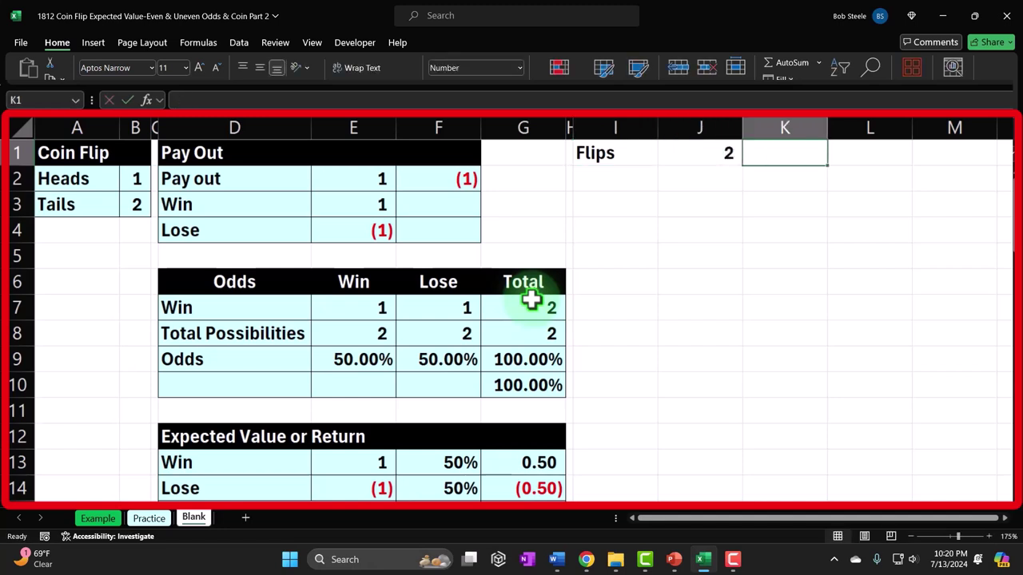
{"action": "type", "text": "Heads"}
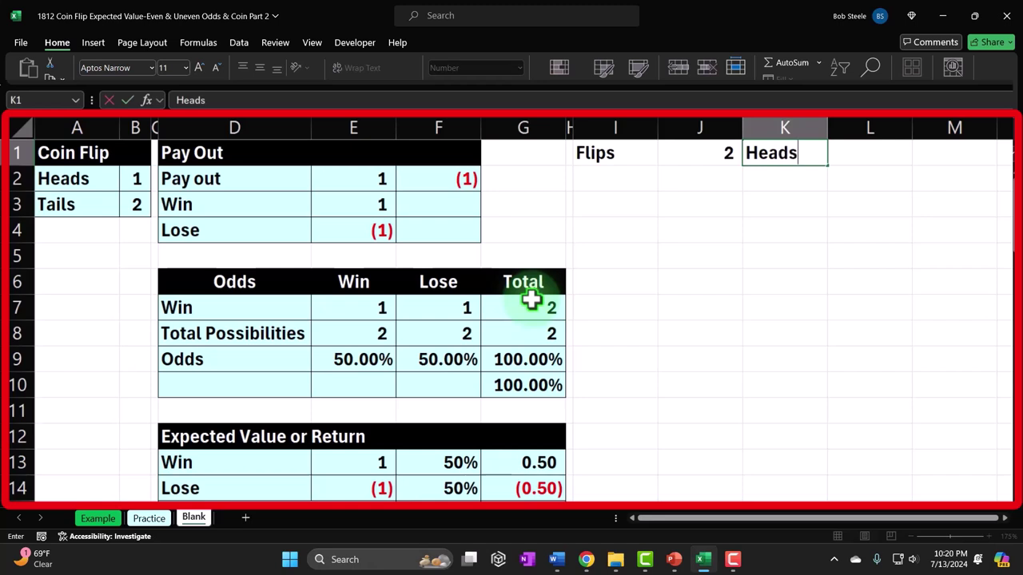
{"action": "key", "text": "Tab"}
{"action": "type", "text": "1"}
{"action": "key", "text": "Return"}
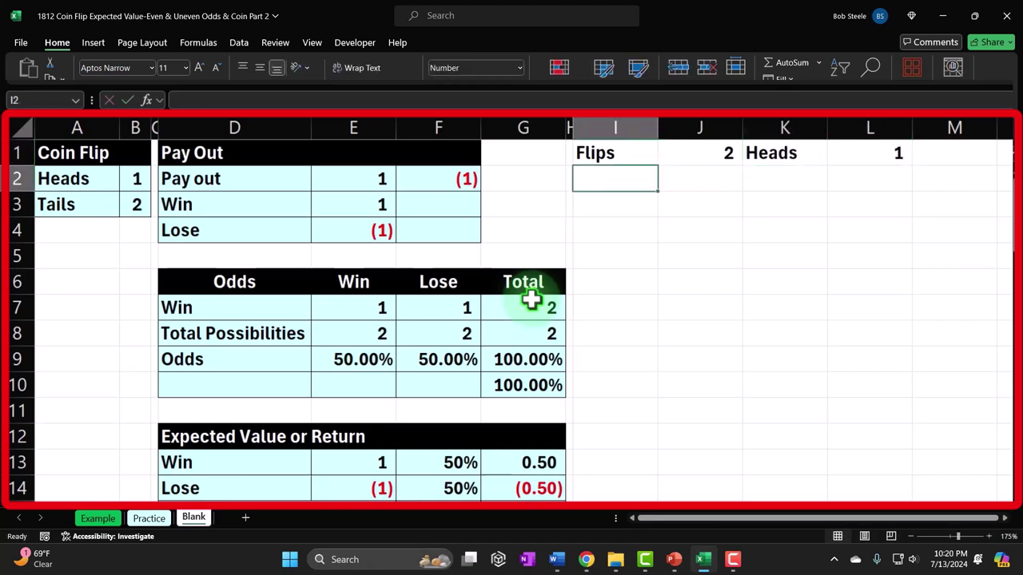
Give the I1:L1 header a black fill with white, centred text
{"action": "left_click_drag", "start_coordinate": [612, 150], "coordinate": [870, 153]}
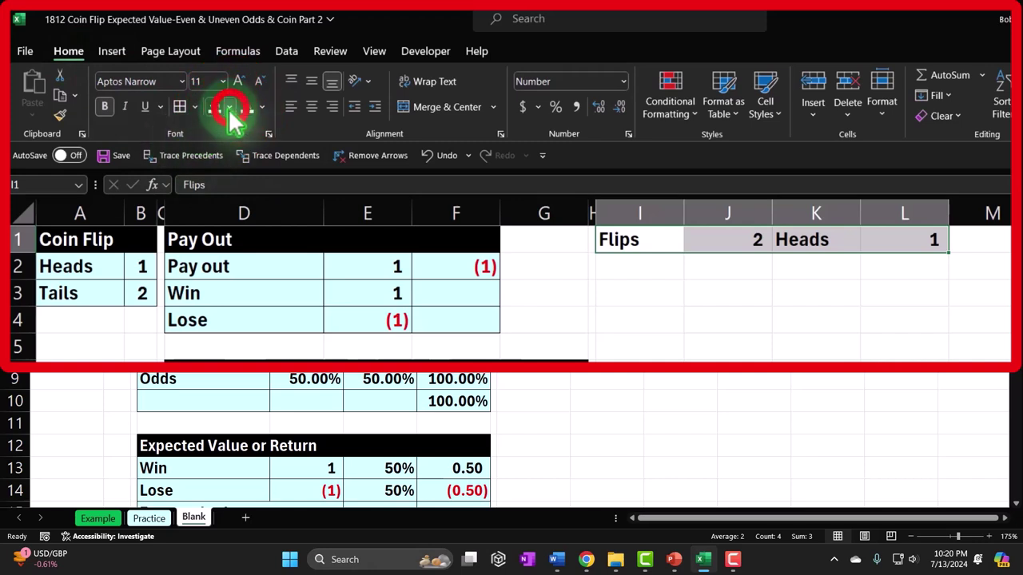
{"action": "left_click", "coordinate": [230, 107]}
{"action": "left_click", "coordinate": [224, 147]}
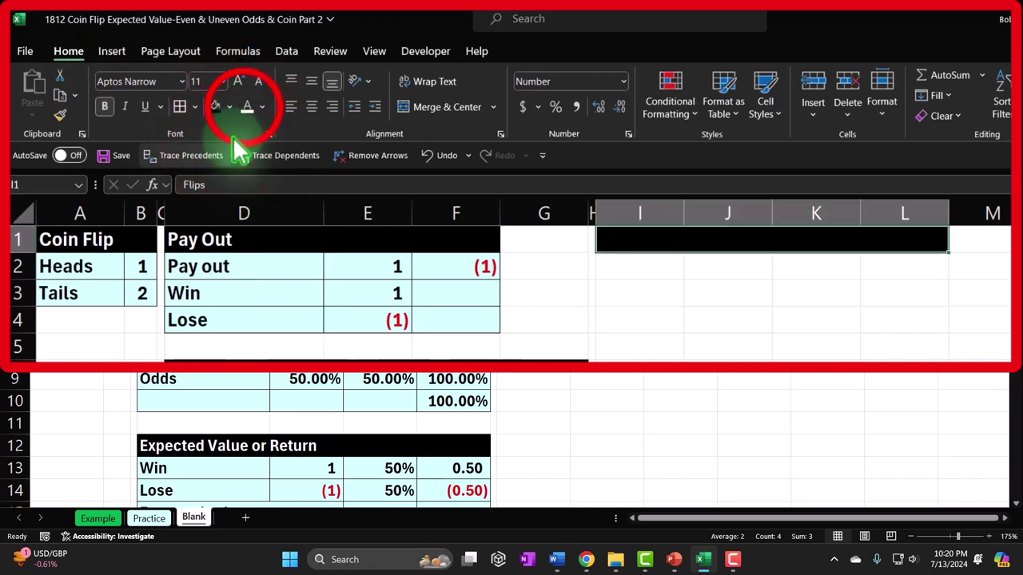
{"action": "left_click", "coordinate": [246, 108]}
{"action": "left_click", "coordinate": [312, 107]}
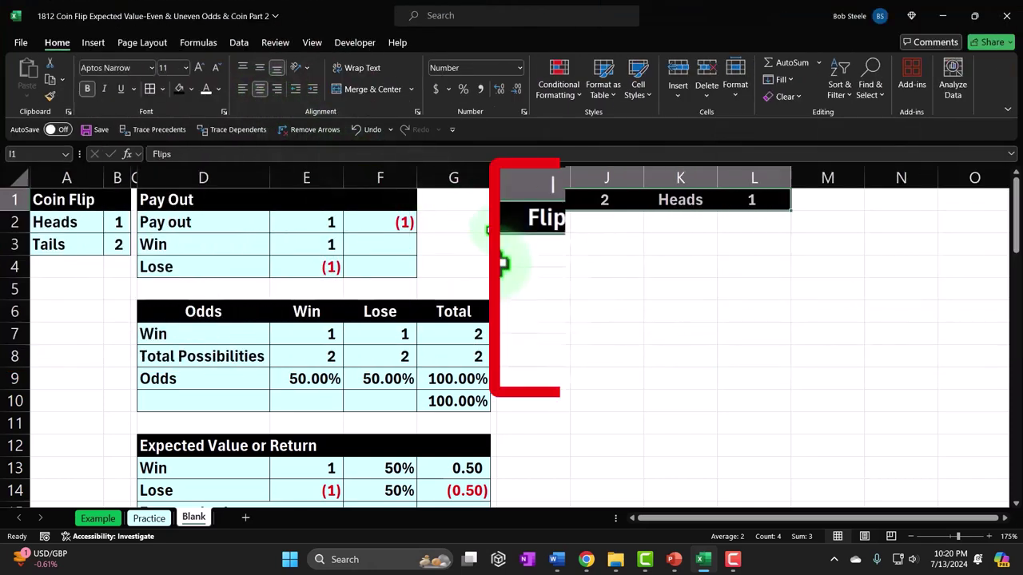
Enter a Results row of 1, 1 and an Out of row of 2, 2 in I2:K3
{"action": "left_click", "coordinate": [535, 248]}
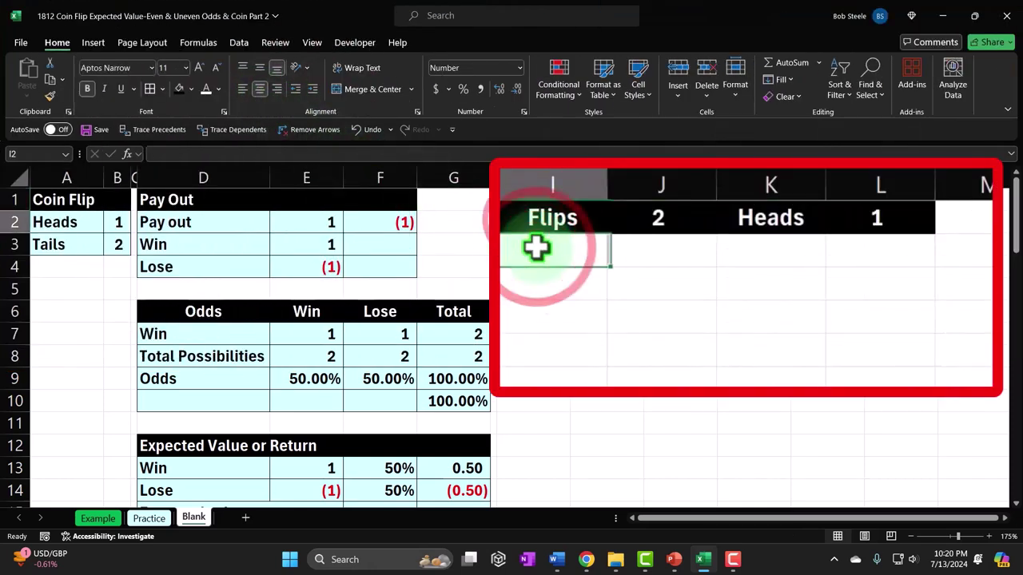
{"action": "type", "text": "Results"}
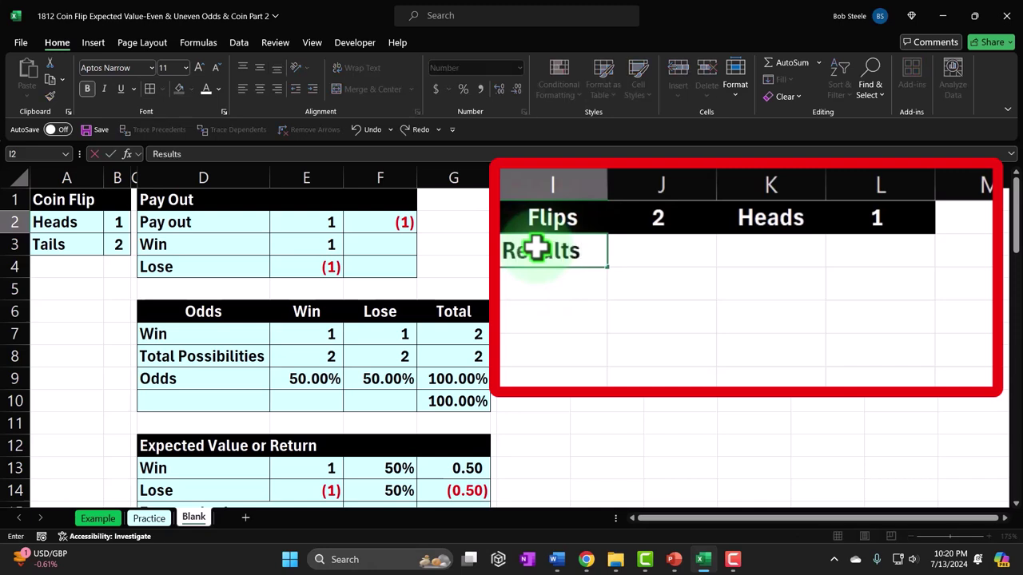
{"action": "key", "text": "Tab"}
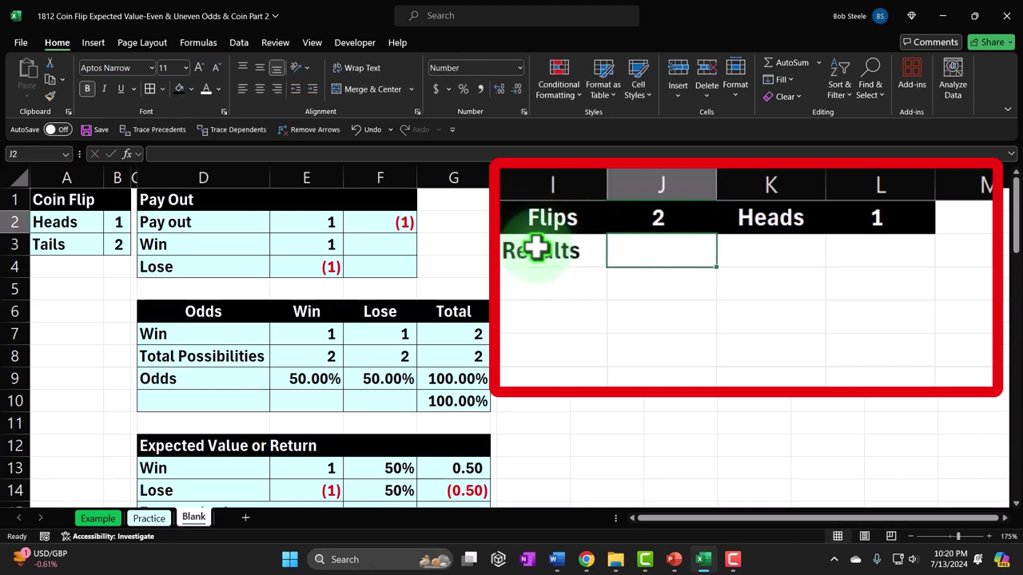
{"action": "type", "text": "1"}
{"action": "key", "text": "Return"}
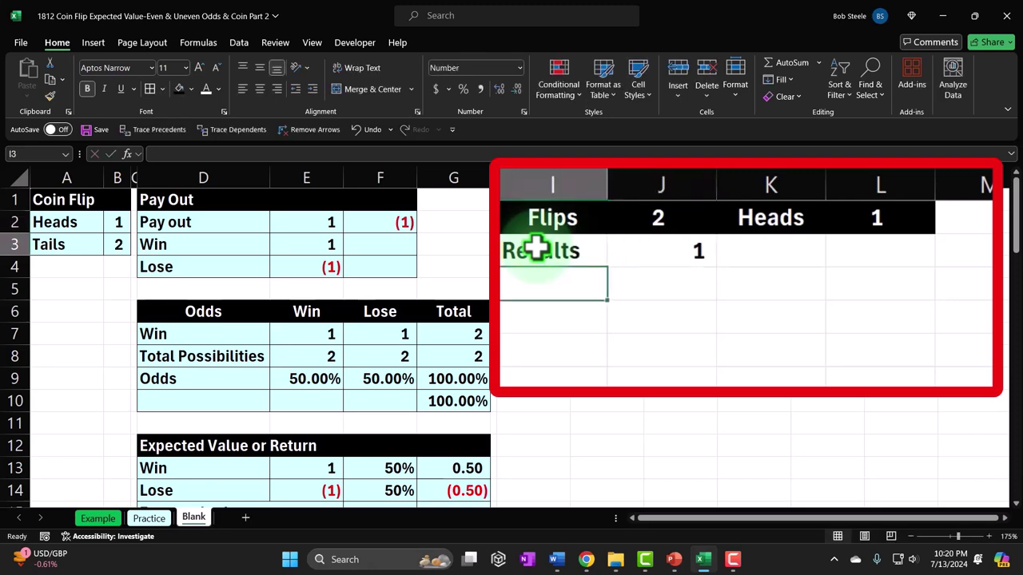
{"action": "type", "text": "Out of"}
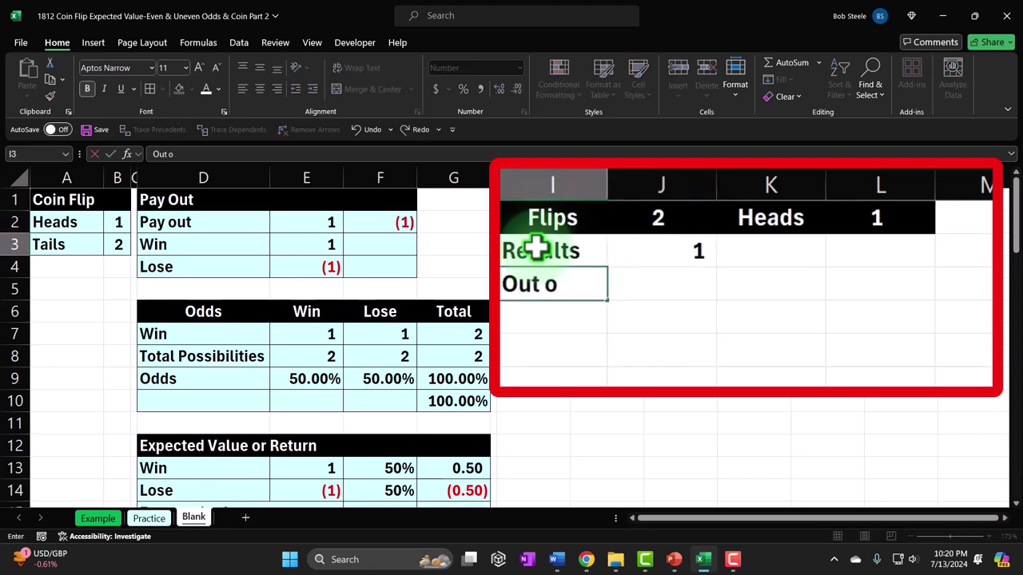
{"action": "key", "text": "Tab"}
{"action": "type", "text": "2"}
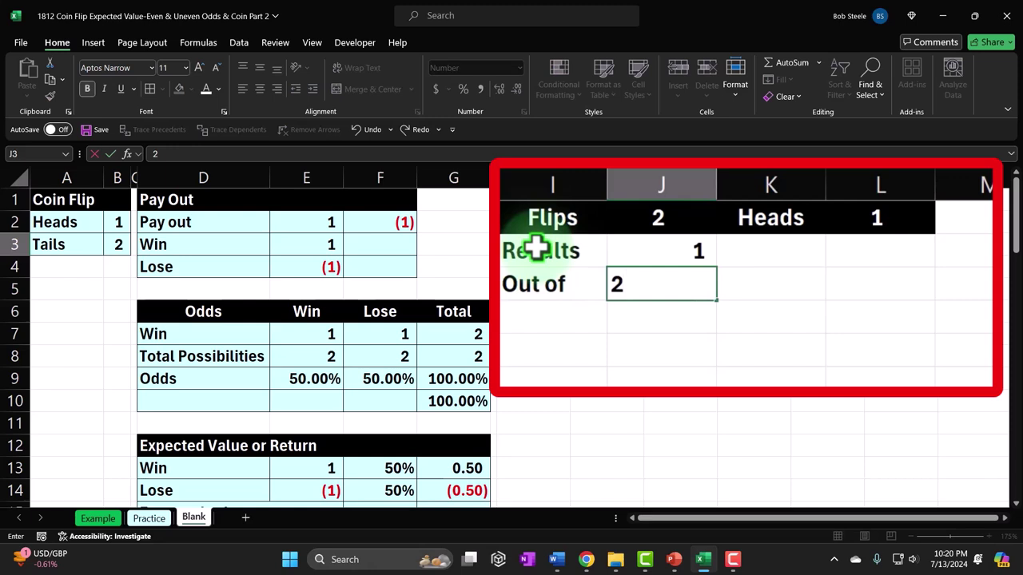
{"action": "key", "text": "Tab"}
{"action": "key", "text": "Up"}
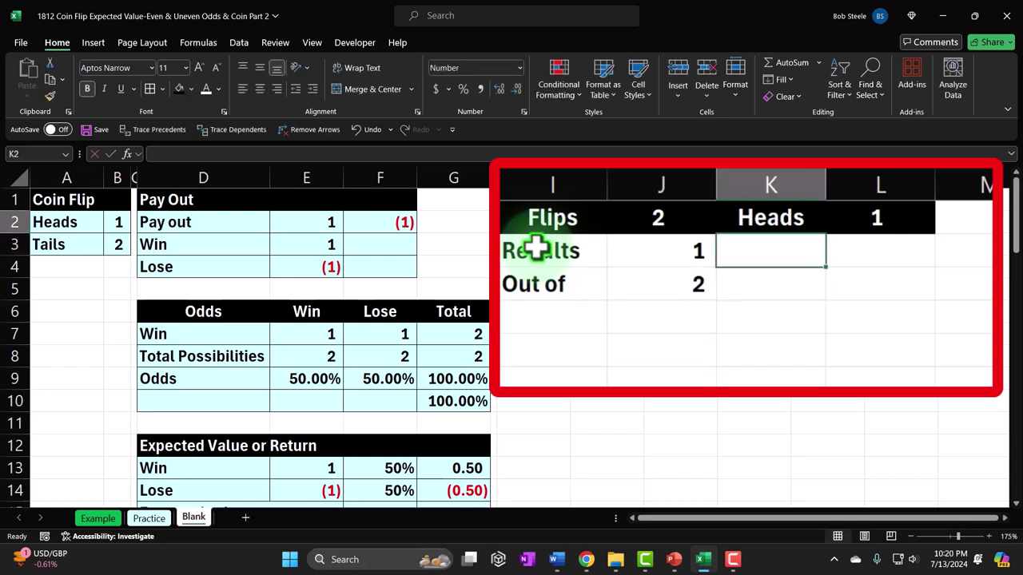
{"action": "type", "text": "1"}
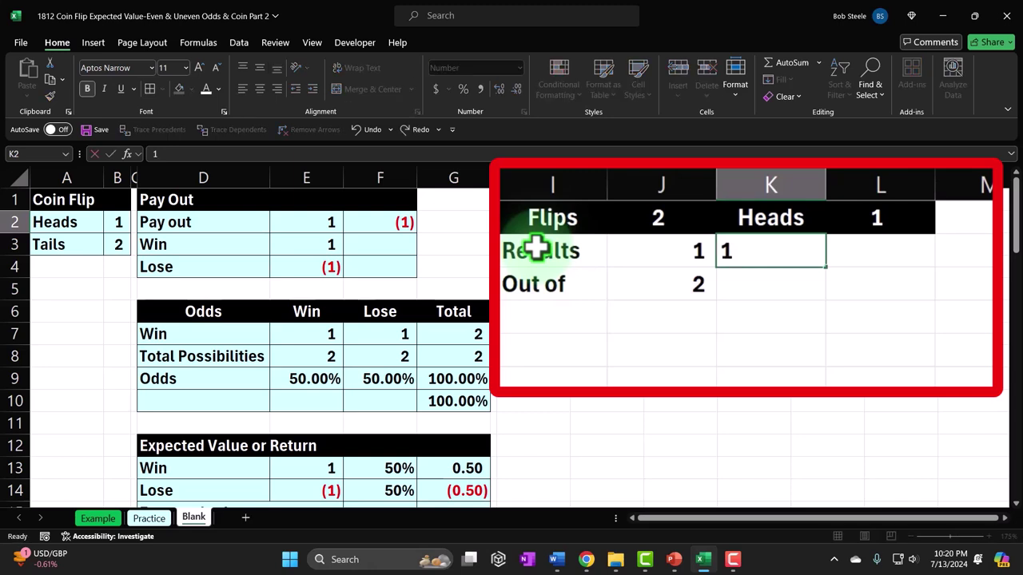
{"action": "key", "text": "Return"}
{"action": "type", "text": "2"}
{"action": "key", "text": "Tab"}
{"action": "key", "text": "Right"}
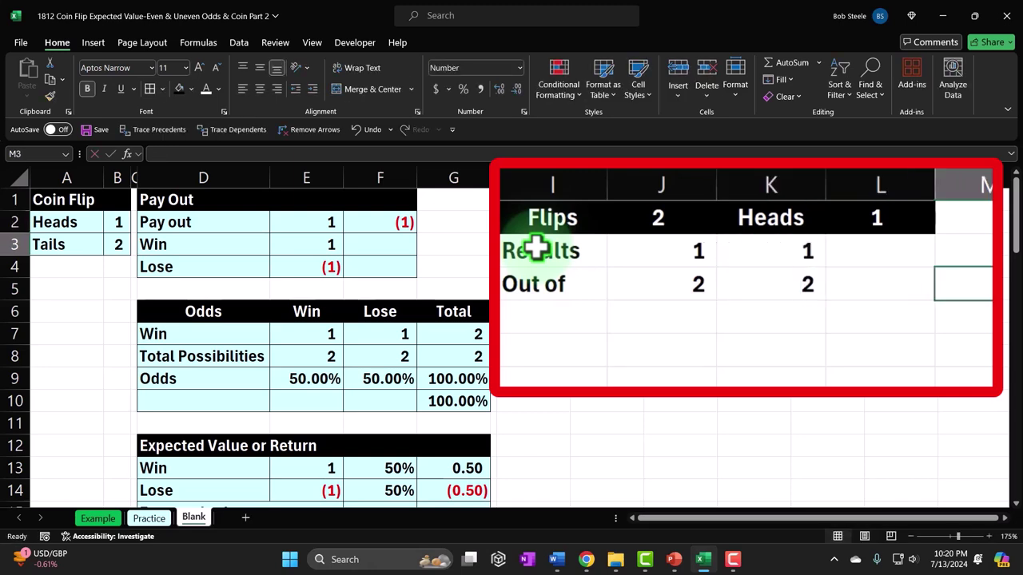
{"action": "key", "text": "Left"}
{"action": "key", "text": "Up"}
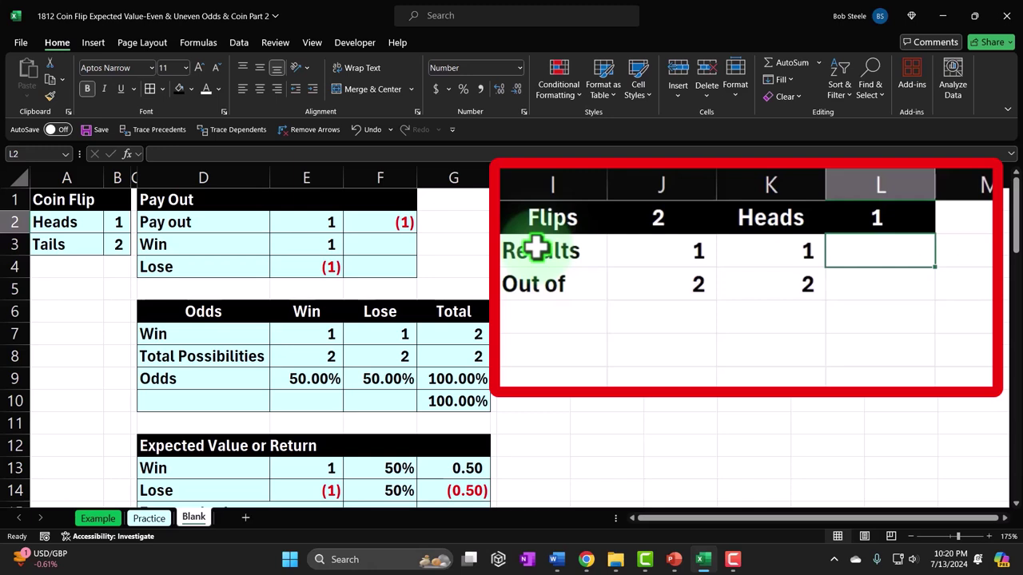
Put =J2*K2 in L2 and =J3*K3 in L3 to give 1 out of 4
{"action": "type", "text": "="}
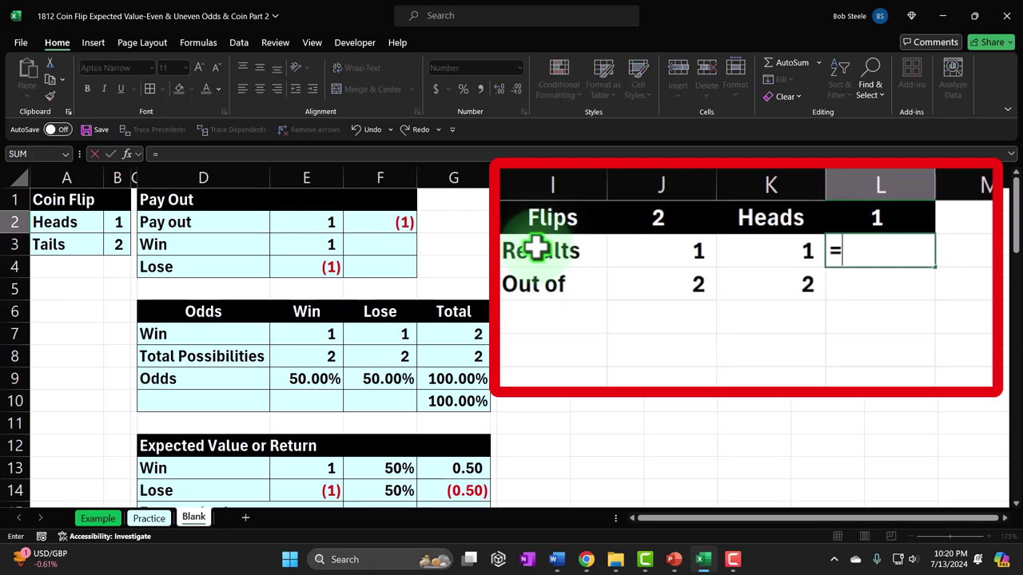
{"action": "key", "text": "Left"}
{"action": "key", "text": "Left"}
{"action": "type", "text": "*"}
{"action": "key", "text": "Left"}
{"action": "key", "text": "Return"}
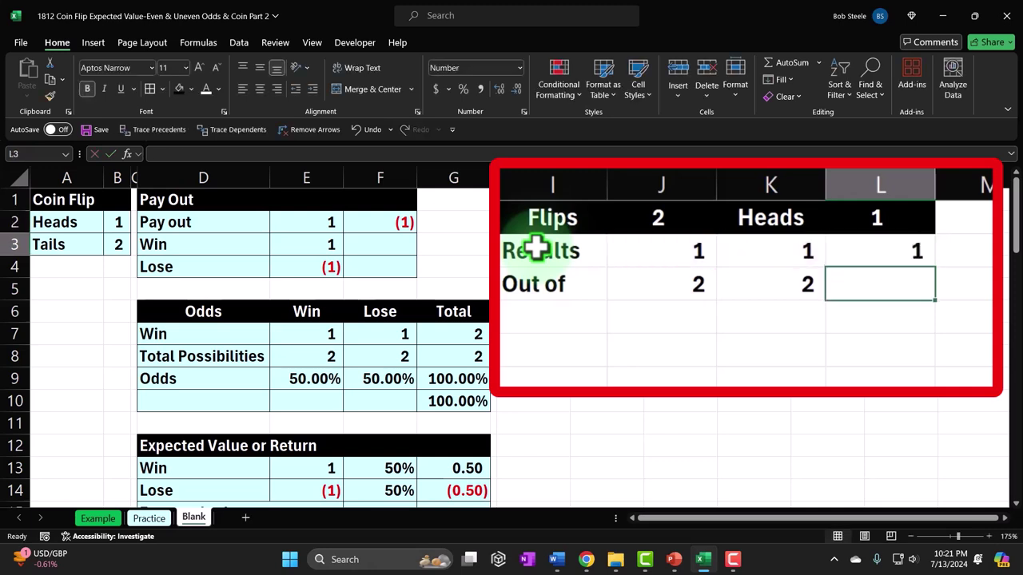
{"action": "type", "text": "="}
{"action": "key", "text": "Left"}
{"action": "key", "text": "Left"}
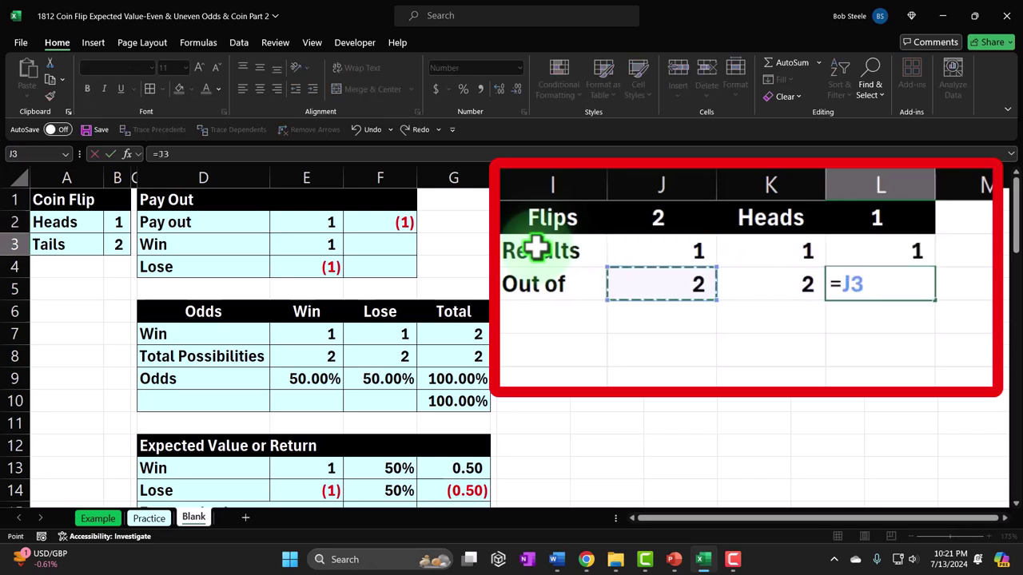
{"action": "type", "text": "*"}
{"action": "key", "text": "Left"}
{"action": "key", "text": "Return"}
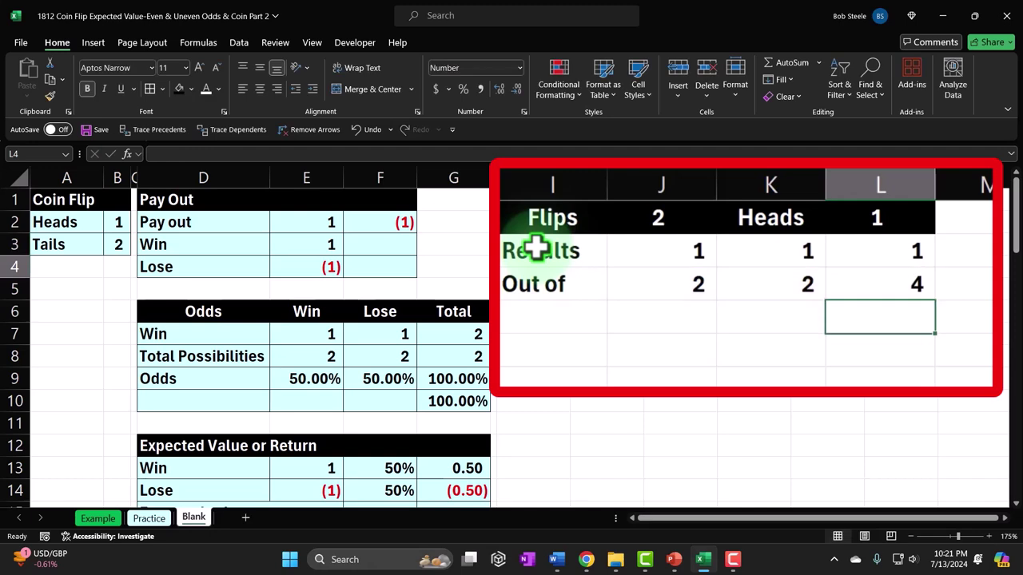
{"action": "key", "text": "Left"}
{"action": "key", "text": "Left"}
{"action": "key", "text": "Left"}
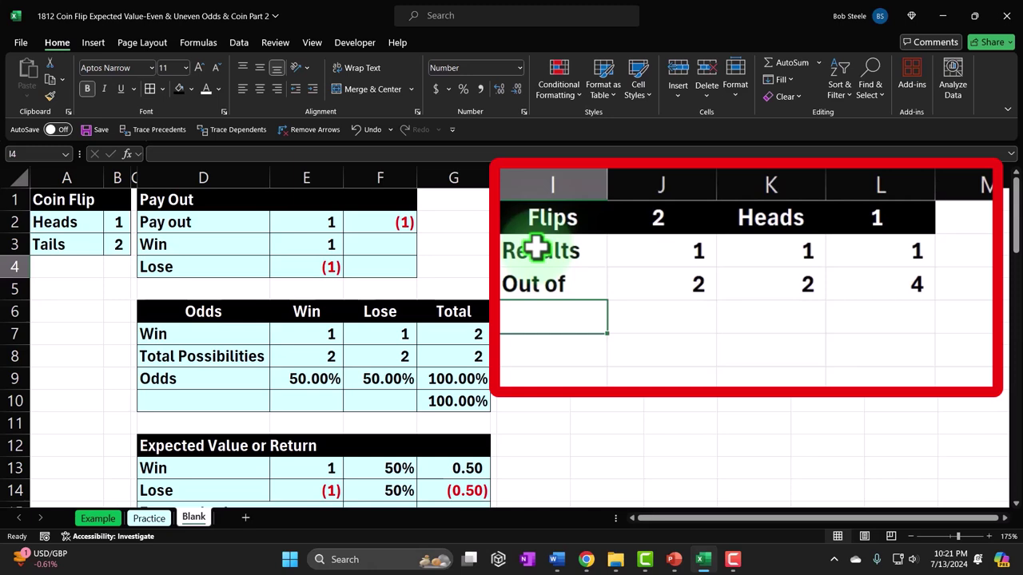
Label row 4 '%' and enter =J2/J3 in J4, formatted as 50.00%
{"action": "type", "text": "%"}
{"action": "key", "text": "Right"}
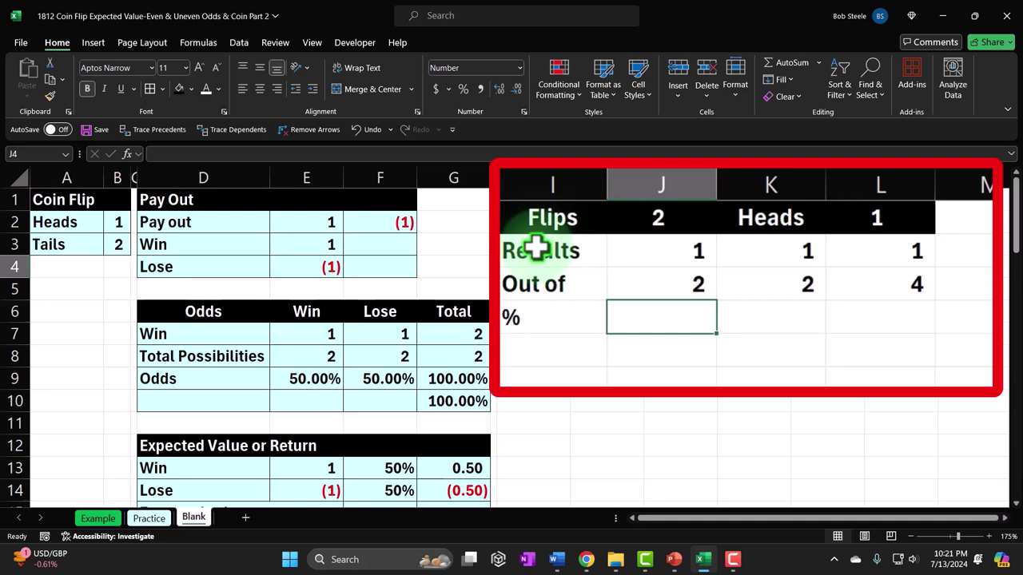
{"action": "type", "text": "="}
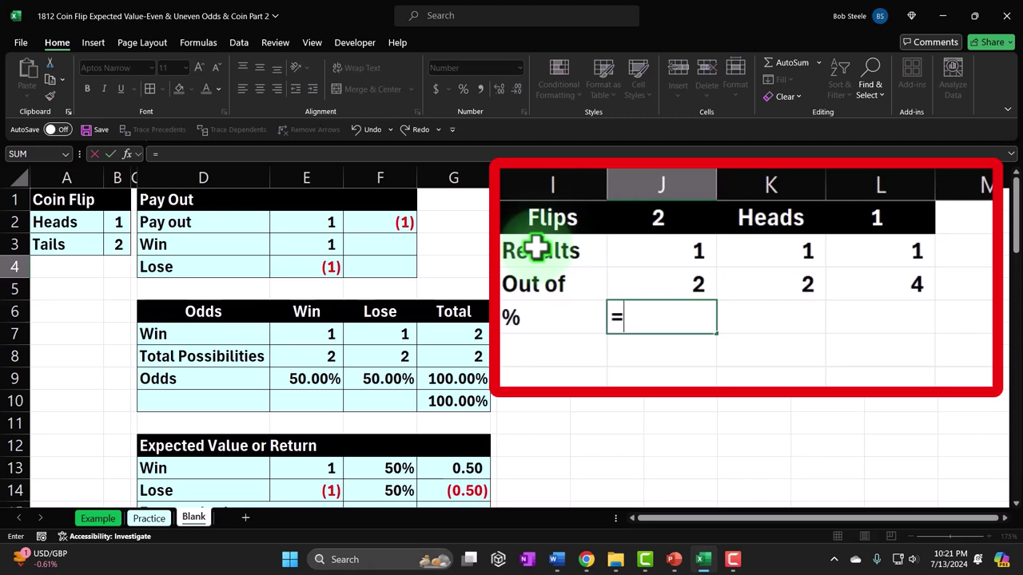
{"action": "key", "text": "Up"}
{"action": "key", "text": "Up"}
{"action": "type", "text": "/"}
{"action": "key", "text": "Up"}
{"action": "key", "text": "Return"}
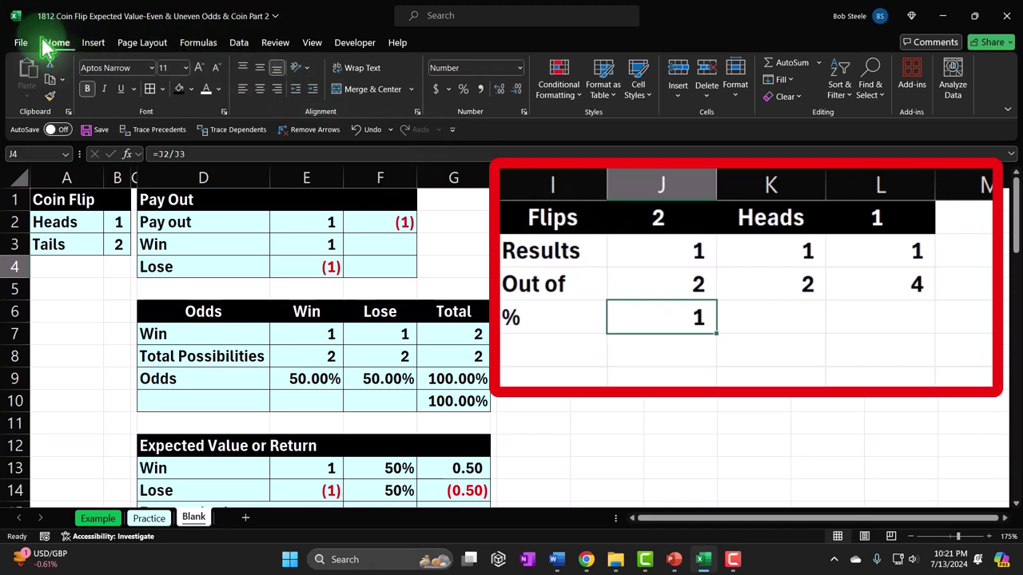
{"action": "left_click", "coordinate": [464, 90]}
{"action": "left_click", "coordinate": [499, 89]}
{"action": "left_click", "coordinate": [499, 90]}
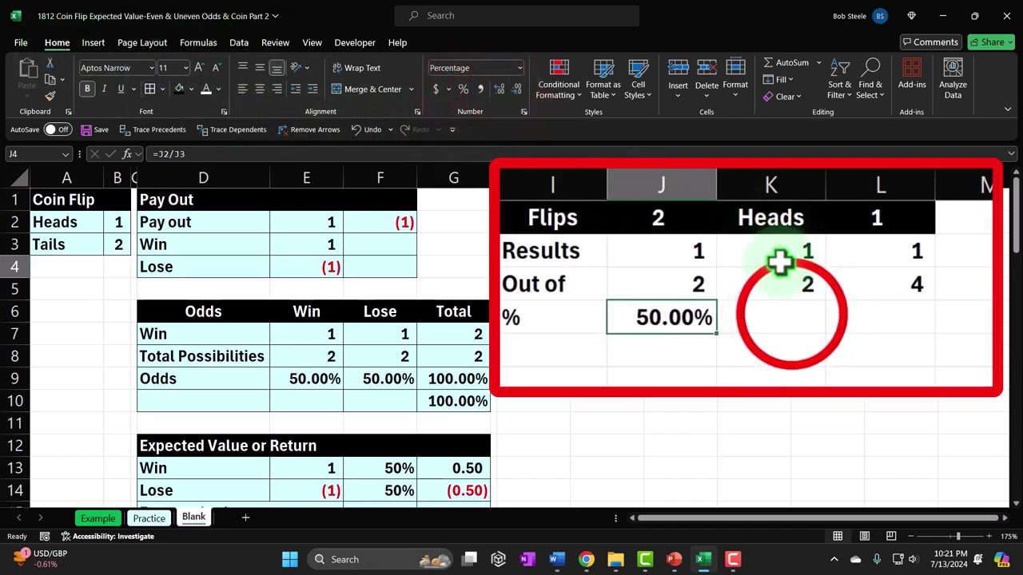
Enter =K2/K3 in K4 and show it as a two-decimal percentage
{"action": "left_click", "coordinate": [792, 317]}
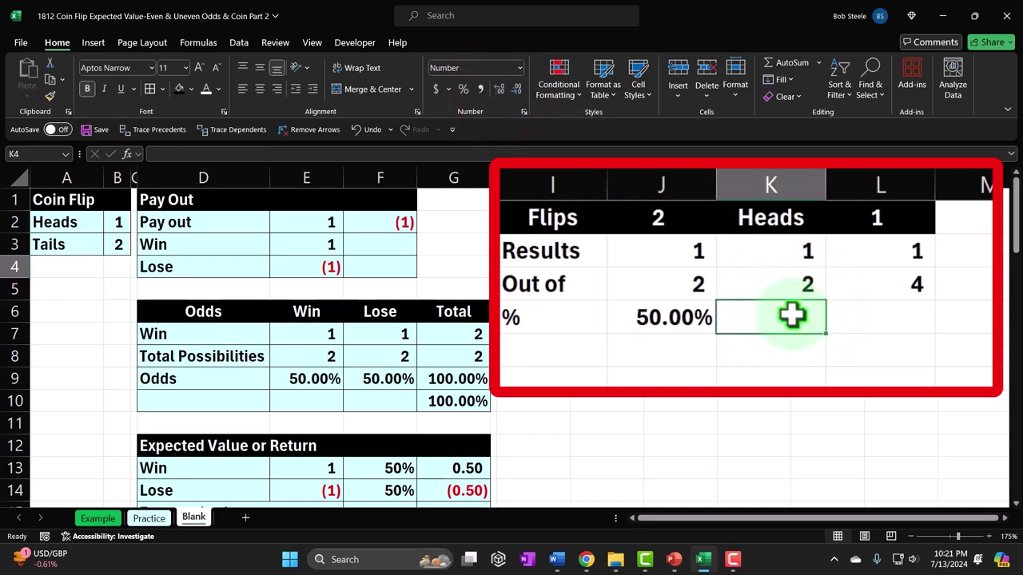
{"action": "type", "text": "="}
{"action": "key", "text": "Up"}
{"action": "key", "text": "Up"}
{"action": "type", "text": "/"}
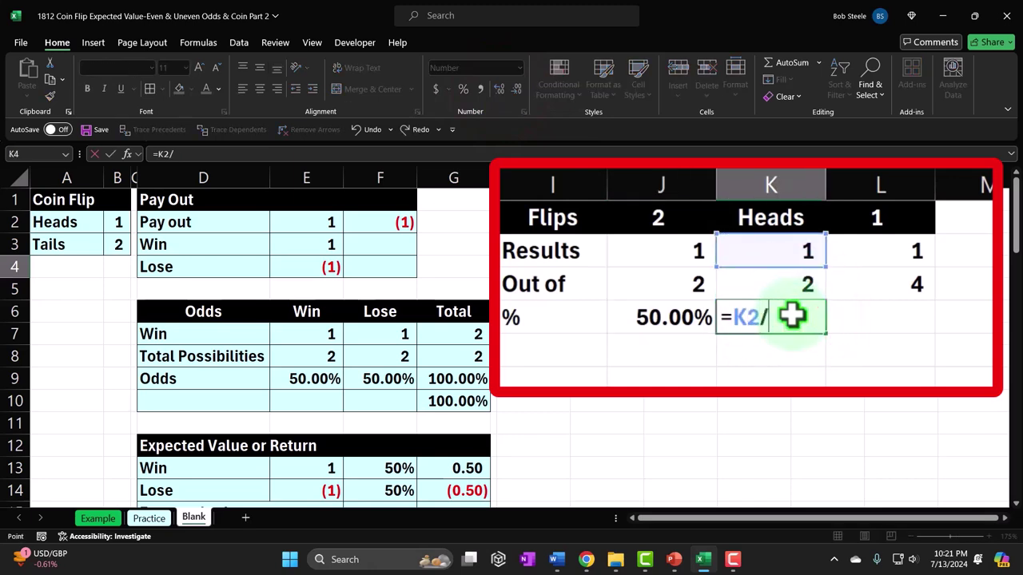
{"action": "key", "text": "Up"}
{"action": "key", "text": "Return"}
{"action": "key", "text": "Up"}
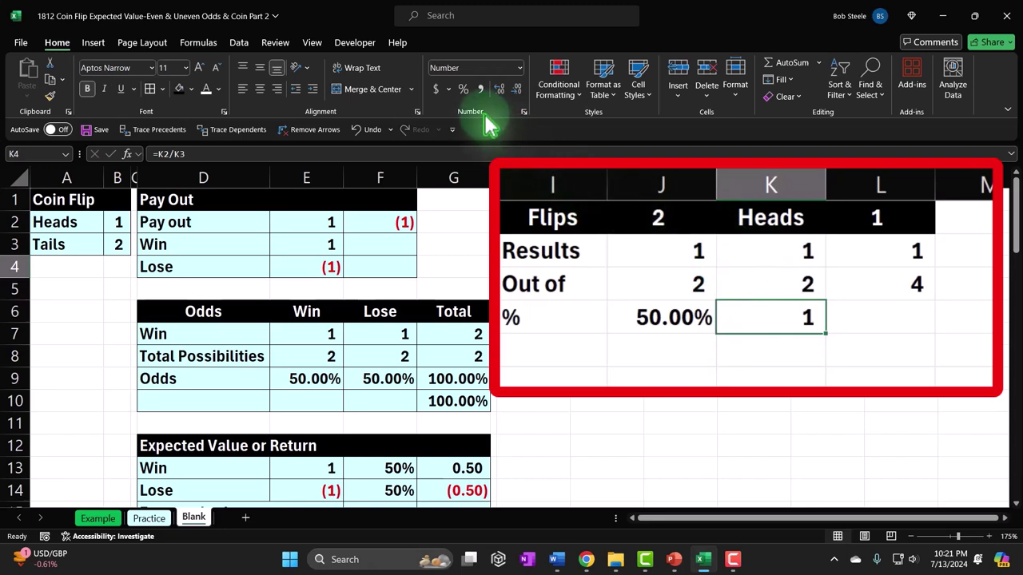
{"action": "left_click", "coordinate": [464, 89]}
{"action": "left_click", "coordinate": [497, 89]}
{"action": "left_click", "coordinate": [498, 88]}
Enter =L2/L3 in L4, displayed as 25.00%
{"action": "left_click", "coordinate": [915, 322]}
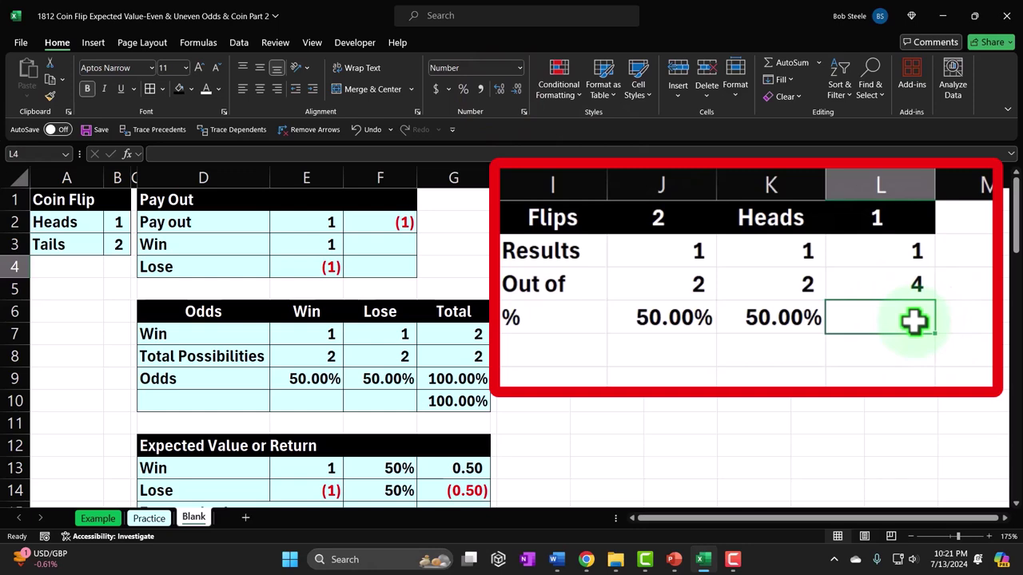
{"action": "type", "text": "="}
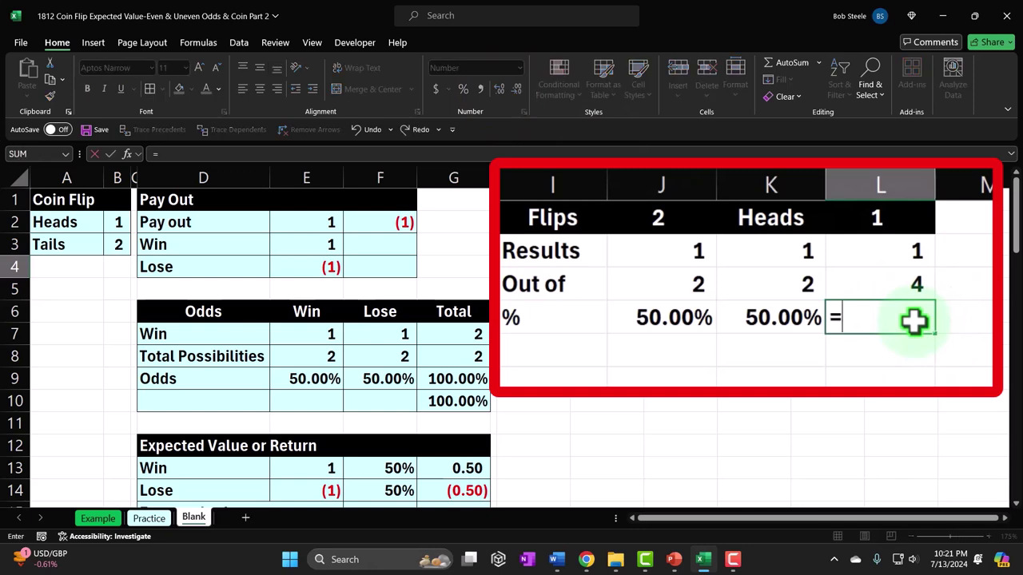
{"action": "key", "text": "Up"}
{"action": "key", "text": "Up"}
{"action": "type", "text": "/"}
{"action": "key", "text": "Up"}
{"action": "key", "text": "ctrl+Return"}
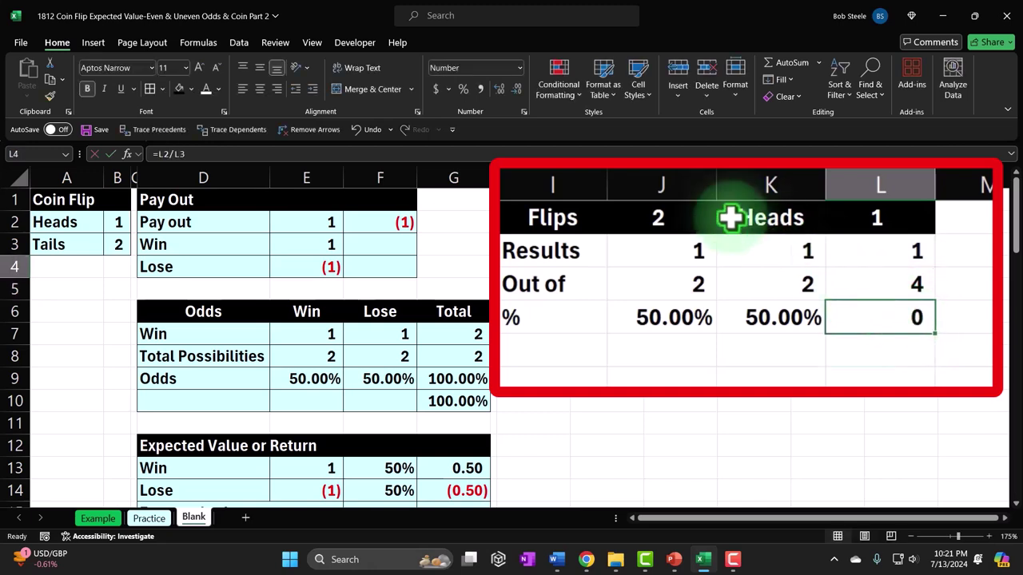
{"action": "left_click", "coordinate": [464, 89]}
{"action": "left_click", "coordinate": [498, 88]}
{"action": "left_click", "coordinate": [497, 89]}
Enter =J4*K4 in L5 to multiply the two flips' odds
{"action": "left_click", "coordinate": [902, 347]}
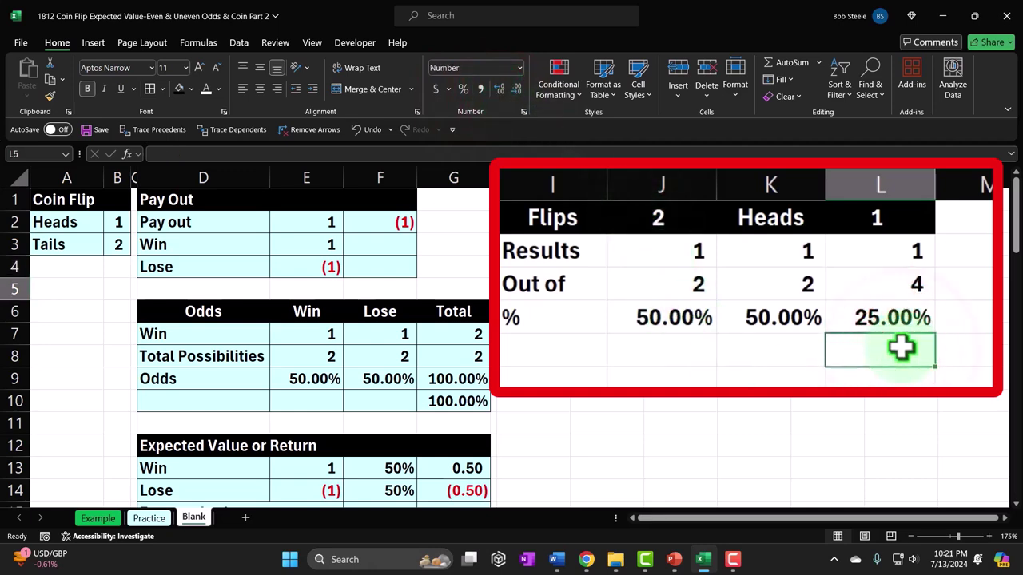
{"action": "type", "text": "="}
{"action": "key", "text": "Left"}
{"action": "key", "text": "Left"}
{"action": "key", "text": "Up"}
{"action": "type", "text": "*"}
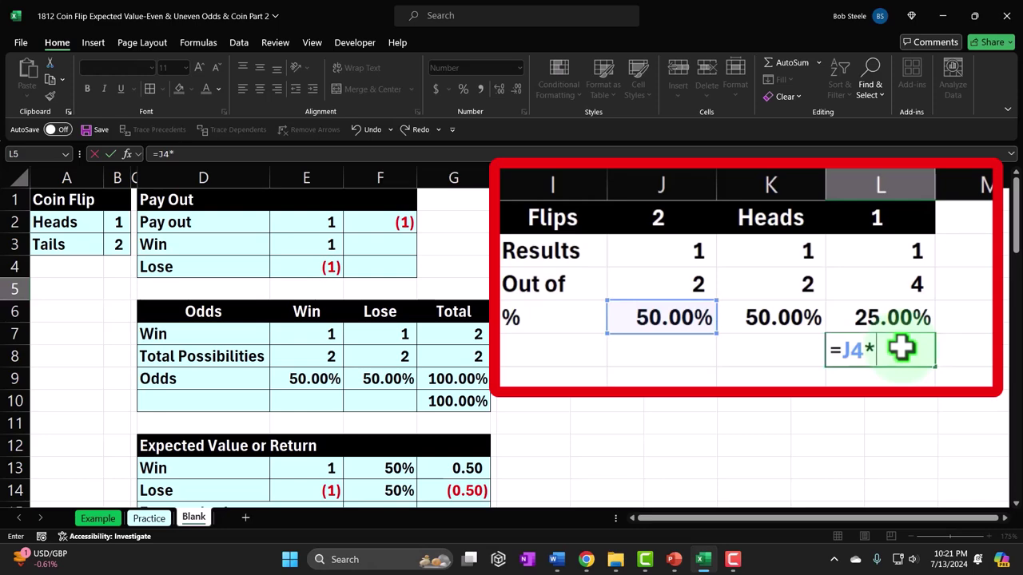
{"action": "key", "text": "Left"}
{"action": "key", "text": "Up"}
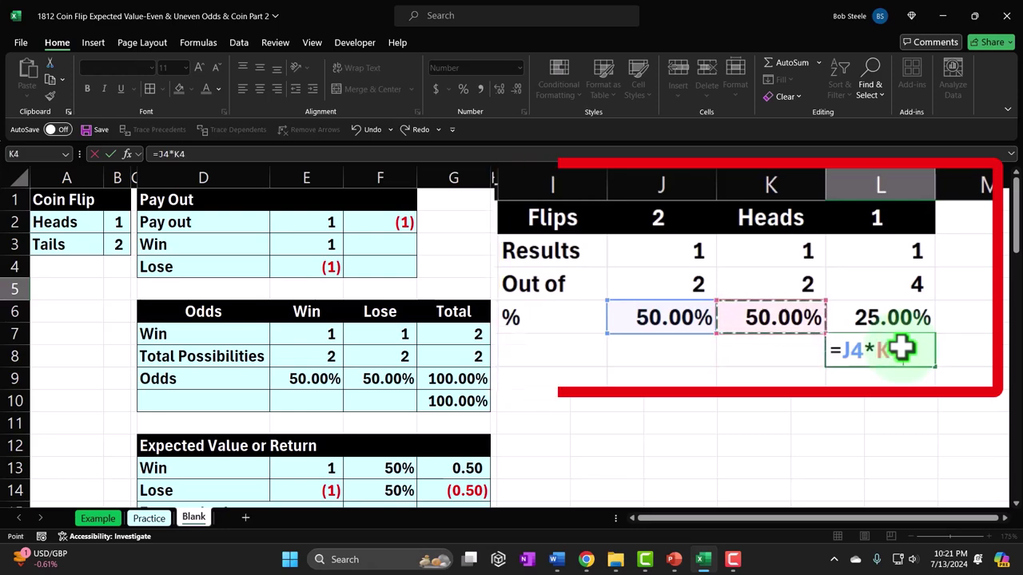
{"action": "key", "text": "Return"}
{"action": "left_click", "coordinate": [769, 288]}
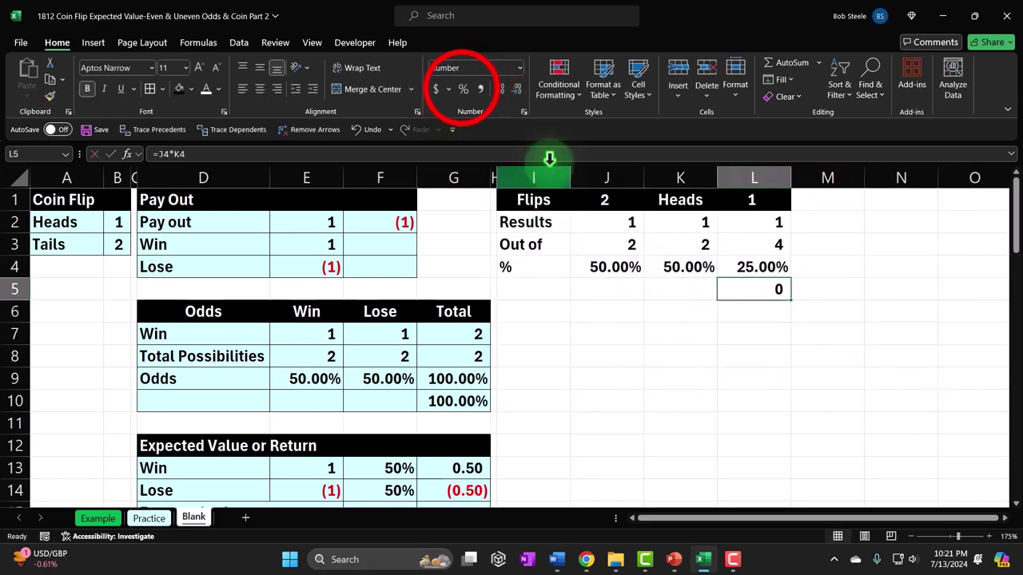
Format L5 as 0.00% and add a Less row with 1 in L6 shown as 100.00%
{"action": "left_click", "coordinate": [552, 79]}
{"action": "left_click", "coordinate": [595, 79]}
{"action": "left_click", "coordinate": [595, 78]}
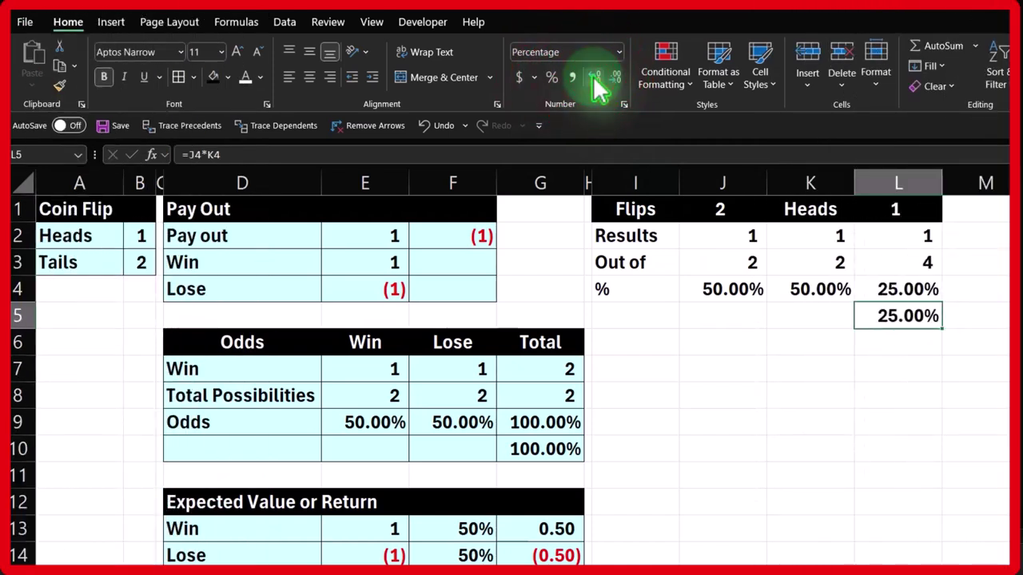
{"action": "key", "text": "Down"}
{"action": "key", "text": "Left"}
{"action": "key", "text": "Left"}
{"action": "key", "text": "Left"}
{"action": "type", "text": "Less"}
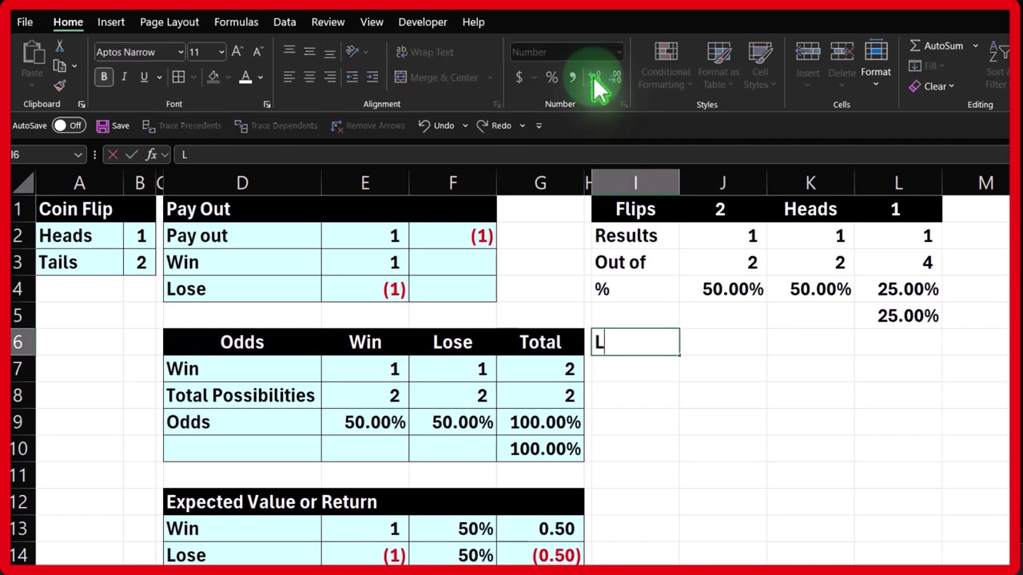
{"action": "key", "text": "Right"}
{"action": "key", "text": "Right"}
{"action": "key", "text": "Right"}
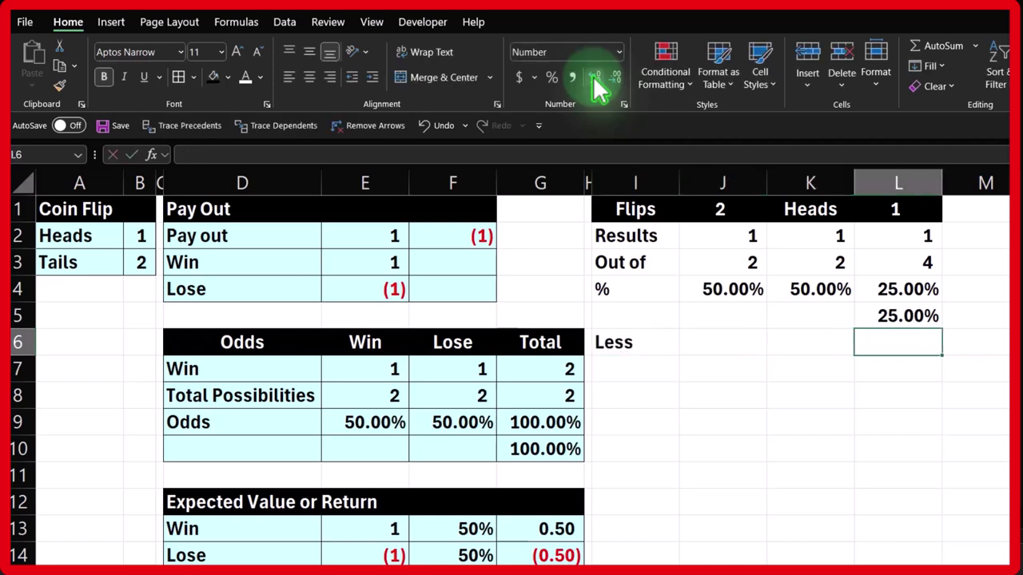
{"action": "type", "text": "10"}
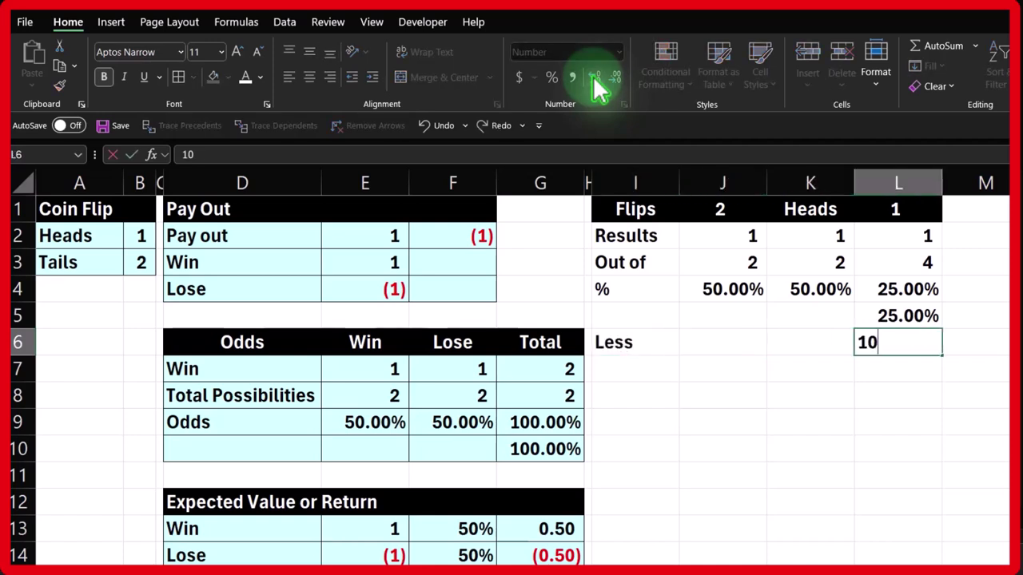
{"action": "key", "text": "BackSpace"}
{"action": "key", "text": "Return"}
{"action": "key", "text": "Up"}
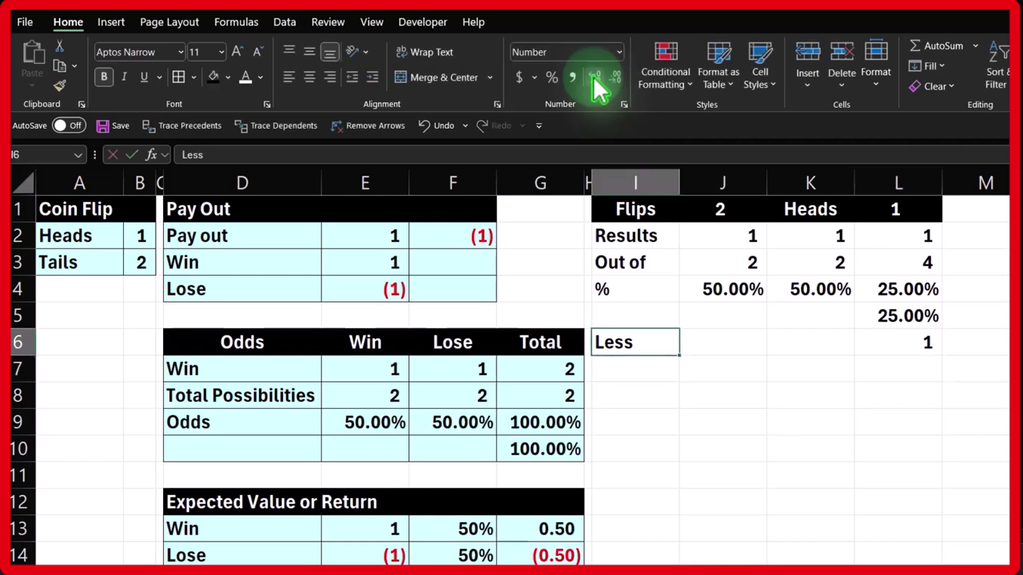
{"action": "key", "text": "Right"}
{"action": "key", "text": "Right"}
{"action": "key", "text": "Right"}
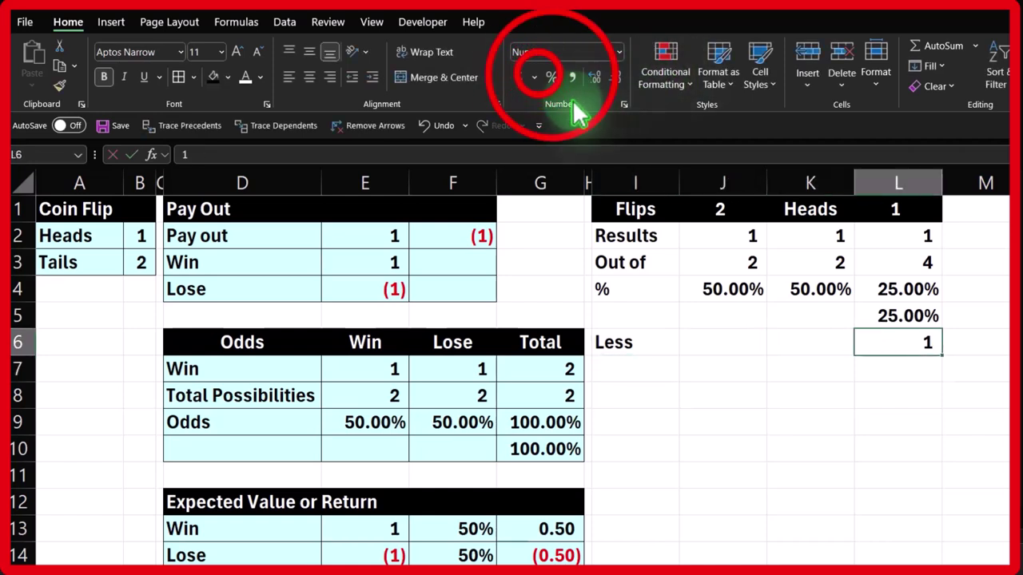
{"action": "left_click", "coordinate": [533, 78]}
{"action": "left_click", "coordinate": [551, 78]}
{"action": "left_click", "coordinate": [551, 77]}
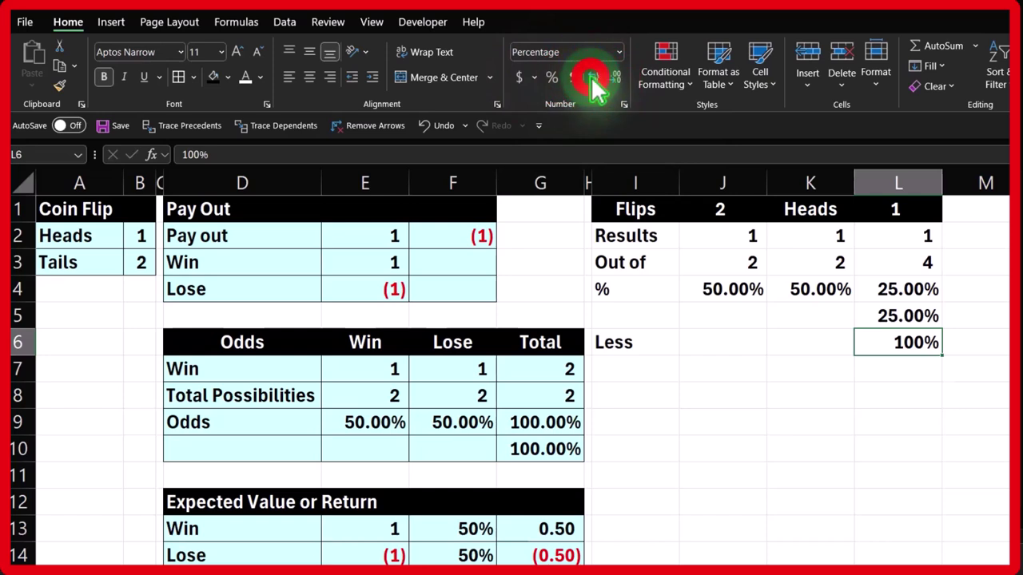
{"action": "double_click", "coordinate": [596, 78]}
Enter =L6-L5 in L7 and format it as a percentage, giving 75%
{"action": "left_click", "coordinate": [654, 367]}
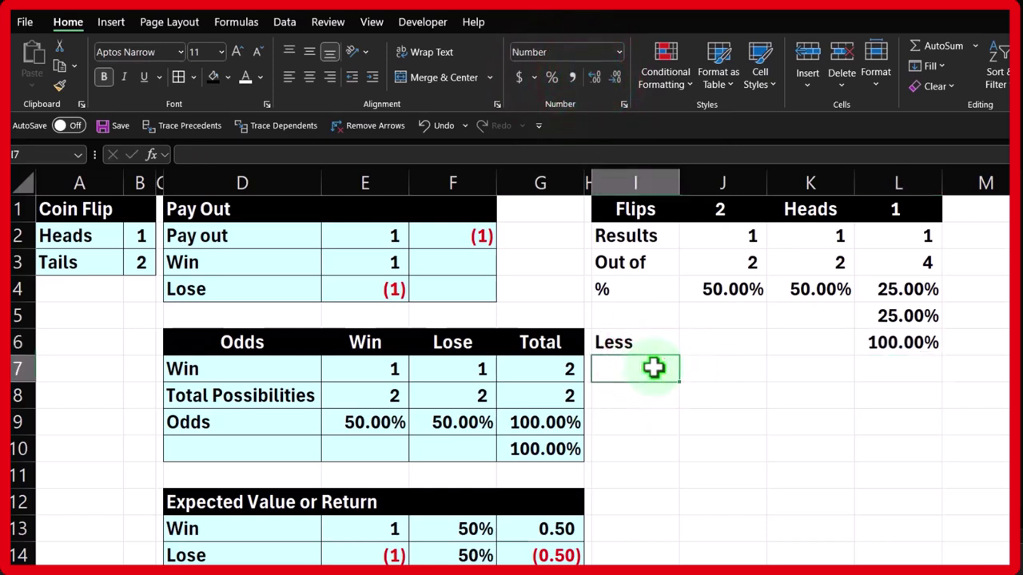
{"action": "key", "text": "Right"}
{"action": "key", "text": "Right"}
{"action": "key", "text": "Right"}
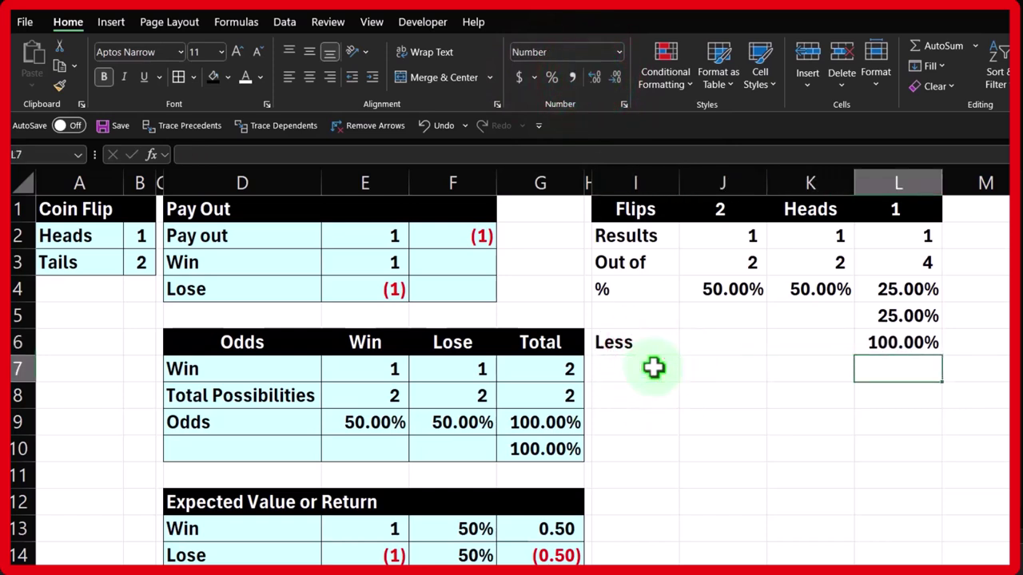
{"action": "type", "text": "="}
{"action": "key", "text": "Up"}
{"action": "type", "text": "-"}
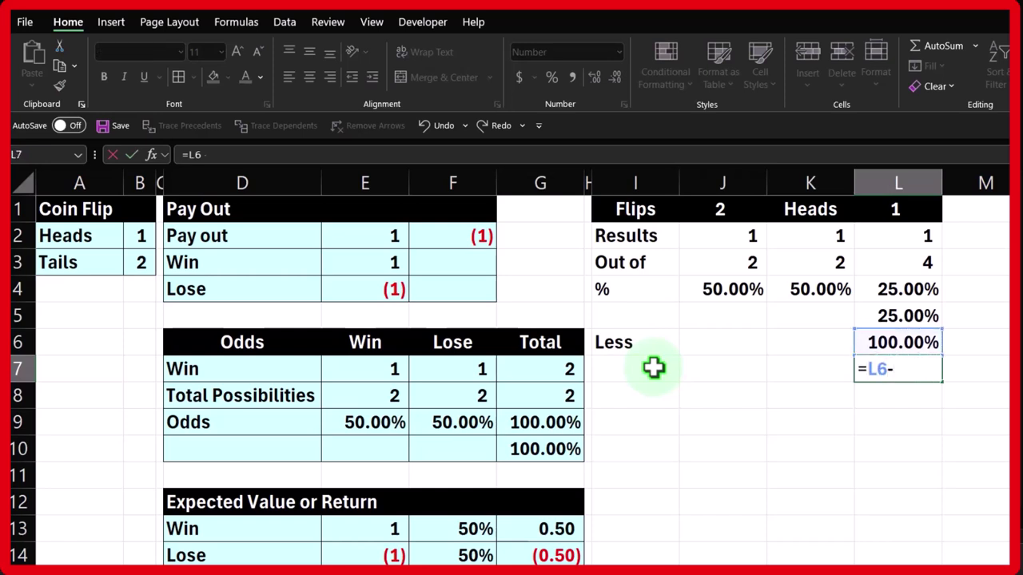
{"action": "key", "text": "Up"}
{"action": "key", "text": "Up"}
{"action": "key", "text": "Return"}
{"action": "key", "text": "Up"}
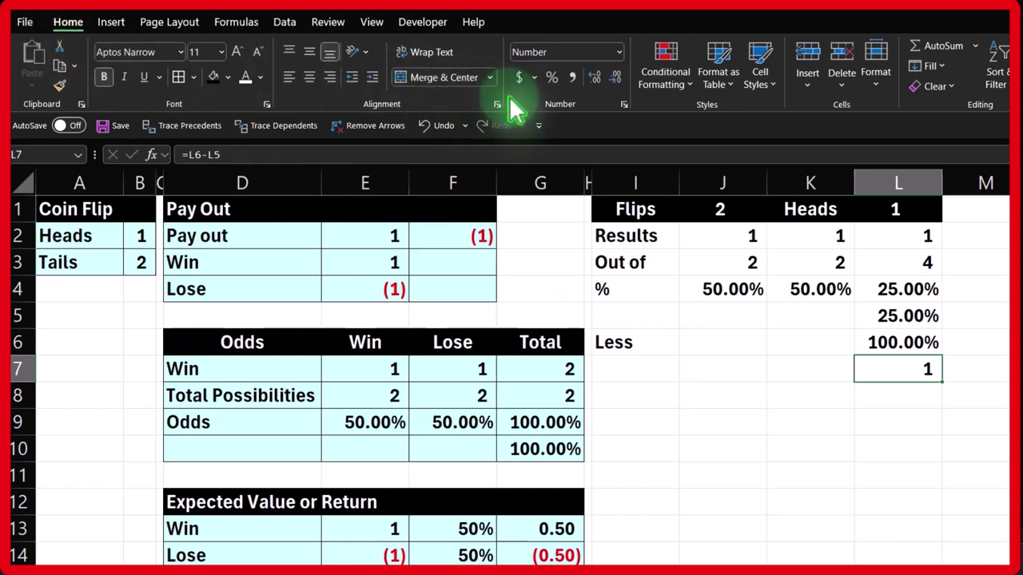
{"action": "left_click", "coordinate": [552, 78]}
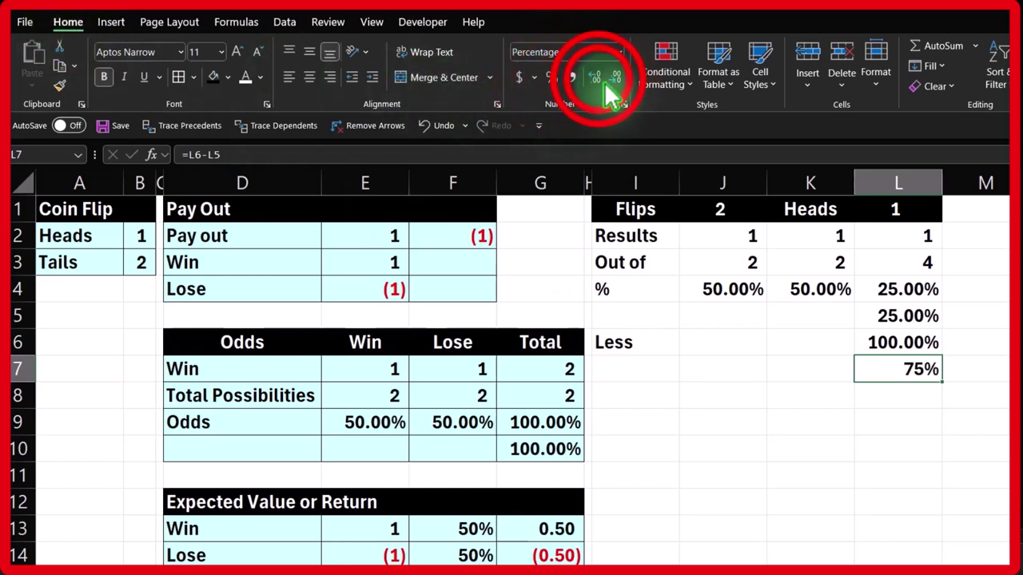
Show L7 as 75.00% with two decimals and reselect it to check the formula
{"action": "left_click", "coordinate": [596, 78]}
{"action": "left_click", "coordinate": [596, 78]}
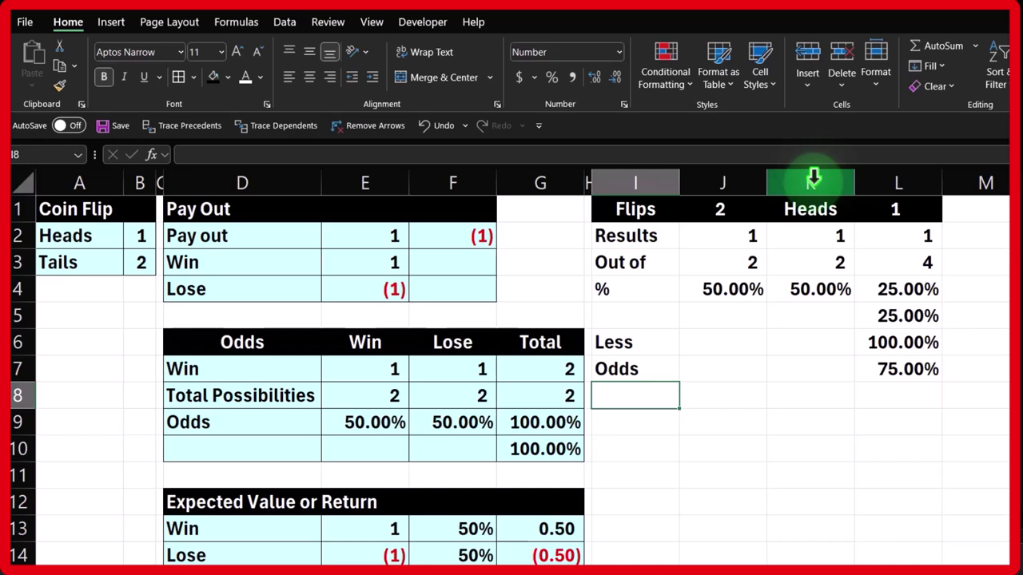
{"action": "left_click", "coordinate": [870, 379]}
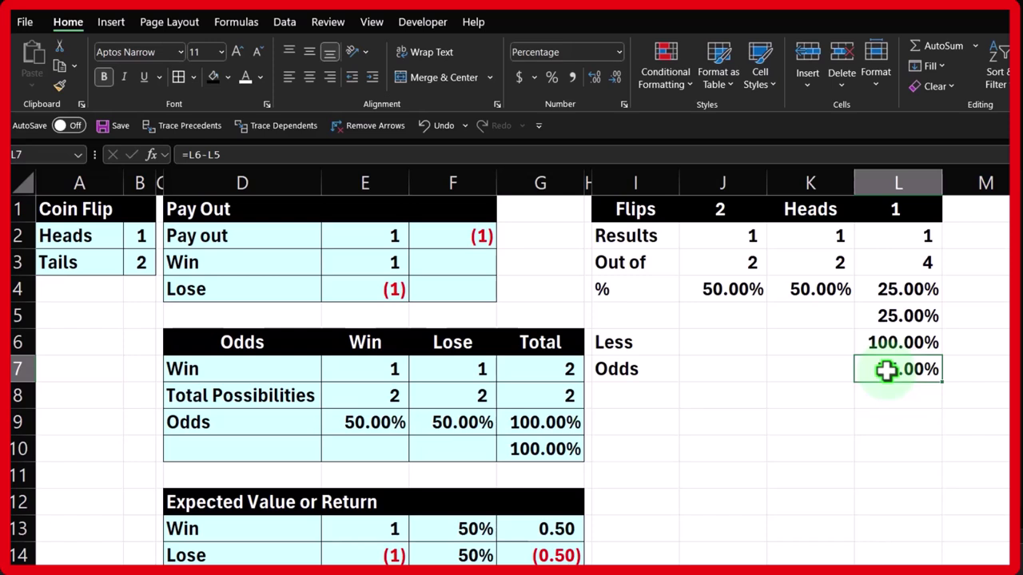
Fill the I2:L7 odds table with a custom light blue colour
{"action": "mouse_move", "coordinate": [647, 234]}
{"action": "left_mouse_down"}
{"action": "mouse_move", "coordinate": [782, 290]}
{"action": "mouse_move", "coordinate": [886, 361]}
{"action": "left_mouse_up"}
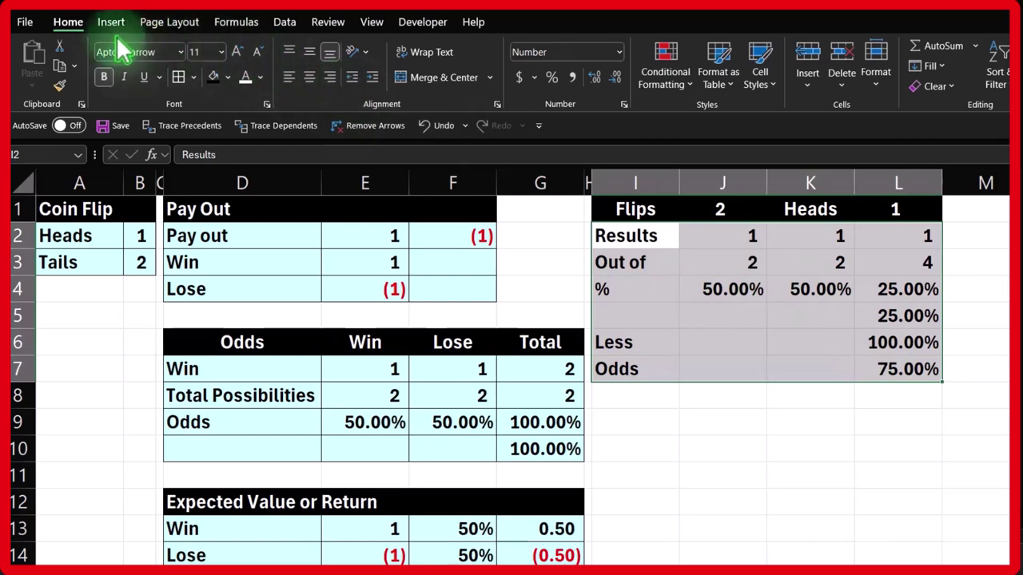
{"action": "left_click", "coordinate": [228, 78]}
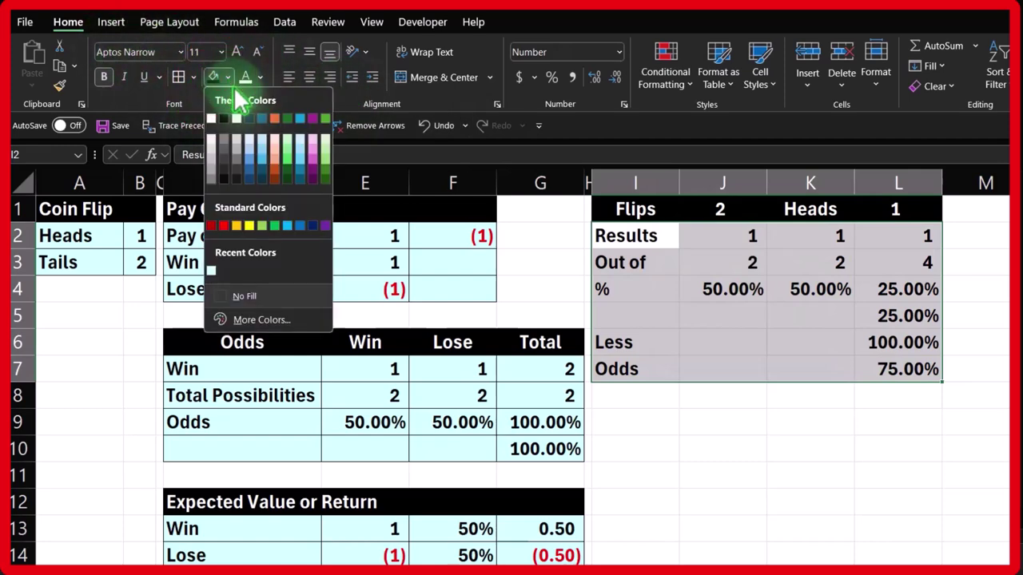
{"action": "left_click", "coordinate": [210, 271]}
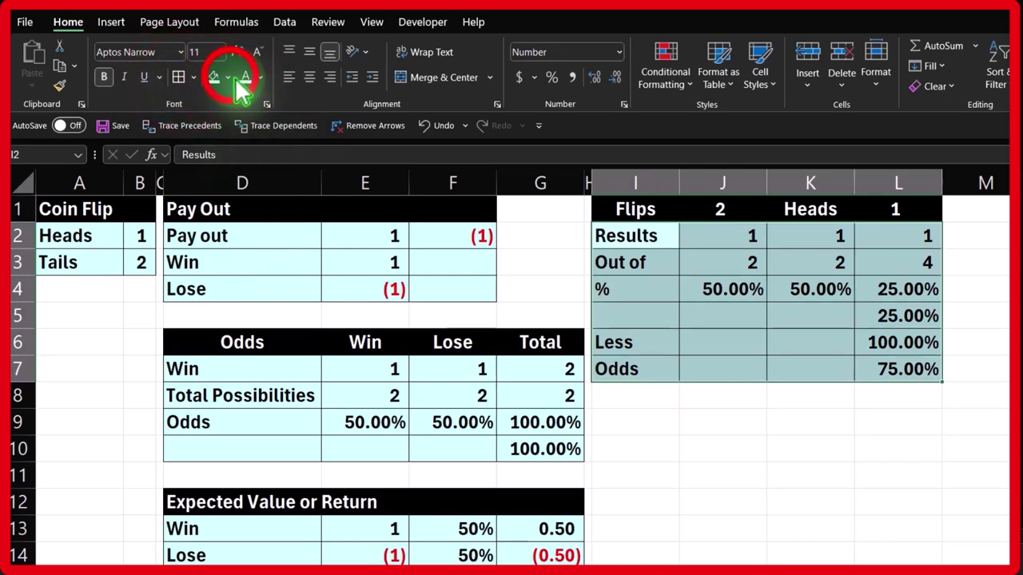
{"action": "left_click", "coordinate": [229, 77]}
{"action": "left_click", "coordinate": [270, 315]}
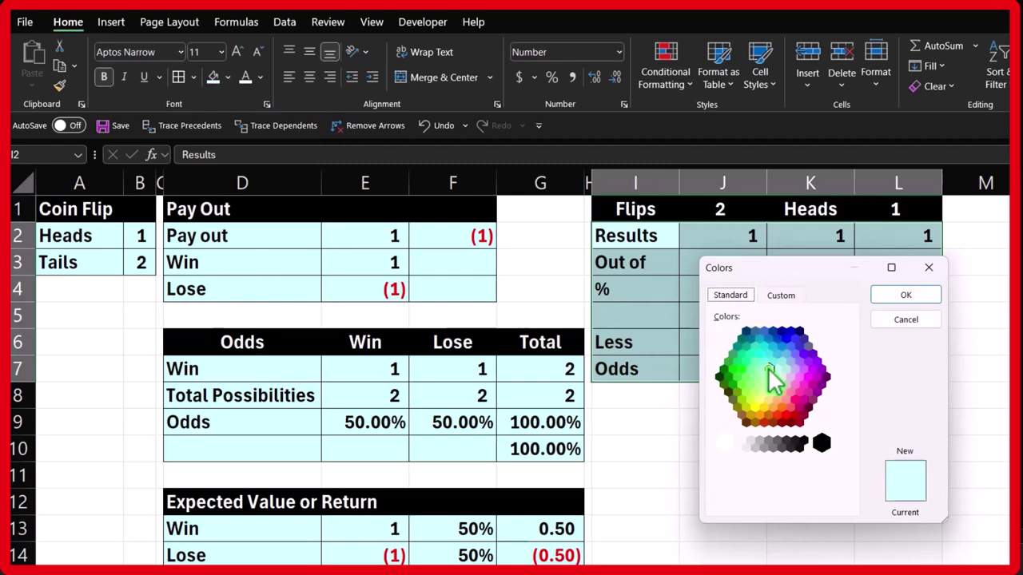
{"action": "left_click", "coordinate": [906, 297]}
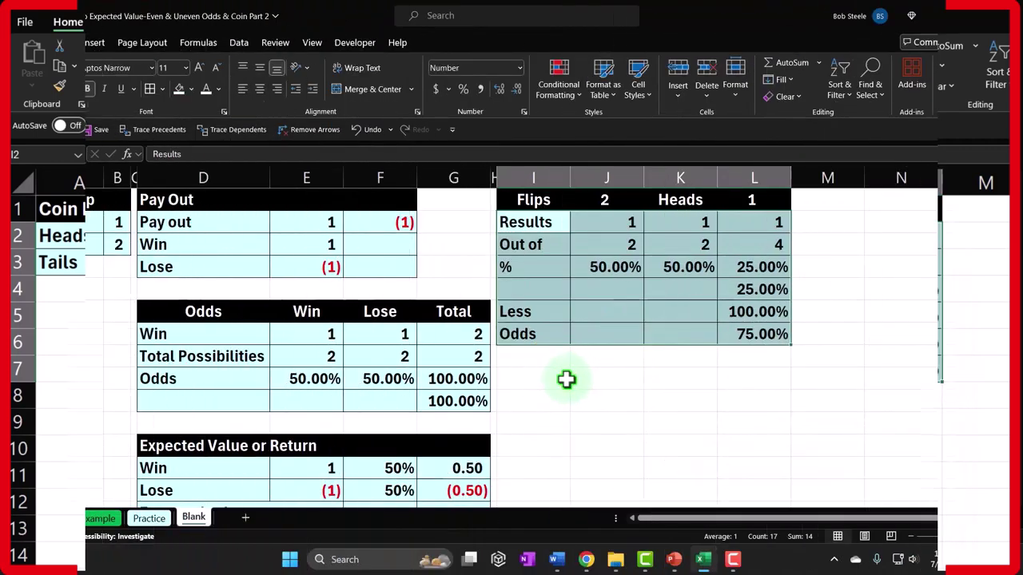
{"action": "left_click", "coordinate": [563, 379]}
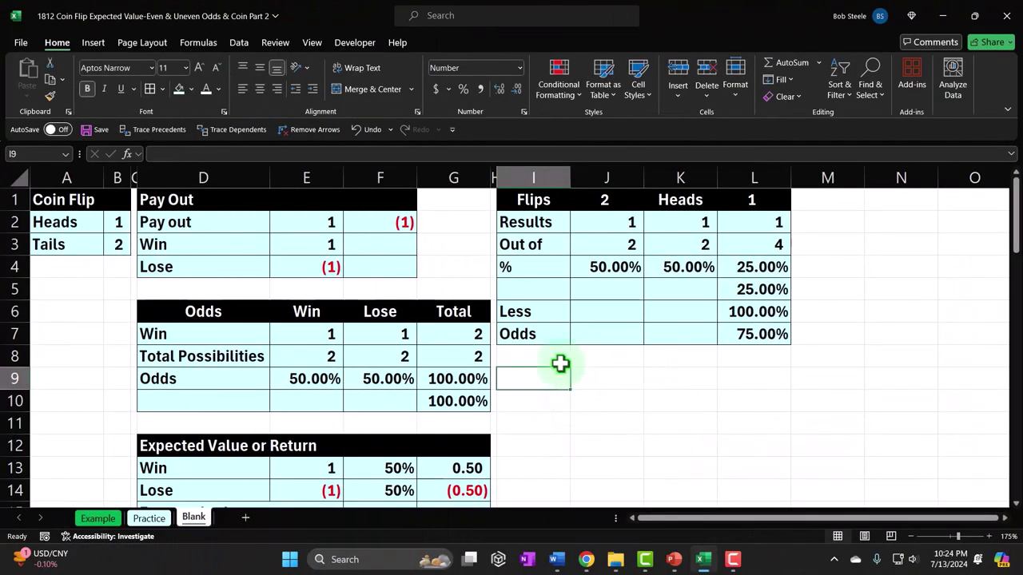
Type 'Expected Value or Return Flip 1' in I9 and give I9:L9 black fill with white text
{"action": "type", "text": "Expected Value or Return F"}
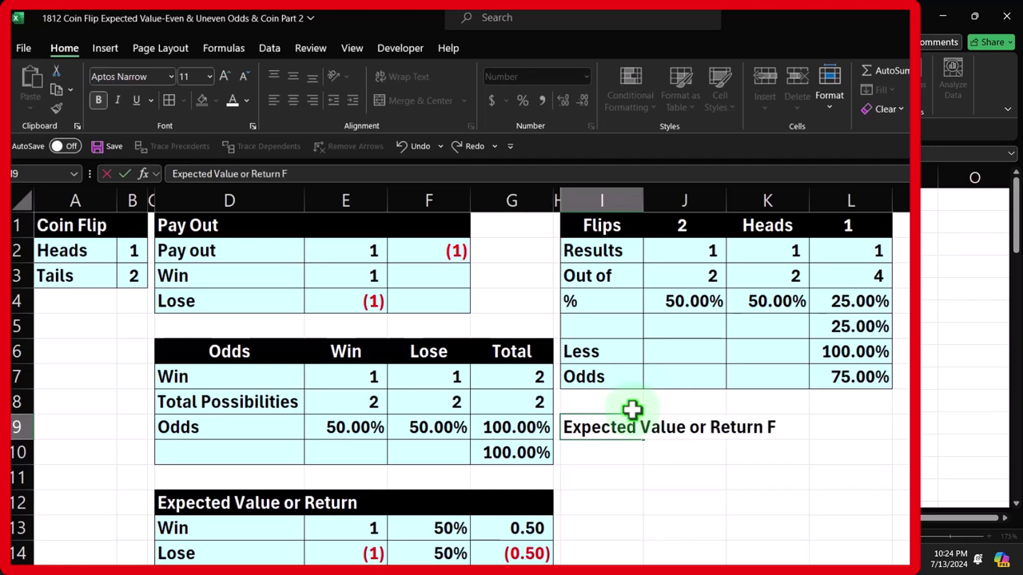
{"action": "type", "text": "1"}
{"action": "key", "text": "Return"}
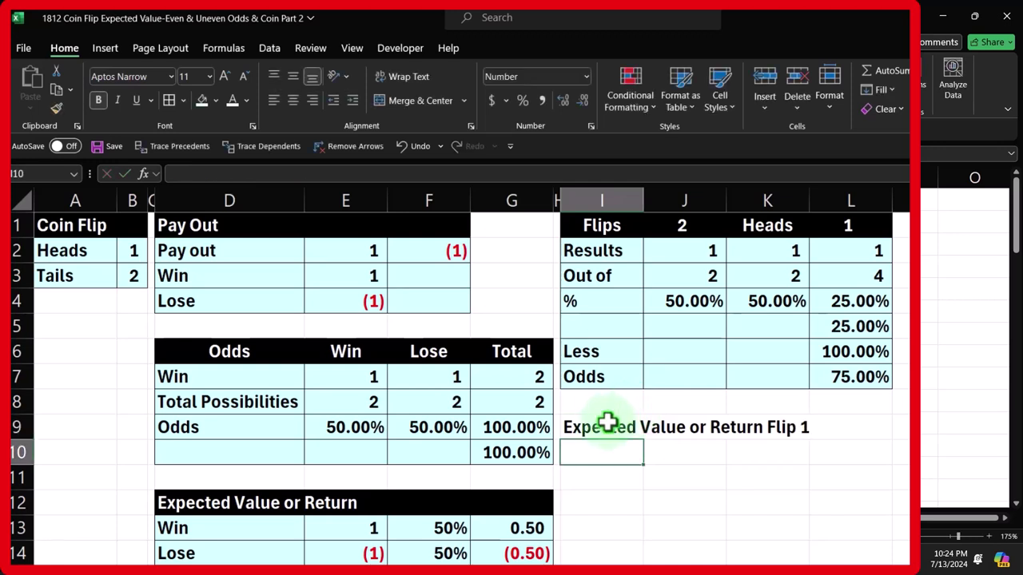
{"action": "left_click_drag", "start_coordinate": [607, 426], "coordinate": [743, 425]}
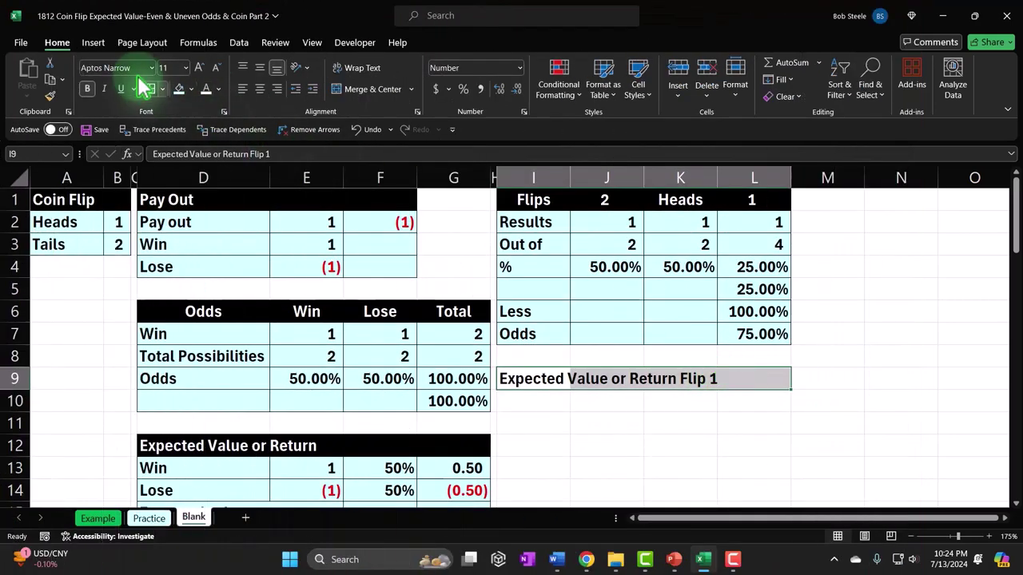
{"action": "left_click", "coordinate": [191, 88]}
{"action": "left_click", "coordinate": [198, 102]}
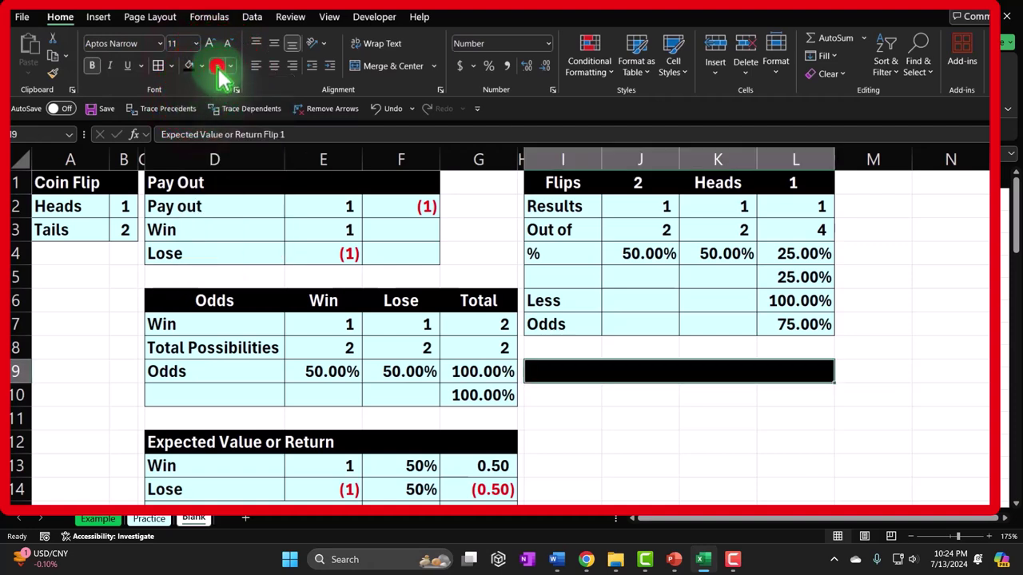
{"action": "left_click", "coordinate": [217, 66]}
{"action": "left_click", "coordinate": [584, 392]}
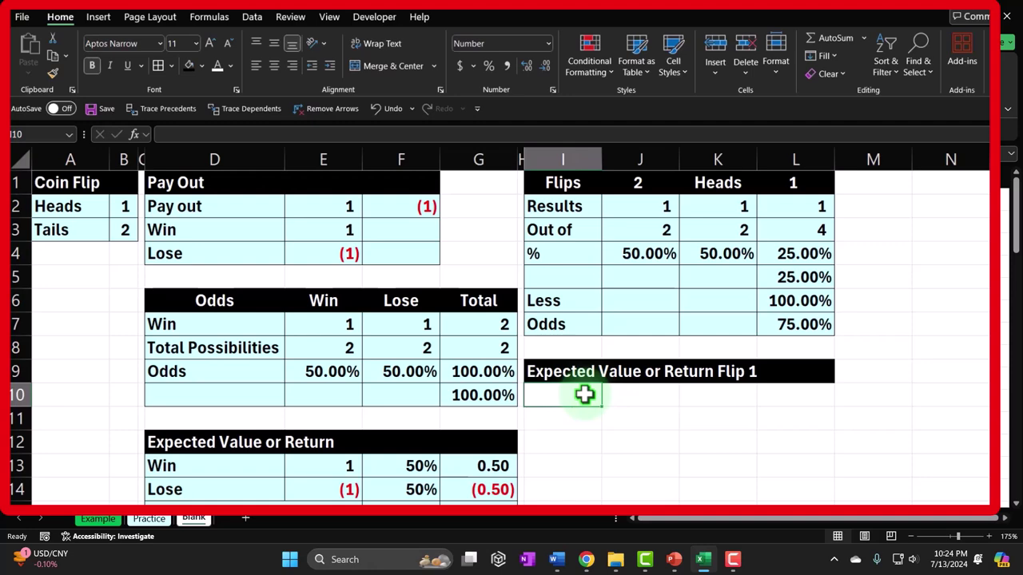
Enter the Win row with a payout of 1 and odds =J4 formatted as 50.00%
{"action": "type", "text": "Win"}
{"action": "key", "text": "Tab"}
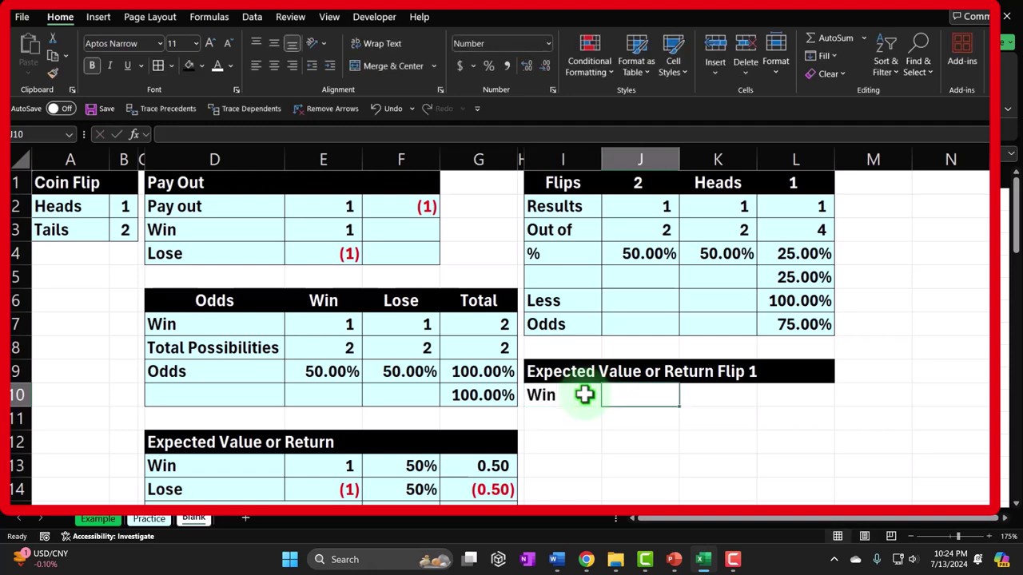
{"action": "type", "text": "1"}
{"action": "key", "text": "Tab"}
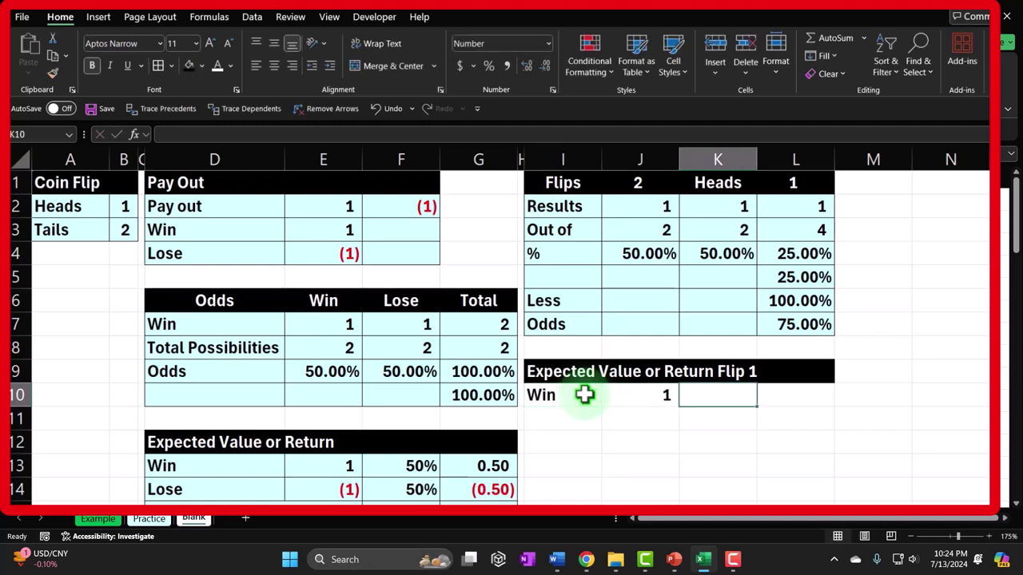
{"action": "type", "text": "="}
{"action": "key", "text": "Up"}
{"action": "key", "text": "Up"}
{"action": "key", "text": "Up"}
{"action": "key", "text": "Up"}
{"action": "key", "text": "Up"}
{"action": "key", "text": "Up"}
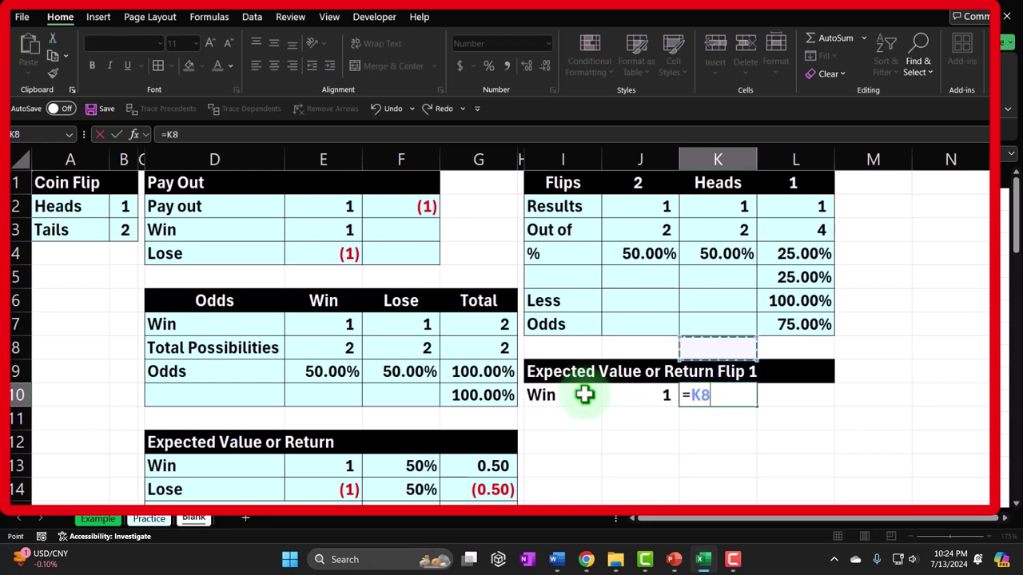
{"action": "key", "text": "Left"}
{"action": "key", "text": "Return"}
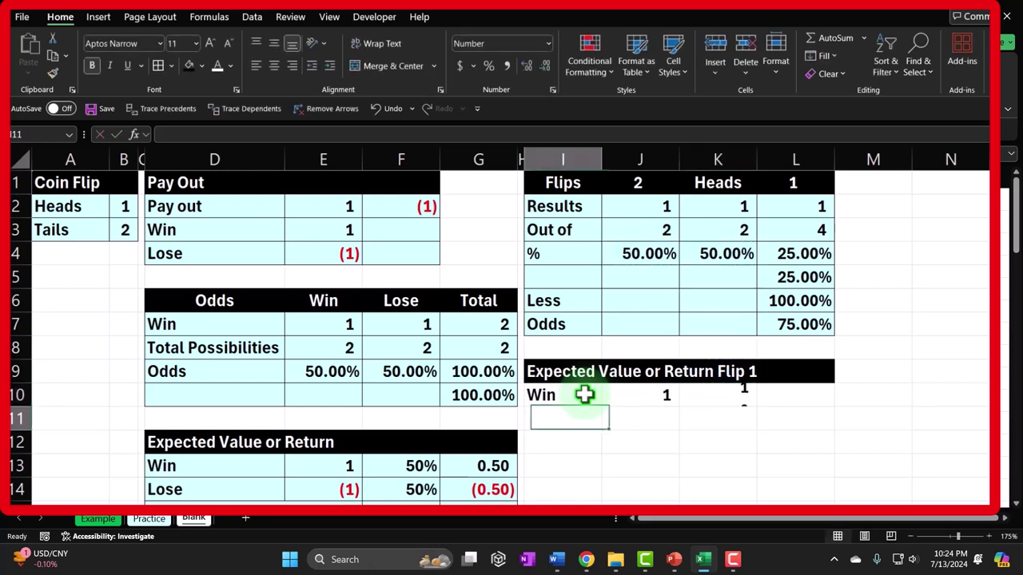
{"action": "key", "text": "Right"}
{"action": "key", "text": "Up"}
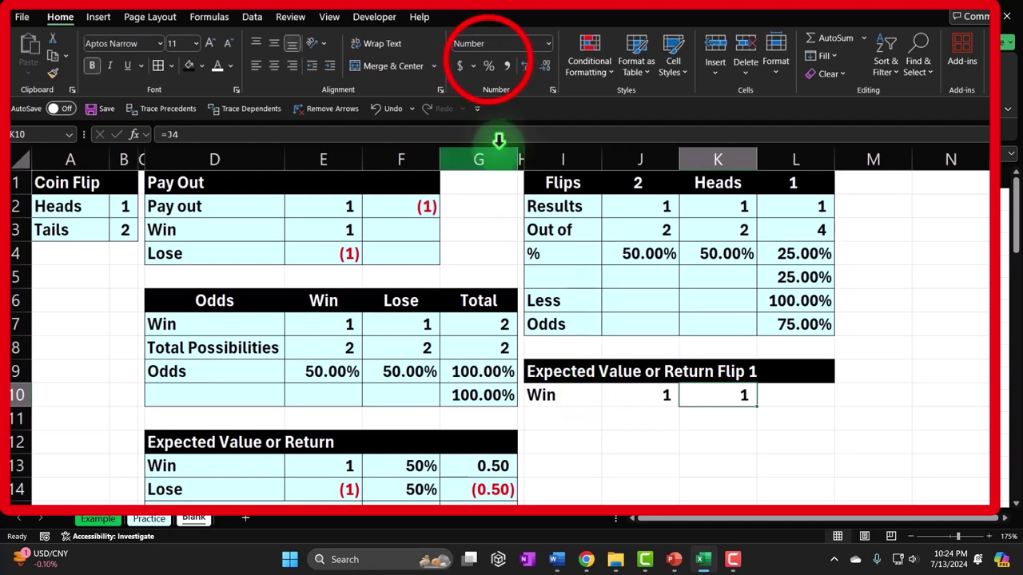
{"action": "left_click", "coordinate": [488, 66]}
{"action": "double_click", "coordinate": [527, 66]}
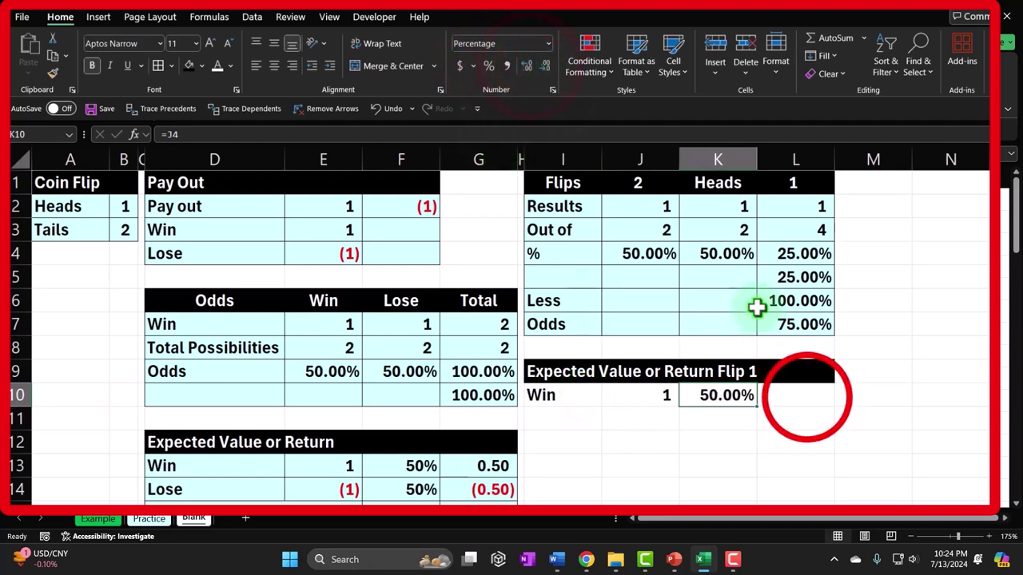
Compute the Win expected return in L10 as =J10*K10, shown as 0.50
{"action": "left_click", "coordinate": [806, 393]}
{"action": "type", "text": "="}
{"action": "key", "text": "Left"}
{"action": "key", "text": "Left"}
{"action": "type", "text": "*"}
{"action": "key", "text": "Left"}
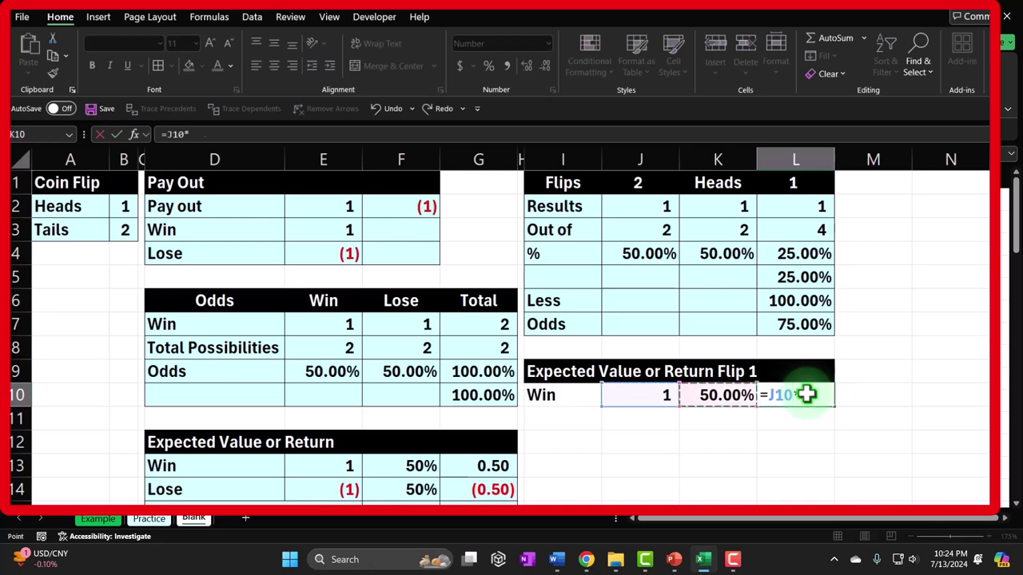
{"action": "key", "text": "Return"}
{"action": "left_click", "coordinate": [804, 393]}
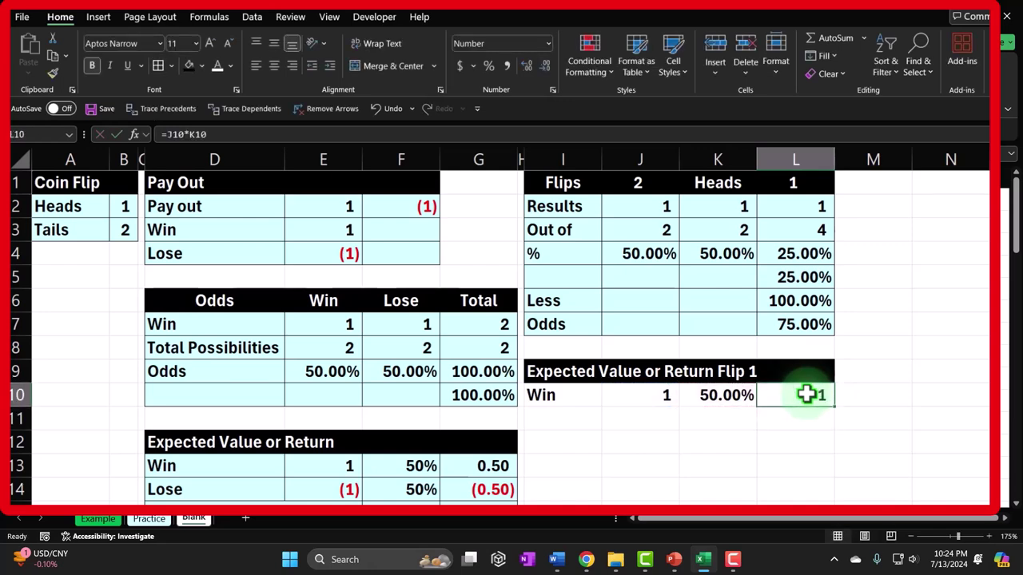
{"action": "left_click", "coordinate": [526, 67]}
{"action": "left_click", "coordinate": [527, 67]}
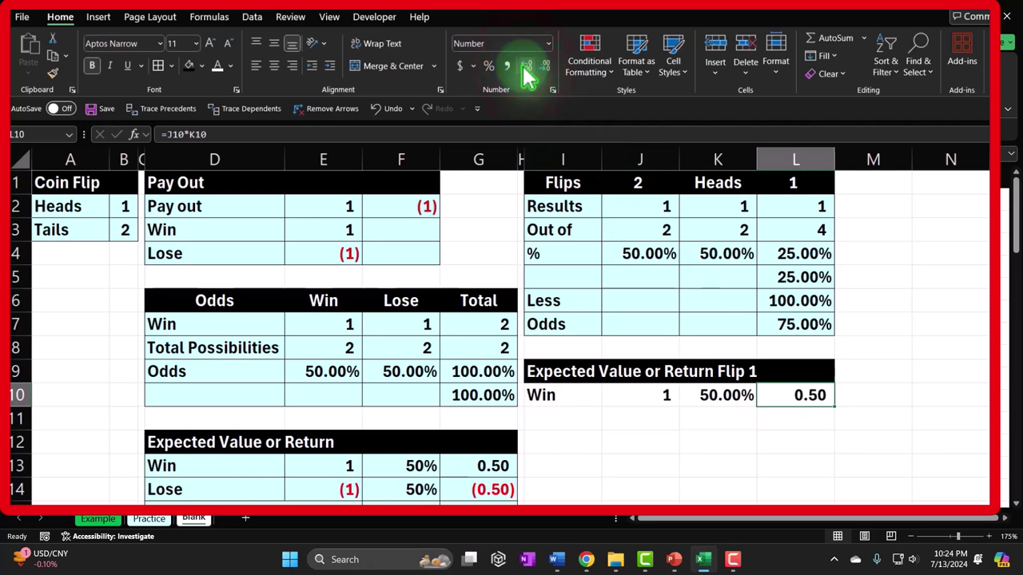
{"action": "key", "text": "Return"}
Enter the Lose row with a payout of -1 and odds =K4 formatted as 50.00%
{"action": "key", "text": "Left"}
{"action": "key", "text": "Left"}
{"action": "key", "text": "Left"}
{"action": "type", "text": "Lose"}
{"action": "key", "text": "Tab"}
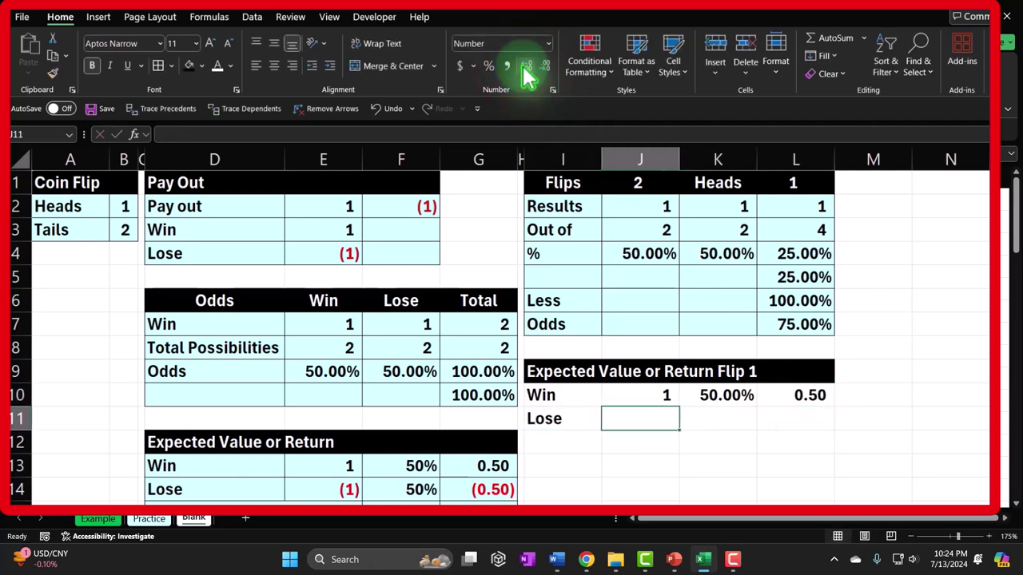
{"action": "type", "text": "-1"}
{"action": "key", "text": "Tab"}
{"action": "type", "text": "+"}
{"action": "key", "text": "Up"}
{"action": "key", "text": "Up"}
{"action": "key", "text": "Up"}
{"action": "key", "text": "Up"}
{"action": "key", "text": "Up"}
{"action": "key", "text": "Up"}
{"action": "key", "text": "Up"}
{"action": "key", "text": "Up"}
{"action": "key", "text": "Up"}
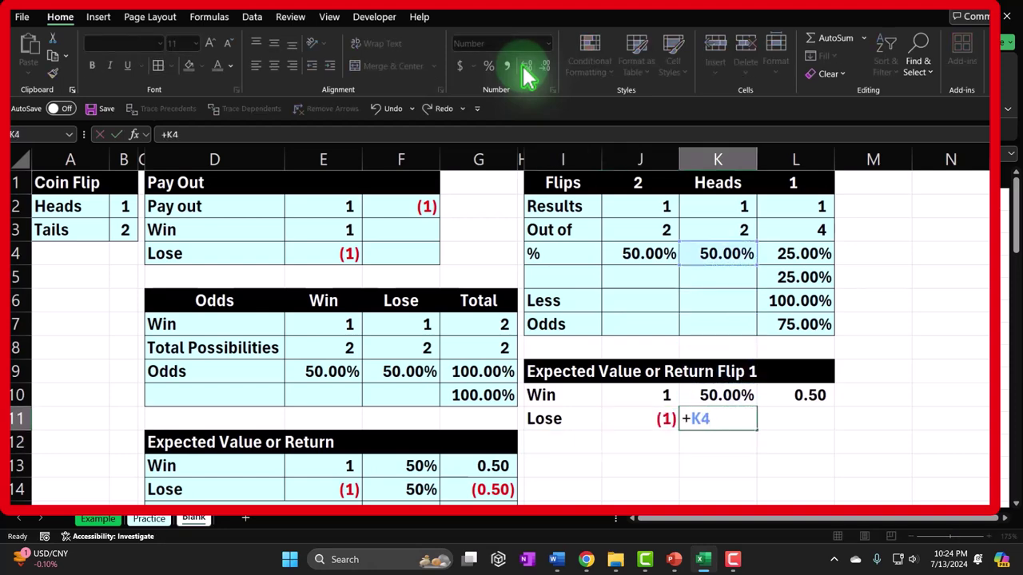
{"action": "key", "text": "Tab"}
{"action": "key", "text": "Left"}
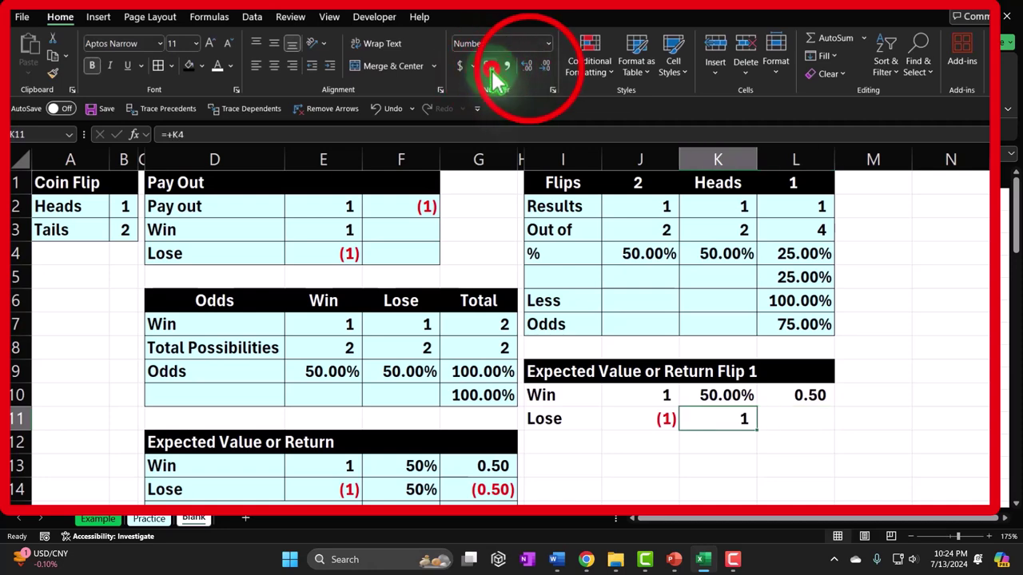
{"action": "left_click", "coordinate": [489, 66]}
{"action": "left_click", "coordinate": [531, 69]}
{"action": "left_click", "coordinate": [531, 68]}
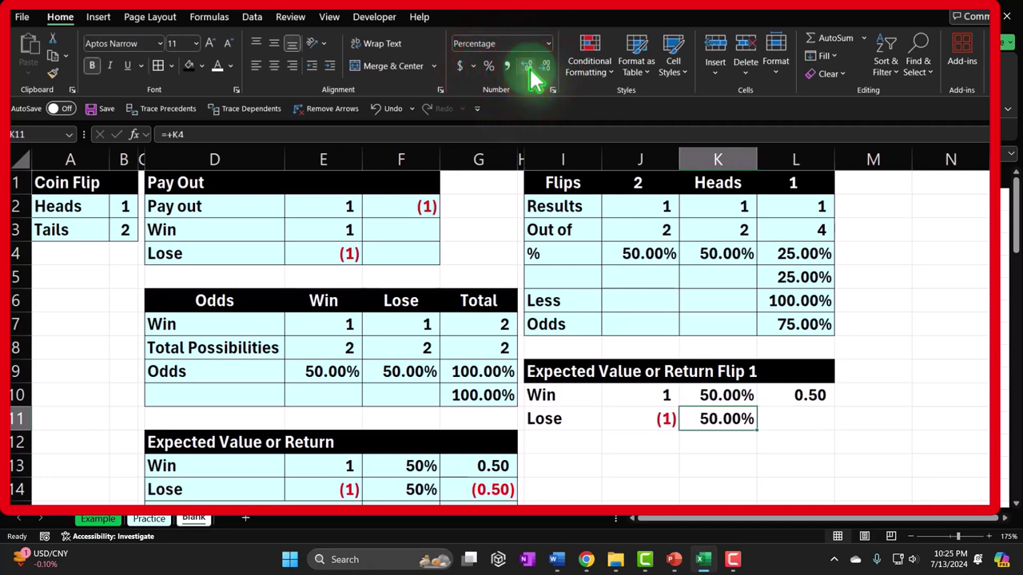
{"action": "key", "text": "Right"}
Compute the Lose expected return in L11 as =J11*K11, shown as (0.50)
{"action": "type", "text": "="}
{"action": "key", "text": "Left"}
{"action": "key", "text": "Left"}
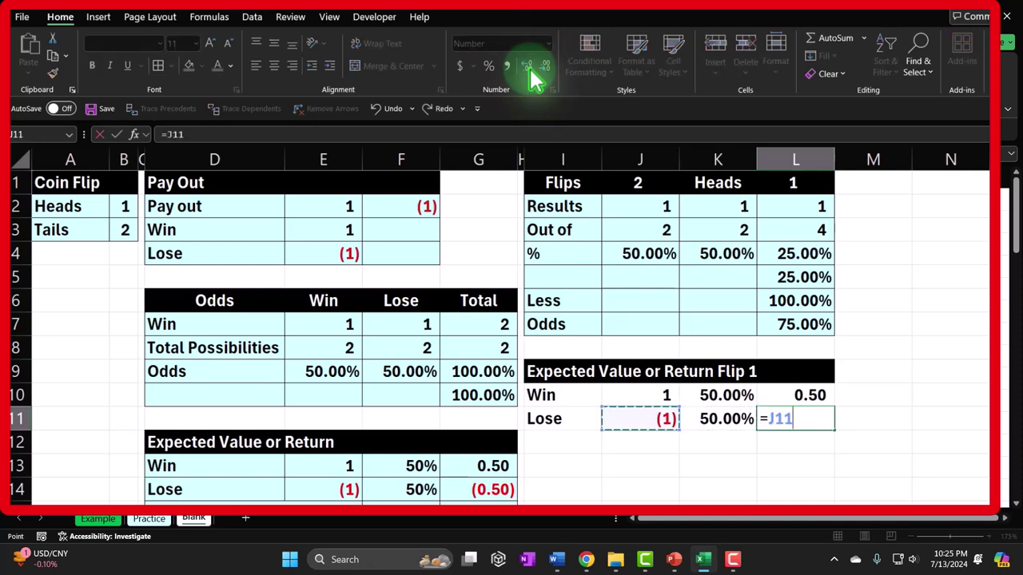
{"action": "type", "text": "*"}
{"action": "key", "text": "Left"}
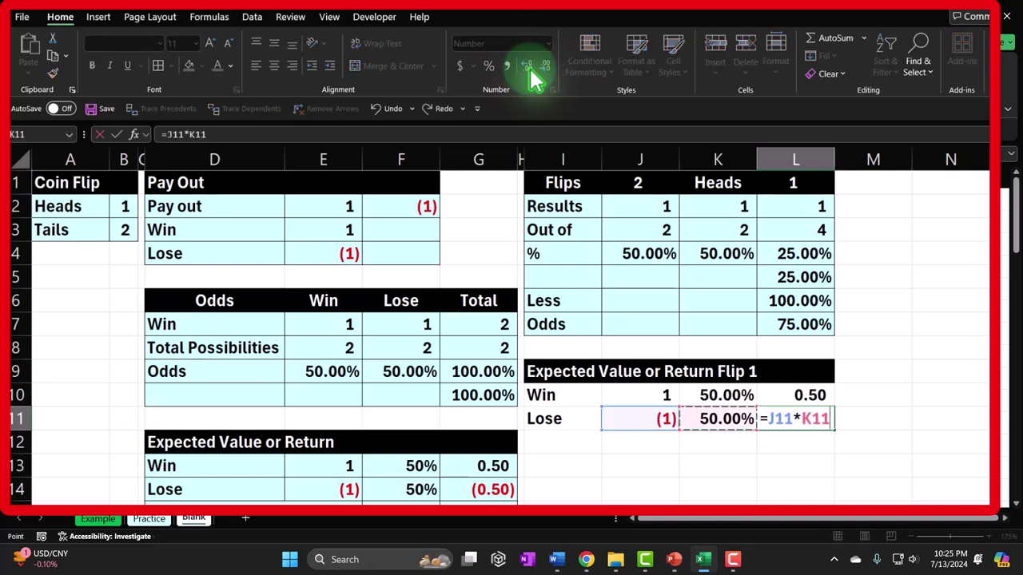
{"action": "key", "text": "ctrl+Return"}
{"action": "left_click", "coordinate": [529, 67]}
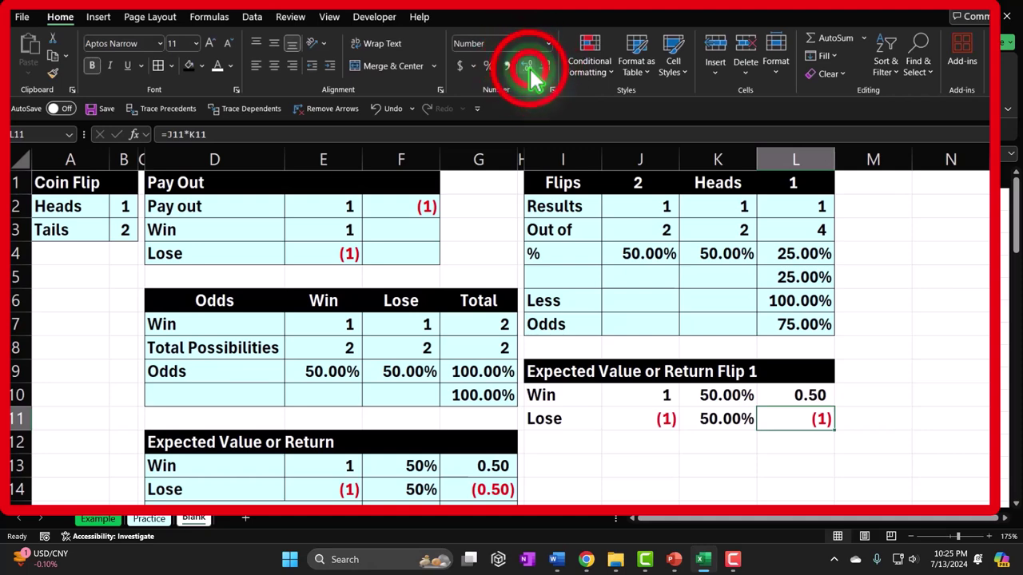
{"action": "left_click", "coordinate": [529, 68]}
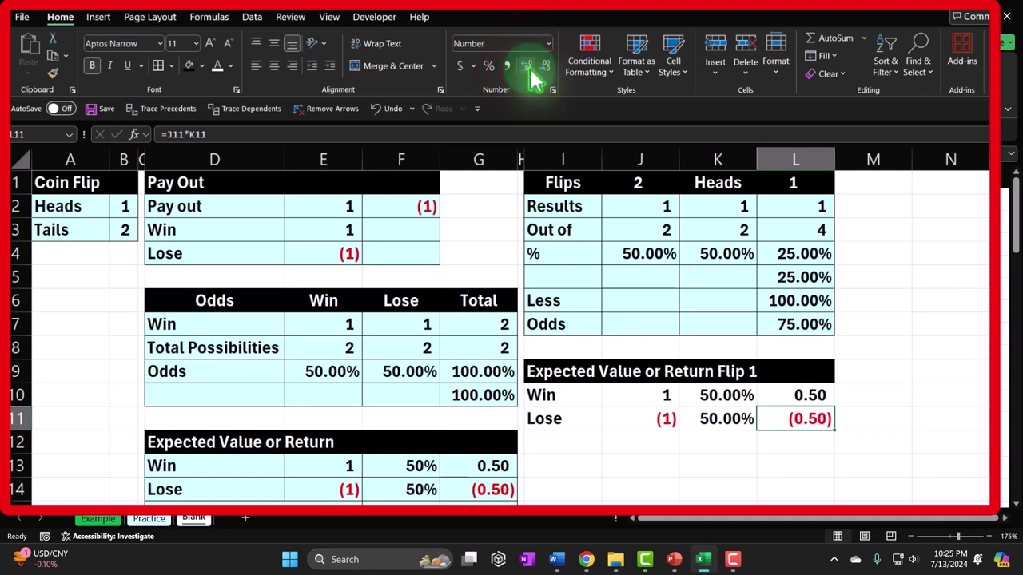
{"action": "key", "text": "Return"}
{"action": "key", "text": "Left"}
{"action": "key", "text": "Left"}
{"action": "key", "text": "Left"}
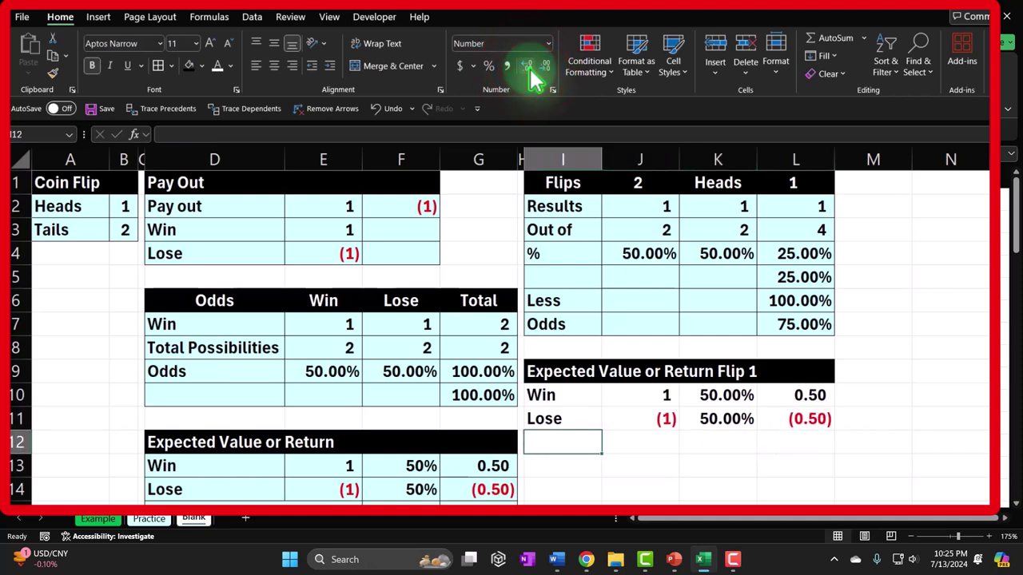
Add an Expected value row totalling =SUM(L10:L11), shown with two decimals as 0.00
{"action": "type", "text": "E"}
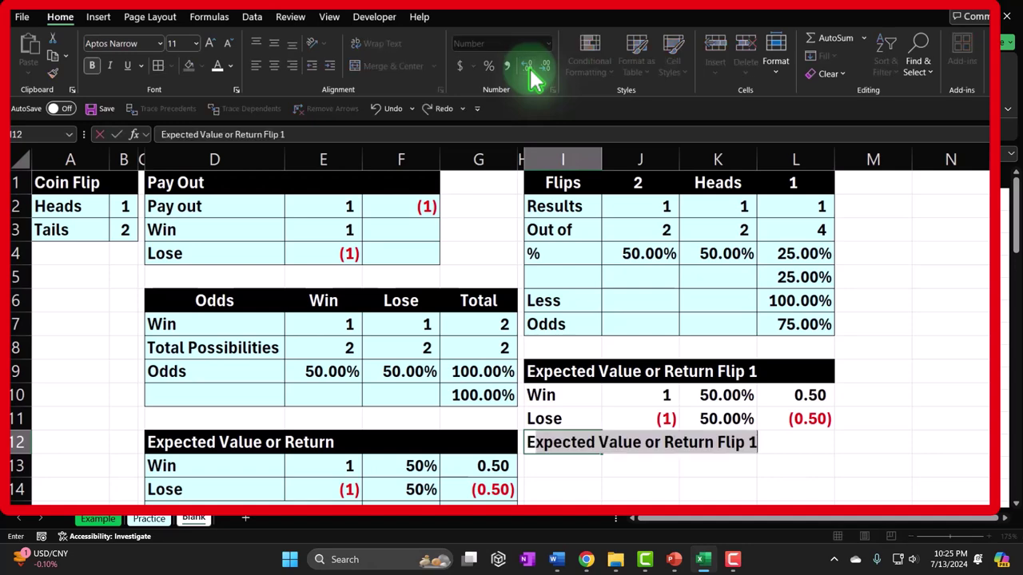
{"action": "type", "text": "xpected v"}
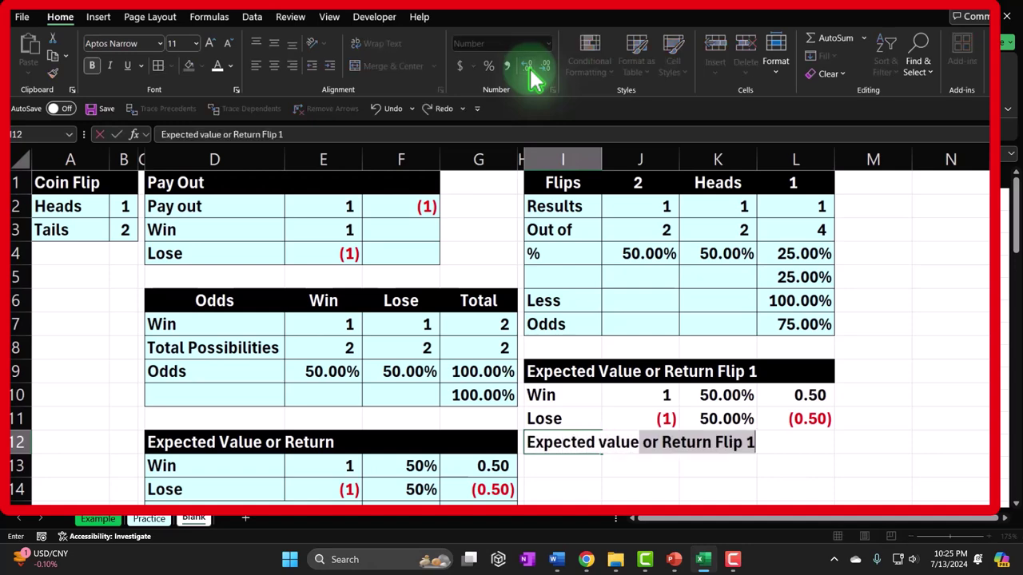
{"action": "type", "text": "alue"}
{"action": "key", "text": "Delete"}
{"action": "key", "text": "Right"}
{"action": "key", "text": "Right"}
{"action": "key", "text": "Right"}
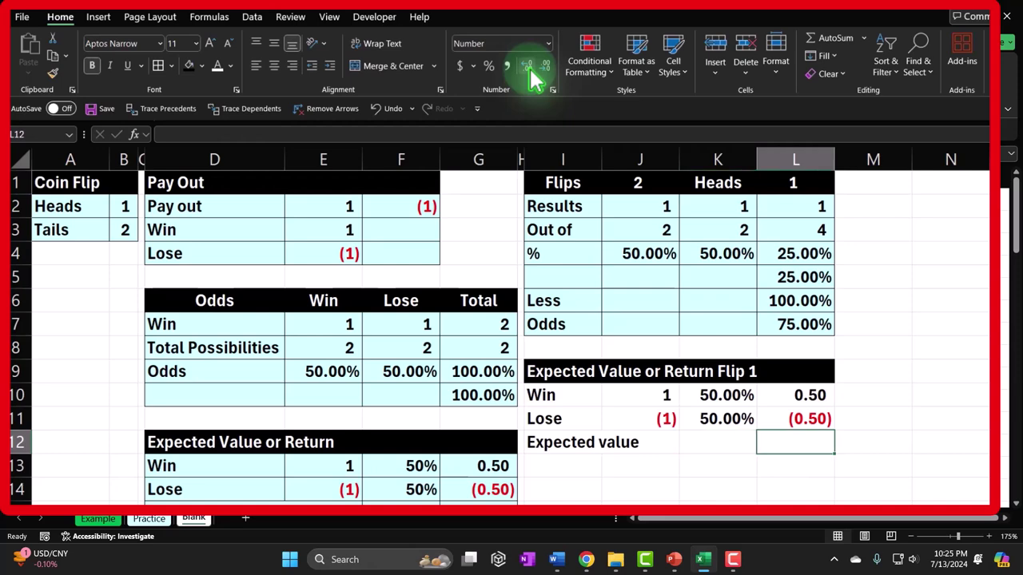
{"action": "type", "text": "=sum("}
{"action": "key", "text": "Up"}
{"action": "key", "text": "shift+Up"}
{"action": "key", "text": "Return"}
{"action": "left_click", "coordinate": [766, 437]}
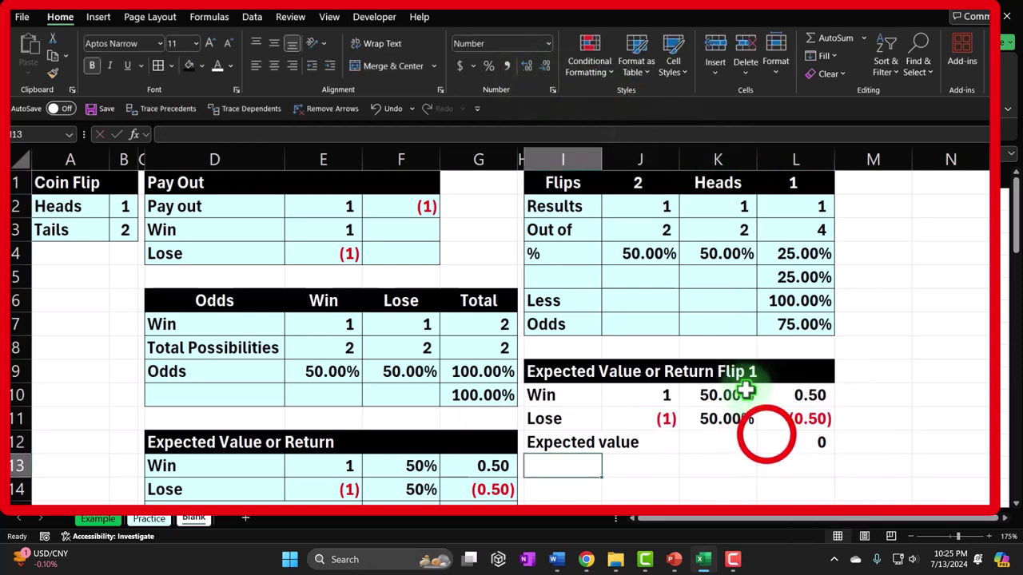
{"action": "left_click", "coordinate": [525, 67]}
{"action": "left_click", "coordinate": [525, 66]}
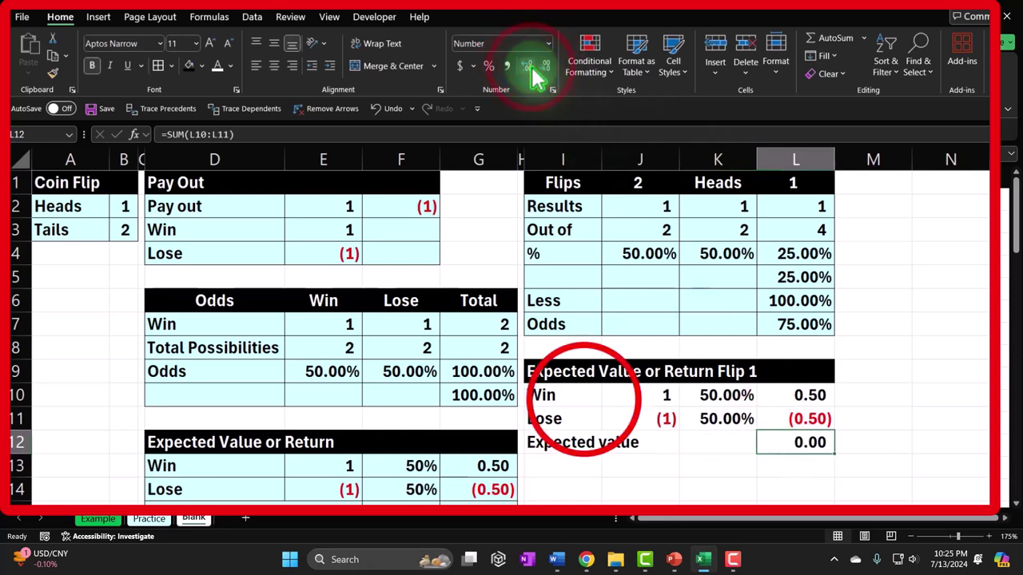
Fill the Win, Lose and Expected value rows (I10:L12) light blue
{"action": "left_click_drag", "start_coordinate": [586, 403], "coordinate": [762, 440]}
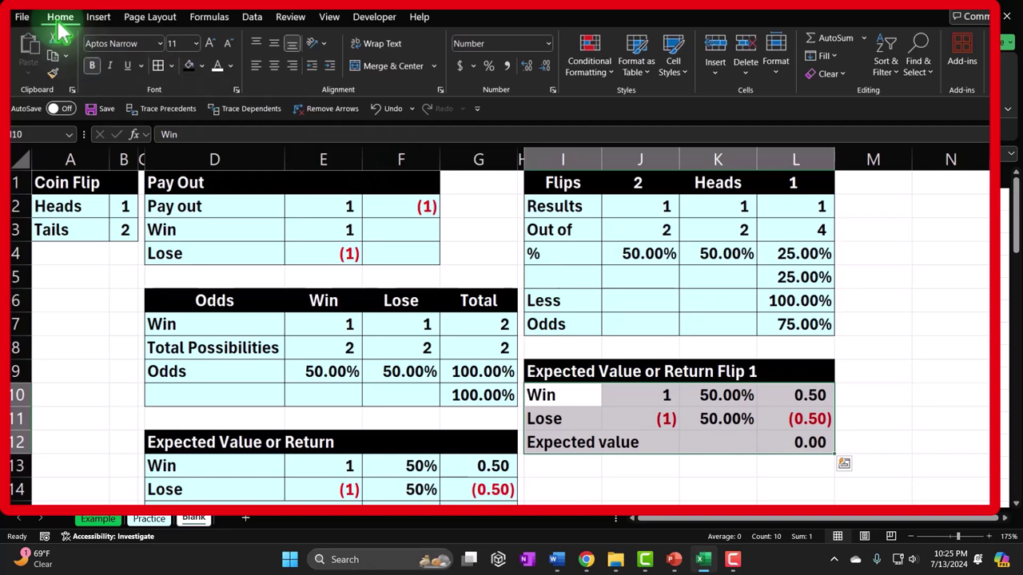
{"action": "left_click", "coordinate": [202, 66]}
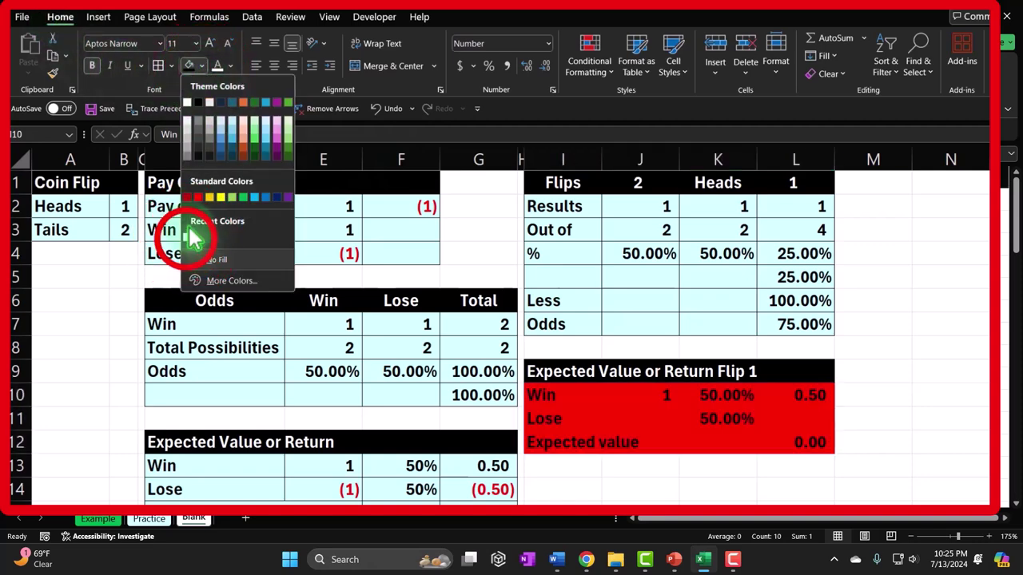
{"action": "left_click", "coordinate": [186, 239]}
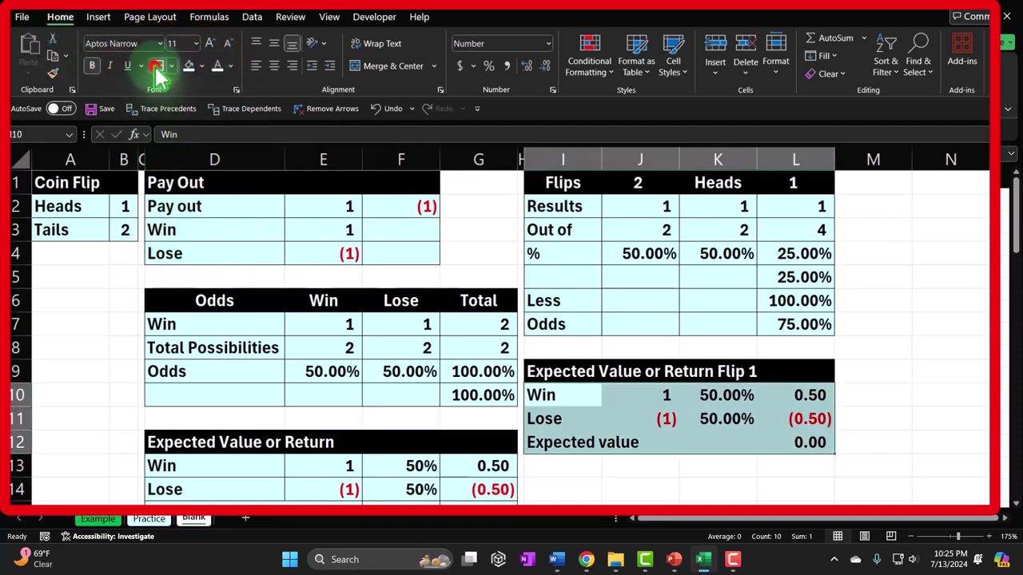
{"action": "left_click", "coordinate": [779, 435]}
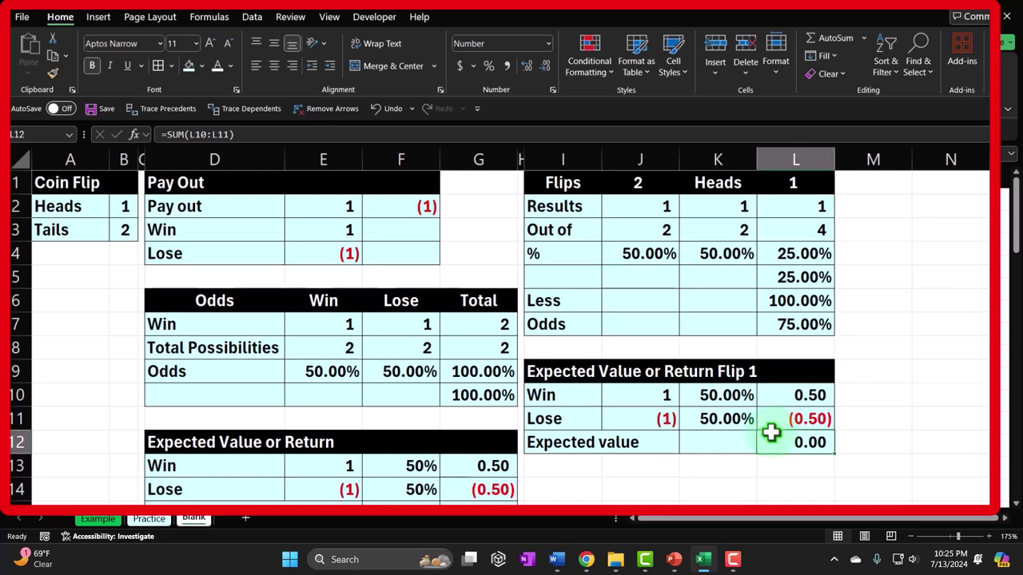
Copy the Flip 1 table below to I14 and retitle the copy Flip 2
{"action": "left_click_drag", "start_coordinate": [559, 372], "coordinate": [772, 444]}
{"action": "key", "text": "ctrl+c"}
{"action": "scroll", "coordinate": [772, 440], "scroll_direction": "down", "scroll_amount": 1}
{"action": "left_click", "coordinate": [578, 421]}
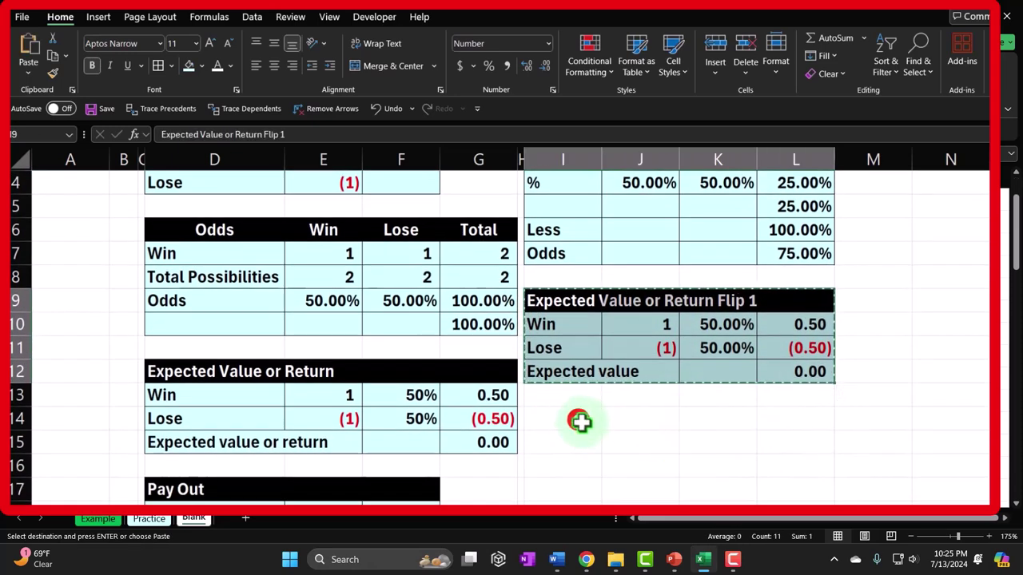
{"action": "key", "text": "ctrl+v"}
{"action": "double_click", "coordinate": [578, 417]}
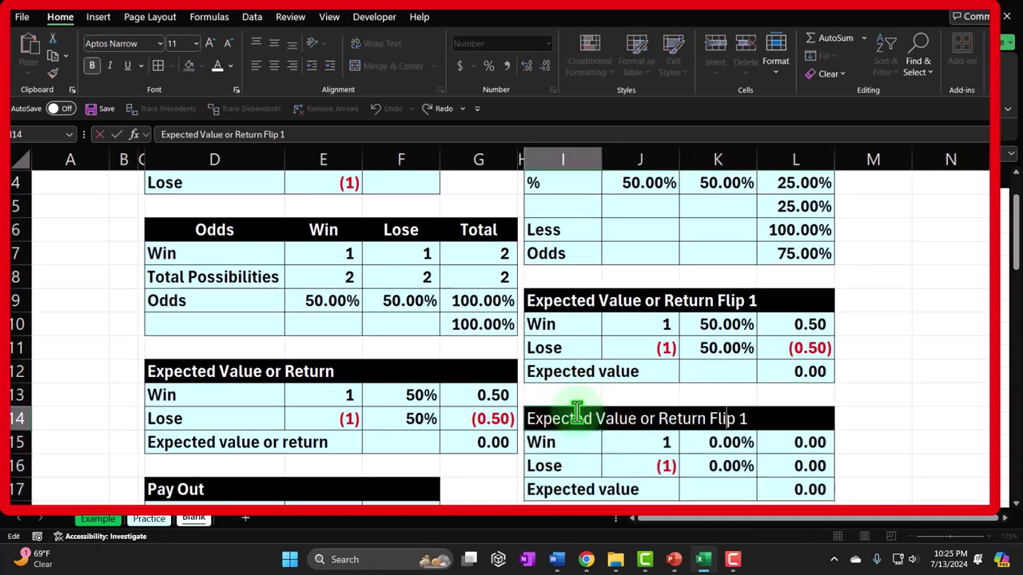
{"action": "key", "text": "BackSpace"}
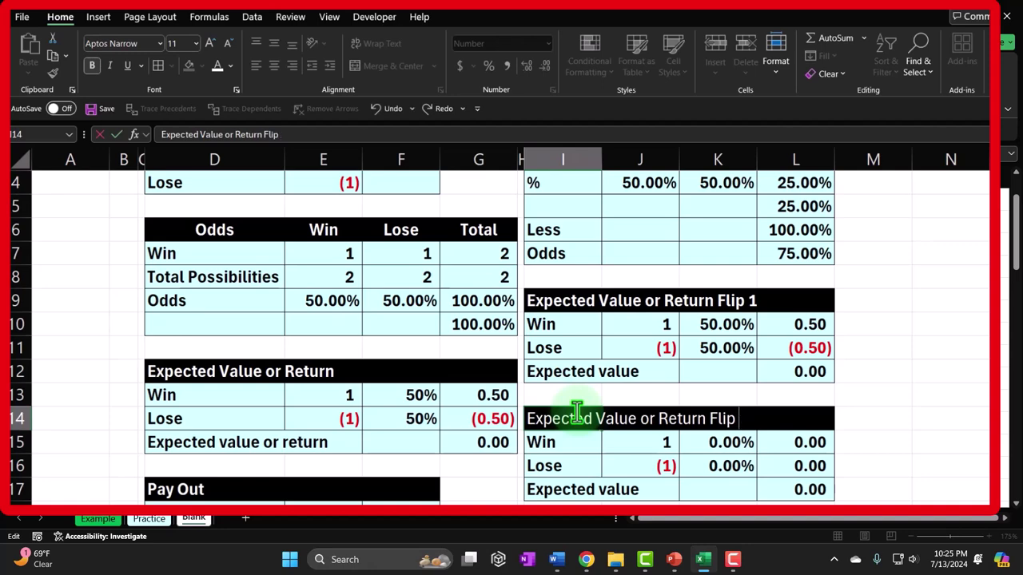
{"action": "type", "text": "2"}
{"action": "key", "text": "Return"}
Link the Flip 2 win and lose odds to Flip 1 with =+K10 and =+K11
{"action": "left_click", "coordinate": [692, 441]}
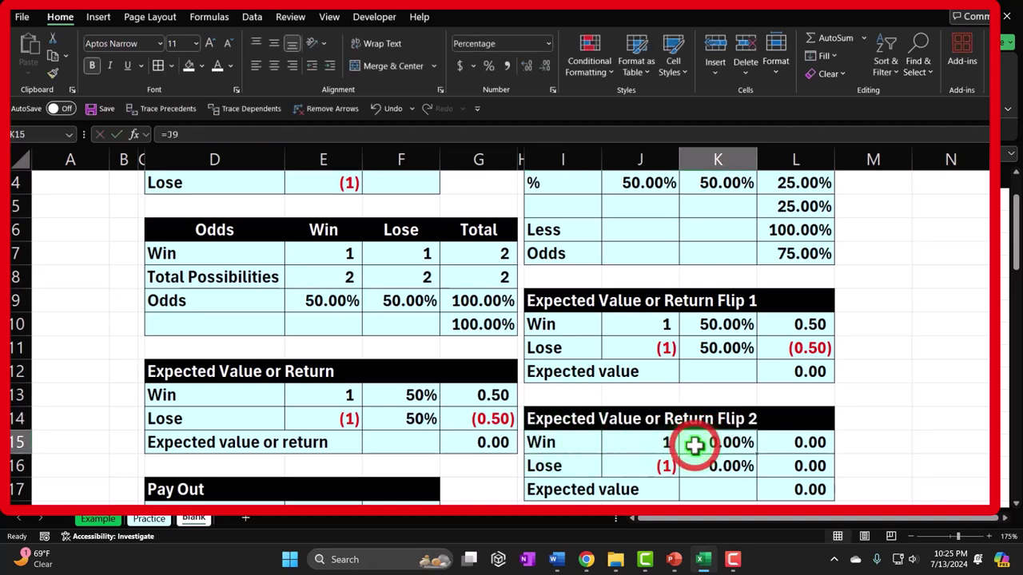
{"action": "type", "text": "+"}
{"action": "key", "text": "Up"}
{"action": "key", "text": "Up"}
{"action": "key", "text": "Up"}
{"action": "key", "text": "Up"}
{"action": "key", "text": "Up"}
{"action": "key", "text": "Up"}
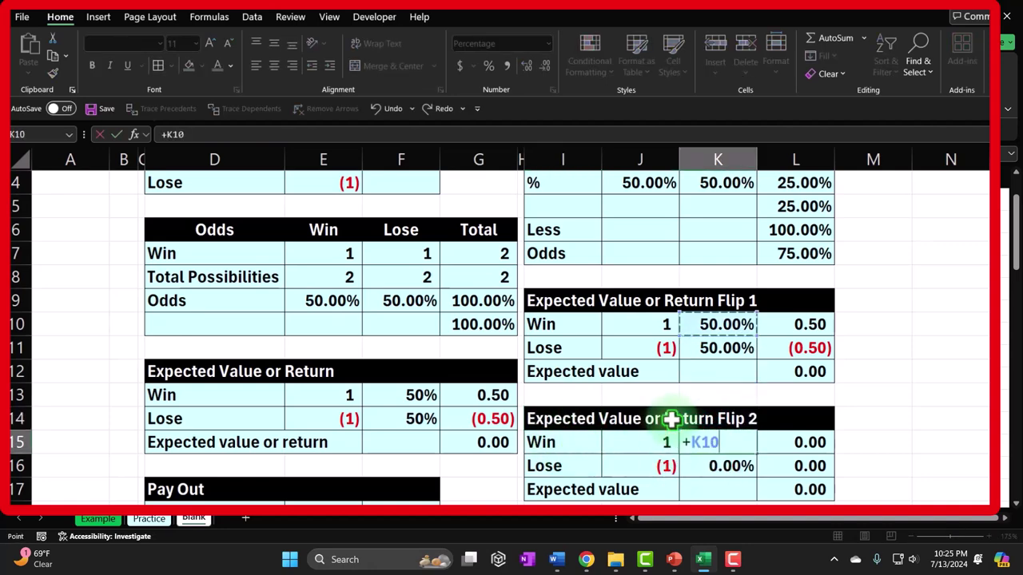
{"action": "key", "text": "Return"}
{"action": "type", "text": "+"}
{"action": "key", "text": "Up"}
{"action": "key", "text": "Up"}
{"action": "key", "text": "Up"}
{"action": "key", "text": "Up"}
{"action": "key", "text": "Up"}
{"action": "key", "text": "Return"}
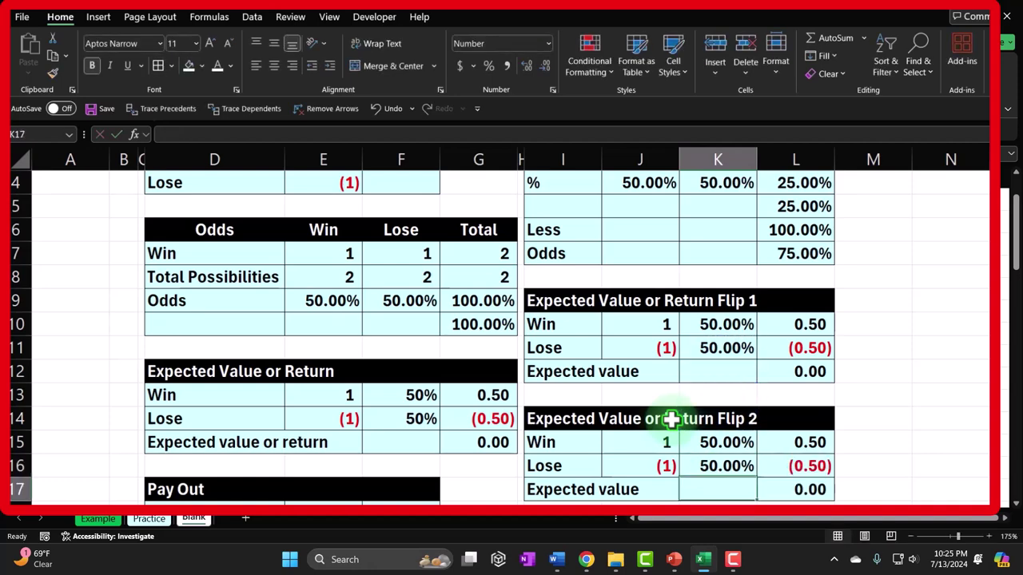
{"action": "scroll", "coordinate": [835, 448], "scroll_direction": "down", "scroll_amount": 1}
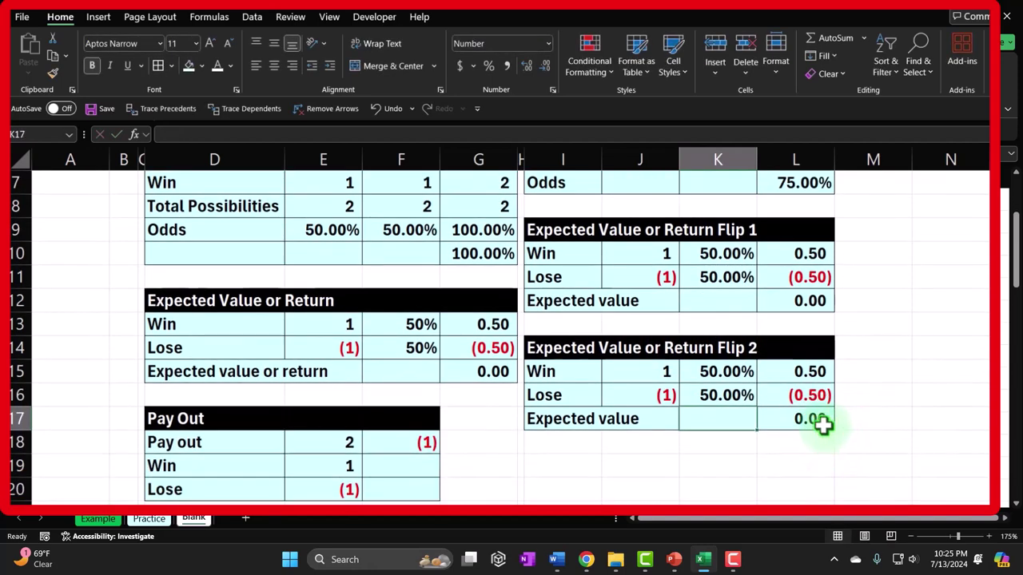
{"action": "left_click", "coordinate": [823, 421]}
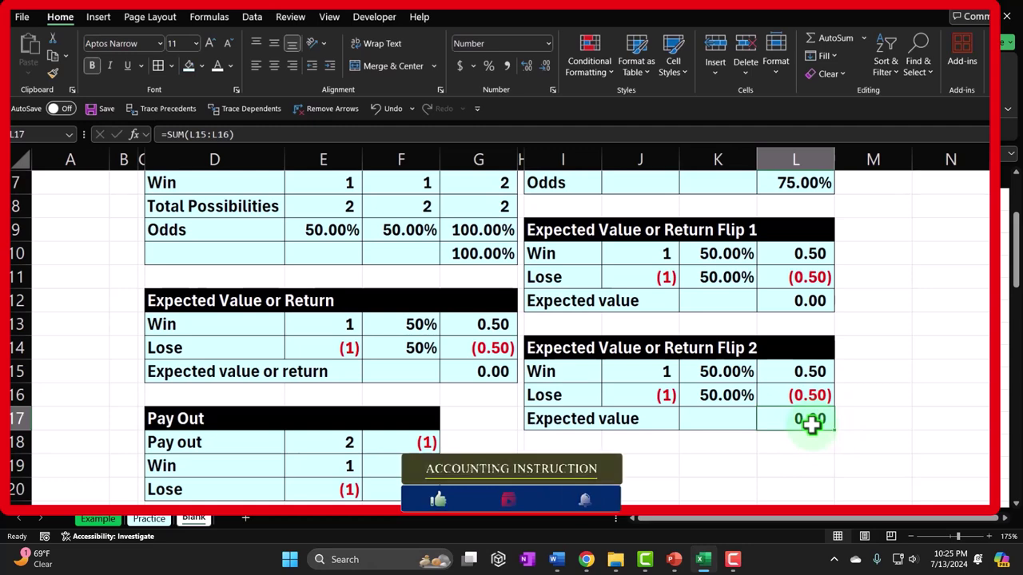
{"action": "scroll", "coordinate": [807, 428], "scroll_direction": "up", "scroll_amount": 2}
{"action": "left_click", "coordinate": [789, 324]}
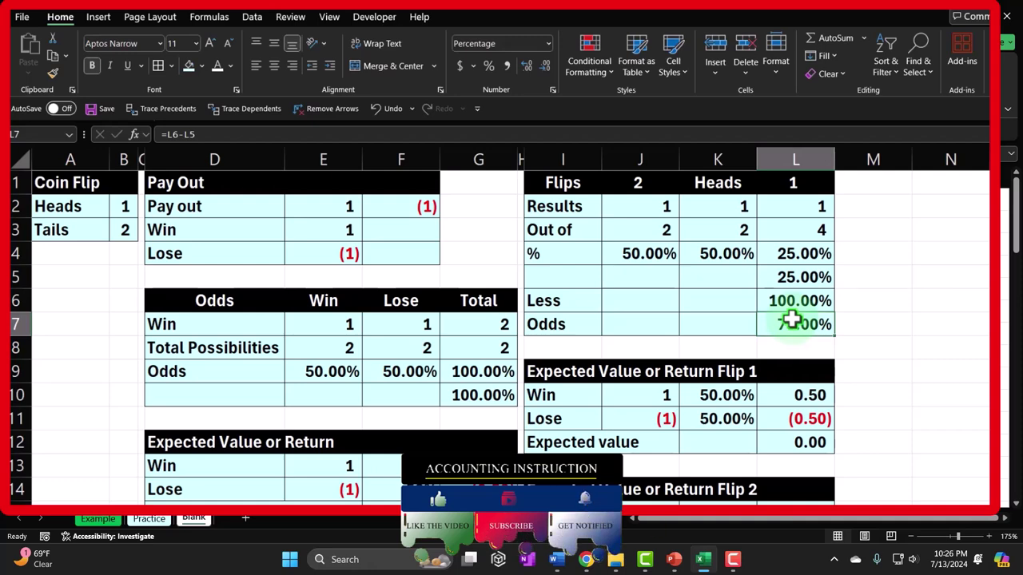
{"action": "scroll", "coordinate": [791, 319], "scroll_direction": "down", "scroll_amount": 2}
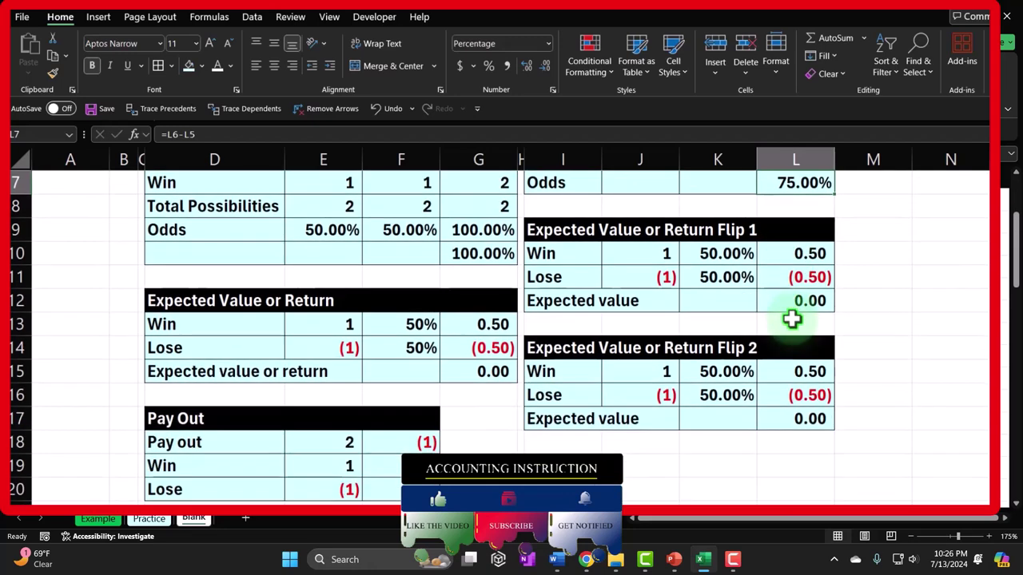
{"action": "left_click", "coordinate": [802, 303]}
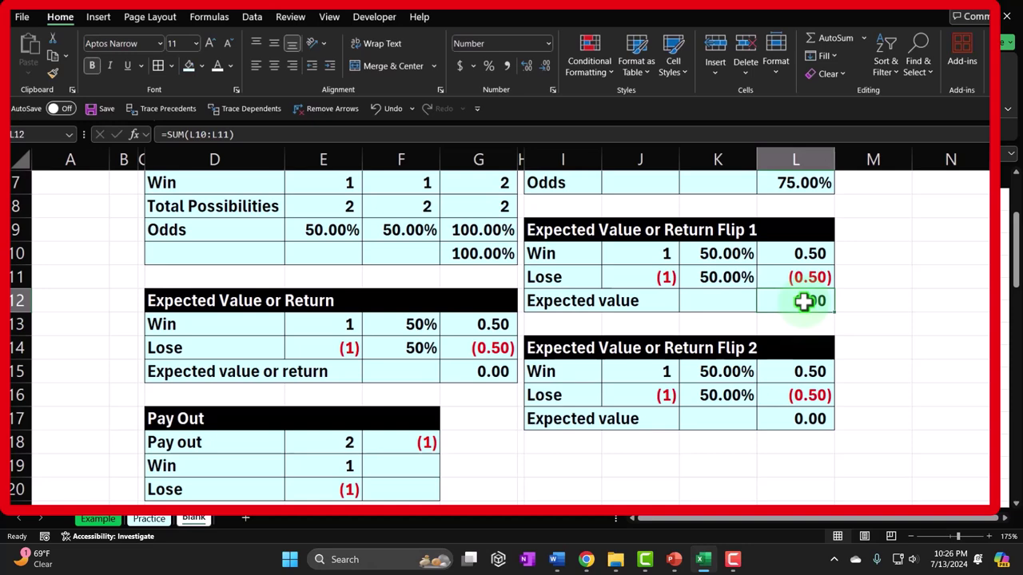
{"action": "scroll", "coordinate": [802, 301], "scroll_direction": "up", "scroll_amount": 2}
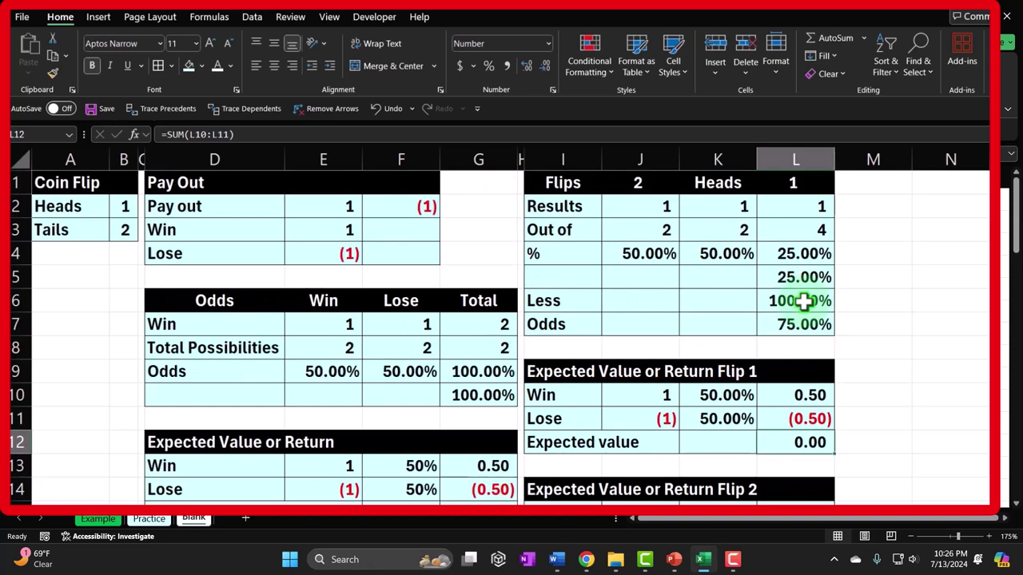
{"action": "left_click", "coordinate": [809, 324]}
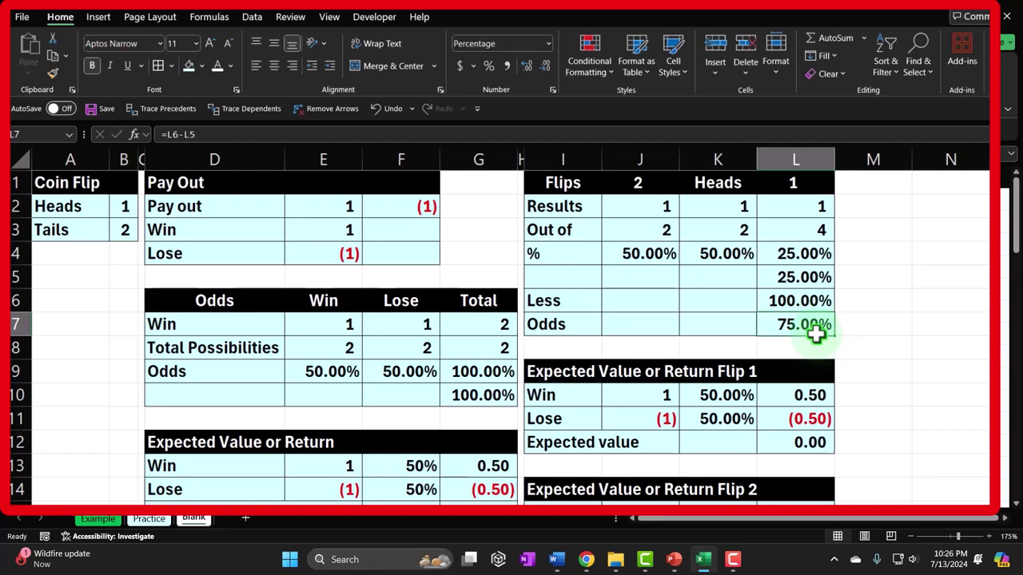
{"action": "scroll", "coordinate": [815, 334], "scroll_direction": "down", "scroll_amount": 2}
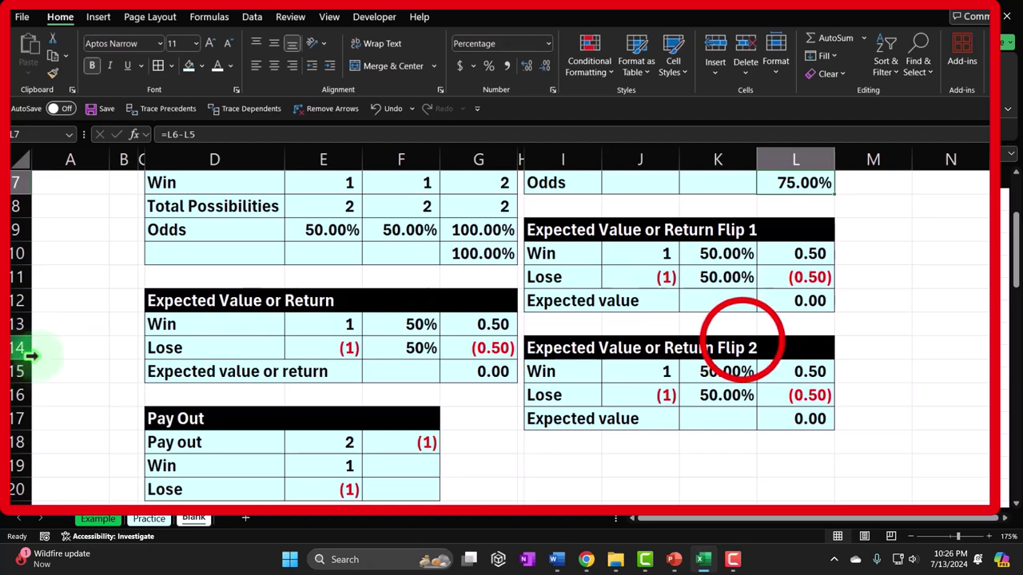
{"action": "left_click", "coordinate": [714, 350]}
{"action": "scroll", "coordinate": [589, 402], "scroll_direction": "down", "scroll_amount": 1}
Type the header Flips, 3, Head, 1 across I19:L19
{"action": "left_click", "coordinate": [588, 400]}
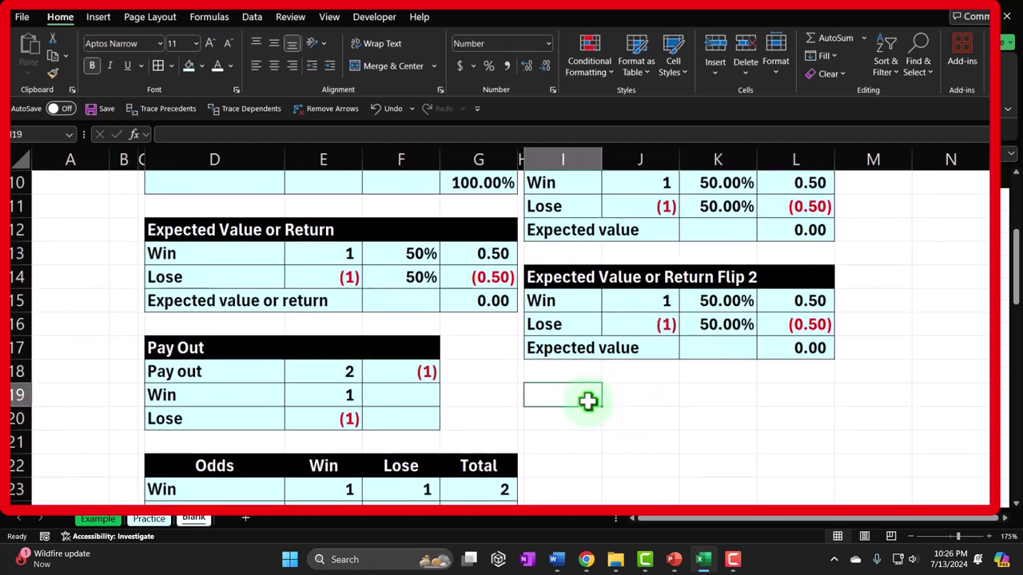
{"action": "type", "text": "Fli"}
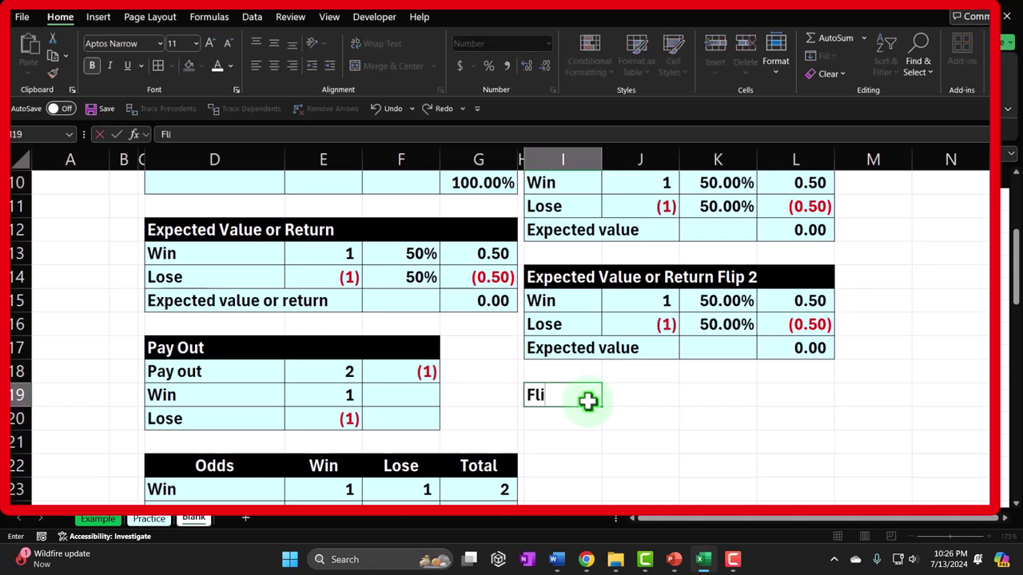
{"action": "type", "text": "ps"}
{"action": "key", "text": "Tab"}
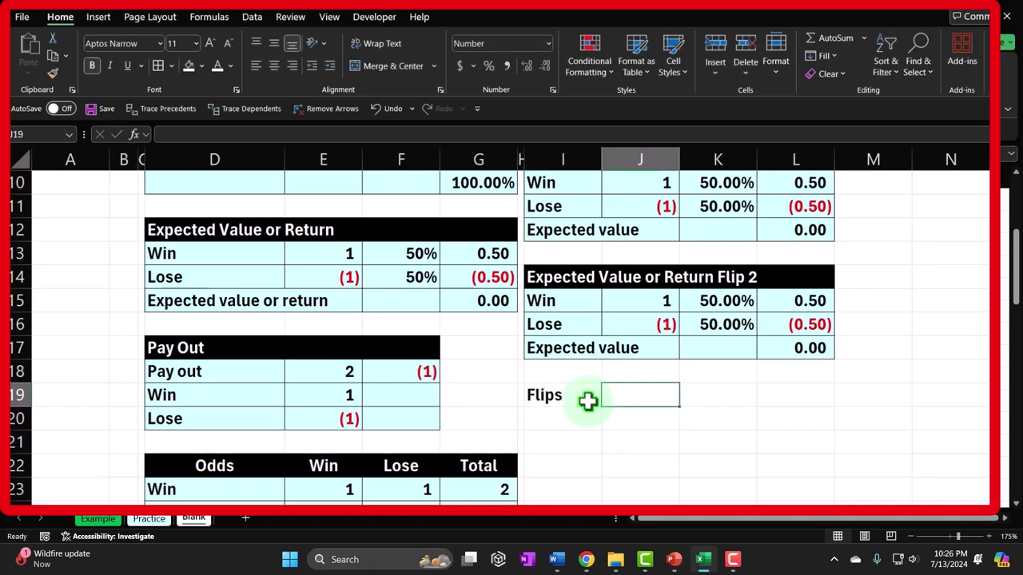
{"action": "type", "text": "3"}
{"action": "key", "text": "Tab"}
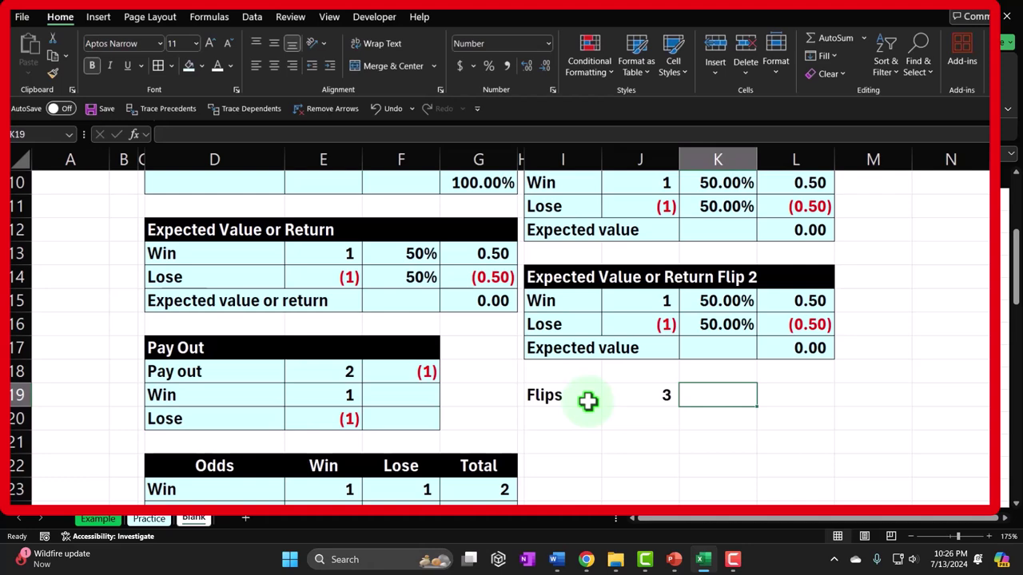
{"action": "type", "text": "Head"}
{"action": "key", "text": "Tab"}
{"action": "type", "text": "1"}
{"action": "key", "text": "Return"}
Give the I19:L19 header row a black fill and centred text
{"action": "left_click_drag", "start_coordinate": [571, 393], "coordinate": [772, 387]}
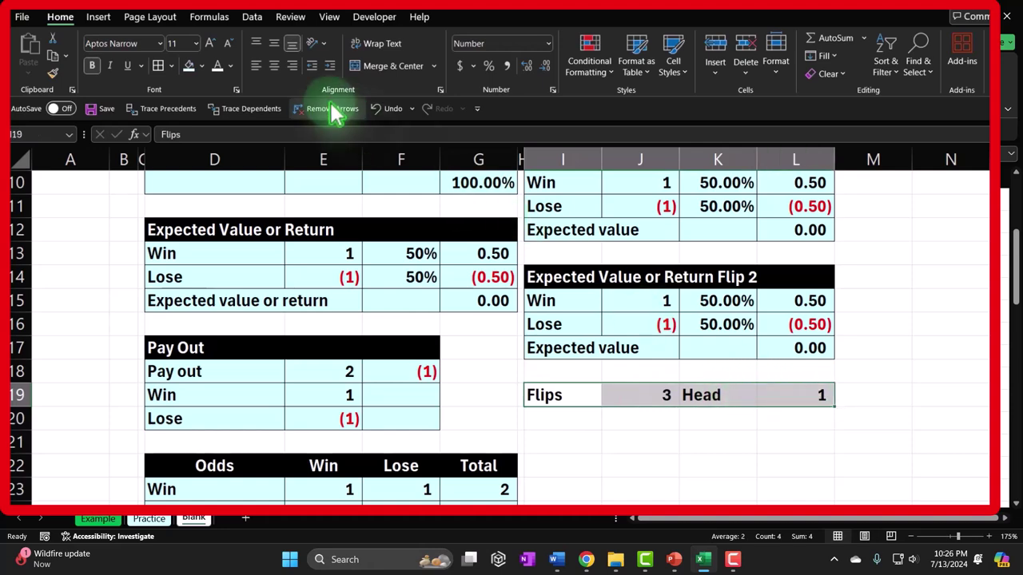
{"action": "left_click", "coordinate": [206, 69]}
{"action": "left_click", "coordinate": [207, 67]}
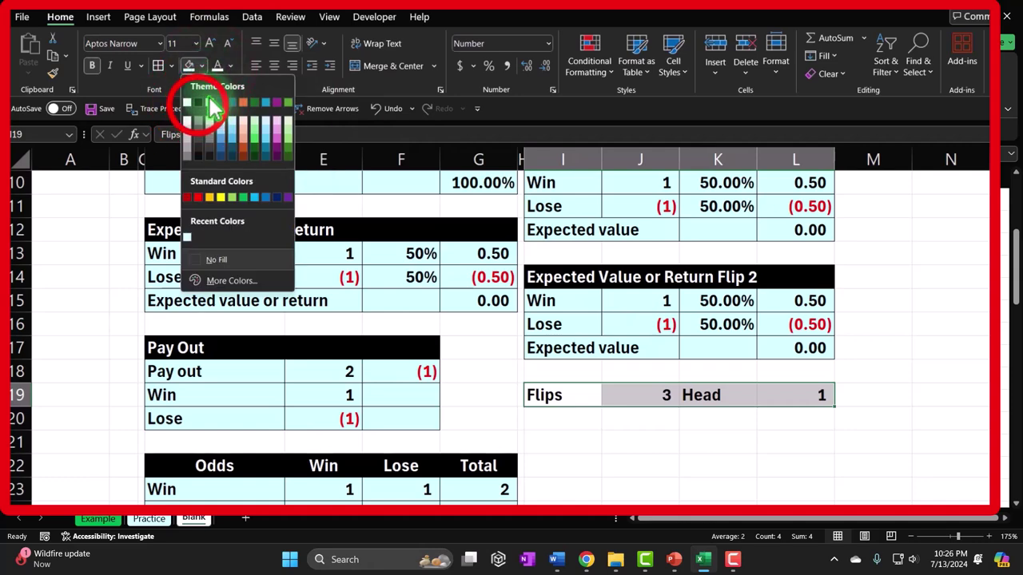
{"action": "left_click", "coordinate": [200, 98]}
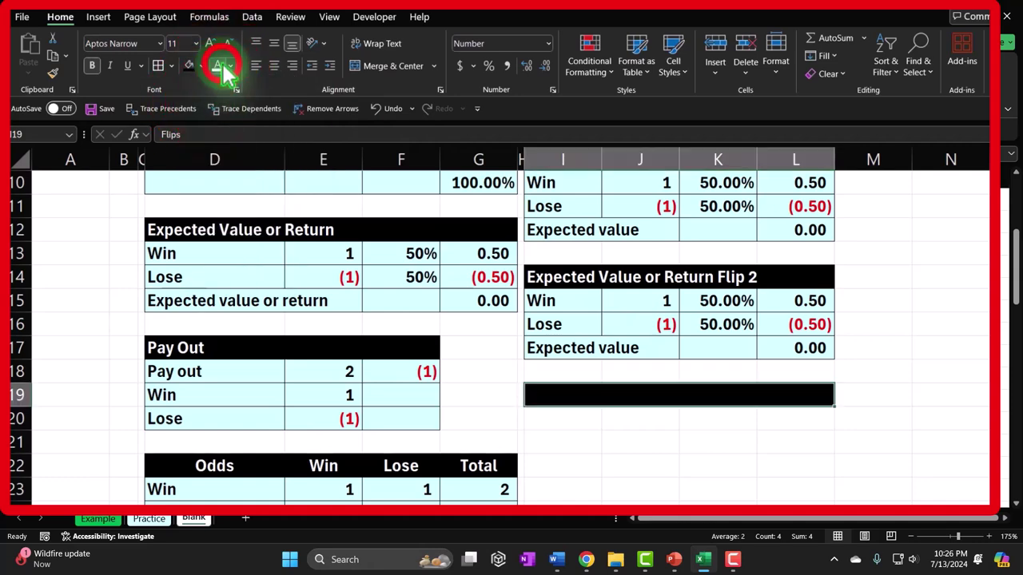
{"action": "left_click", "coordinate": [271, 67]}
{"action": "left_click", "coordinate": [566, 417]}
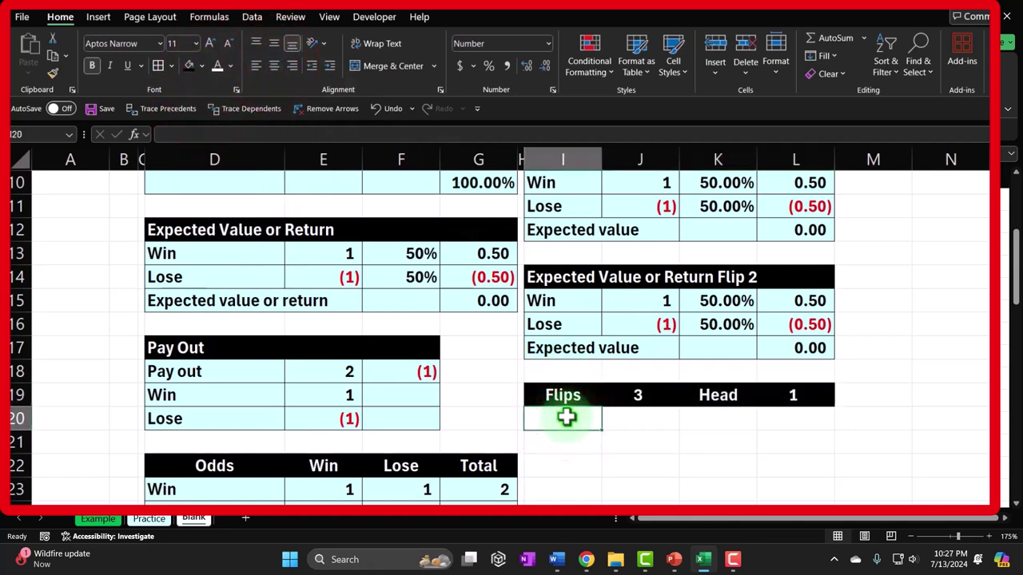
Label the rows Results and Out of, and enter 1 out of 2 for the first flip
{"action": "type", "text": "Results"}
{"action": "key", "text": "Return"}
{"action": "type", "text": "O"}
{"action": "key", "text": "Tab"}
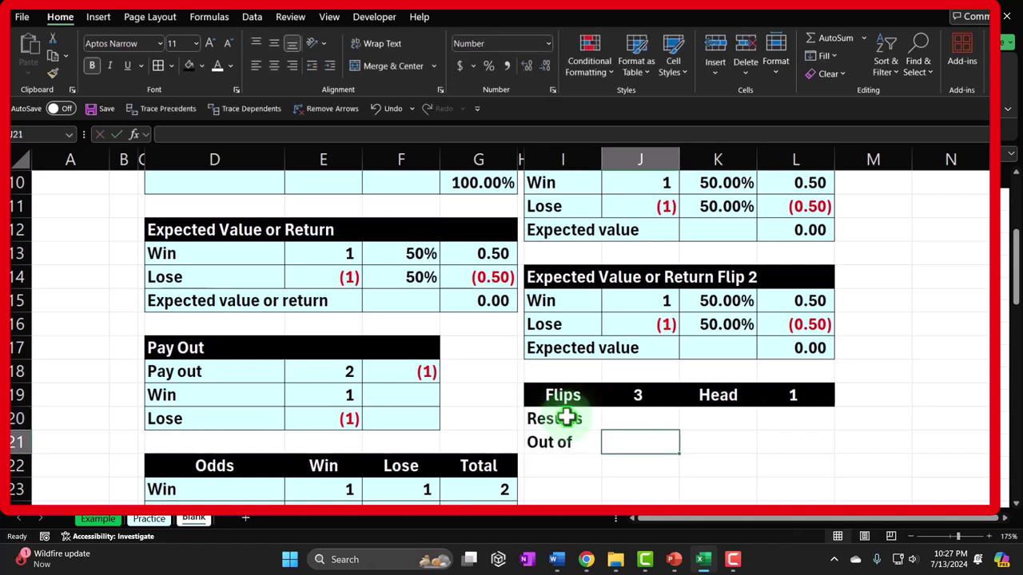
{"action": "key", "text": "Up"}
{"action": "type", "text": "1"}
{"action": "key", "text": "Return"}
{"action": "type", "text": "2"}
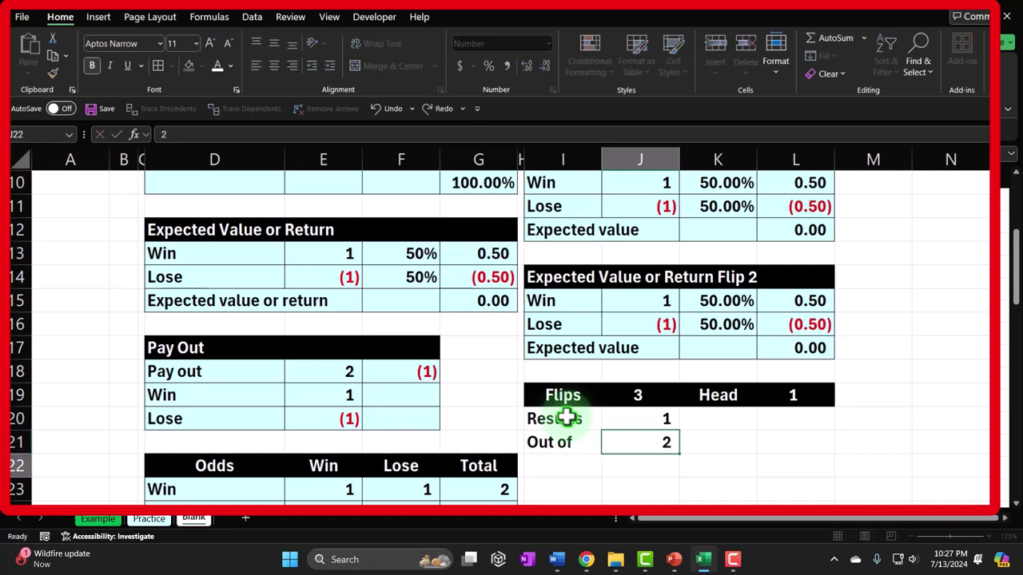
{"action": "key", "text": "Return"}
Enter 1 out of 2 for the second and third flips in columns K and L
{"action": "key", "text": "Right"}
{"action": "key", "text": "Up"}
{"action": "key", "text": "Up"}
{"action": "type", "text": "1"}
{"action": "key", "text": "Return"}
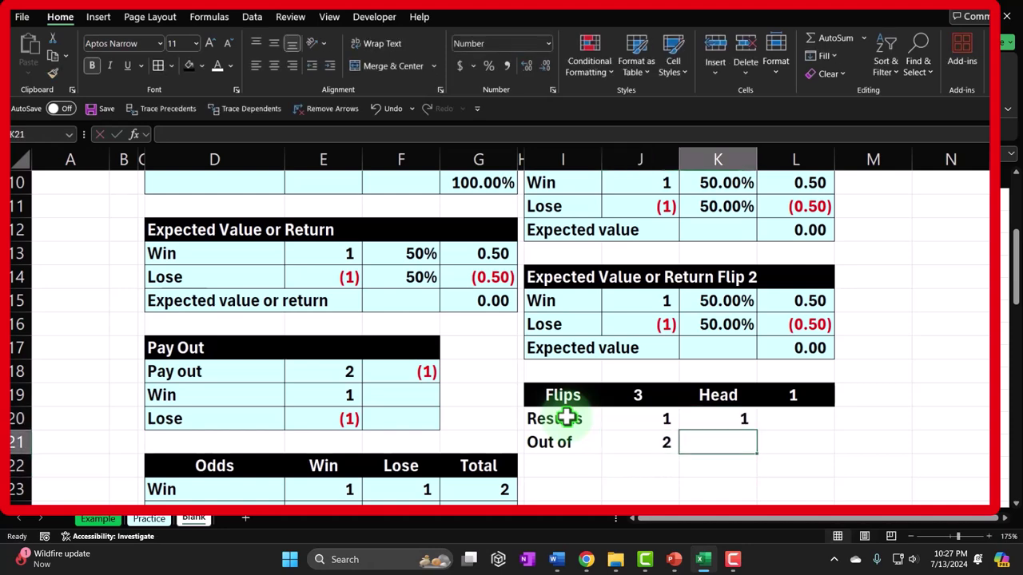
{"action": "type", "text": "2"}
{"action": "key", "text": "Return"}
{"action": "key", "text": "Right"}
{"action": "key", "text": "Up"}
{"action": "key", "text": "Up"}
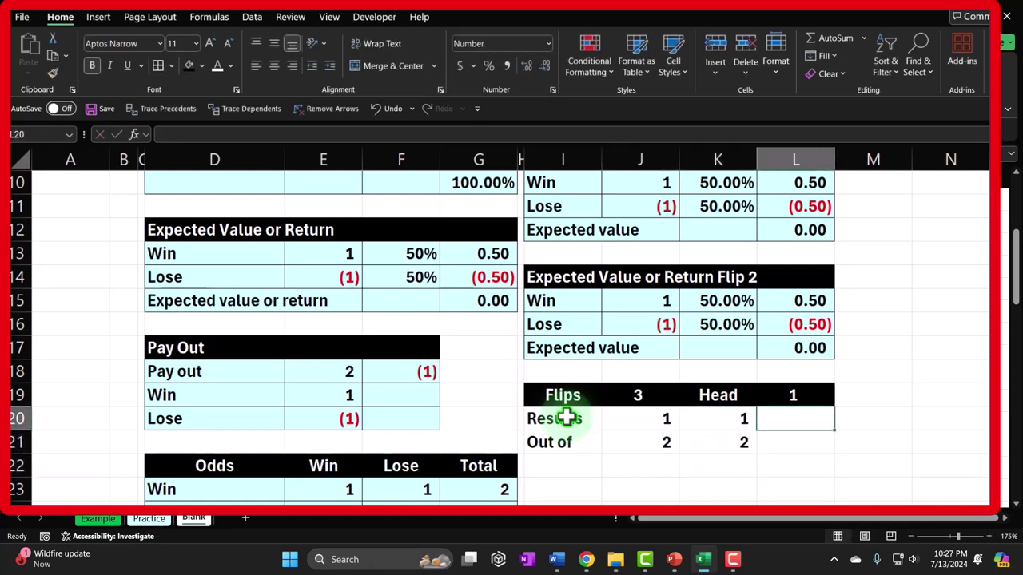
{"action": "type", "text": "1"}
{"action": "key", "text": "Return"}
{"action": "type", "text": "2"}
{"action": "key", "text": "Return"}
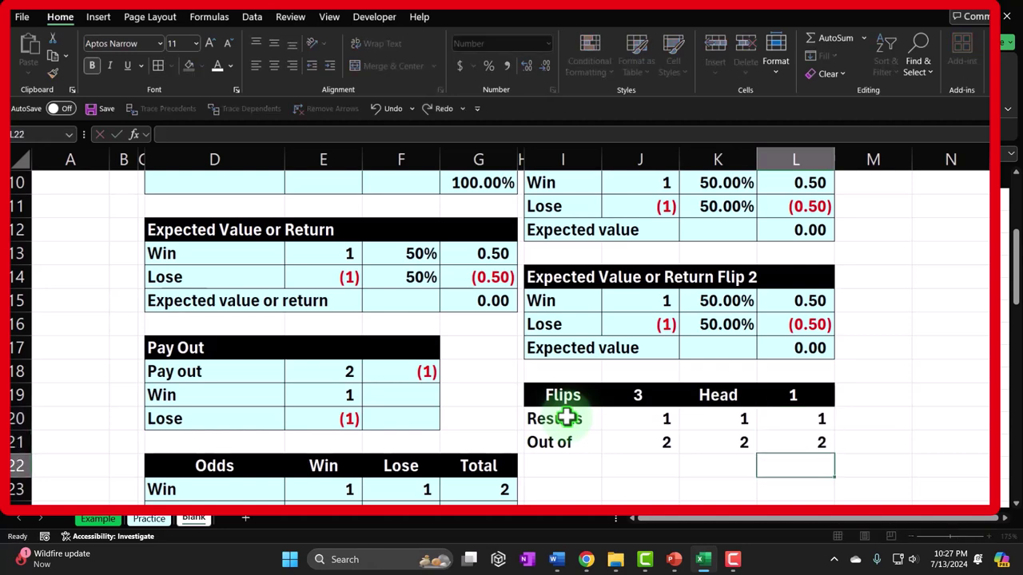
{"action": "key", "text": "Right"}
{"action": "key", "text": "Up"}
{"action": "key", "text": "Up"}
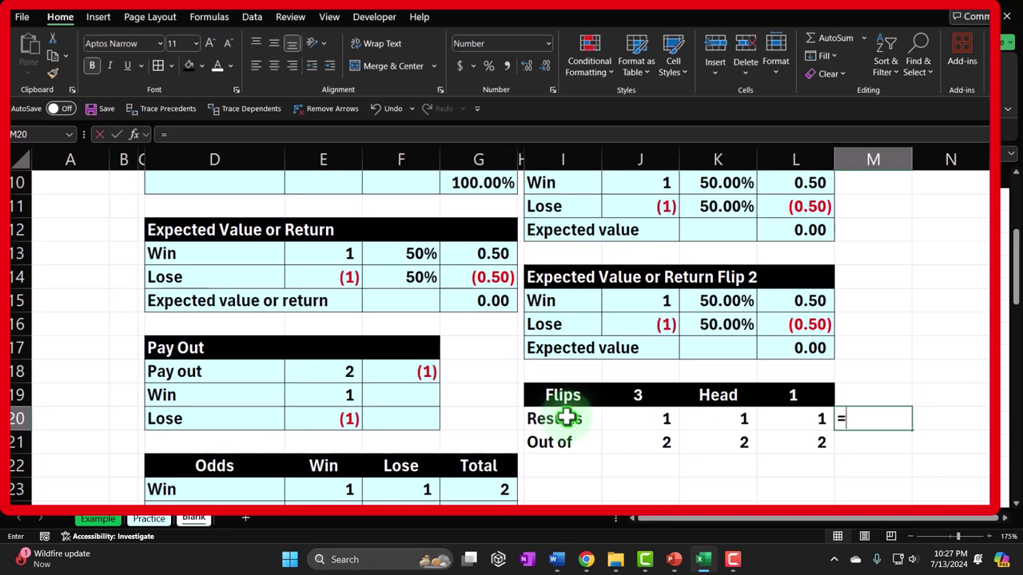
Total the flips in column M with =PRODUCT(J20:L20) and =PRODUCT(J21:L21), giving 1 out of 8
{"action": "type", "text": "=prod"}
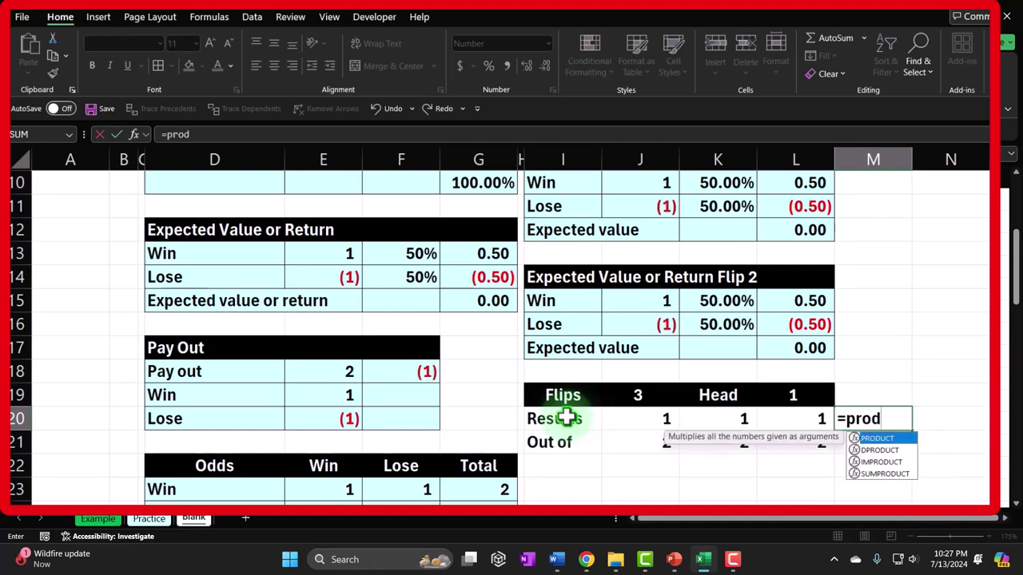
{"action": "type", "text": "u"}
{"action": "key", "text": "Tab"}
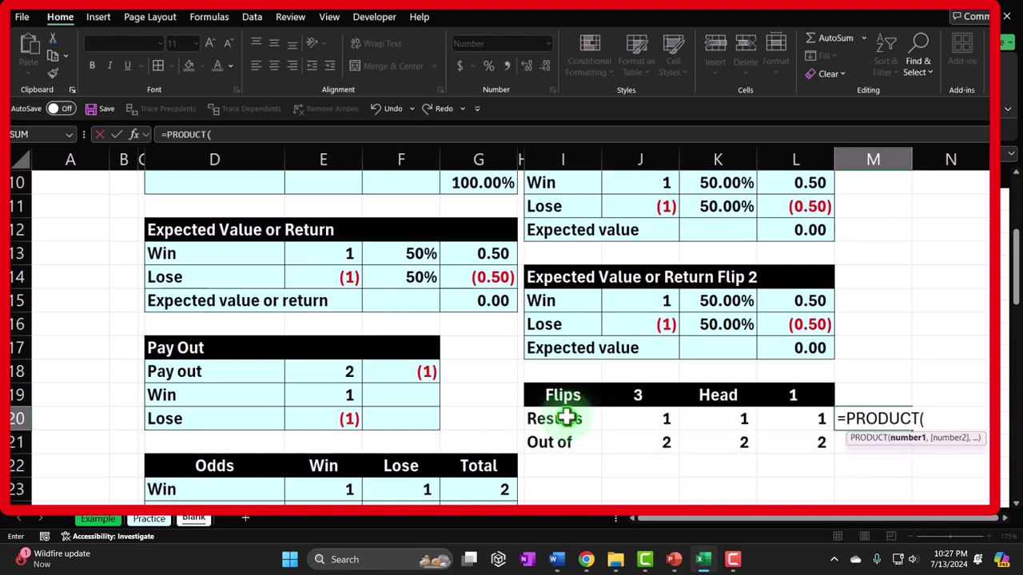
{"action": "key", "text": "Left"}
{"action": "key", "text": "shift+Left"}
{"action": "key", "text": "shift+Left"}
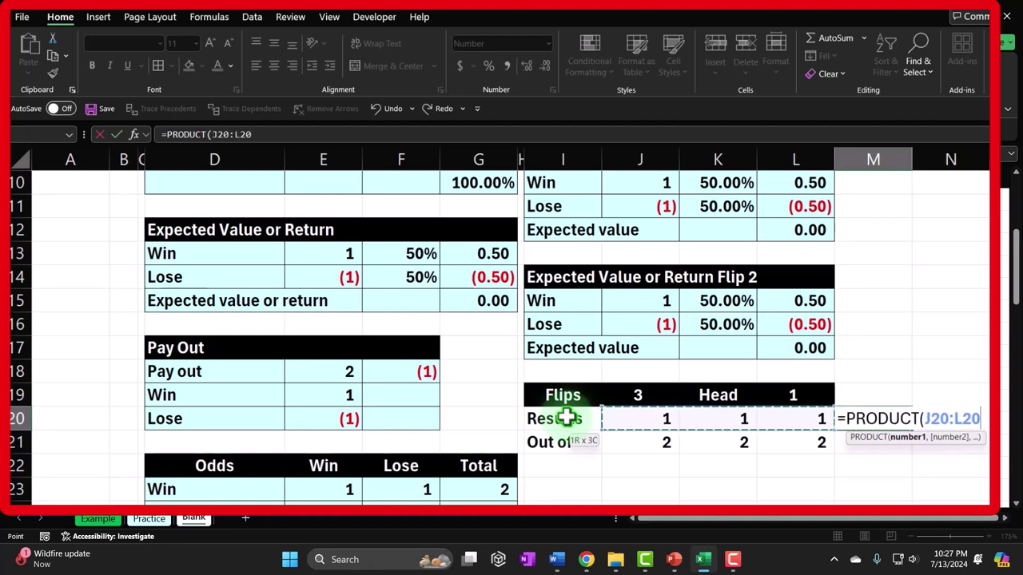
{"action": "type", "text": ")"}
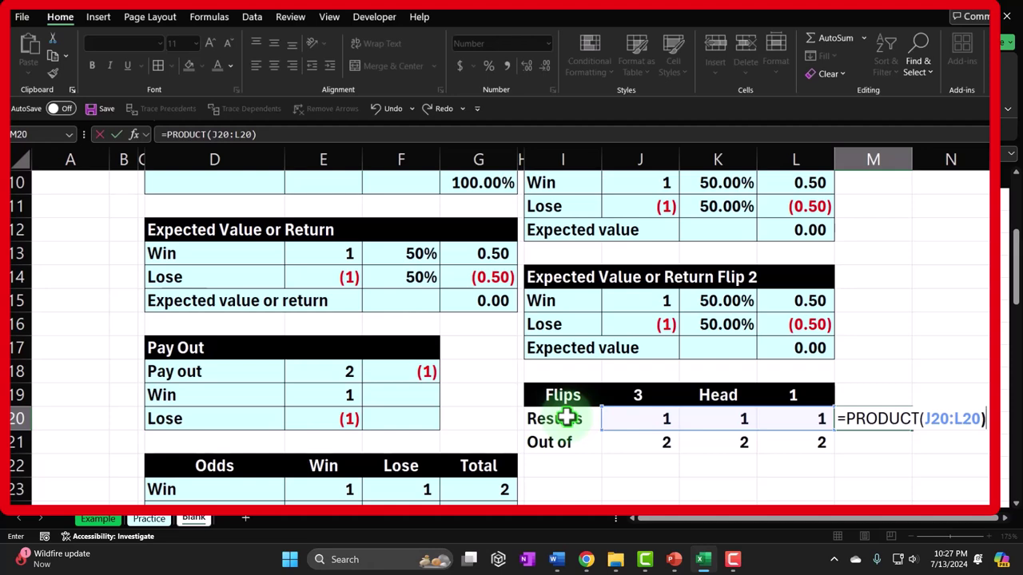
{"action": "key", "text": "Return"}
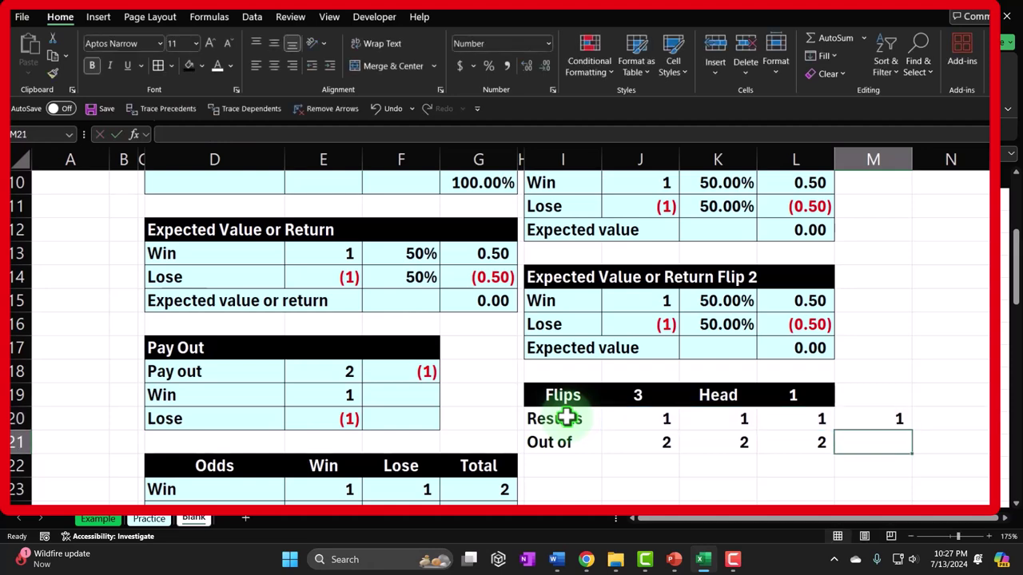
{"action": "type", "text": "=pro"}
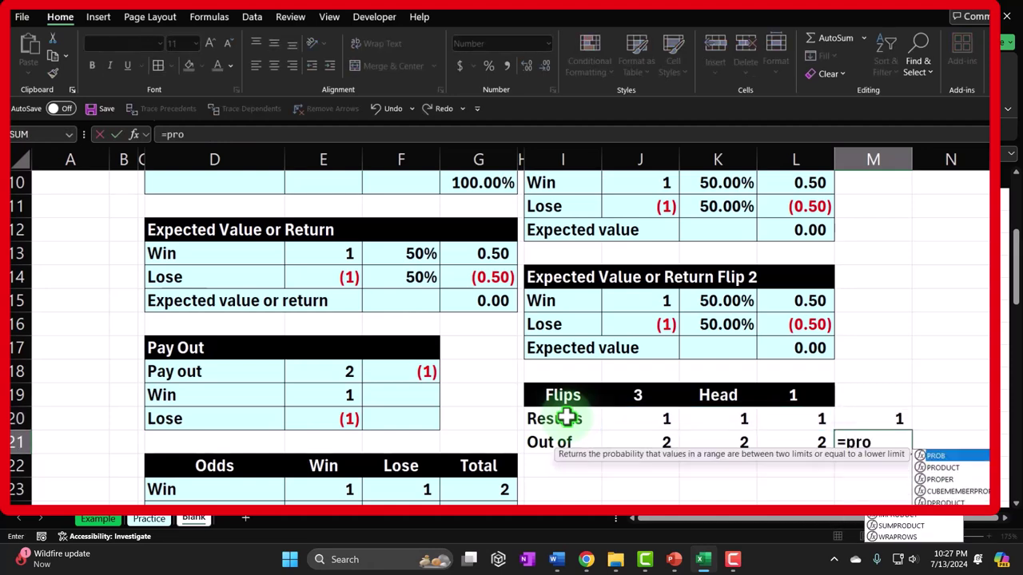
{"action": "type", "text": "d"}
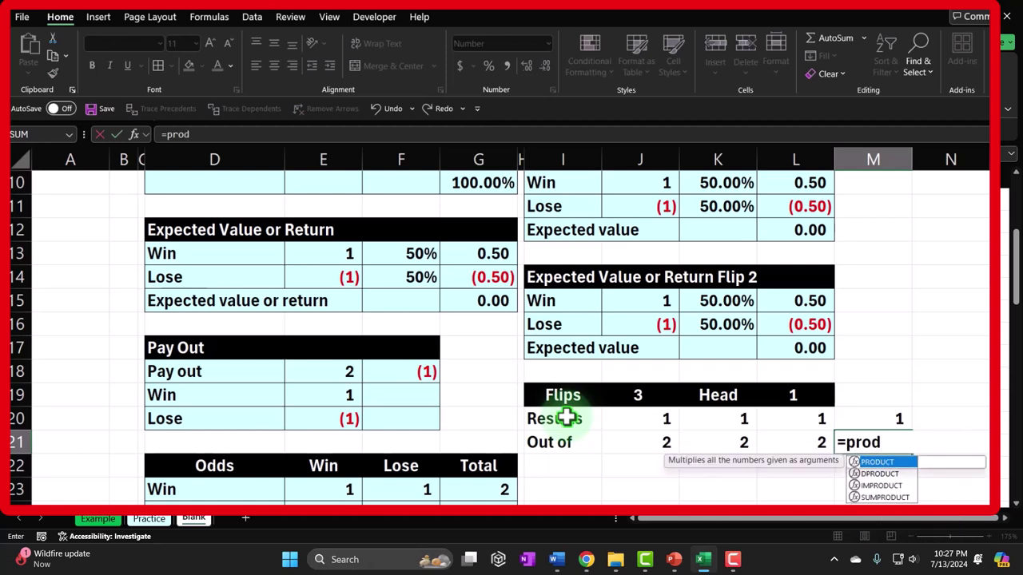
{"action": "key", "text": "Tab"}
{"action": "key", "text": "Left"}
{"action": "key", "text": "shift+Left"}
{"action": "key", "text": "shift+Left"}
{"action": "key", "text": "shift+Left"}
{"action": "key", "text": "Return"}
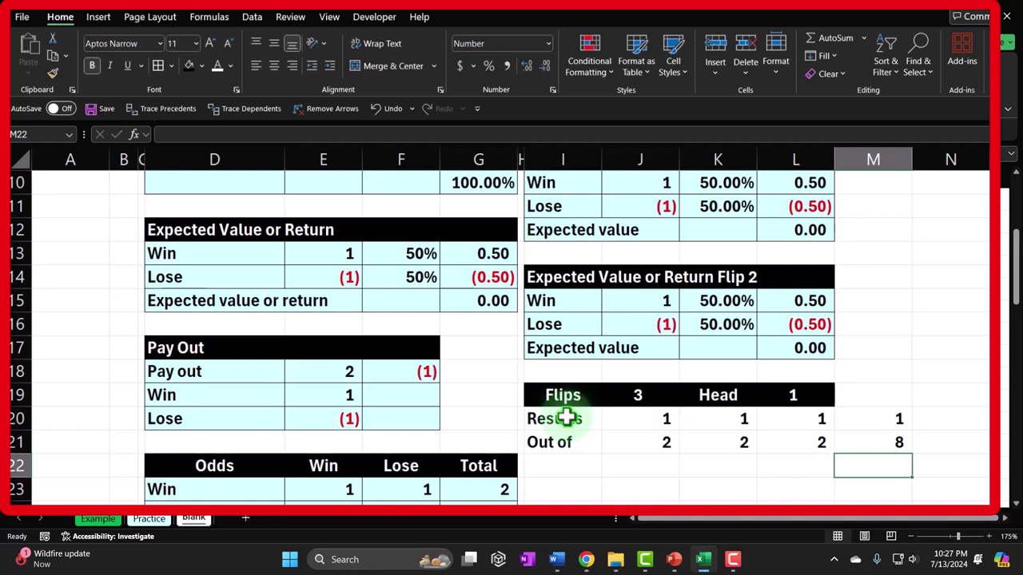
Add a % label in I22 and begin a formula in J22 referencing the results above
{"action": "key", "text": "Left"}
{"action": "key", "text": "Left"}
{"action": "key", "text": "Left"}
{"action": "key", "text": "Left"}
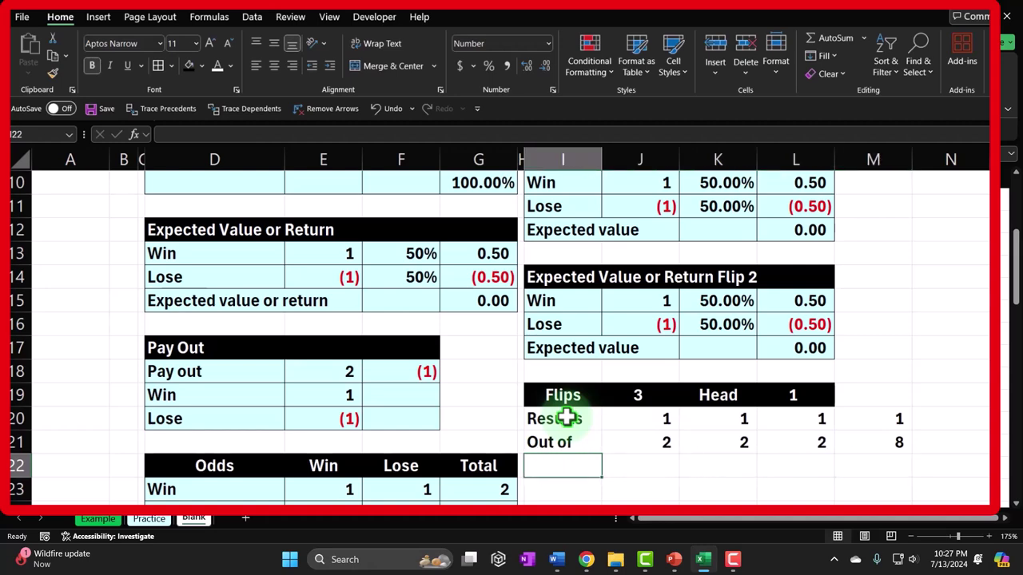
{"action": "type", "text": "%"}
{"action": "key", "text": "Right"}
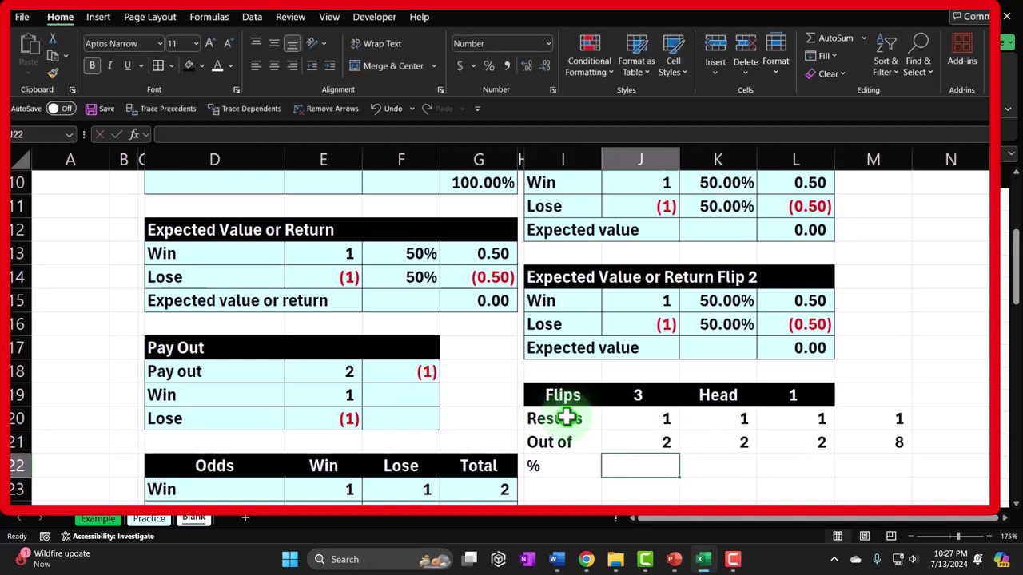
{"action": "type", "text": "="}
{"action": "key", "text": "Up"}
{"action": "key", "text": "Up"}
Put the odds formula =J20/J21 in J22 as a two-decimal percentage and fill it right to M22
{"action": "type", "text": "/"}
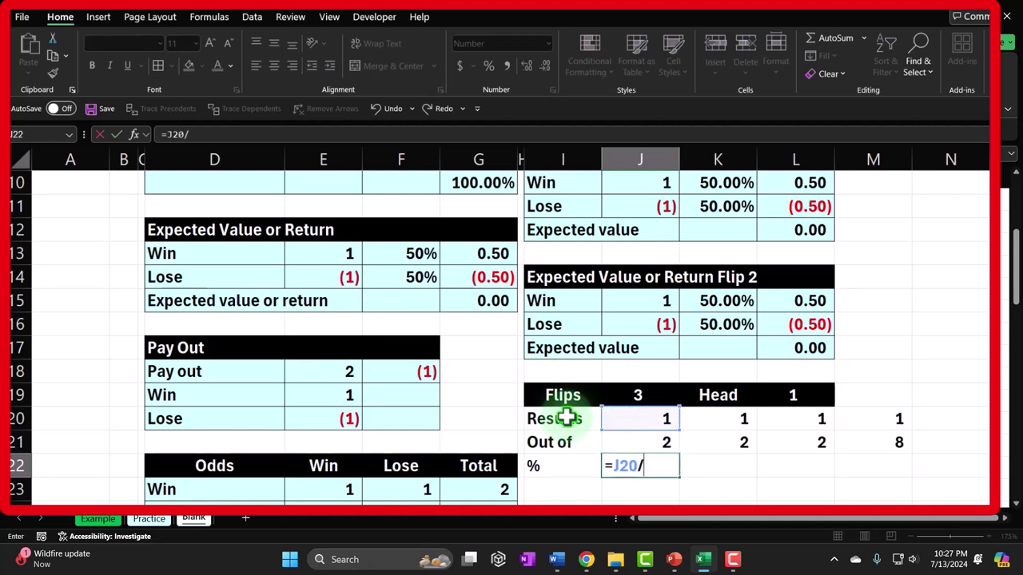
{"action": "key", "text": "Up"}
{"action": "key", "text": "Return"}
{"action": "key", "text": "Up"}
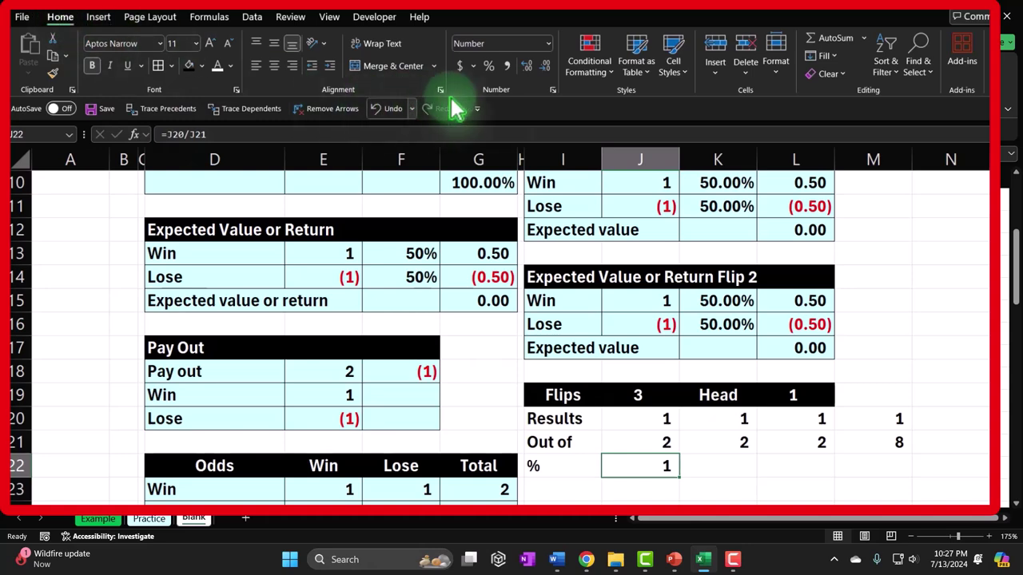
{"action": "left_click", "coordinate": [490, 67]}
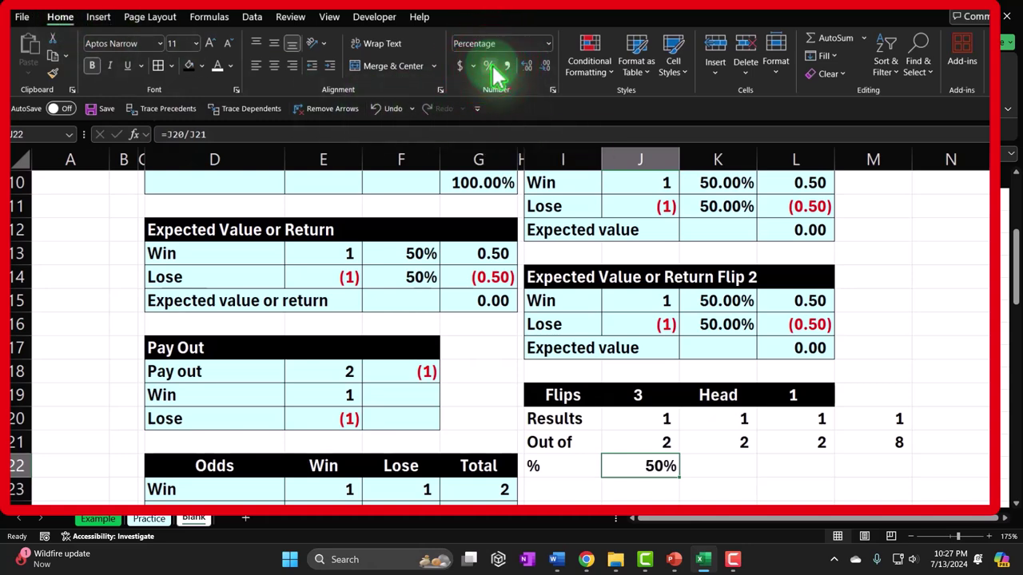
{"action": "left_click", "coordinate": [527, 67]}
{"action": "left_click", "coordinate": [527, 67]}
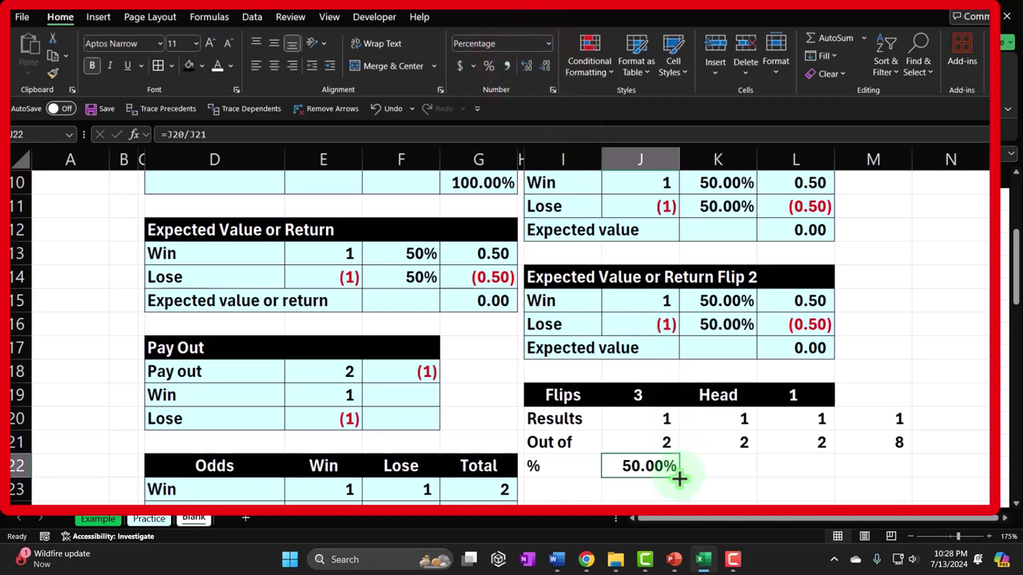
{"action": "left_click_drag", "start_coordinate": [679, 479], "coordinate": [884, 472]}
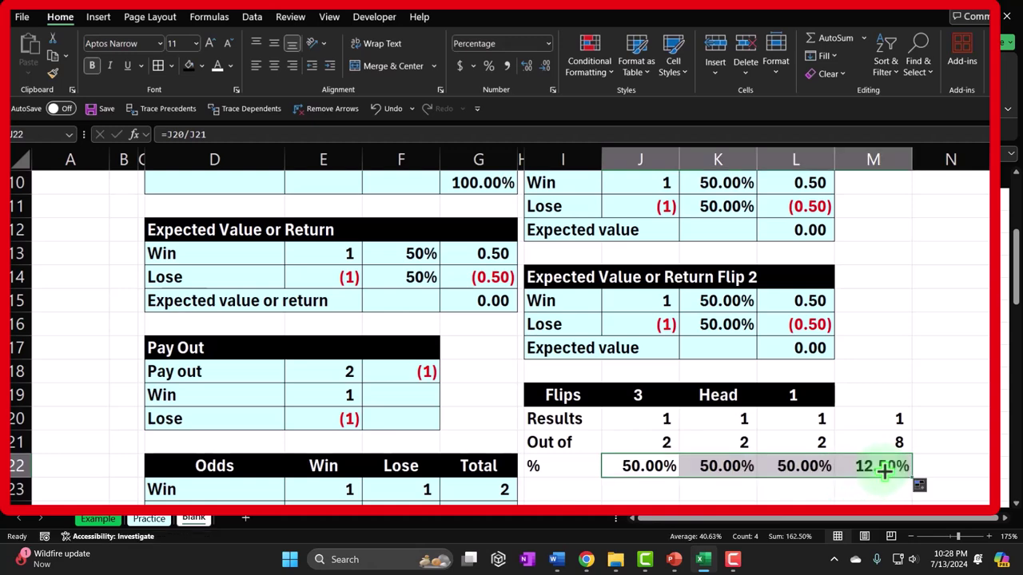
Add =PRODUCT(J22:L22) in M23, showing the combined odds as 12.50%
{"action": "scroll", "coordinate": [858, 487], "scroll_direction": "down", "scroll_amount": 1}
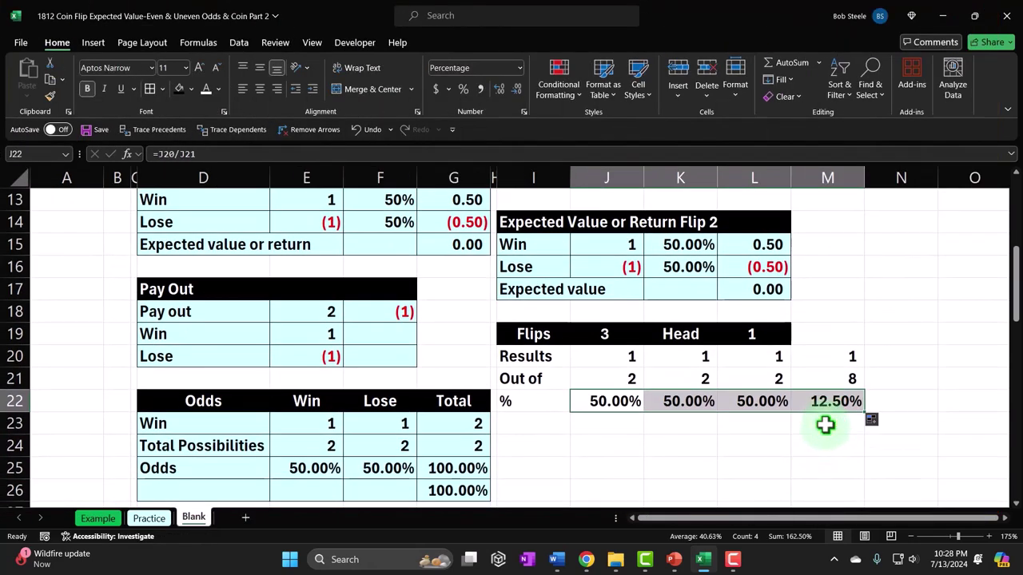
{"action": "left_click", "coordinate": [825, 425]}
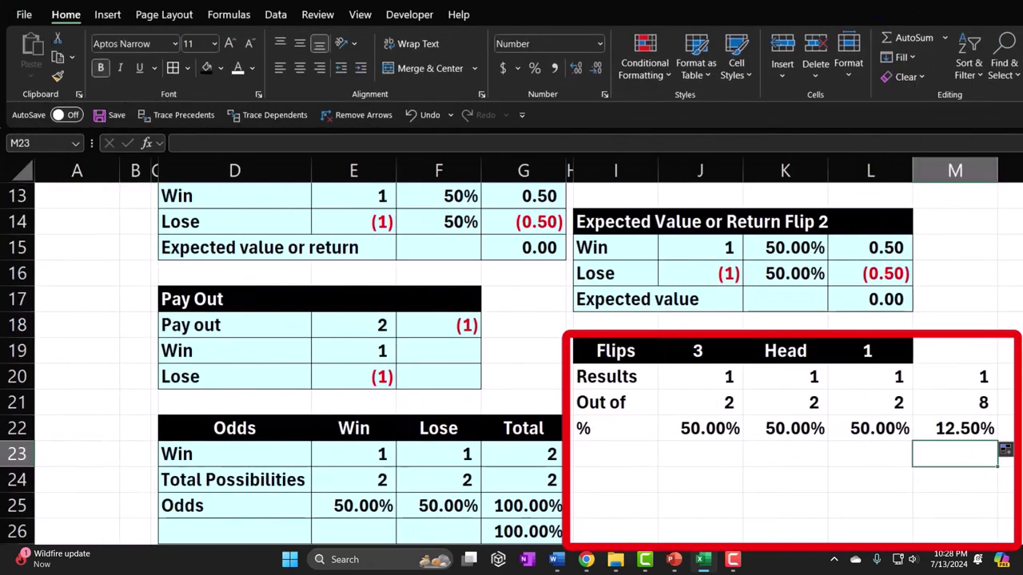
{"action": "type", "text": "=produ"}
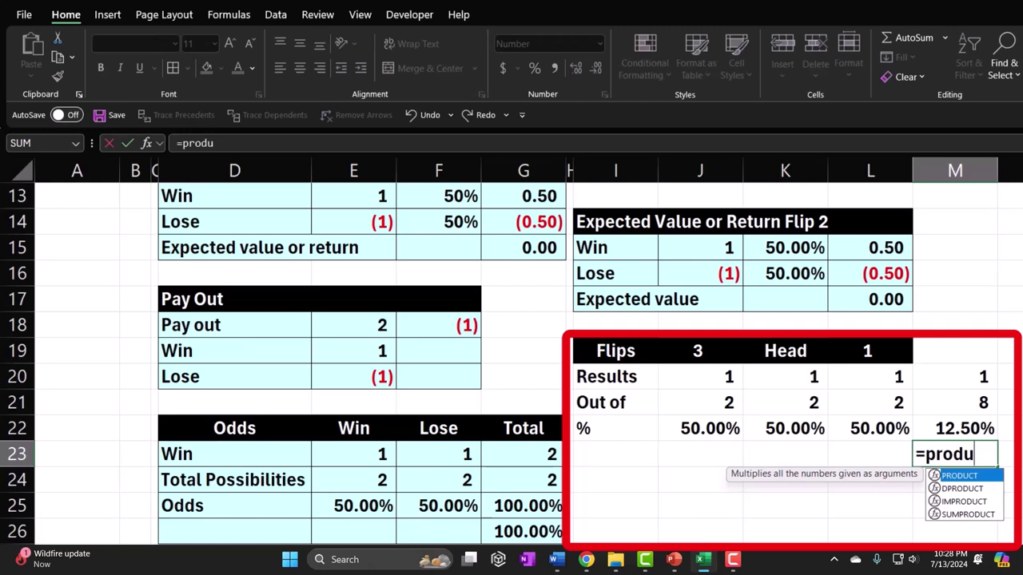
{"action": "key", "text": "Tab"}
{"action": "key", "text": "Left"}
{"action": "key", "text": "Left"}
{"action": "key", "text": "Left"}
{"action": "key", "text": "Up"}
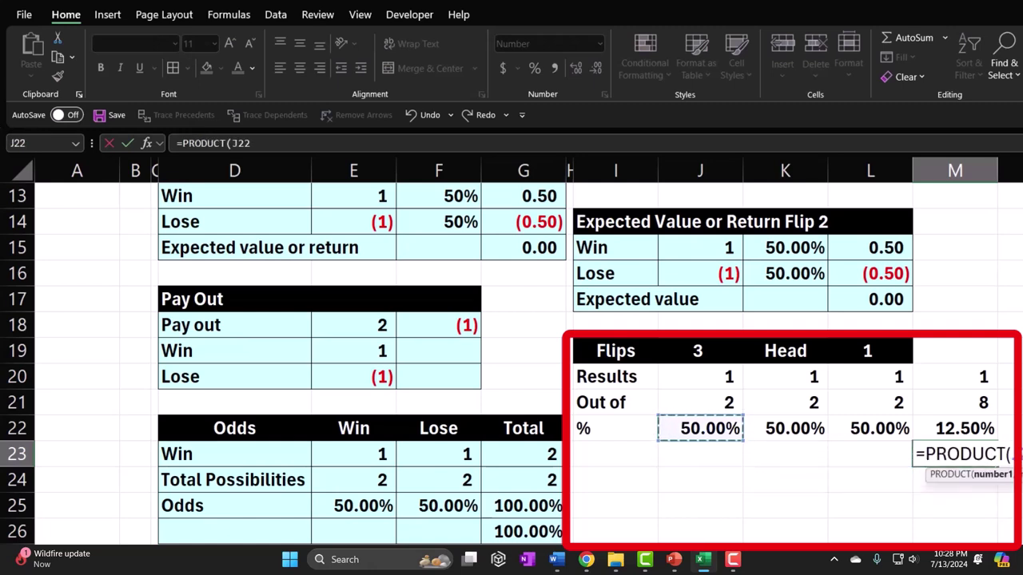
{"action": "key", "text": "shift+Right"}
{"action": "key", "text": "shift+Right"}
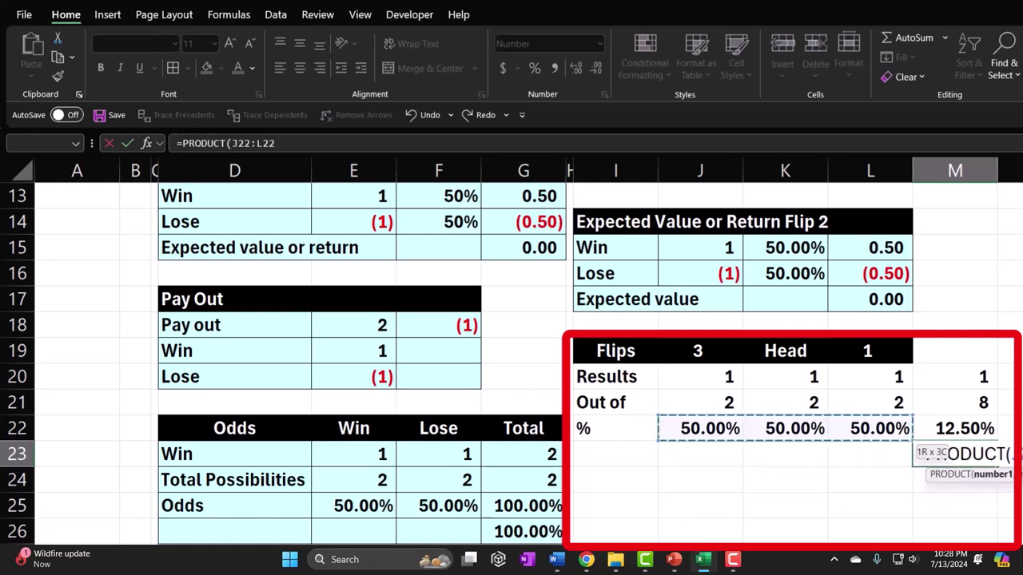
{"action": "key", "text": "Return"}
{"action": "left_click", "coordinate": [955, 454]}
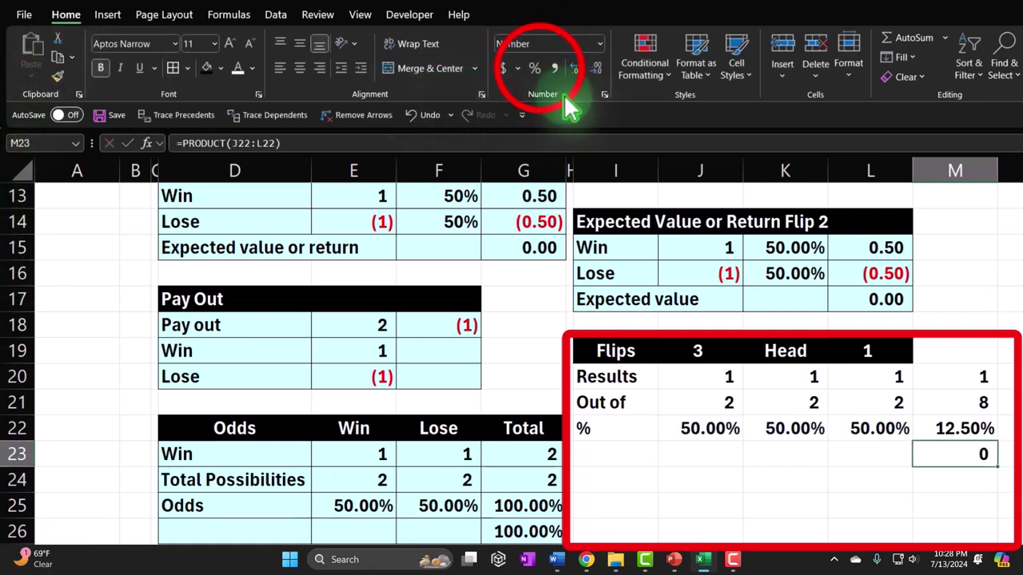
{"action": "left_click", "coordinate": [540, 69]}
{"action": "left_click", "coordinate": [576, 69]}
{"action": "left_click", "coordinate": [577, 68]}
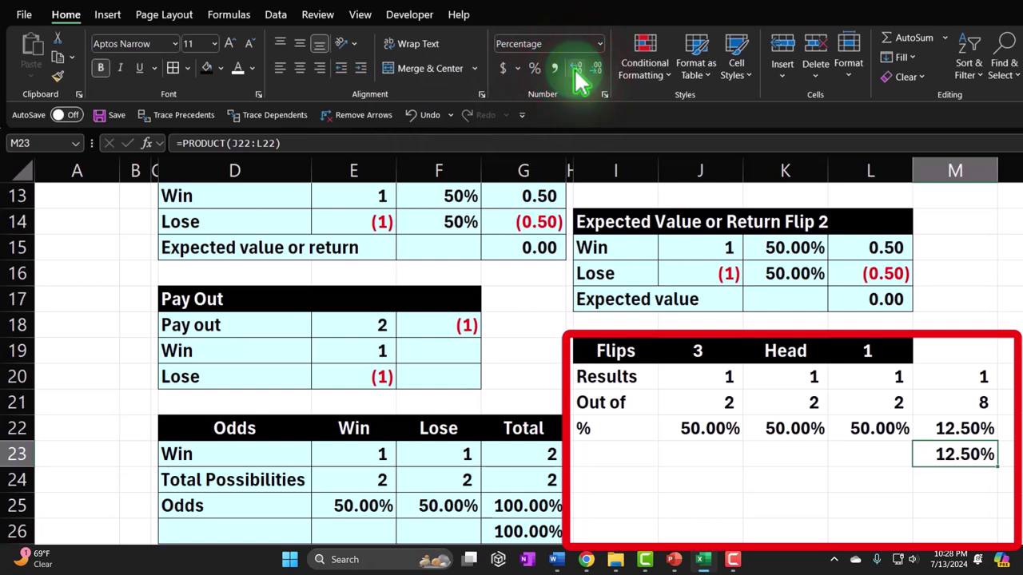
Add a 'Less' row with the value 1 formatted as 100.00%
{"action": "key", "text": "Down"}
{"action": "key", "text": "Left"}
{"action": "key", "text": "Left"}
{"action": "key", "text": "Left"}
{"action": "key", "text": "Left"}
{"action": "type", "text": "Less"}
{"action": "key", "text": "Right"}
{"action": "key", "text": "Right"}
{"action": "key", "text": "Right"}
{"action": "key", "text": "Right"}
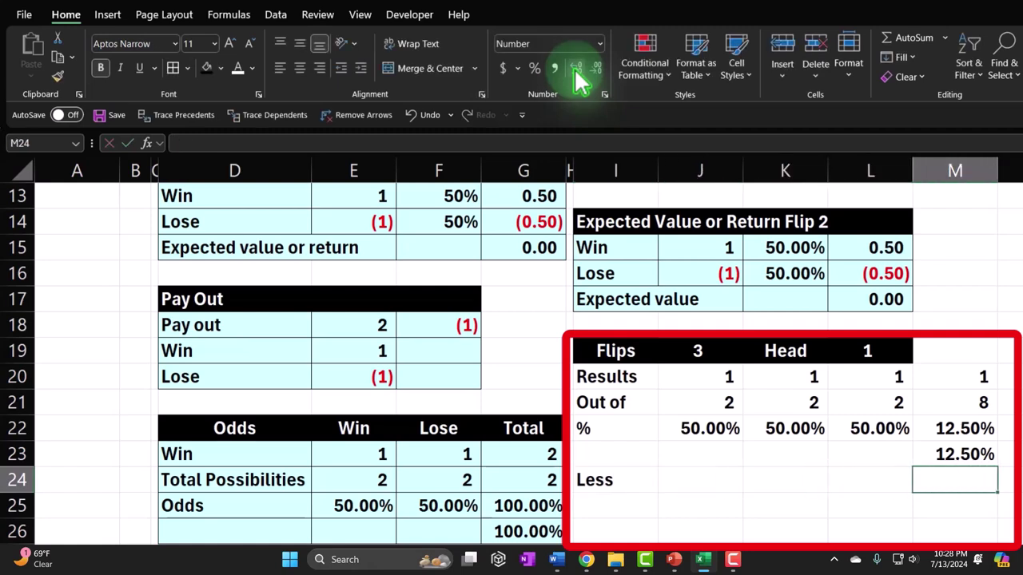
{"action": "type", "text": "1"}
{"action": "key", "text": "Return"}
{"action": "key", "text": "Up"}
{"action": "key", "text": "Right"}
{"action": "key", "text": "Right"}
{"action": "key", "text": "Right"}
{"action": "key", "text": "Right"}
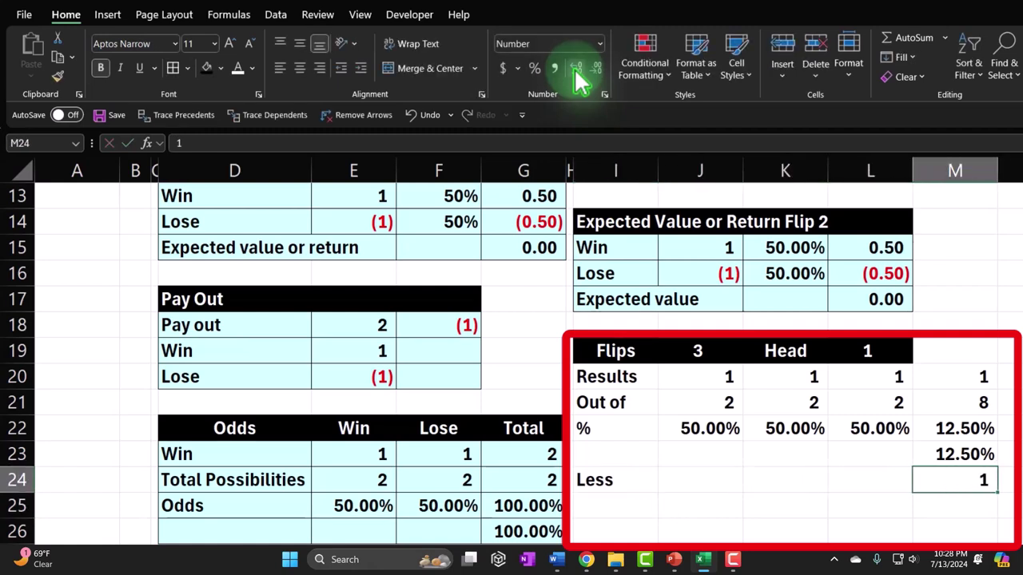
{"action": "left_click", "coordinate": [529, 69]}
{"action": "left_click", "coordinate": [575, 68]}
{"action": "left_click", "coordinate": [575, 69]}
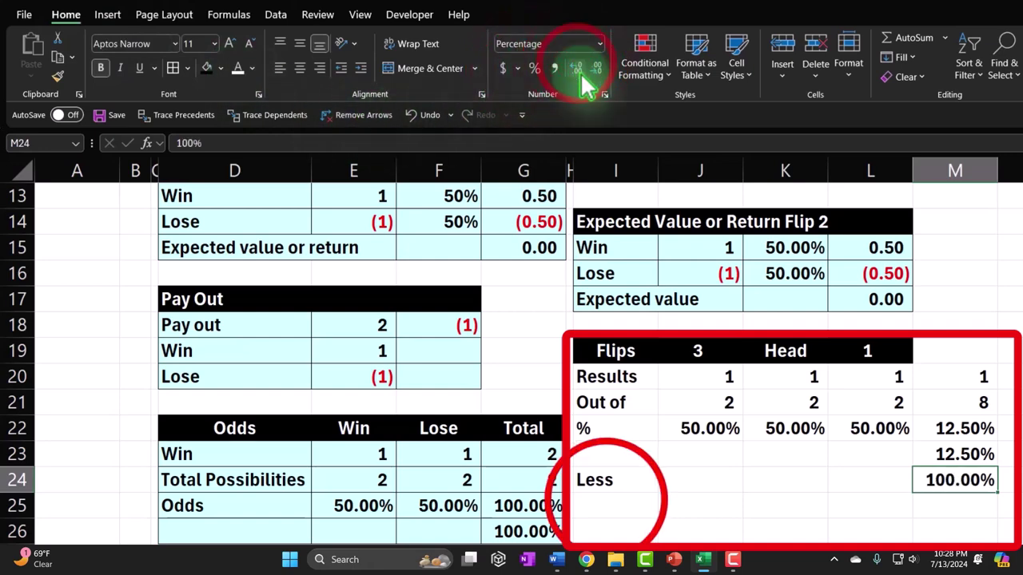
Add an 'Odds' row with the formula =M24-M23
{"action": "left_click", "coordinate": [596, 514]}
{"action": "type", "text": "Od"}
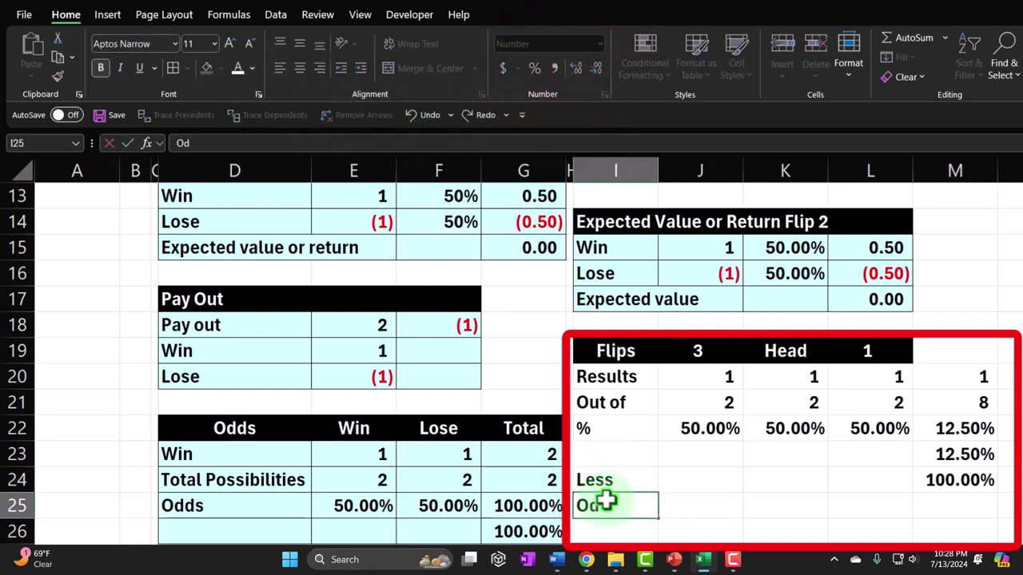
{"action": "type", "text": "ds"}
{"action": "key", "text": "Tab"}
{"action": "key", "text": "Tab"}
{"action": "key", "text": "Tab"}
{"action": "key", "text": "Tab"}
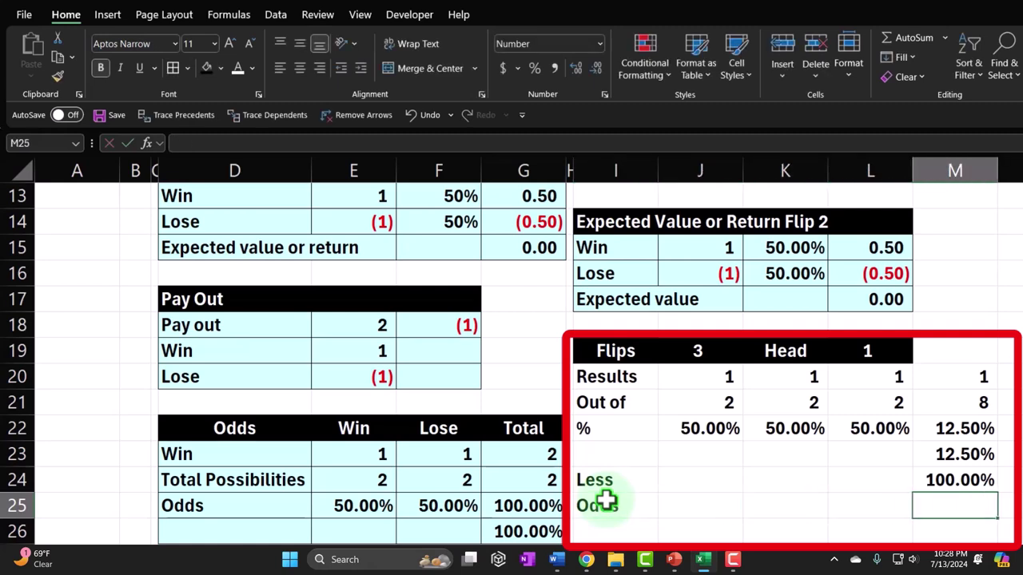
{"action": "type", "text": "="}
{"action": "key", "text": "Up"}
{"action": "type", "text": "-"}
{"action": "key", "text": "Up"}
{"action": "key", "text": "Return"}
{"action": "key", "text": "Up"}
{"action": "key", "text": "Right"}
{"action": "key", "text": "Right"}
{"action": "key", "text": "Right"}
{"action": "key", "text": "Right"}
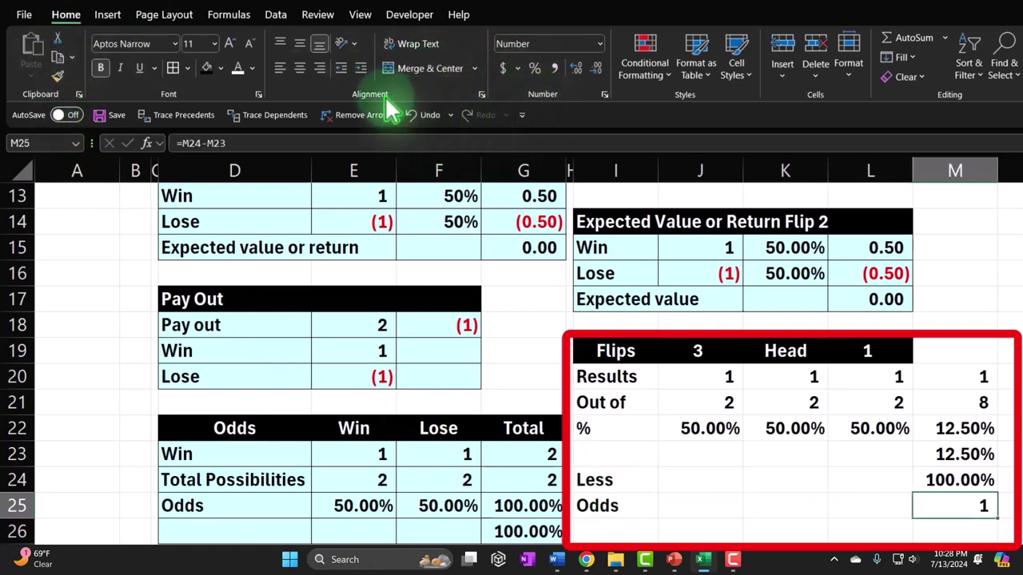
Format the M25 Odds result as a two-decimal percentage, showing 87.50%
{"action": "left_click", "coordinate": [534, 68]}
{"action": "left_click", "coordinate": [575, 68]}
{"action": "left_click", "coordinate": [943, 348]}
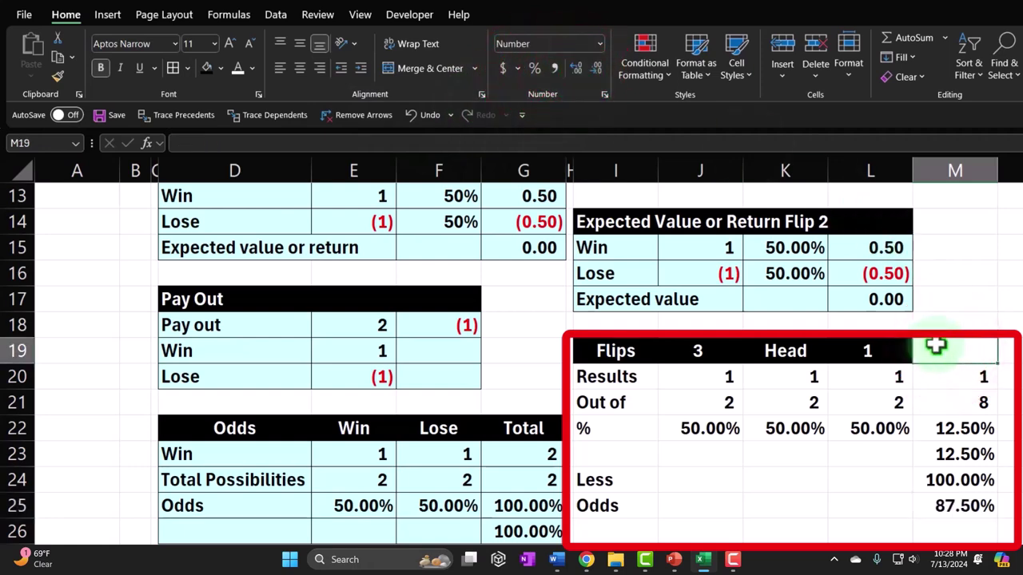
Fill header cell M19 black and table body I20:M25 light cyan
{"action": "left_click", "coordinate": [207, 68]}
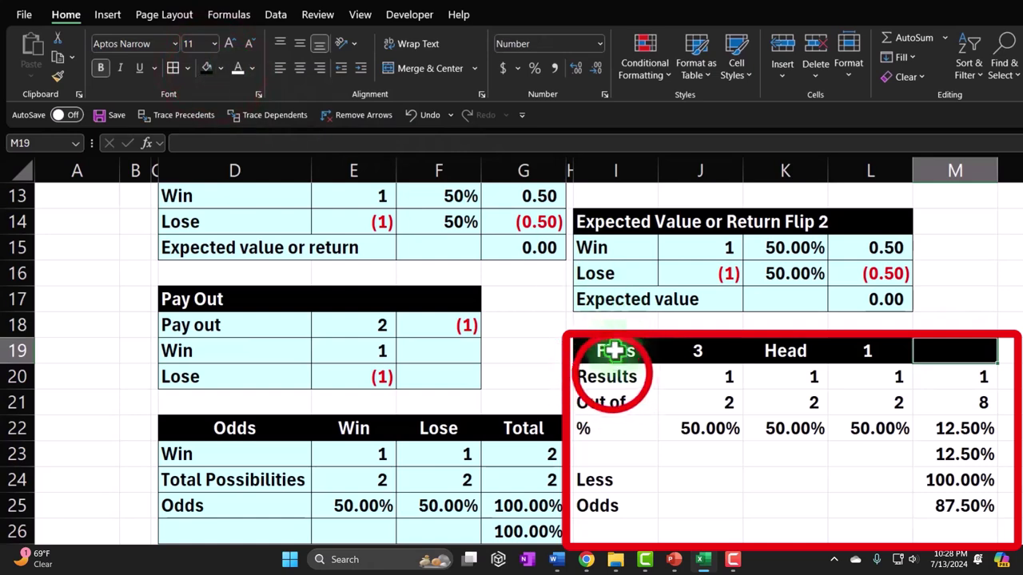
{"action": "left_click_drag", "start_coordinate": [612, 372], "coordinate": [931, 505]}
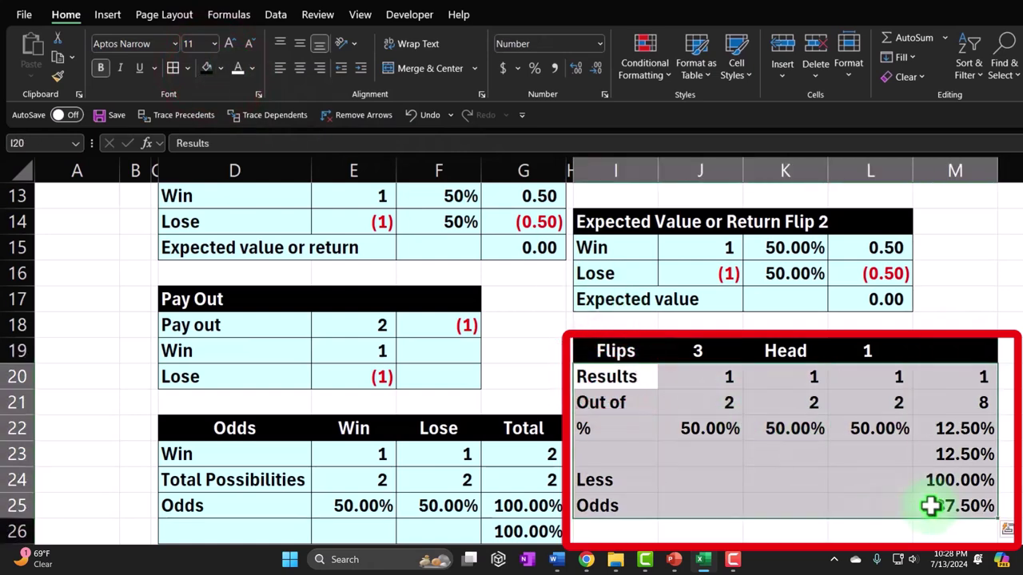
{"action": "left_click", "coordinate": [217, 69]}
{"action": "left_click", "coordinate": [214, 256]}
{"action": "left_click", "coordinate": [789, 483]}
{"action": "left_click", "coordinate": [927, 509]}
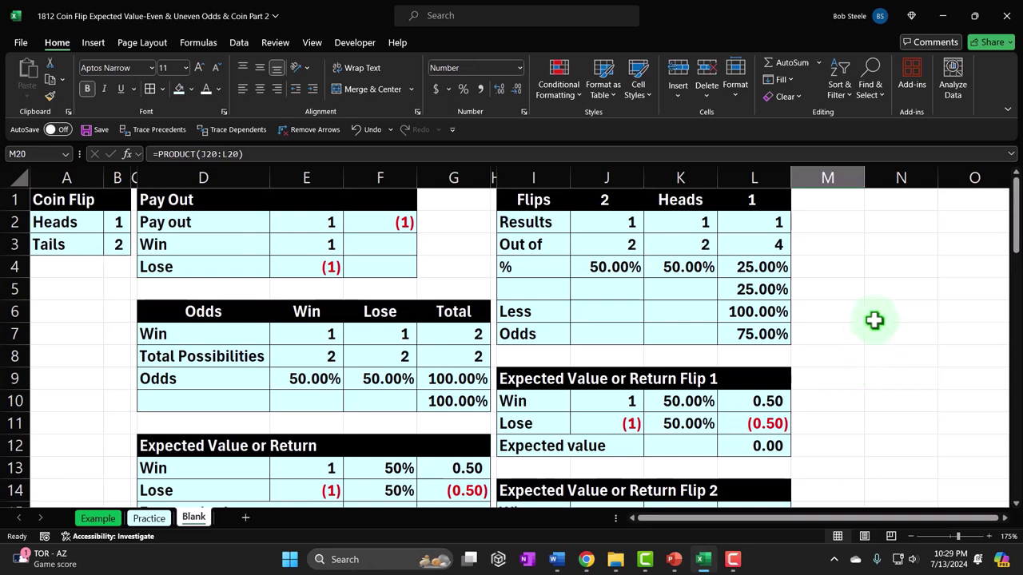
Copy column H's narrow width onto column N with Format Painter
{"action": "scroll", "coordinate": [879, 292], "scroll_direction": "down", "scroll_amount": 3}
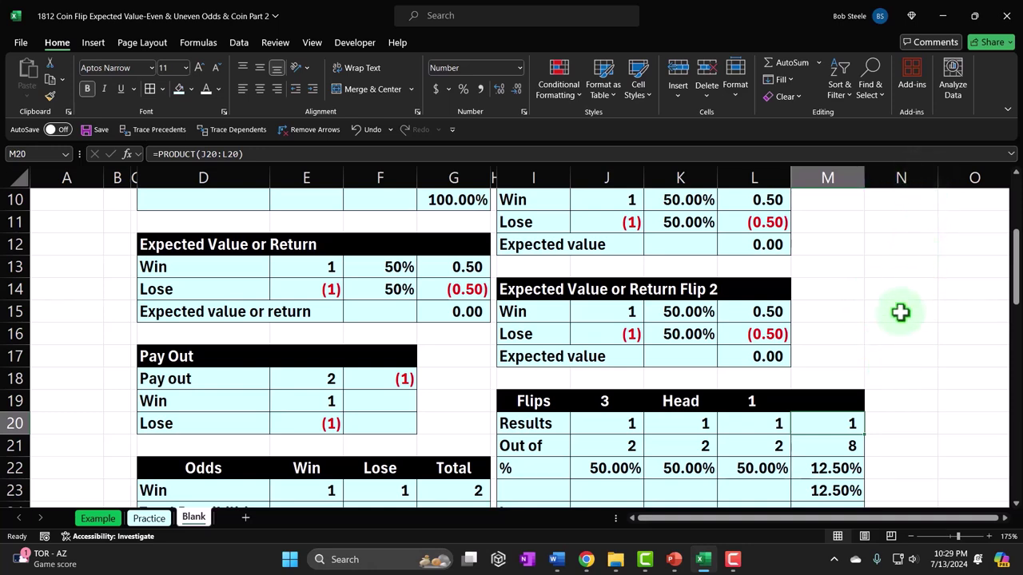
{"action": "scroll", "coordinate": [895, 428], "scroll_direction": "down", "scroll_amount": 2}
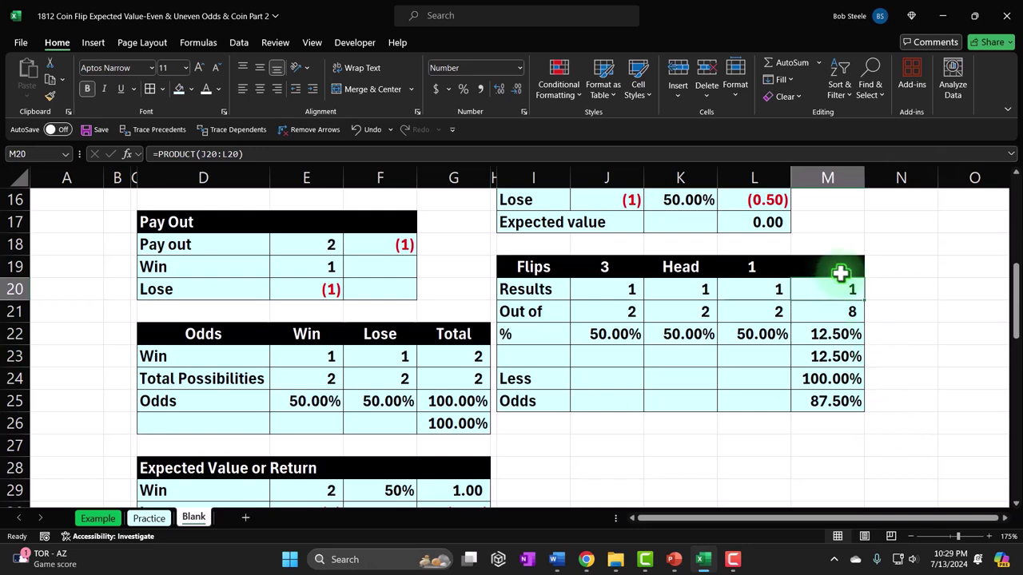
{"action": "scroll", "coordinate": [841, 276], "scroll_direction": "up", "scroll_amount": 5}
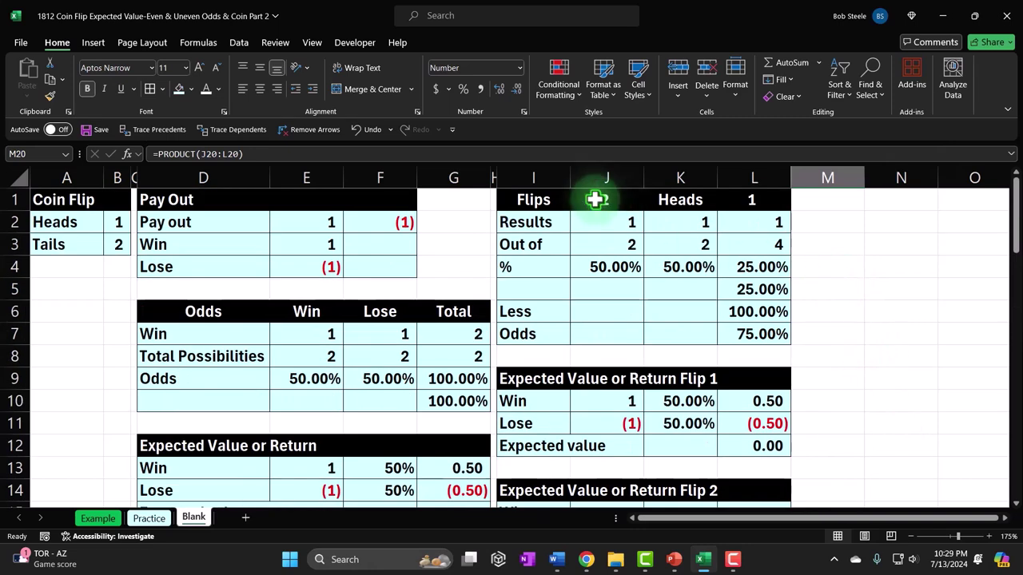
{"action": "left_click", "coordinate": [494, 168]}
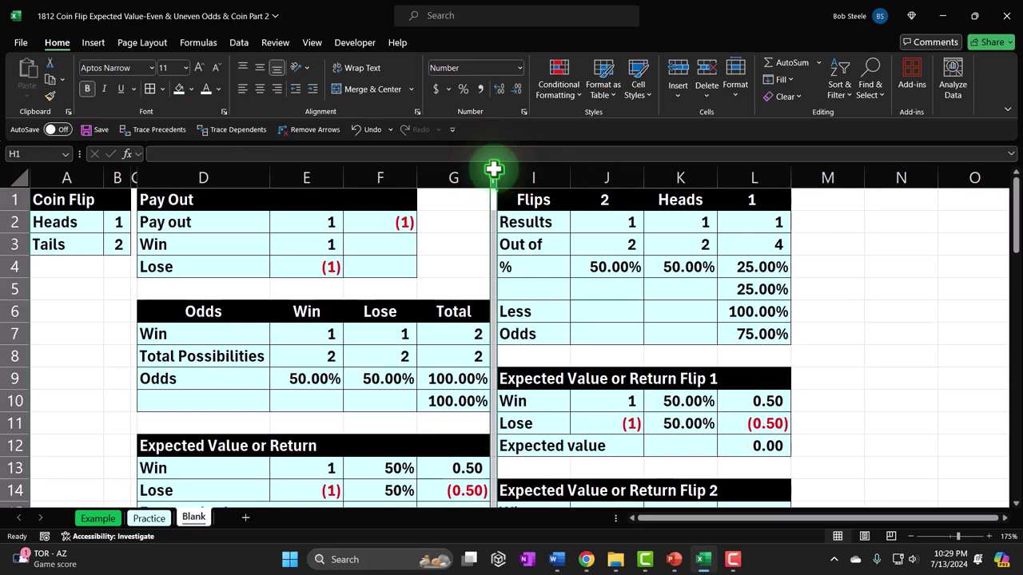
{"action": "left_click", "coordinate": [50, 95]}
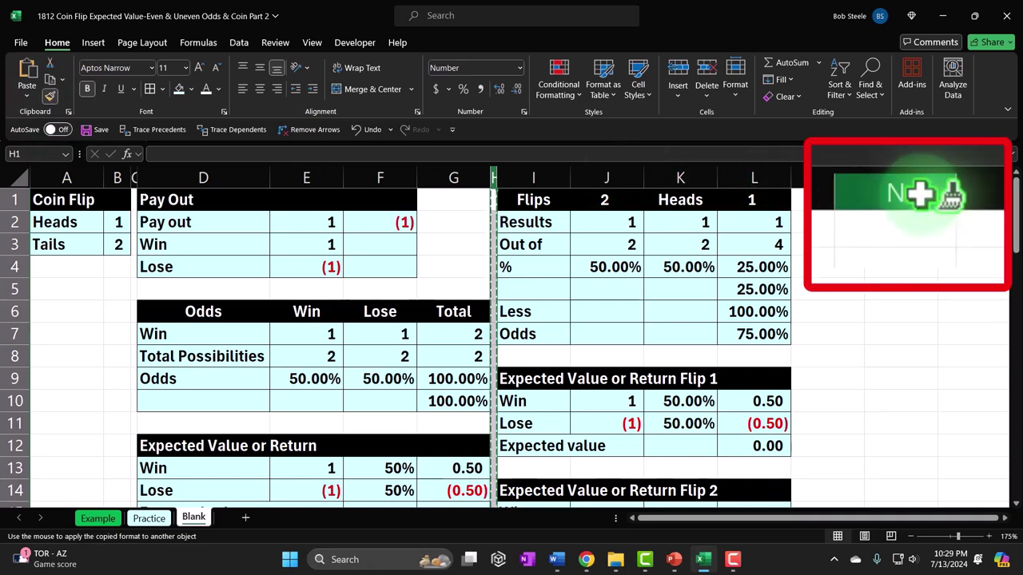
{"action": "left_click", "coordinate": [901, 177]}
{"action": "left_click", "coordinate": [879, 202]}
{"action": "key", "text": "Right"}
{"action": "key", "text": "Right"}
{"action": "key", "text": "Right"}
{"action": "key", "text": "Right"}
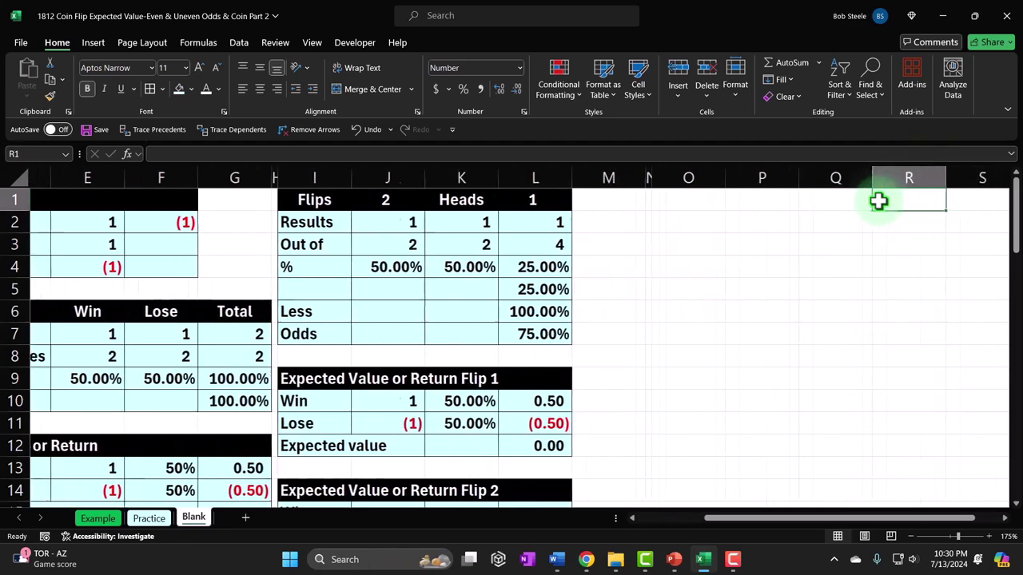
{"action": "scroll", "coordinate": [773, 277], "scroll_direction": "down", "scroll_amount": 5}
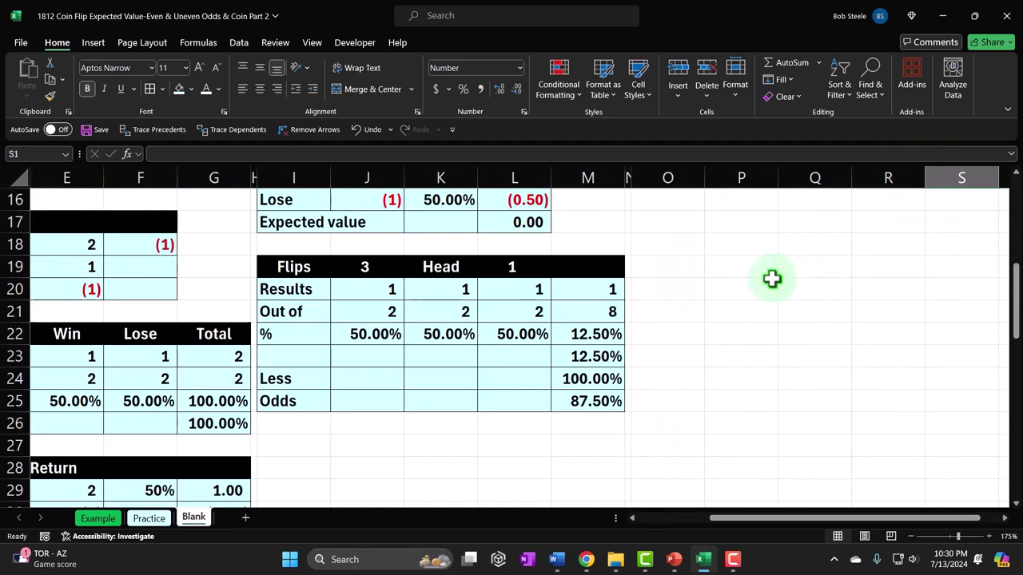
{"action": "scroll", "coordinate": [772, 277], "scroll_direction": "up", "scroll_amount": 5}
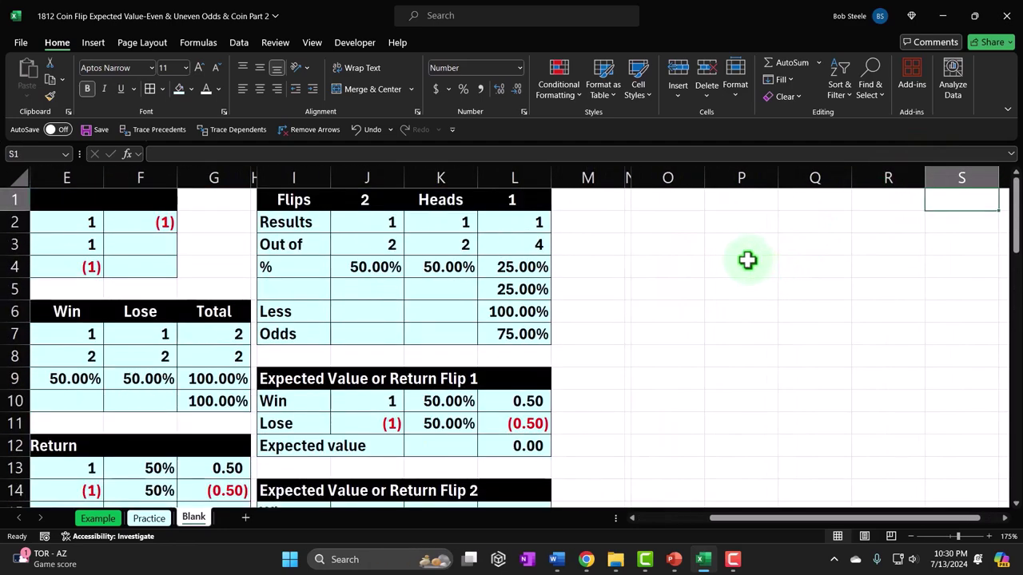
Enter the 'Flip #' heading in O1, with 1 in O2 and 2 in O3
{"action": "left_click", "coordinate": [680, 200]}
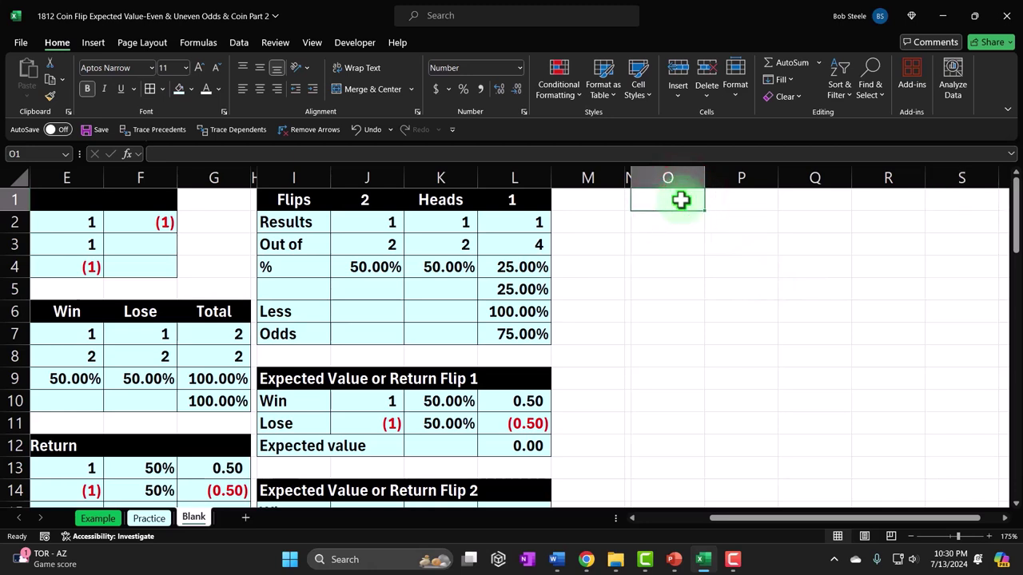
{"action": "type", "text": "Flip #"}
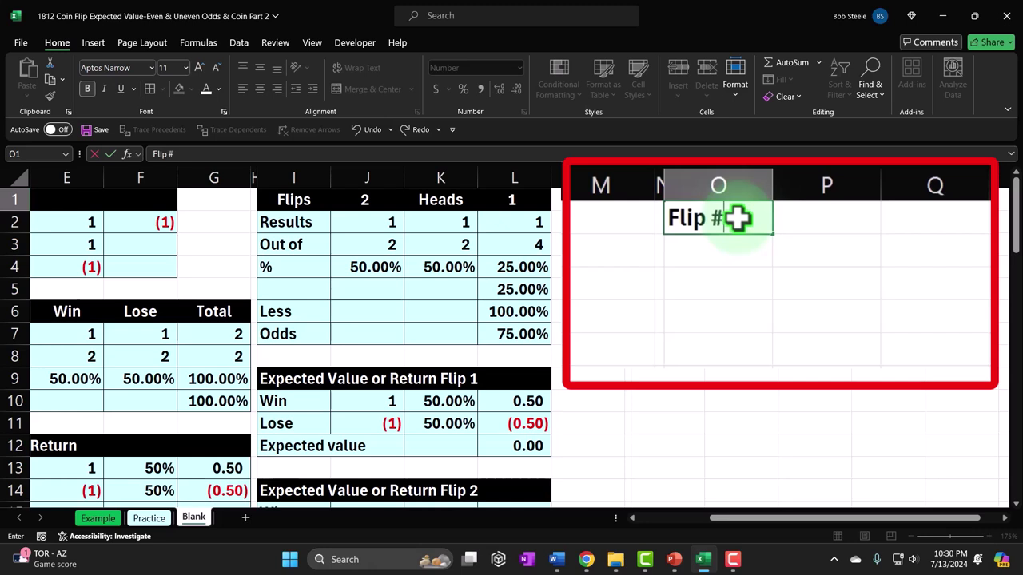
{"action": "key", "text": "Return"}
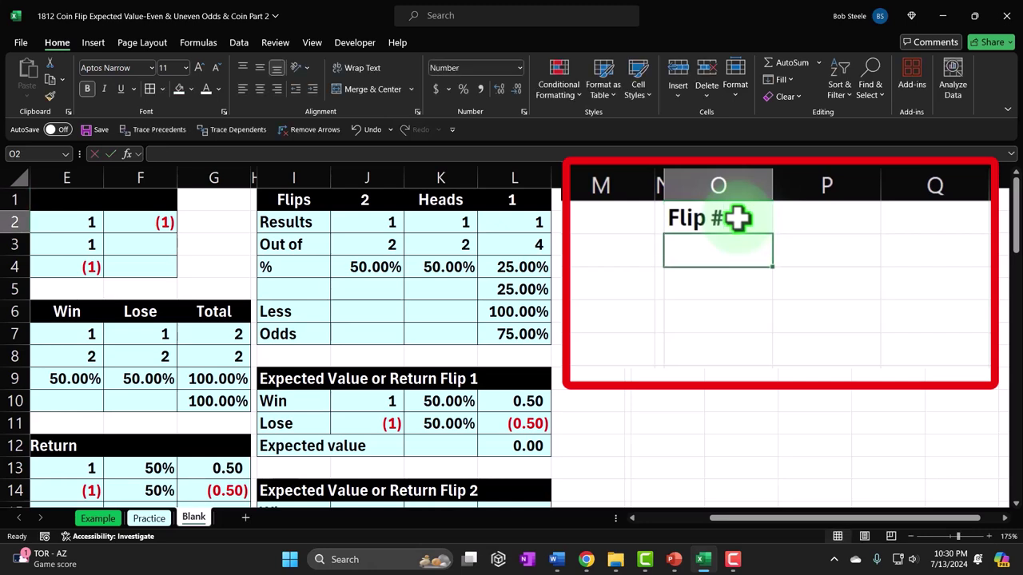
{"action": "type", "text": "1"}
{"action": "key", "text": "Return"}
{"action": "type", "text": "2"}
{"action": "key", "text": "Return"}
Fill the flip number series down column O to 500 at row 501
{"action": "left_click", "coordinate": [739, 246]}
{"action": "left_click_drag", "start_coordinate": [674, 213], "coordinate": [705, 340]}
{"action": "left_click_drag", "start_coordinate": [704, 466], "coordinate": [706, 545]}
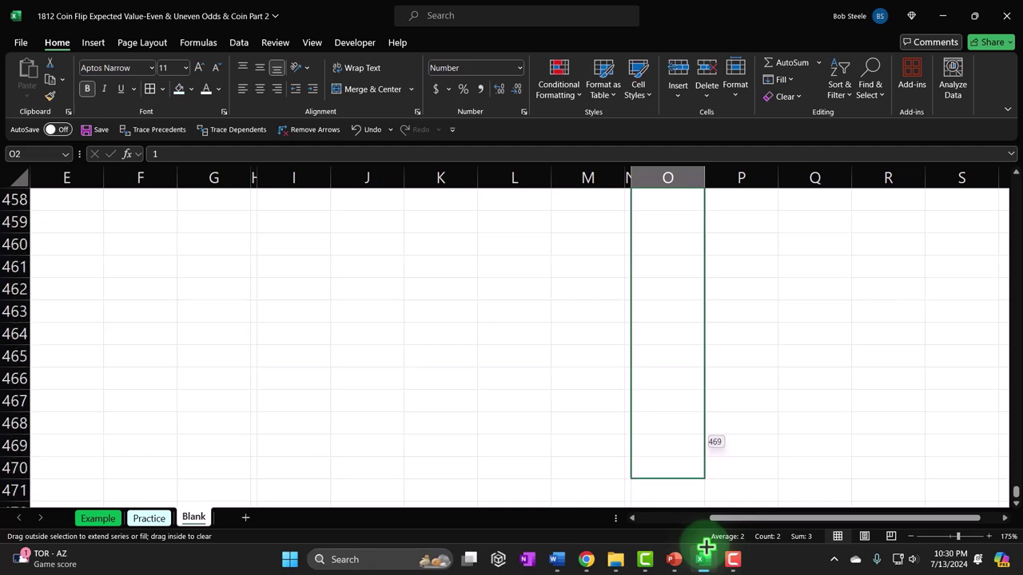
{"action": "left_click_drag", "start_coordinate": [706, 547], "coordinate": [663, 275]}
{"action": "left_click_drag", "start_coordinate": [1013, 489], "coordinate": [978, 171]}
Enter the 'Flips 1' heading in P1
{"action": "left_click", "coordinate": [749, 200]}
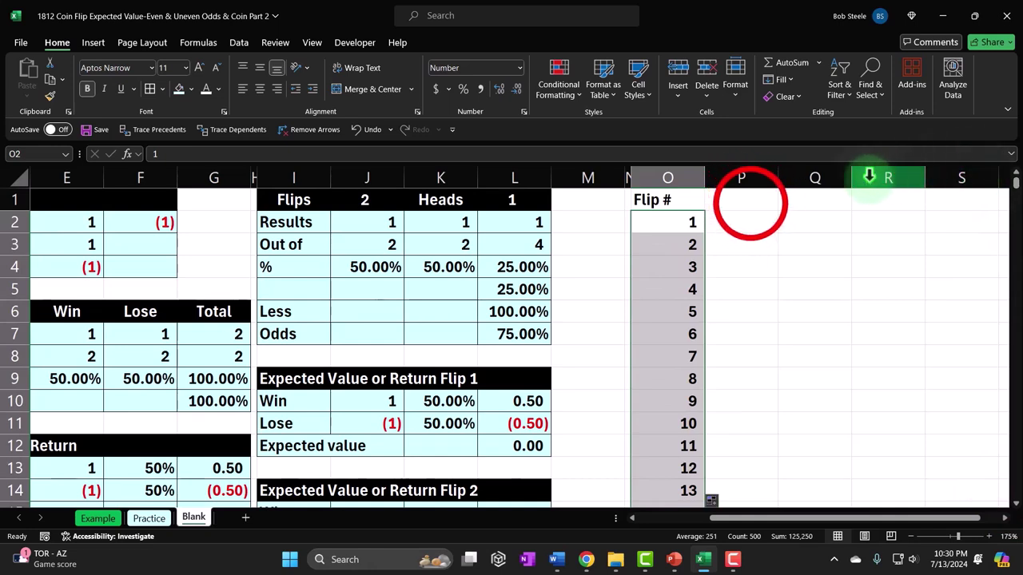
{"action": "type", "text": "Flips"}
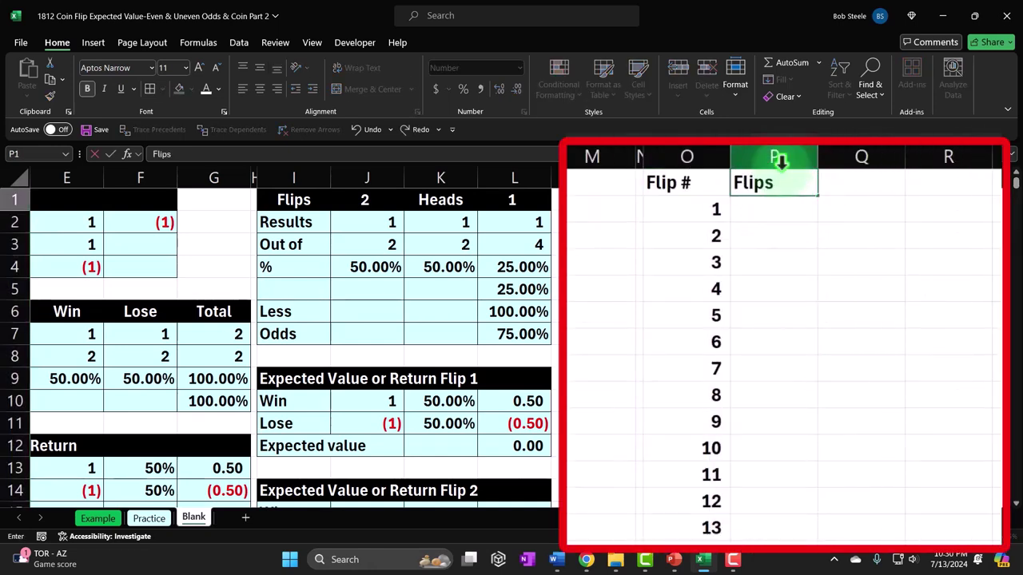
{"action": "type", "text": " 1"}
{"action": "key", "text": "Return"}
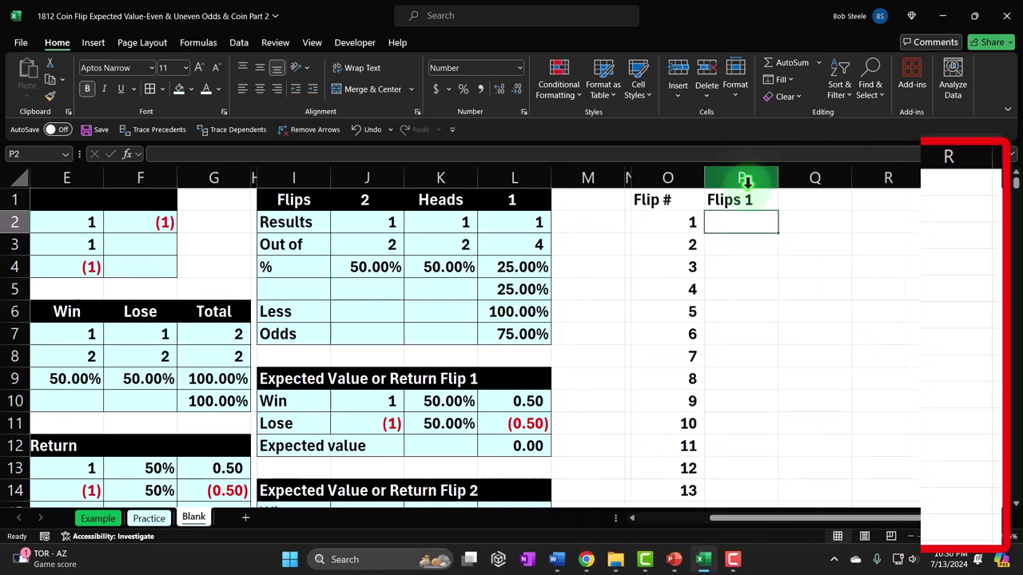
{"action": "left_click_drag", "start_coordinate": [754, 518], "coordinate": [671, 518]}
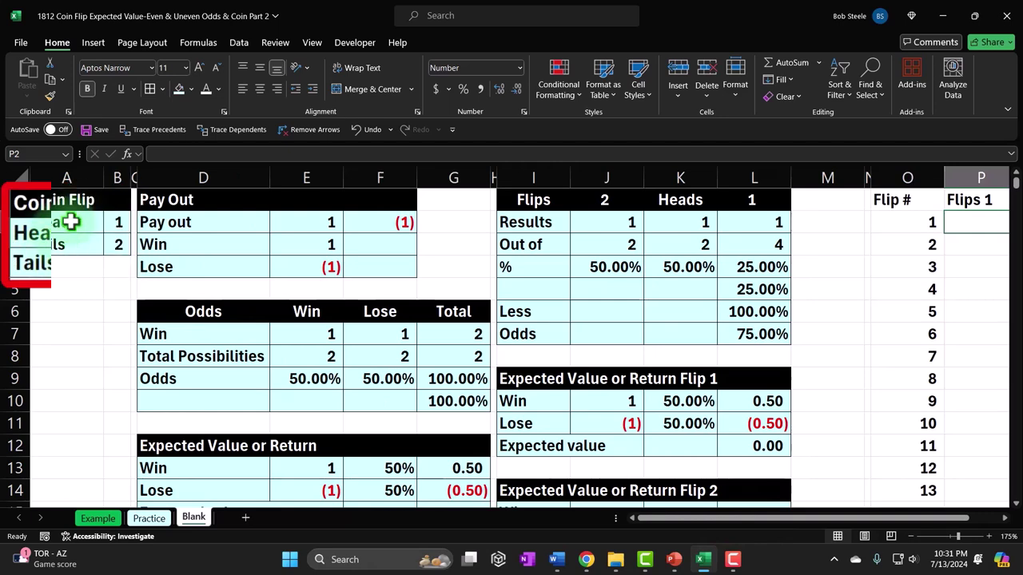
Start a RANDBETWEEN formula in P2 from the =rand suggestion
{"action": "left_click", "coordinate": [837, 217]}
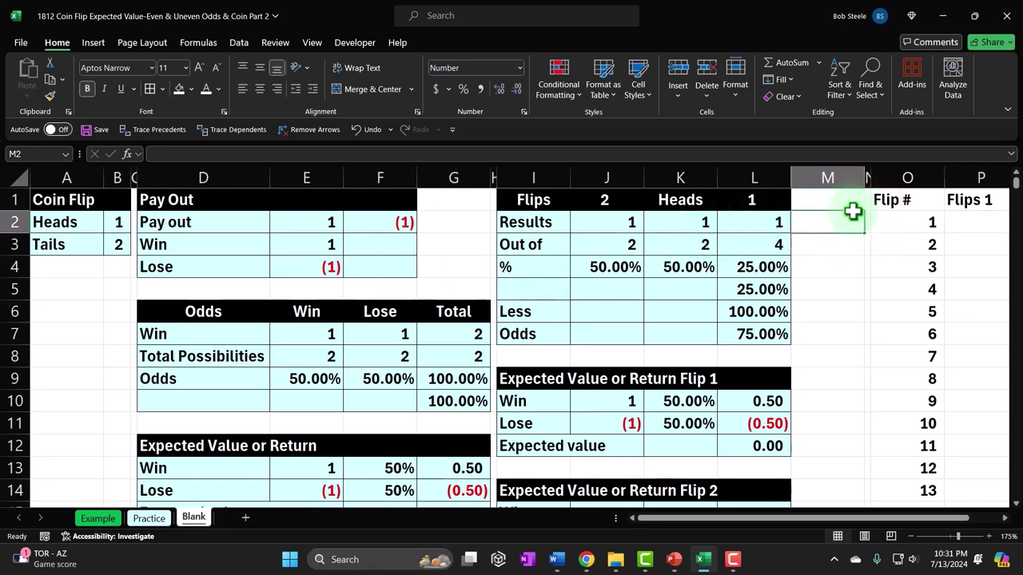
{"action": "key", "text": "Right"}
{"action": "key", "text": "Right"}
{"action": "key", "text": "Right"}
{"action": "key", "text": "Right"}
{"action": "key", "text": "Right"}
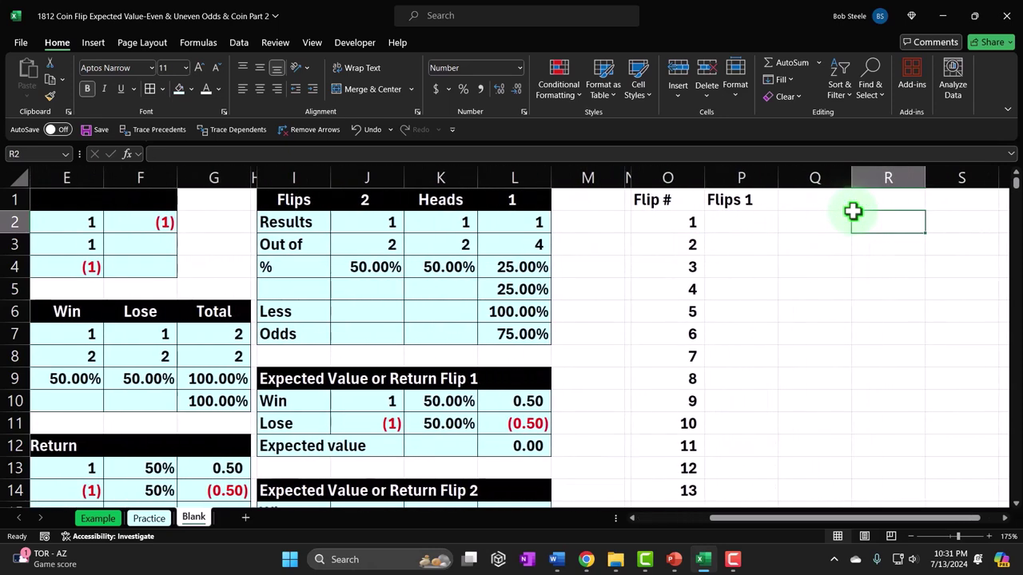
{"action": "key", "text": "Right"}
{"action": "key", "text": "Right"}
{"action": "key", "text": "Right"}
{"action": "key", "text": "Right"}
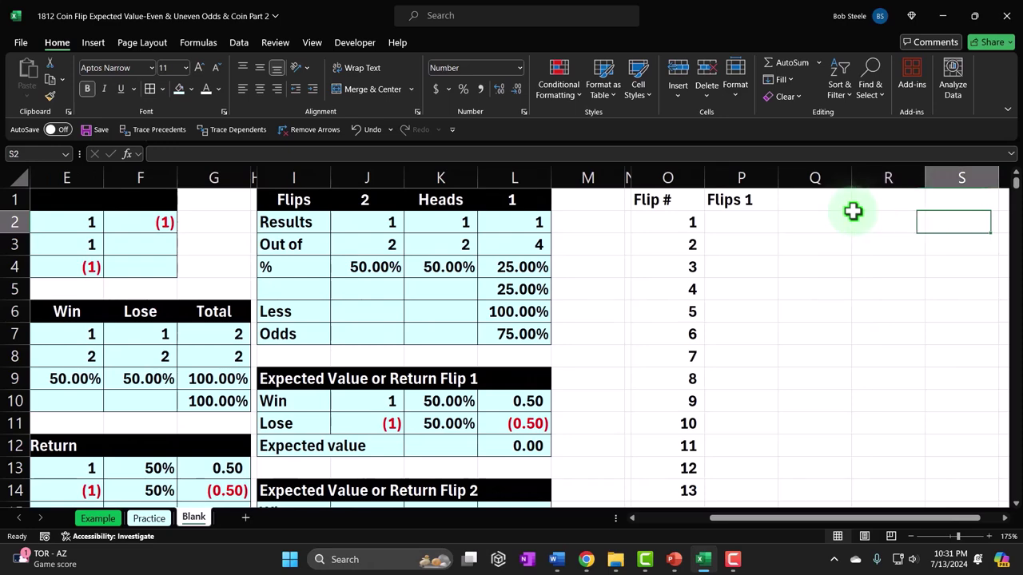
{"action": "key", "text": "Left"}
{"action": "key", "text": "Left"}
{"action": "key", "text": "Left"}
{"action": "key", "text": "Left"}
{"action": "key", "text": "Left"}
{"action": "key", "text": "Left"}
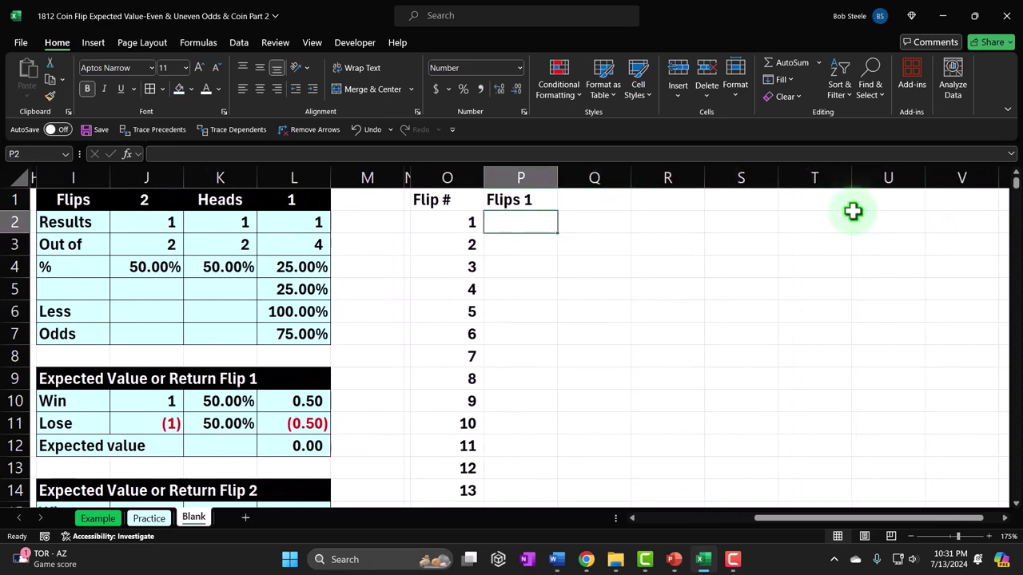
{"action": "type", "text": "=rand"}
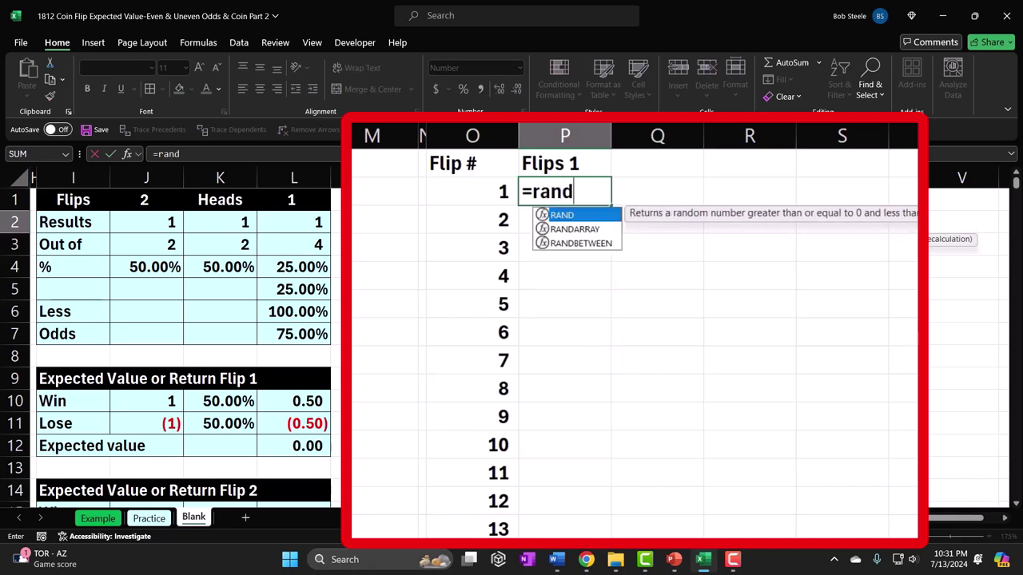
{"action": "left_click", "coordinate": [595, 248]}
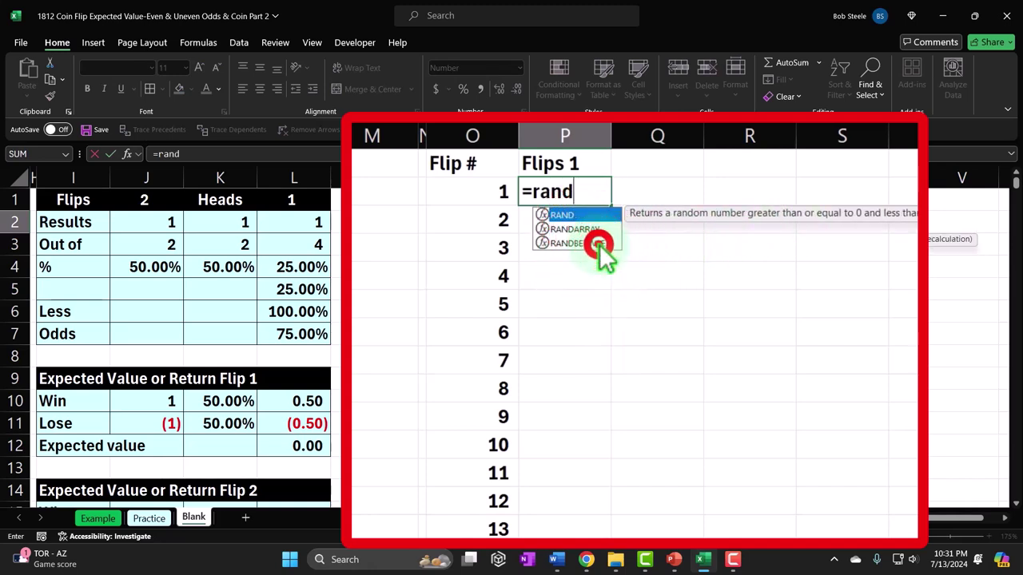
{"action": "double_click", "coordinate": [599, 244]}
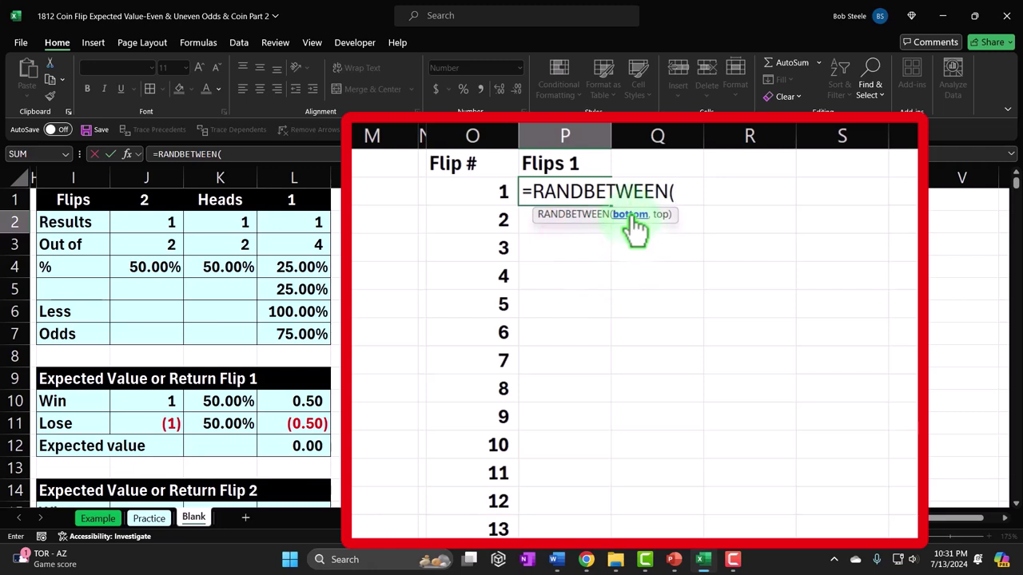
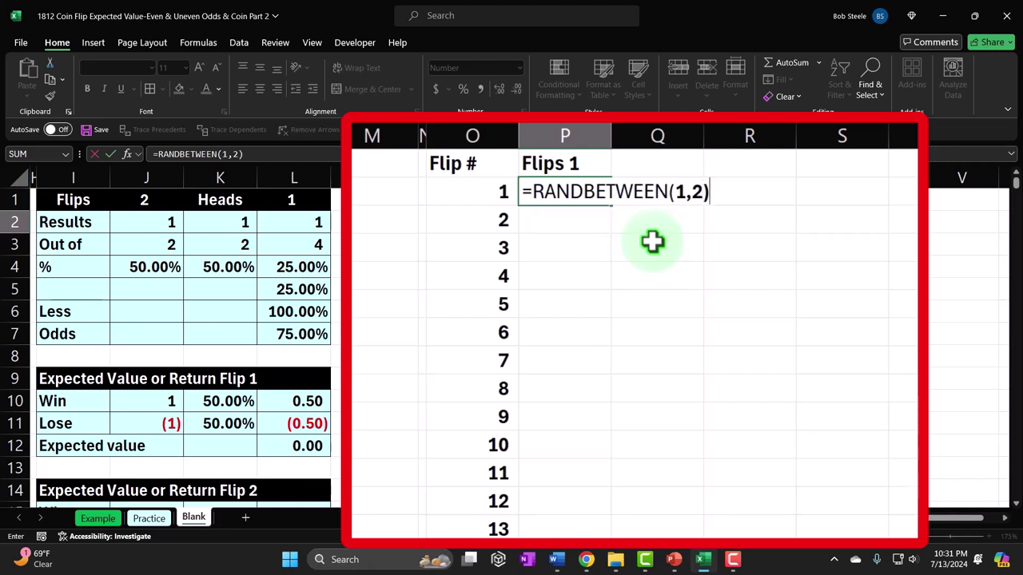
Enter =RANDBETWEEN(1,2) in P2 and fill it down Flips 1 to row 501
{"action": "key", "text": "Return"}
{"action": "left_click", "coordinate": [592, 196]}
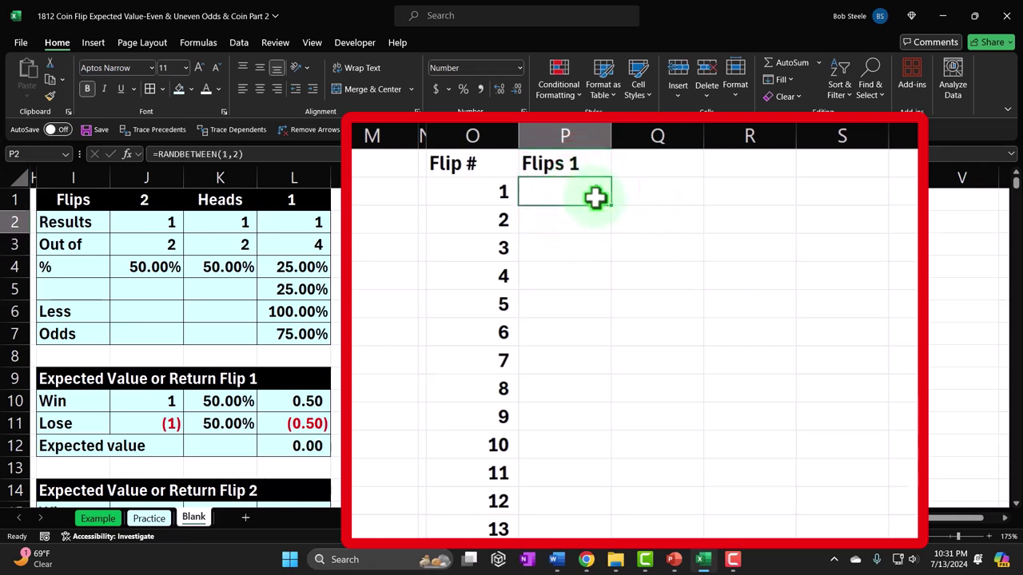
{"action": "double_click", "coordinate": [613, 208]}
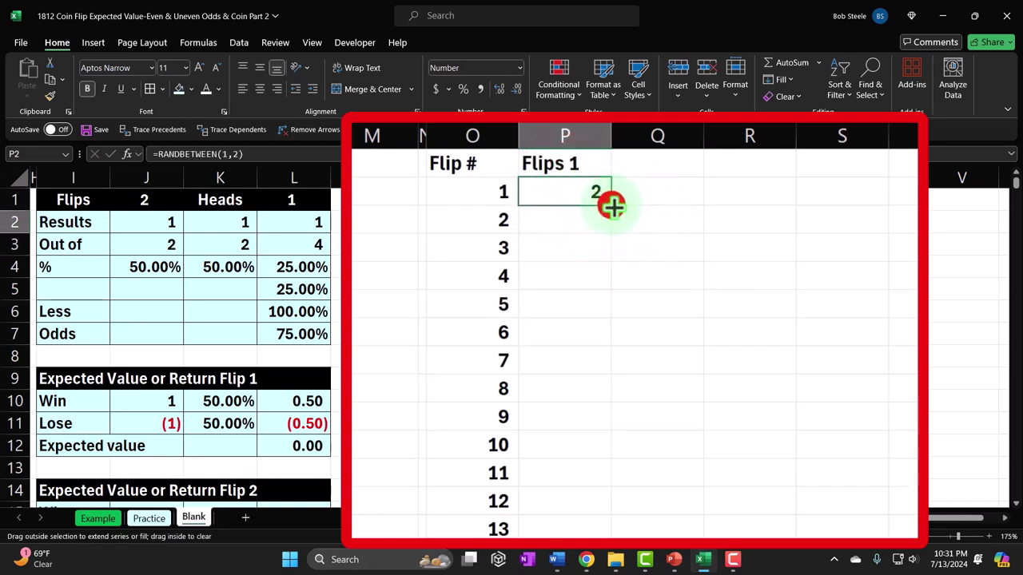
Check the Flips 1 column down to the last flip and recalculate the random 1s and 2s
{"action": "key", "text": "Left"}
{"action": "key", "text": "Right"}
{"action": "key", "text": "ctrl+shift+Down"}
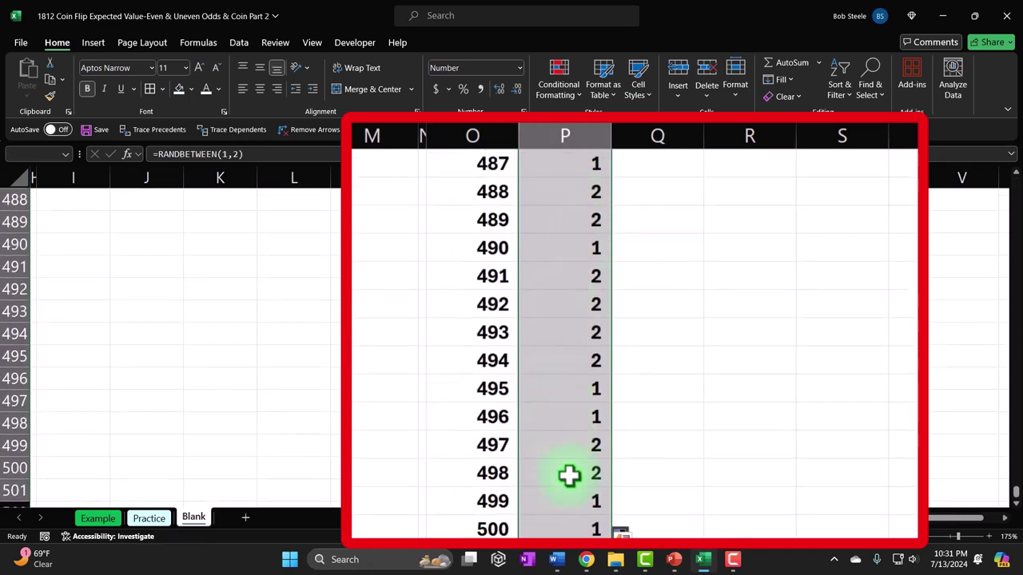
{"action": "left_click_drag", "start_coordinate": [1013, 490], "coordinate": [1010, 184]}
{"action": "left_click", "coordinate": [561, 249]}
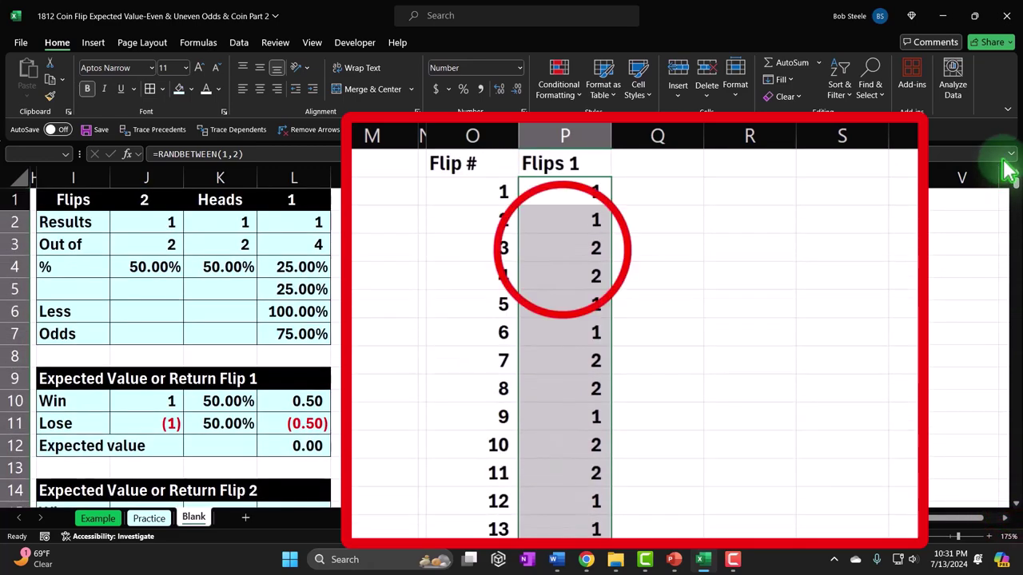
{"action": "double_click", "coordinate": [562, 250]}
{"action": "key", "text": "Return"}
Copy column P (Flips 1), dismiss the paste choices, and recalculate the flips with F9
{"action": "left_click", "coordinate": [565, 136]}
{"action": "right_click", "coordinate": [580, 239]}
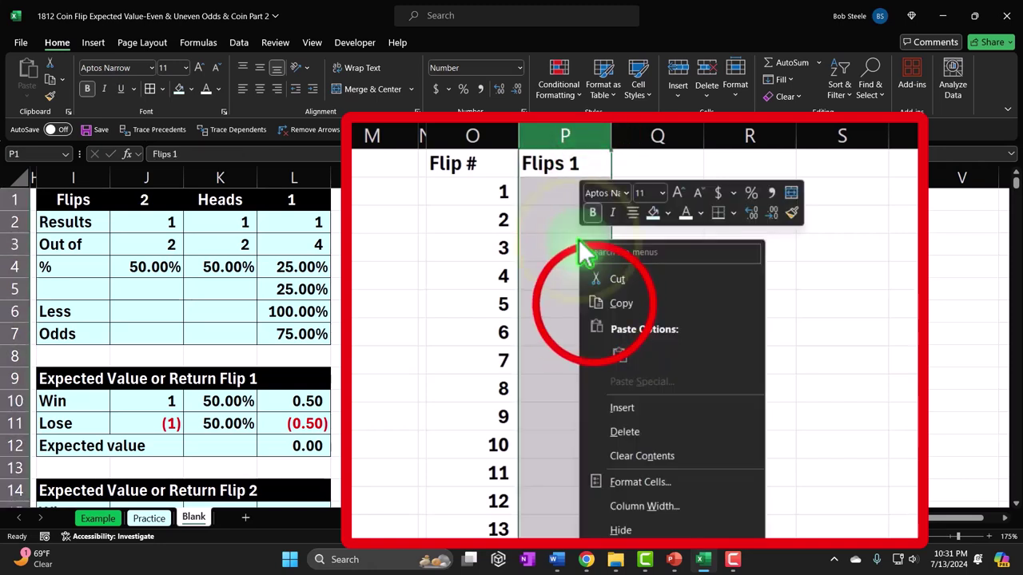
{"action": "left_click", "coordinate": [595, 302]}
{"action": "right_click", "coordinate": [587, 240]}
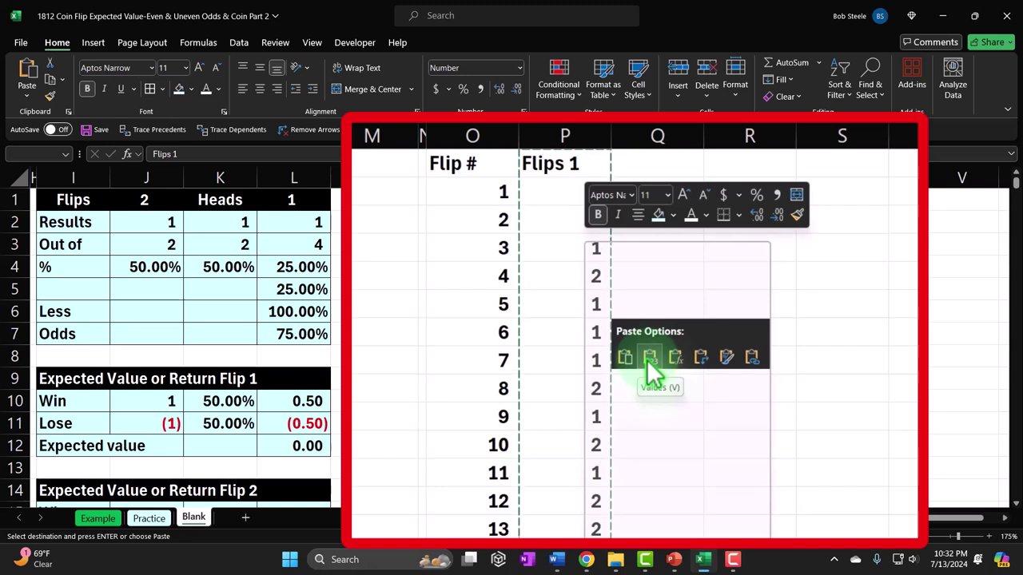
{"action": "left_click", "coordinate": [841, 302]}
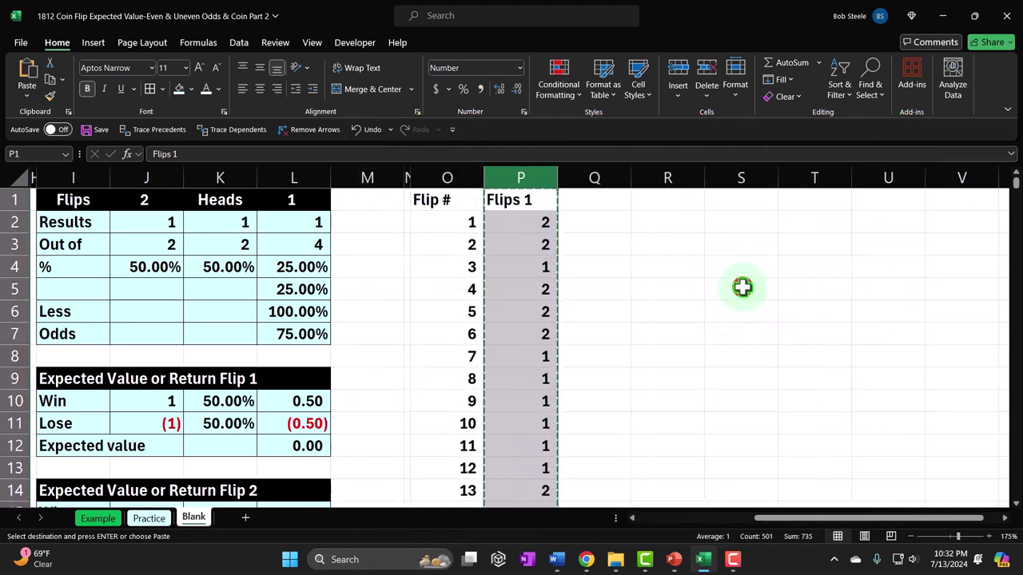
{"action": "key", "text": "F9"}
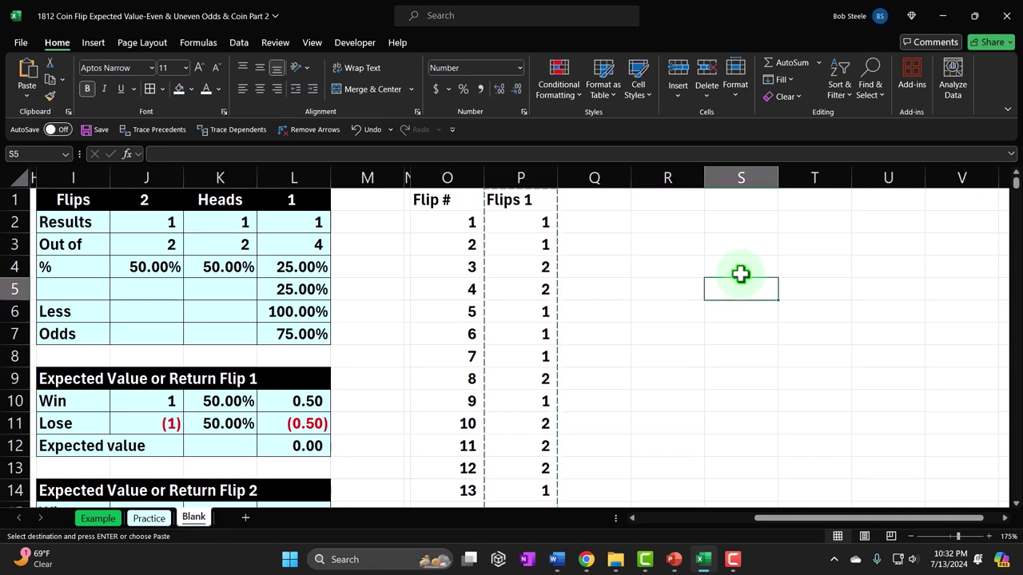
Add the headers Flips 2 in Q1 and Flips 3 in R1, then select the header row O1:R1
{"action": "key", "text": "Left"}
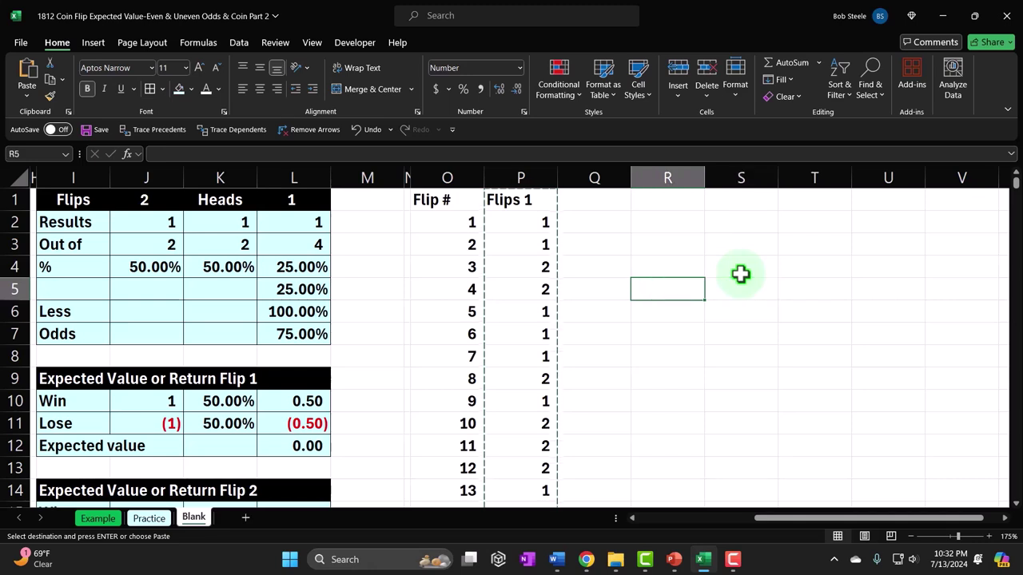
{"action": "key", "text": "Left"}
{"action": "key", "text": "Up"}
{"action": "key", "text": "Up"}
{"action": "key", "text": "Up"}
{"action": "key", "text": "Up"}
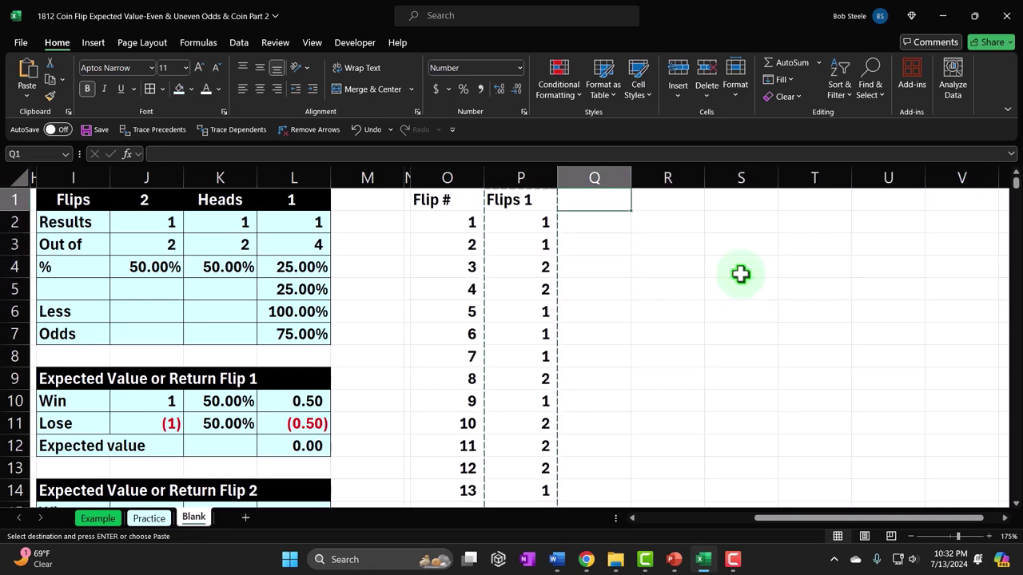
{"action": "type", "text": "P"}
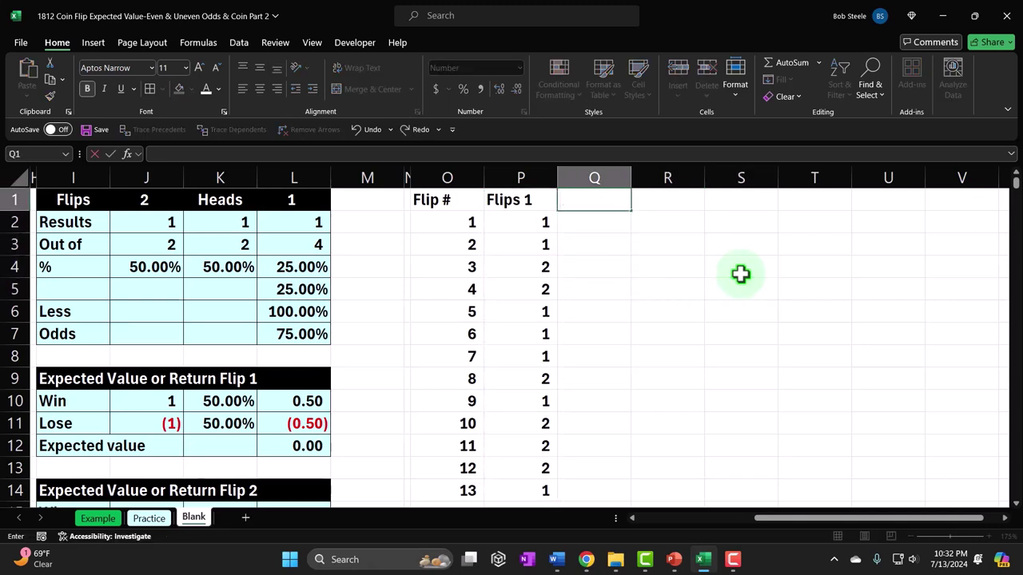
{"action": "type", "text": "lips"}
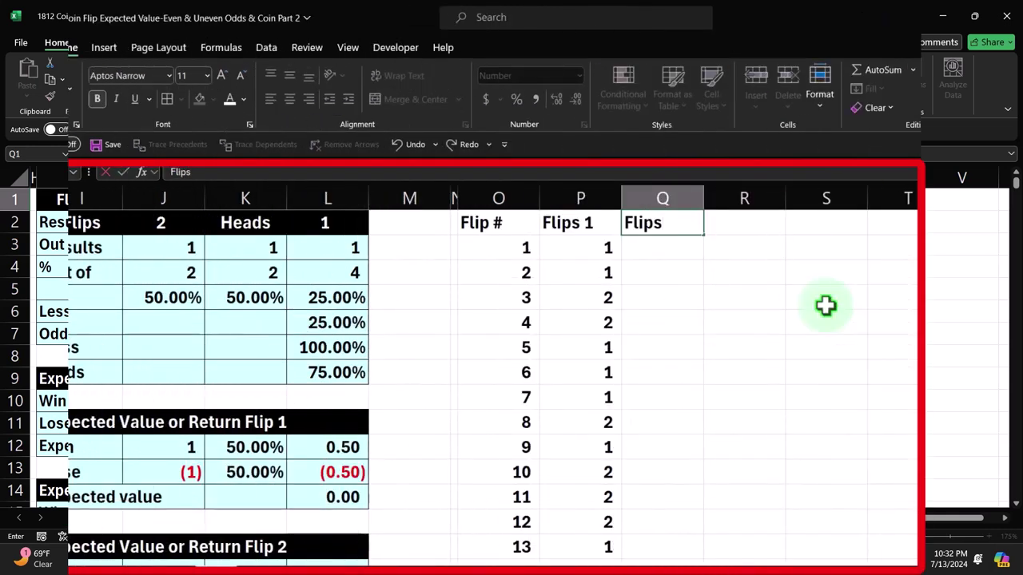
{"action": "key", "text": "Return"}
{"action": "key", "text": "Right"}
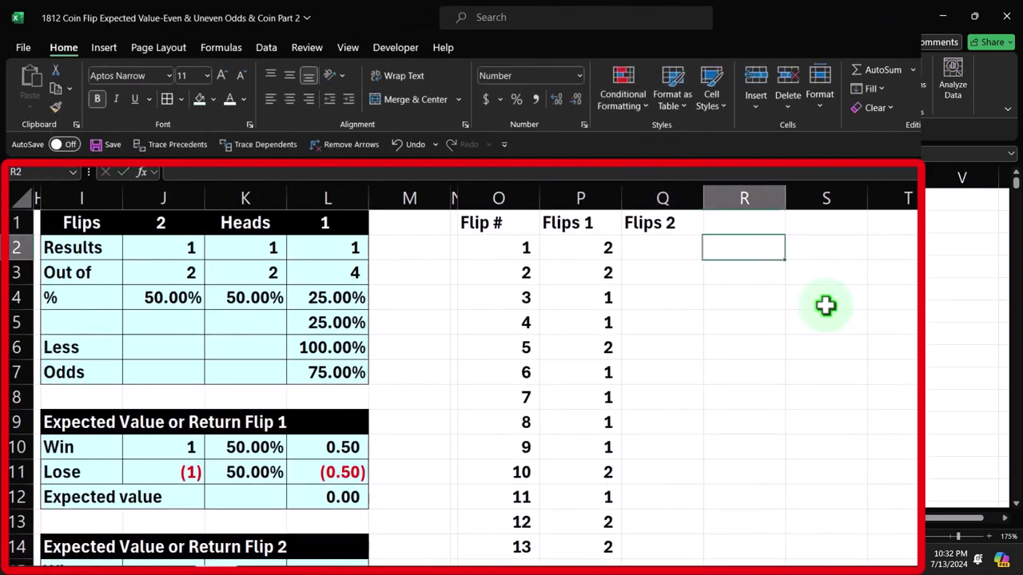
{"action": "key", "text": "Up"}
{"action": "type", "text": "F"}
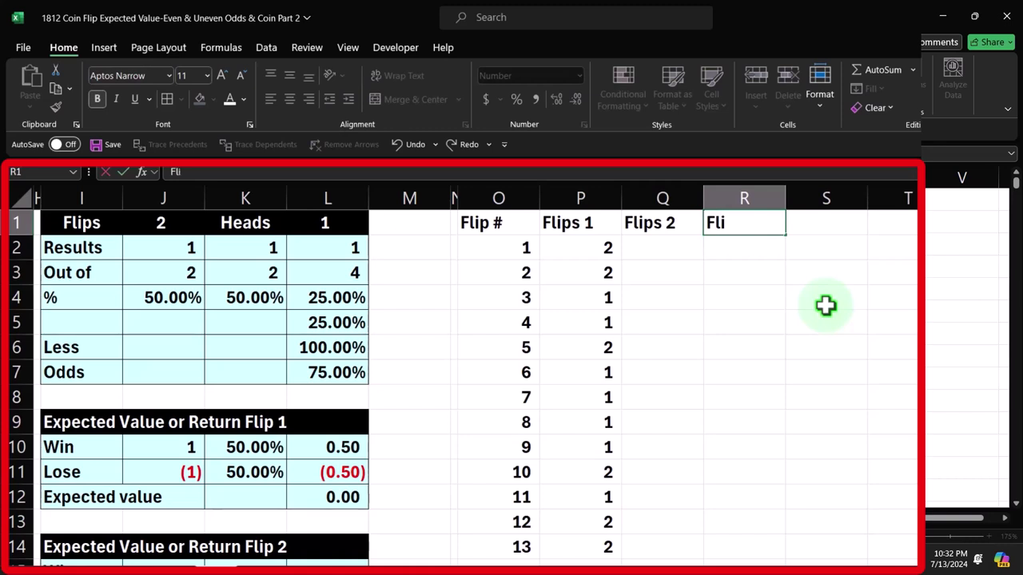
{"action": "type", "text": "lips 3"}
{"action": "key", "text": "Return"}
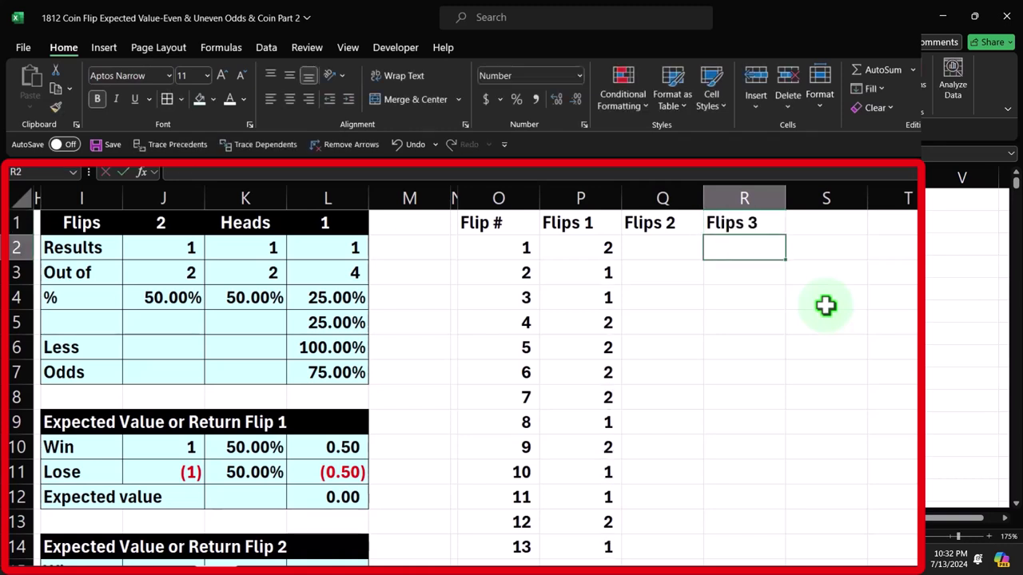
{"action": "left_click_drag", "start_coordinate": [516, 223], "coordinate": [706, 226]}
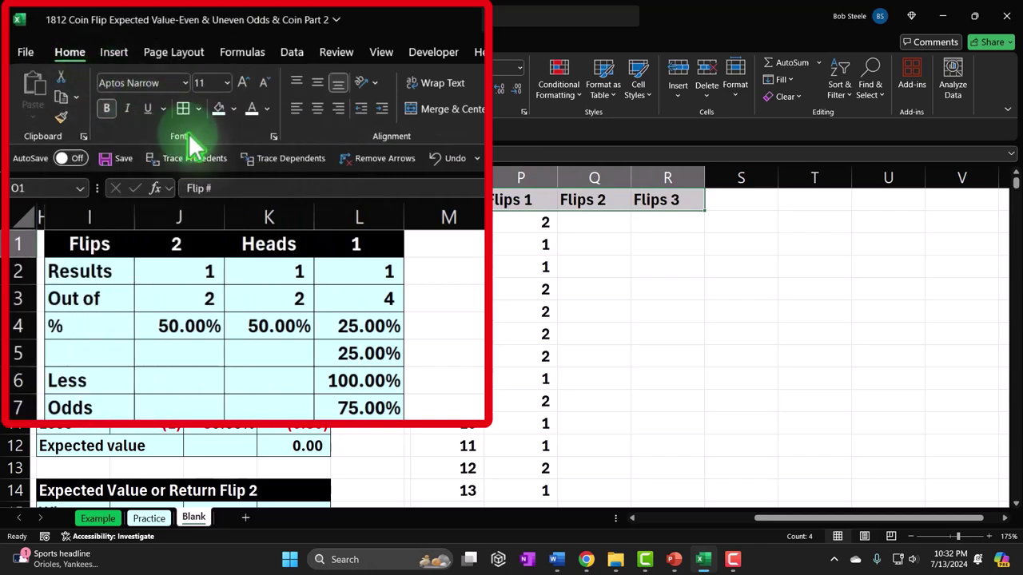
Give the O1:R1 header row a black fill and white font
{"action": "left_click", "coordinate": [233, 109]}
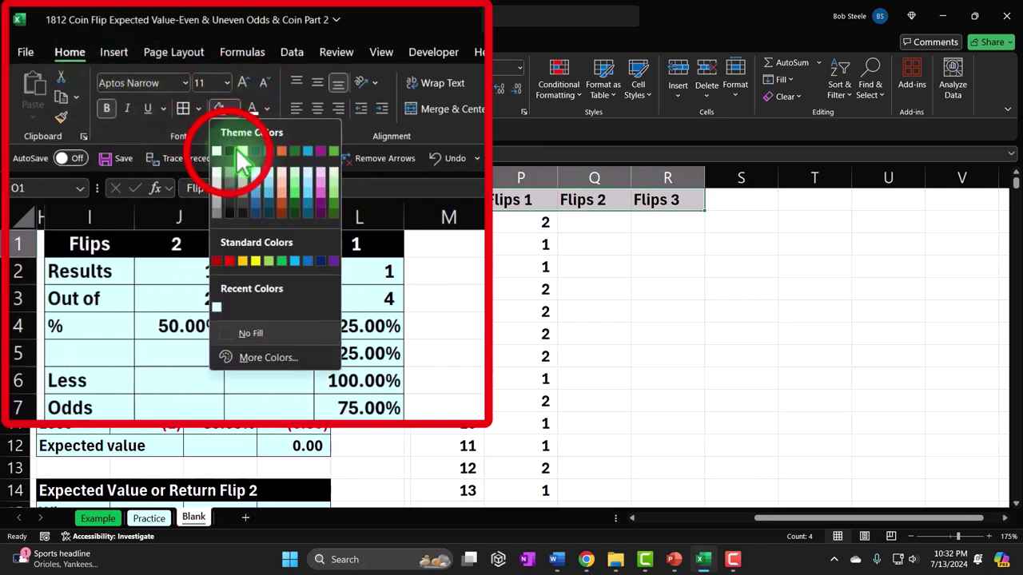
{"action": "left_click", "coordinate": [229, 151]}
{"action": "left_click", "coordinate": [250, 111]}
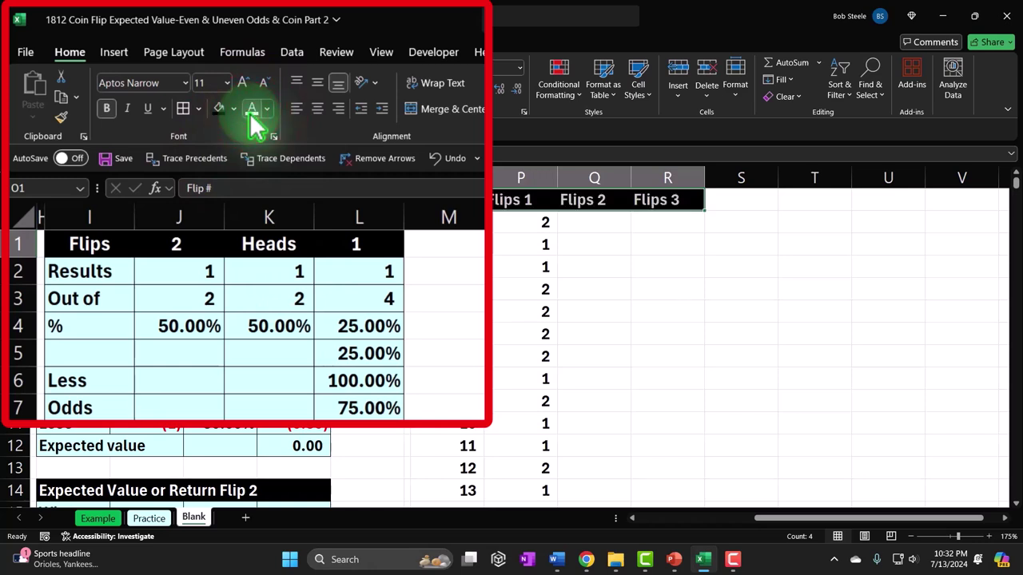
{"action": "left_click", "coordinate": [471, 222]}
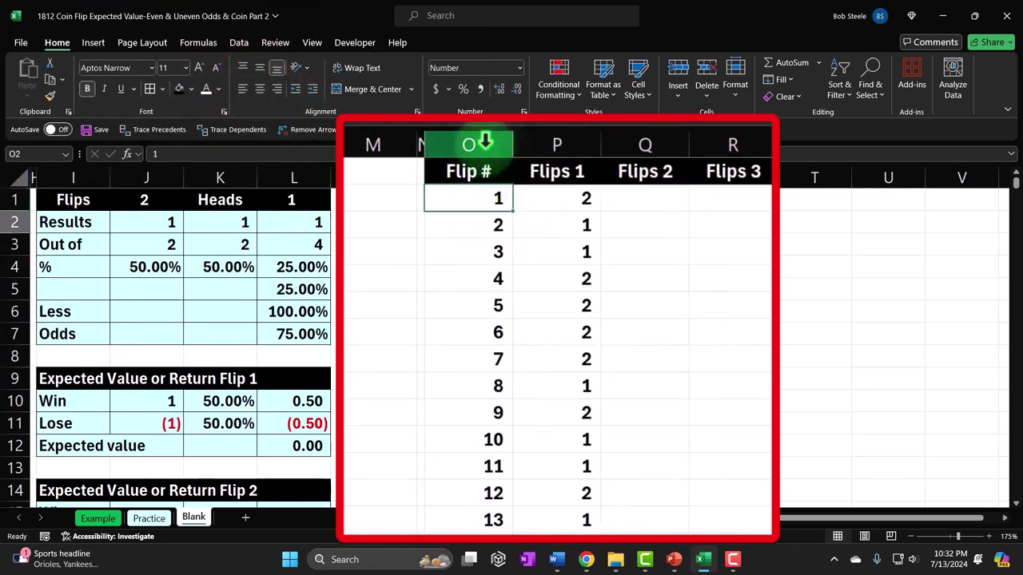
AutoFit columns O–R and copy the P2 flip formula across into Q2 and R2
{"action": "left_click_drag", "start_coordinate": [484, 144], "coordinate": [698, 143]}
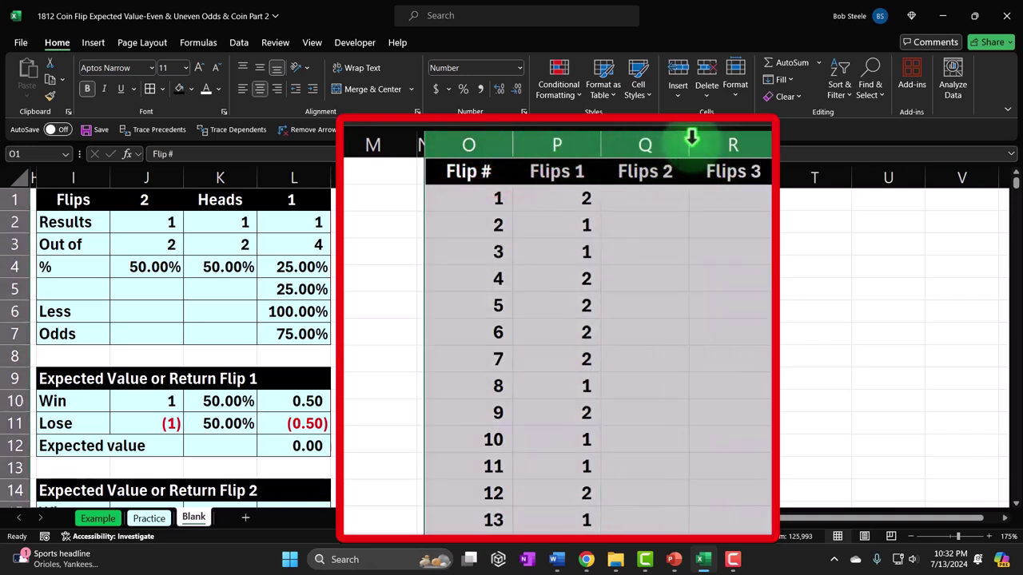
{"action": "left_click", "coordinate": [689, 142]}
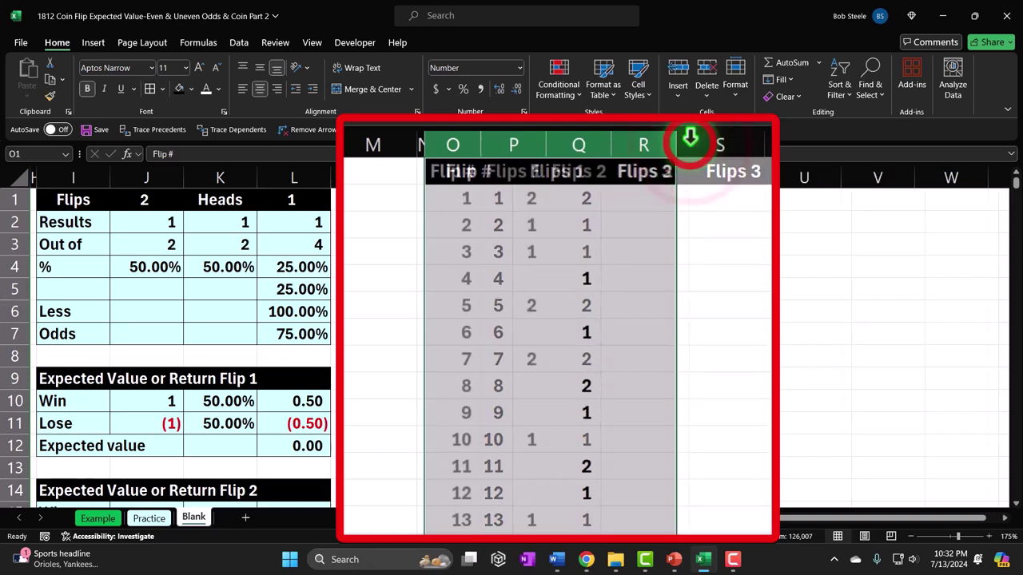
{"action": "left_click", "coordinate": [530, 200]}
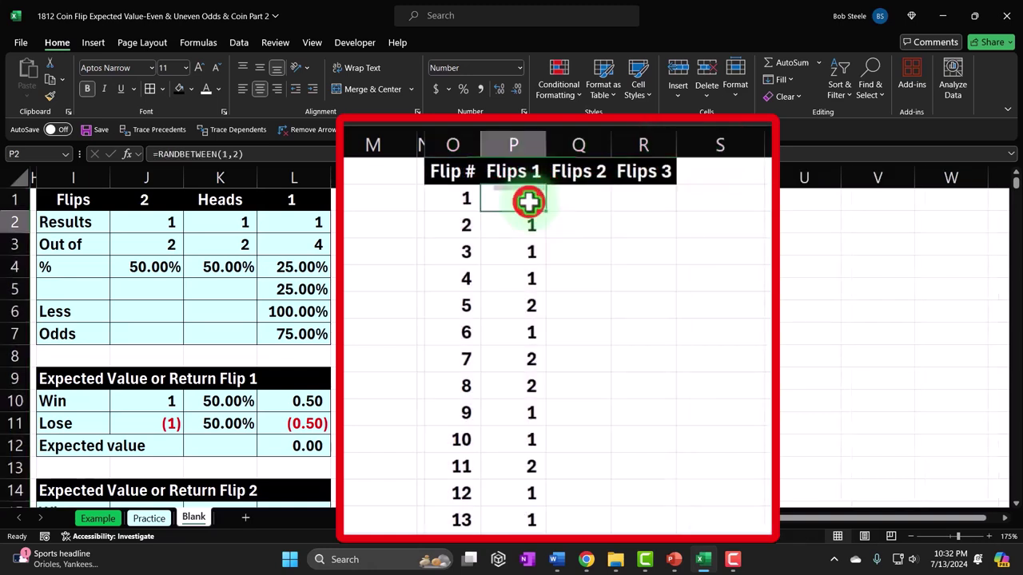
{"action": "left_click_drag", "start_coordinate": [550, 214], "coordinate": [646, 215]}
{"action": "left_click", "coordinate": [590, 200]}
{"action": "double_click", "coordinate": [590, 200]}
{"action": "key", "text": "Return"}
Fill Flips 2 and Flips 3 down to row 501 and select the whole flip table
{"action": "left_click_drag", "start_coordinate": [589, 200], "coordinate": [664, 203]}
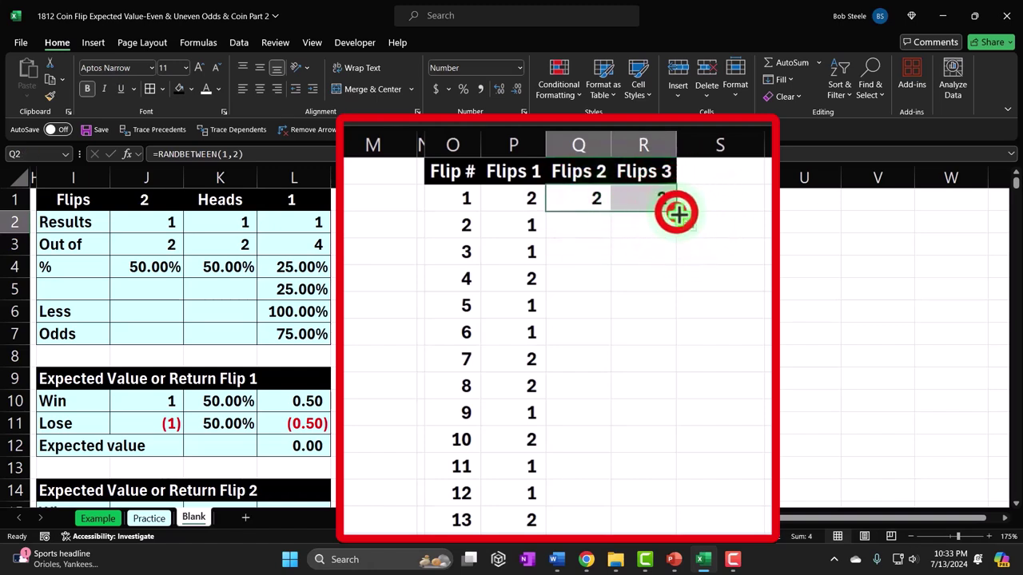
{"action": "double_click", "coordinate": [675, 209]}
{"action": "key", "text": "Left"}
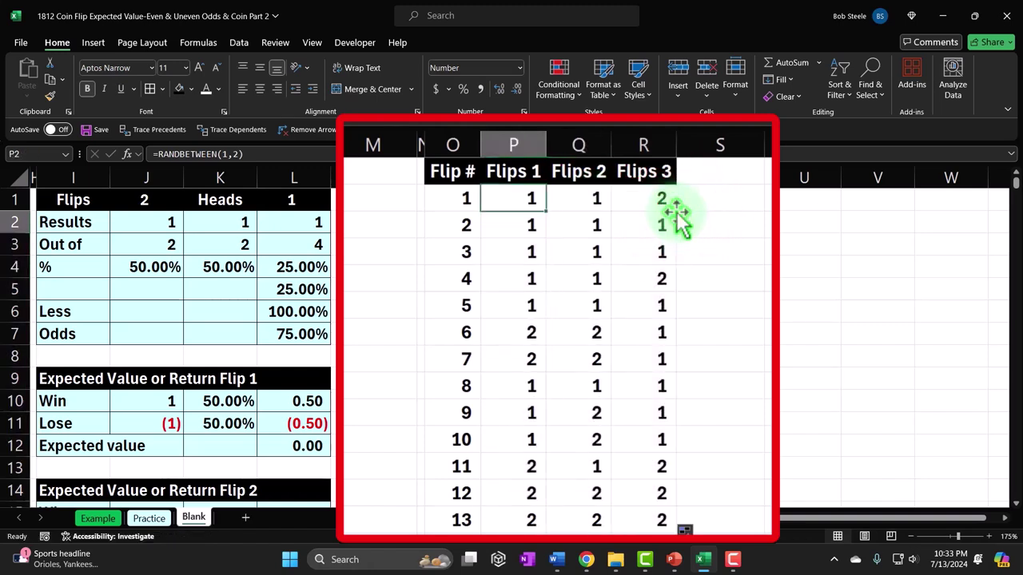
{"action": "key", "text": "ctrl+shift+Down"}
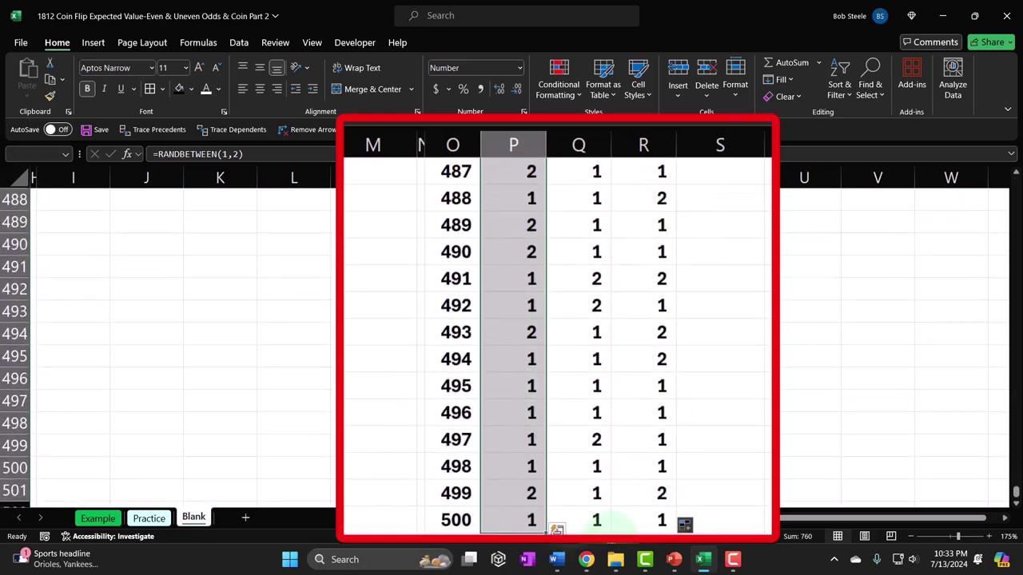
{"action": "left_click_drag", "start_coordinate": [1016, 492], "coordinate": [1004, 164]}
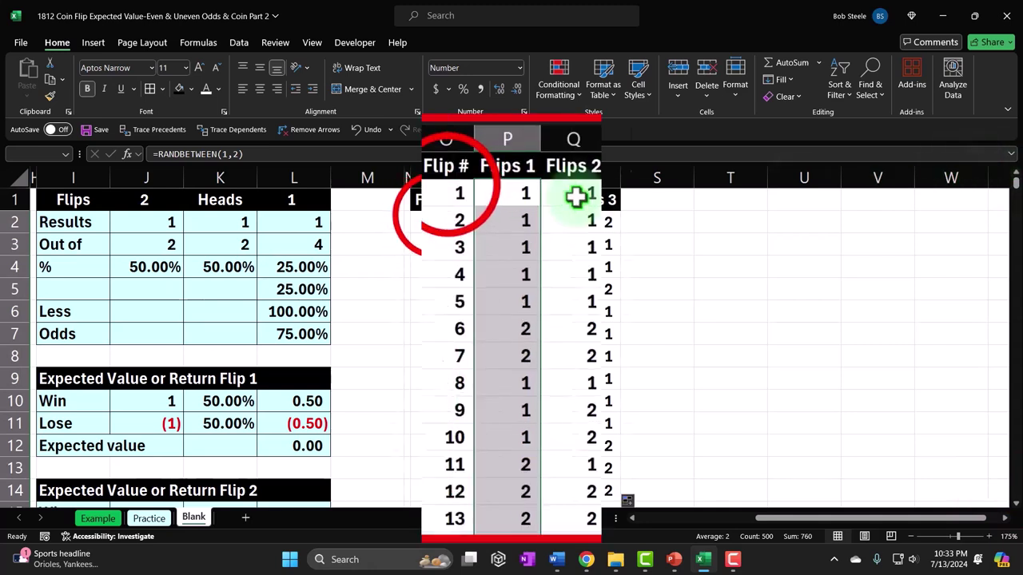
{"action": "left_click_drag", "start_coordinate": [432, 188], "coordinate": [613, 183]}
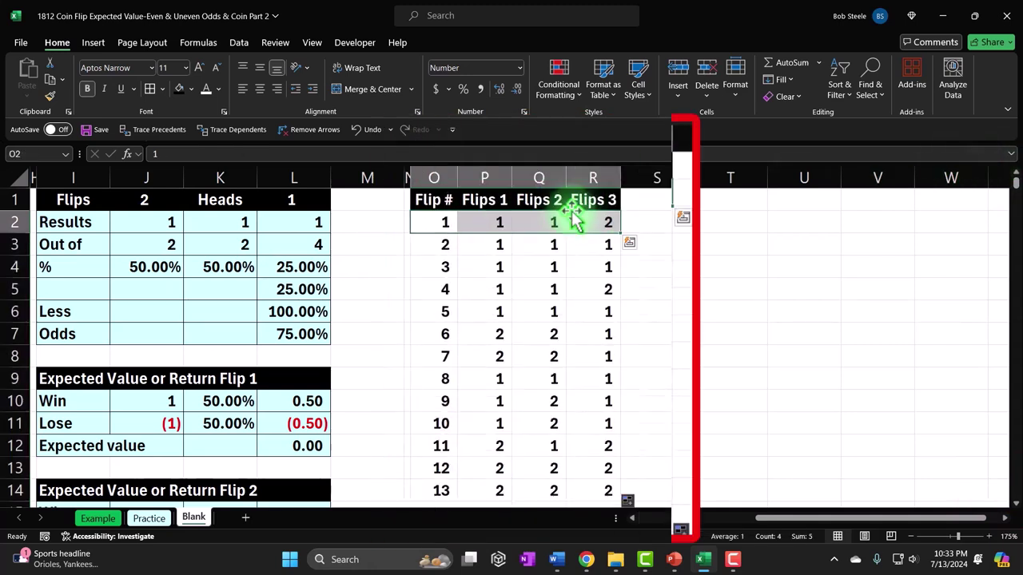
{"action": "key", "text": "ctrl+shift+Down"}
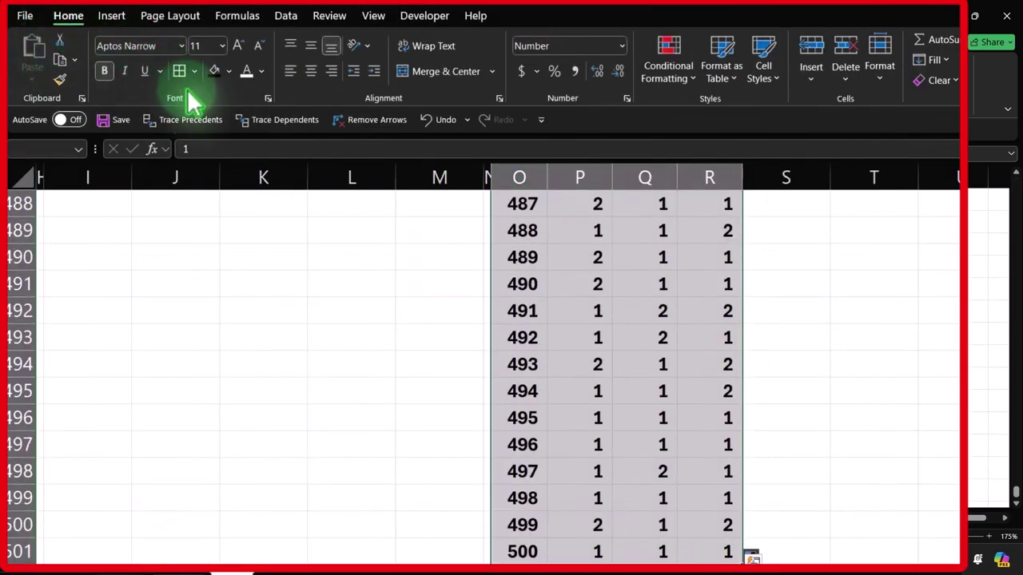
Give the flip table a light cyan fill with borders around every cell
{"action": "left_click", "coordinate": [228, 71]}
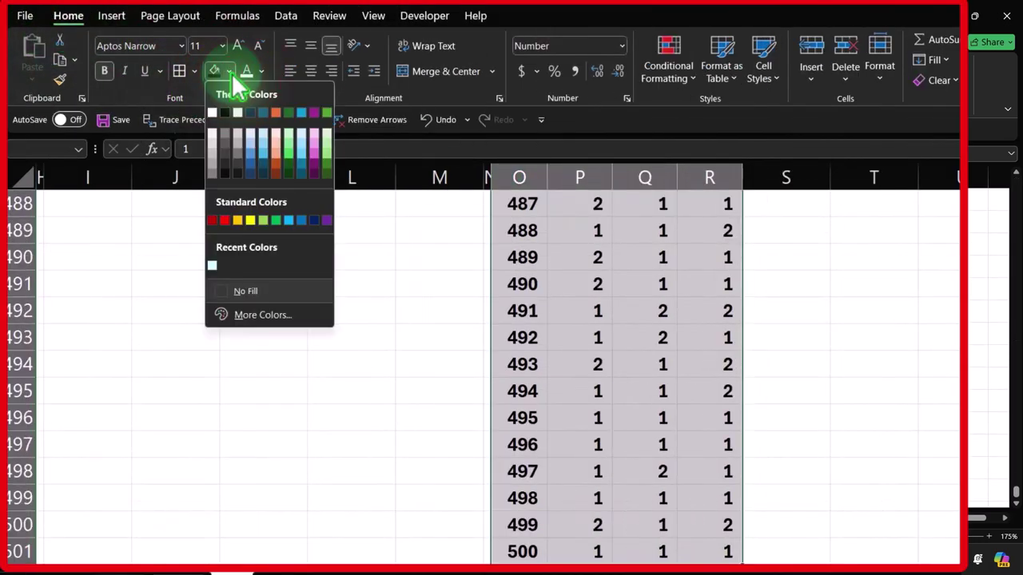
{"action": "left_click", "coordinate": [213, 266]}
{"action": "key", "text": "ctrl+BackSpace"}
{"action": "left_click", "coordinate": [179, 74]}
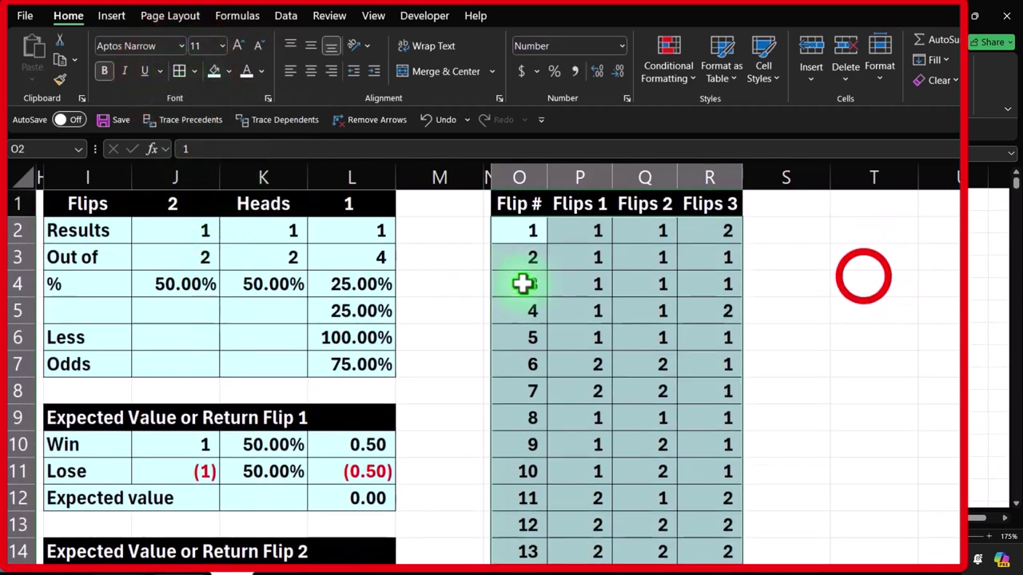
{"action": "left_click", "coordinate": [862, 275]}
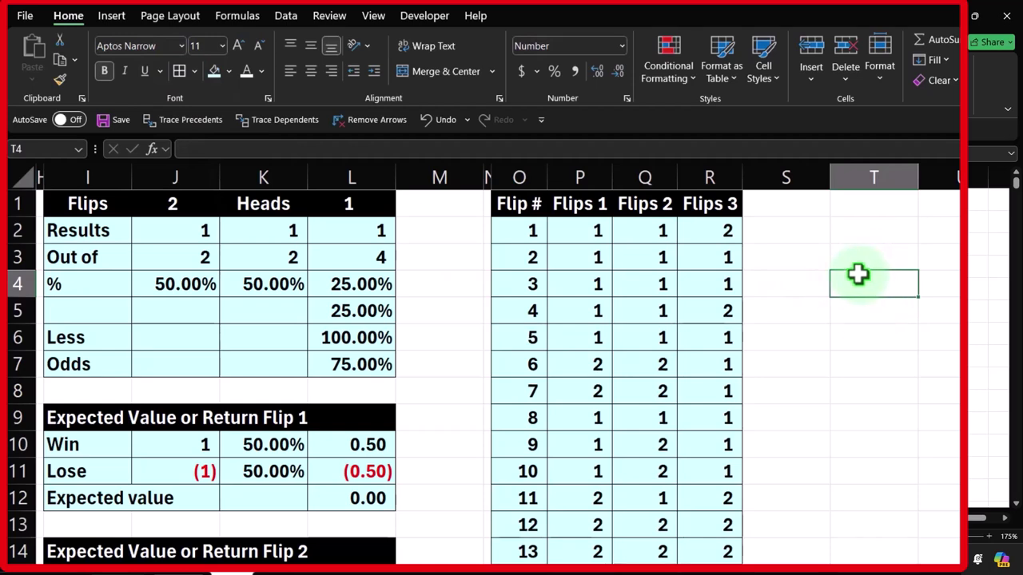
Fill the Flips 1 header cell P1 green, then select Q1:R1
{"action": "left_click", "coordinate": [590, 177]}
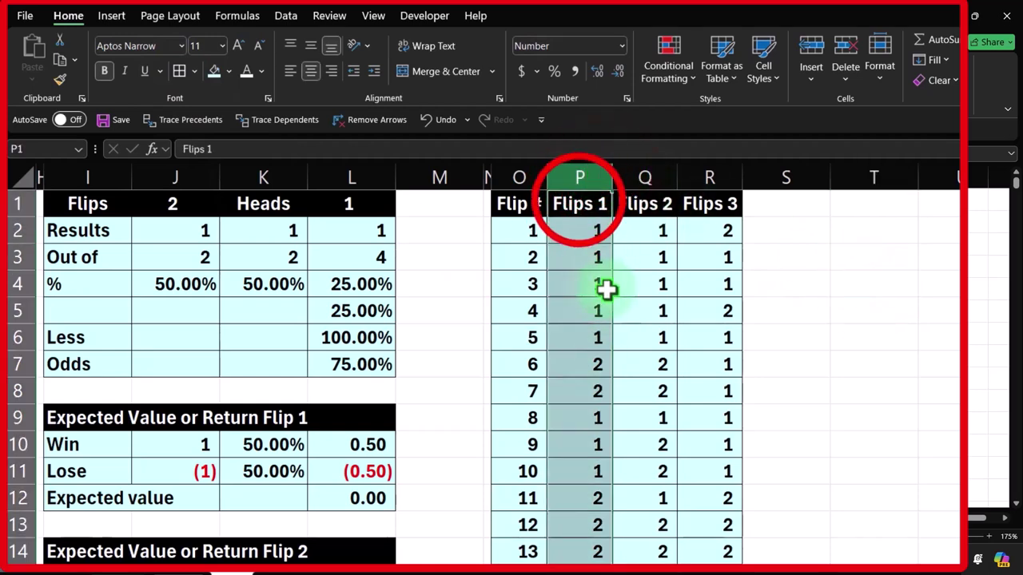
{"action": "left_click", "coordinate": [575, 204]}
{"action": "left_click", "coordinate": [228, 71]}
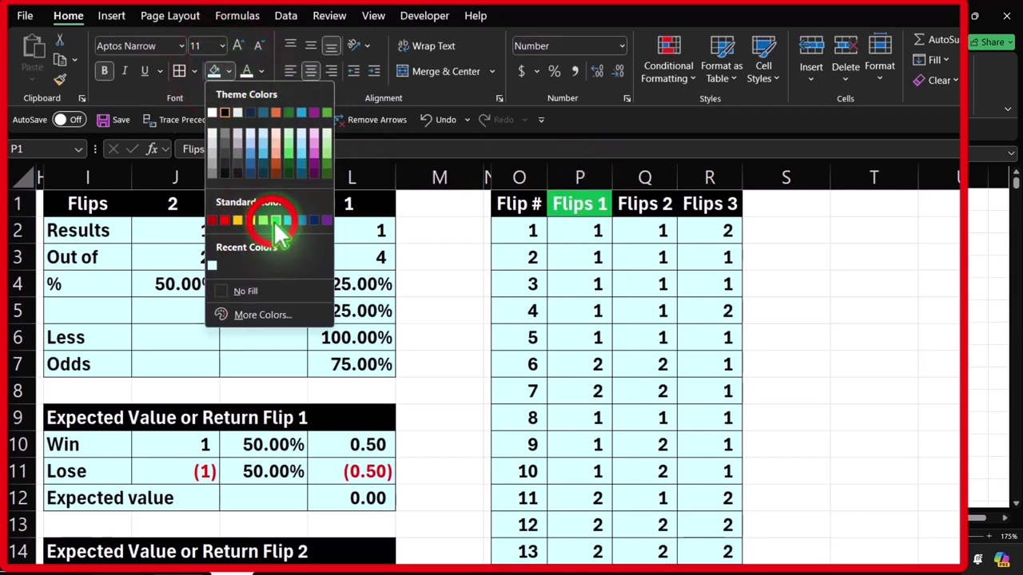
{"action": "left_click", "coordinate": [275, 222]}
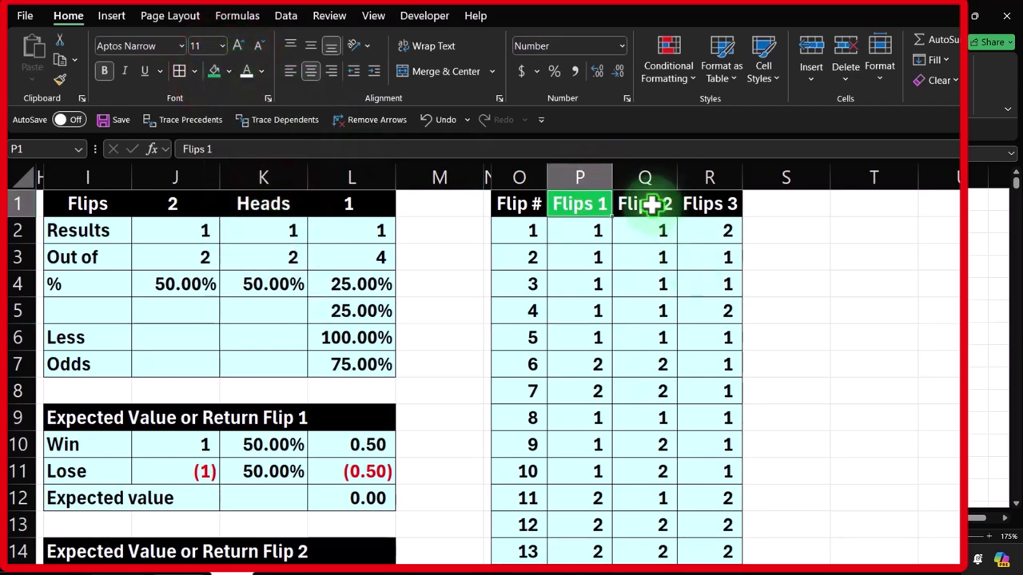
{"action": "left_click_drag", "start_coordinate": [653, 205], "coordinate": [697, 205]}
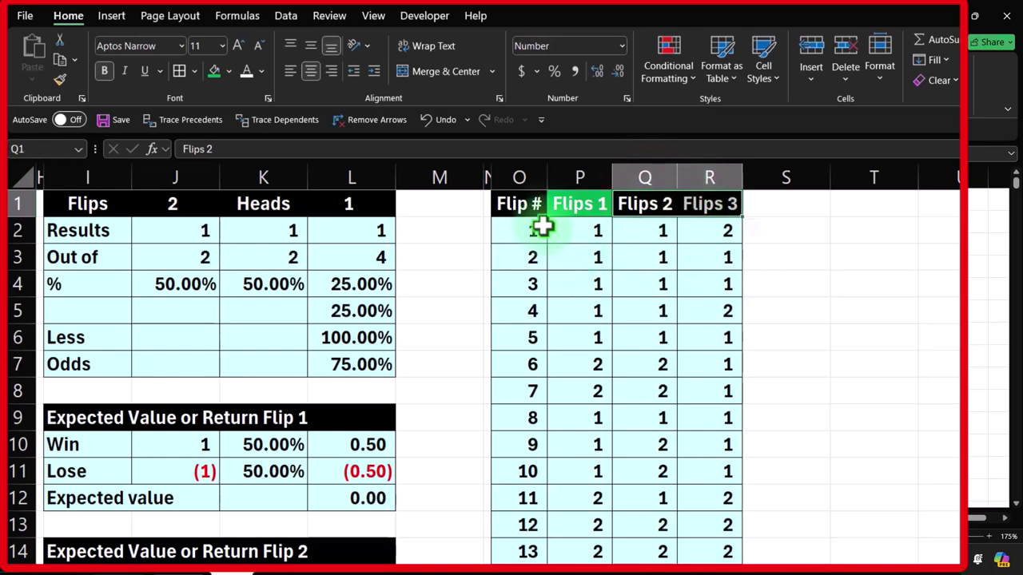
Copy spacer column N's narrow width onto column S with Format Painter
{"action": "left_click", "coordinate": [487, 166]}
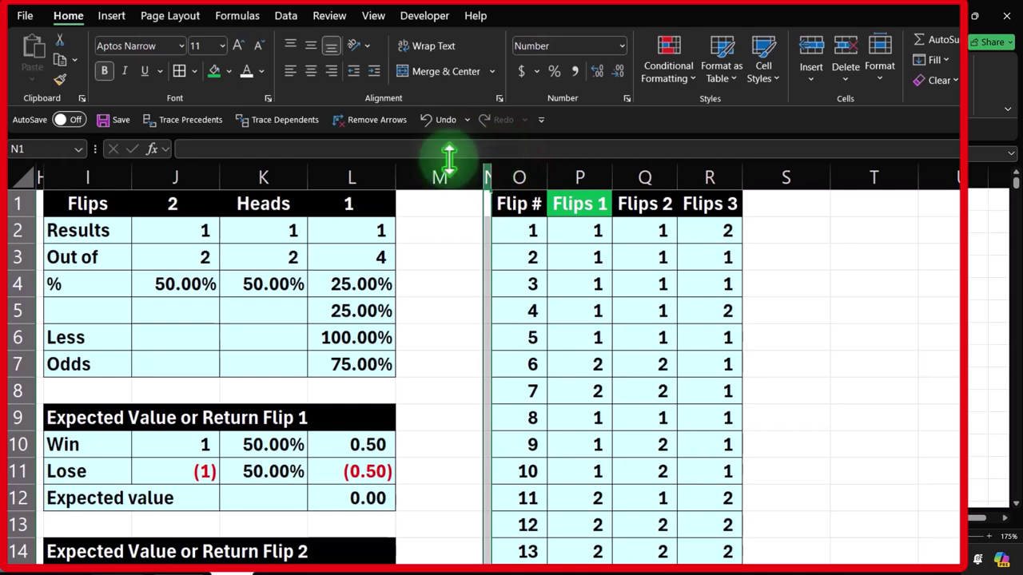
{"action": "left_click", "coordinate": [60, 79]}
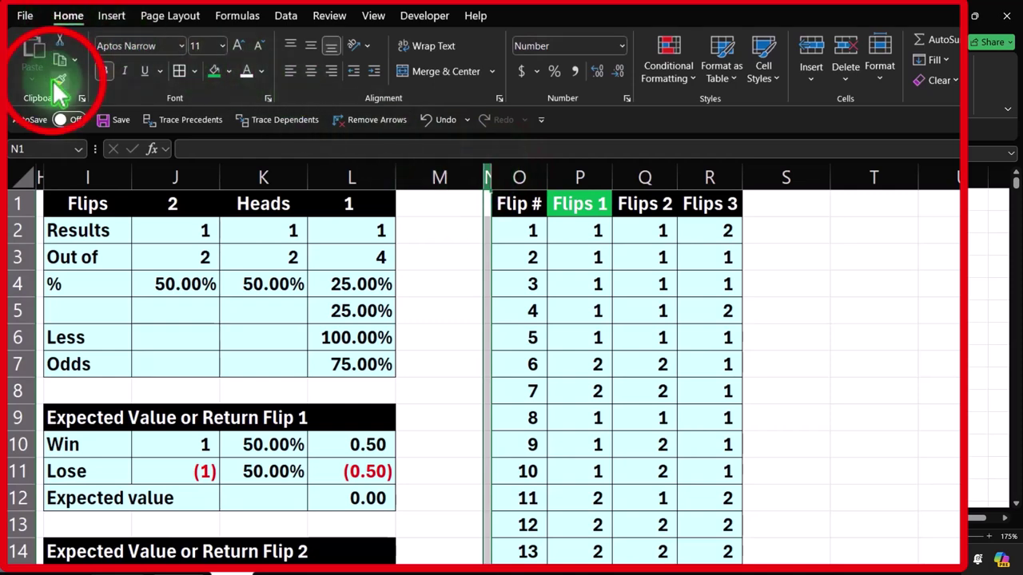
{"action": "left_click", "coordinate": [804, 174]}
Type the label Results in T1 and H in T2
{"action": "left_click", "coordinate": [795, 203]}
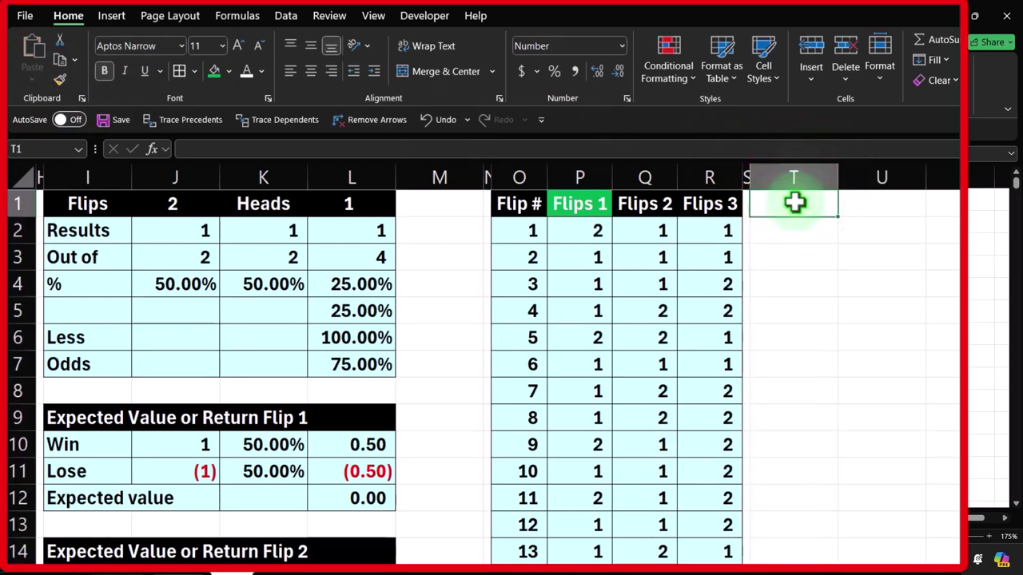
{"action": "type", "text": "Results"}
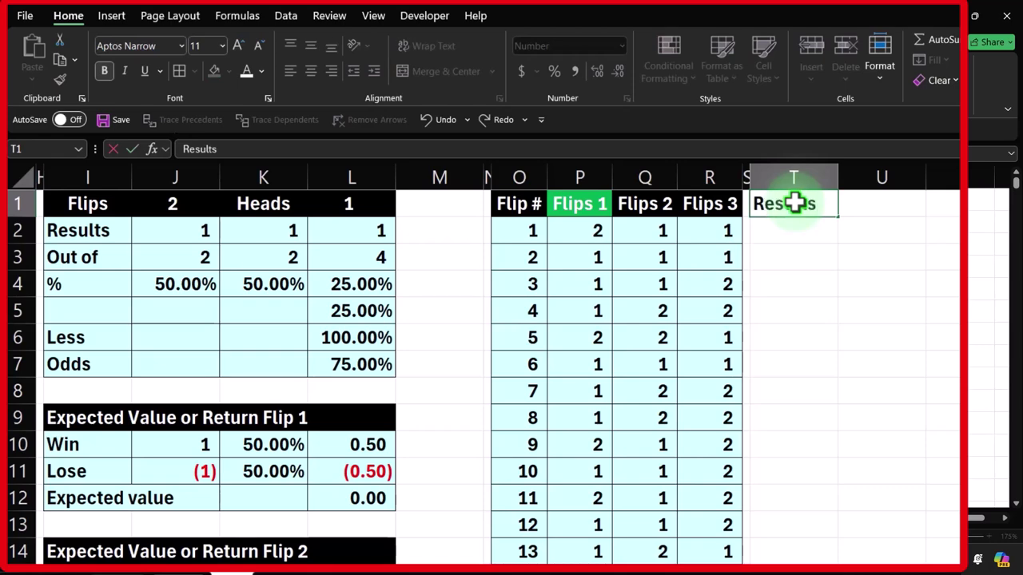
{"action": "key", "text": "Tab"}
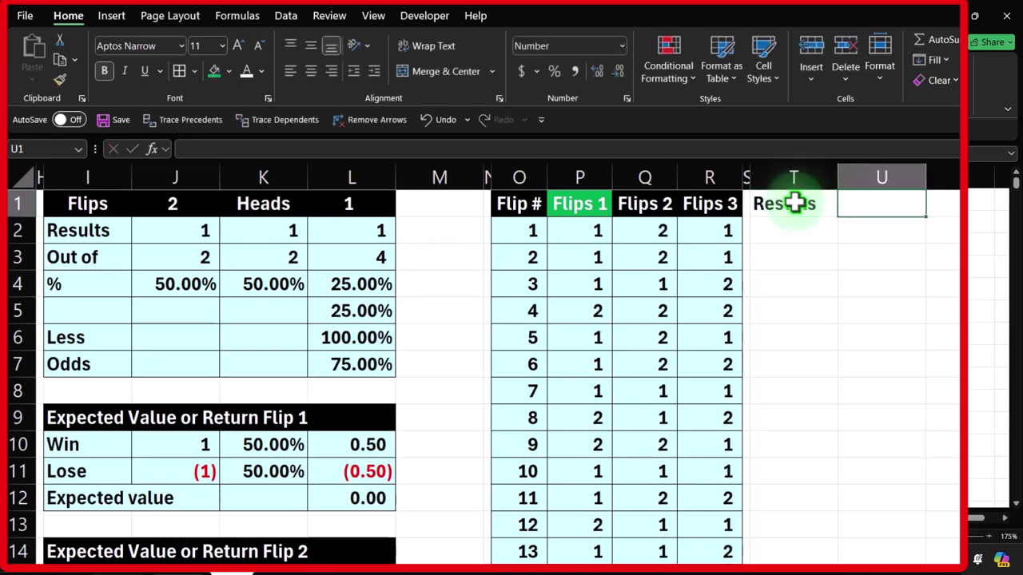
{"action": "key", "text": "Return"}
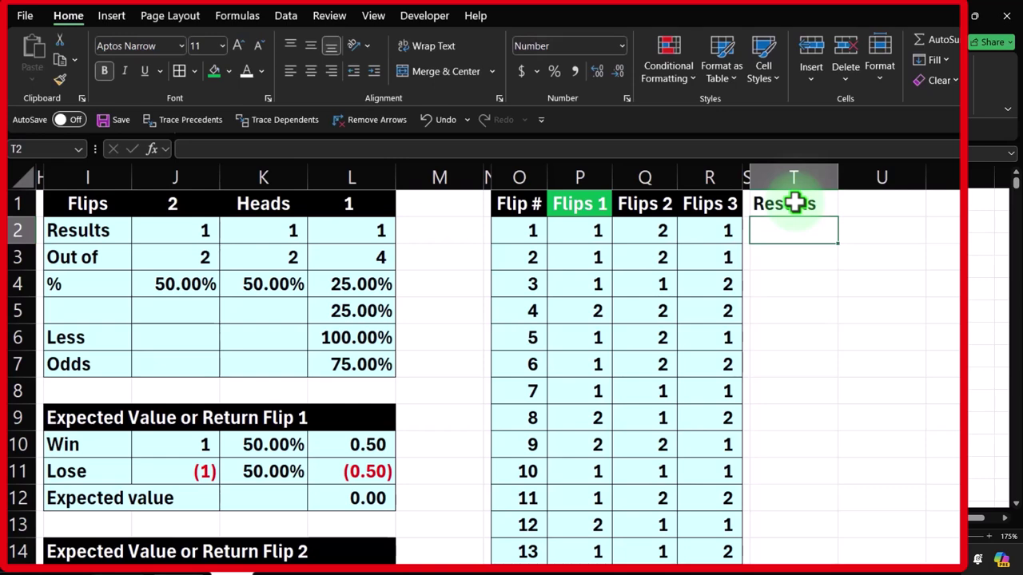
{"action": "type", "text": "H"}
{"action": "key", "text": "Return"}
Enter T in T3, then the values 1 in U2 and 2 in U3
{"action": "type", "text": "T"}
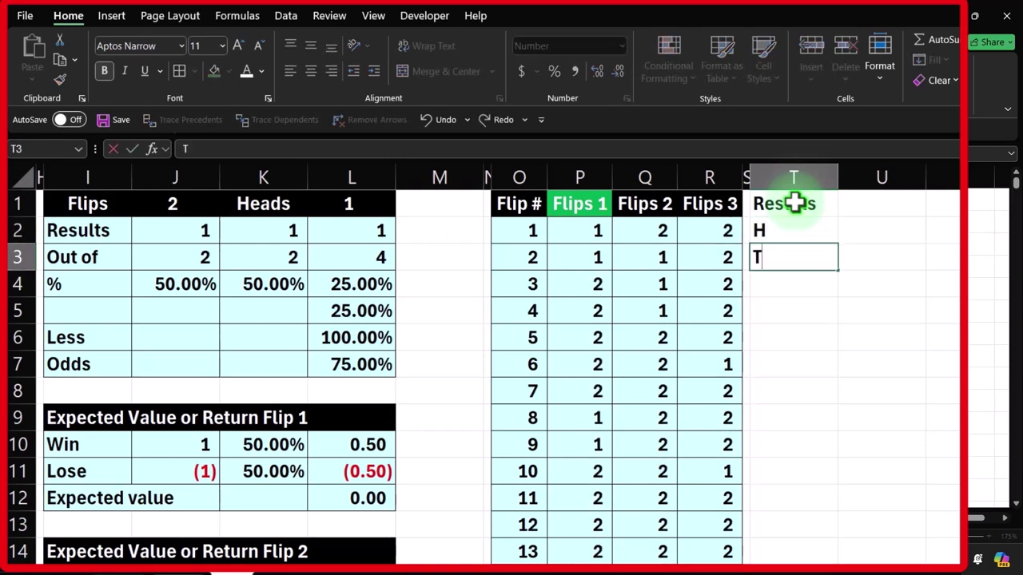
{"action": "key", "text": "Tab"}
{"action": "key", "text": "Up"}
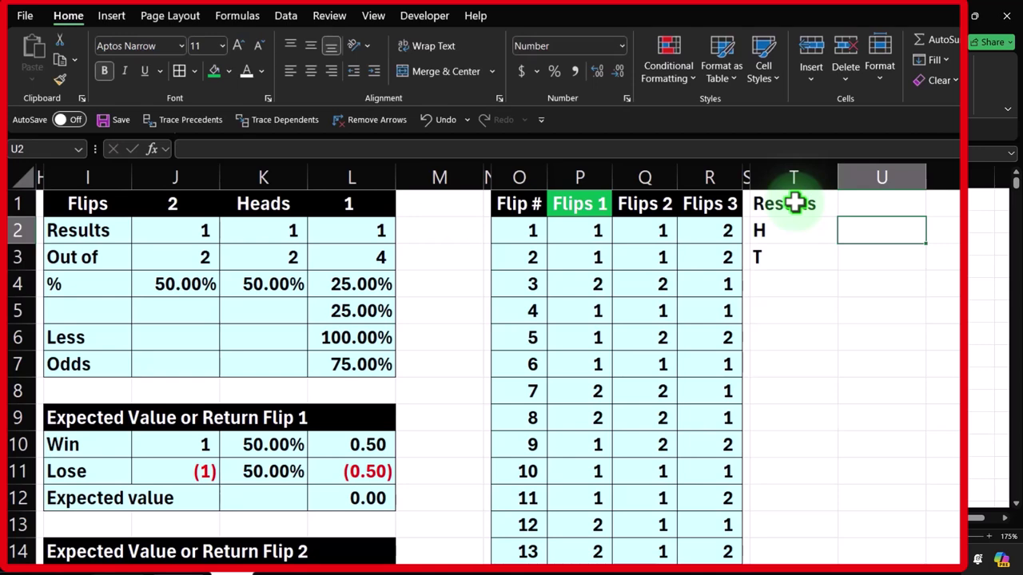
{"action": "type", "text": "1"}
{"action": "key", "text": "Return"}
{"action": "type", "text": "2"}
{"action": "key", "text": "Return"}
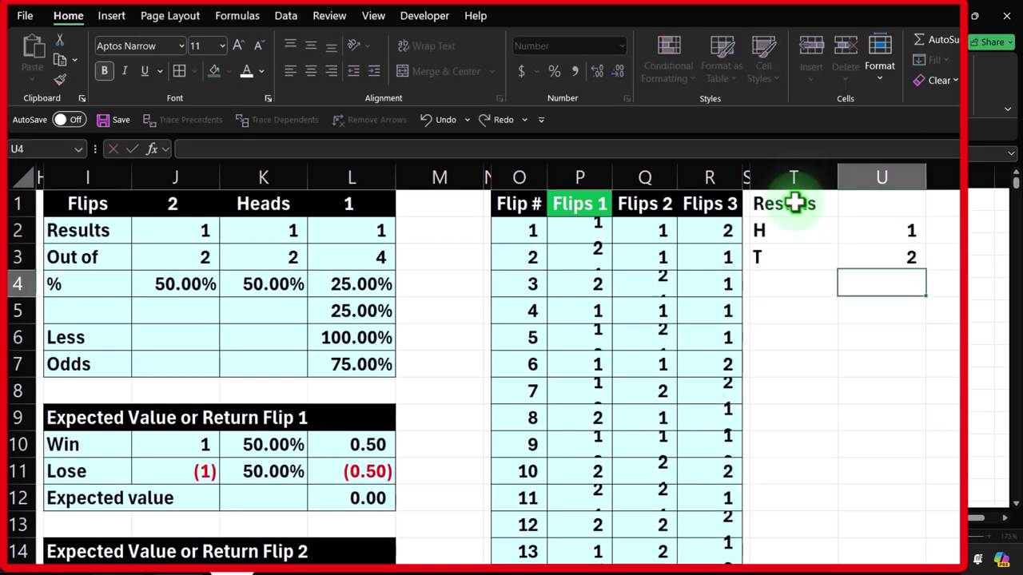
Narrow columns T and U to fit their labels and values
{"action": "left_click", "coordinate": [837, 174]}
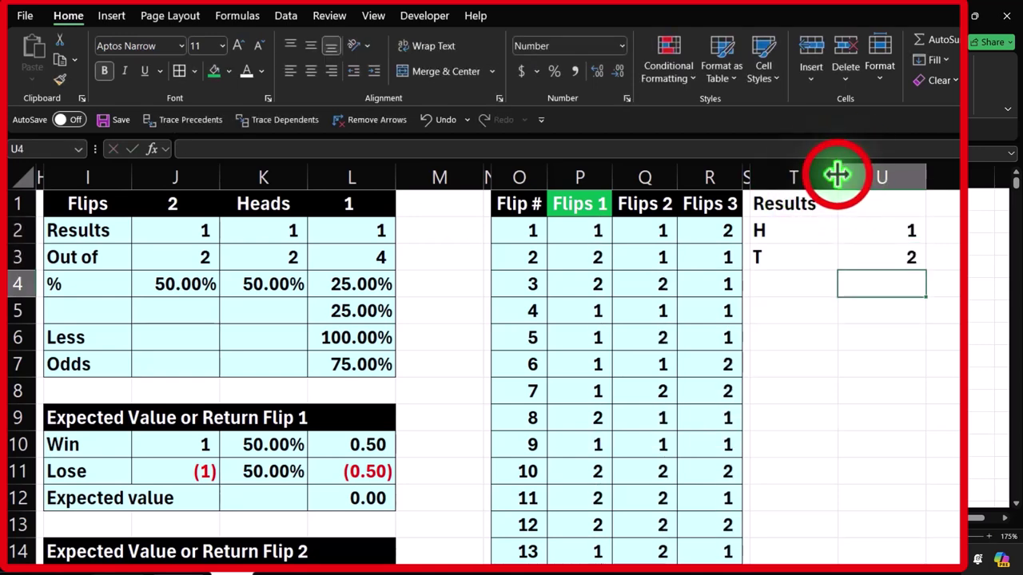
{"action": "left_click_drag", "start_coordinate": [837, 174], "coordinate": [772, 178]}
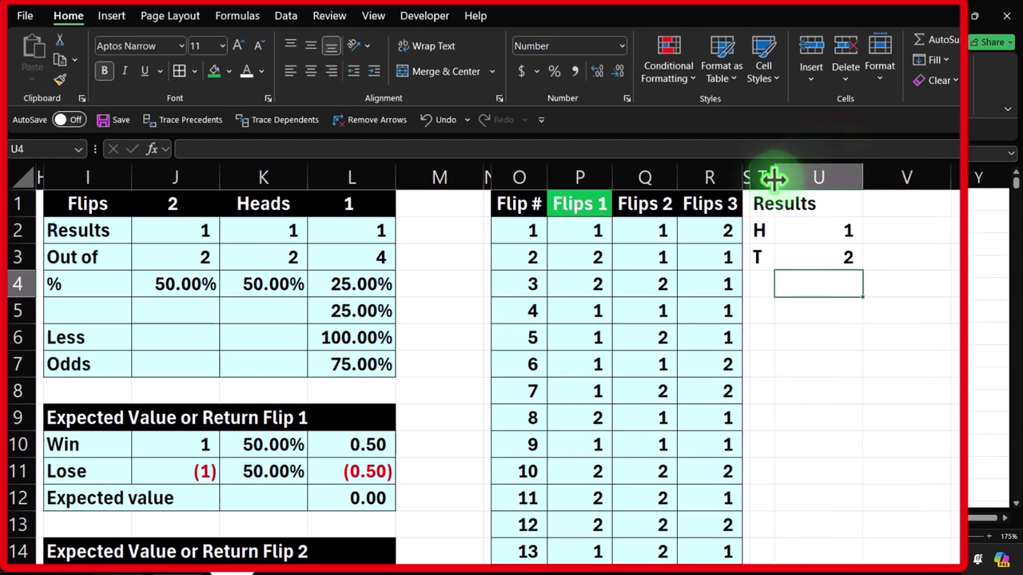
{"action": "left_click", "coordinate": [839, 168]}
{"action": "left_click_drag", "start_coordinate": [861, 171], "coordinate": [828, 180]}
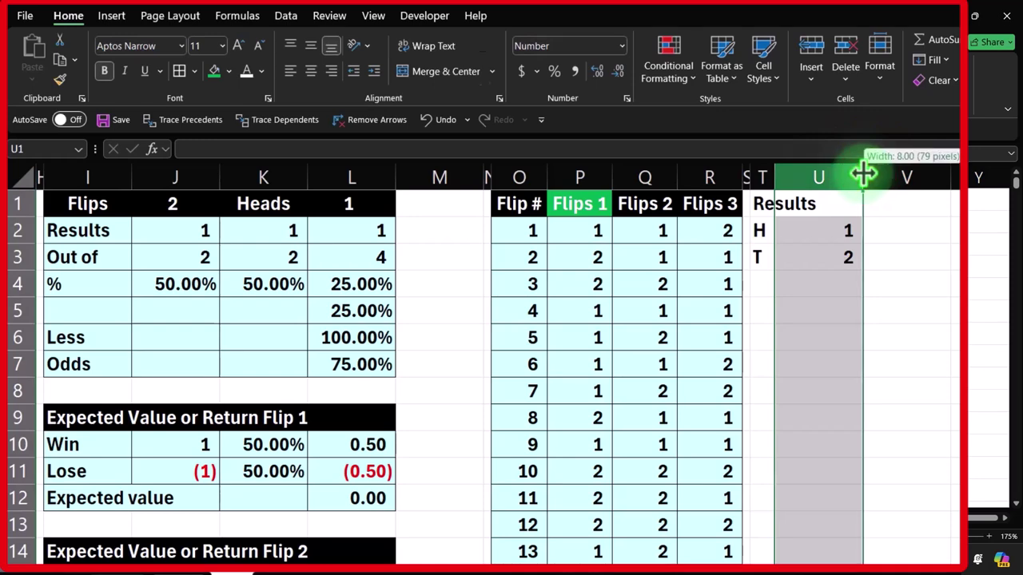
{"action": "mouse_move", "coordinate": [692, 182]}
{"action": "left_mouse_down"}
{"action": "mouse_move", "coordinate": [674, 175]}
{"action": "mouse_move", "coordinate": [684, 177]}
{"action": "left_mouse_up"}
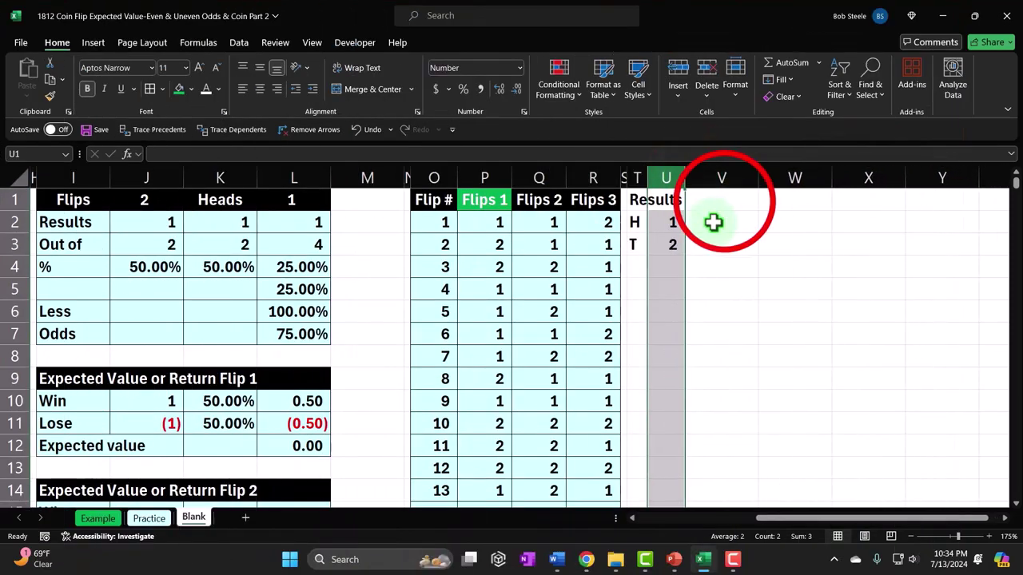
Add a Count header in V1 and enter =COUNTIF($P$2:$P$501,U2) in V2
{"action": "left_click", "coordinate": [724, 201]}
{"action": "type", "text": "Count"}
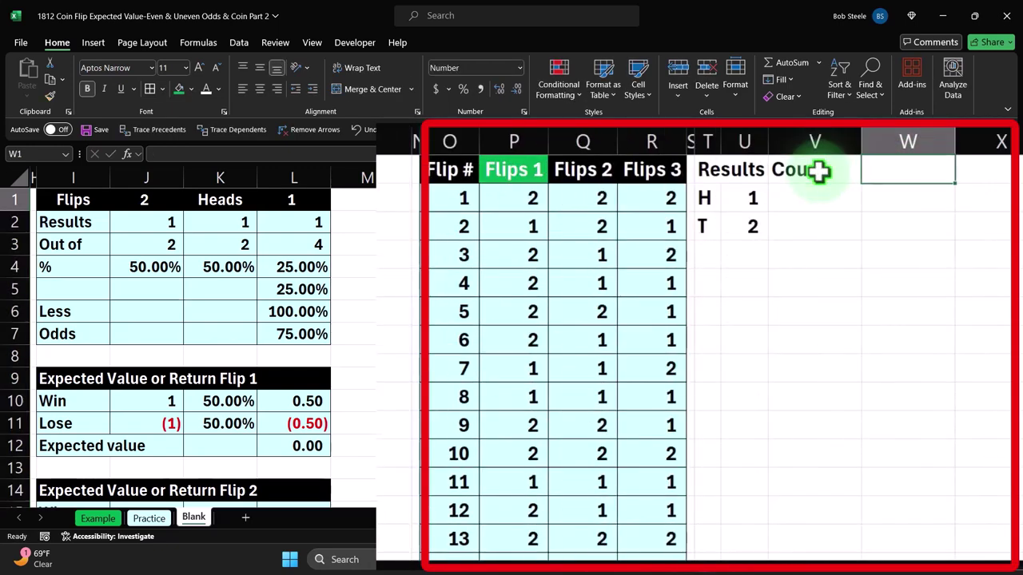
{"action": "key", "text": "Return"}
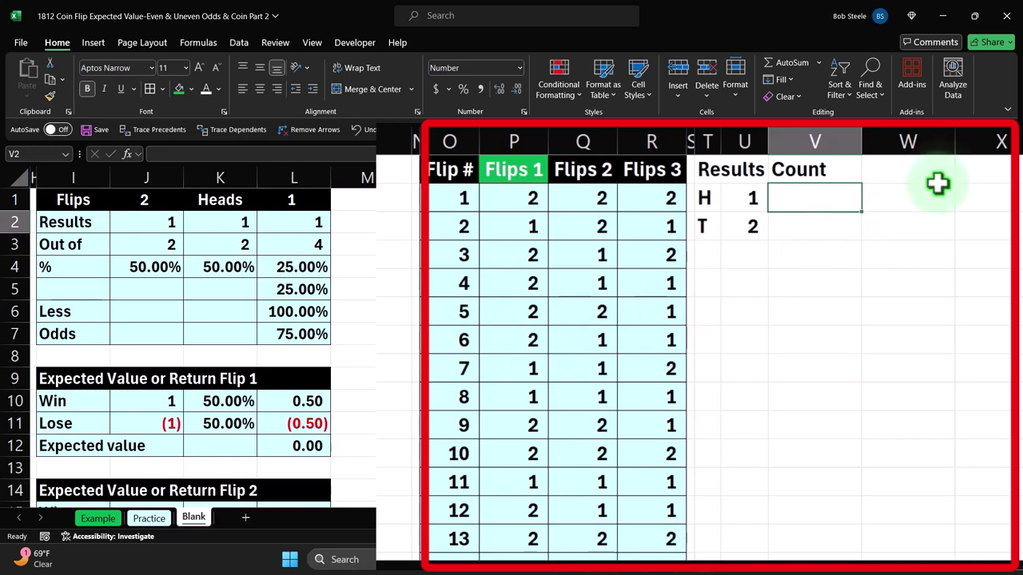
{"action": "type", "text": "="}
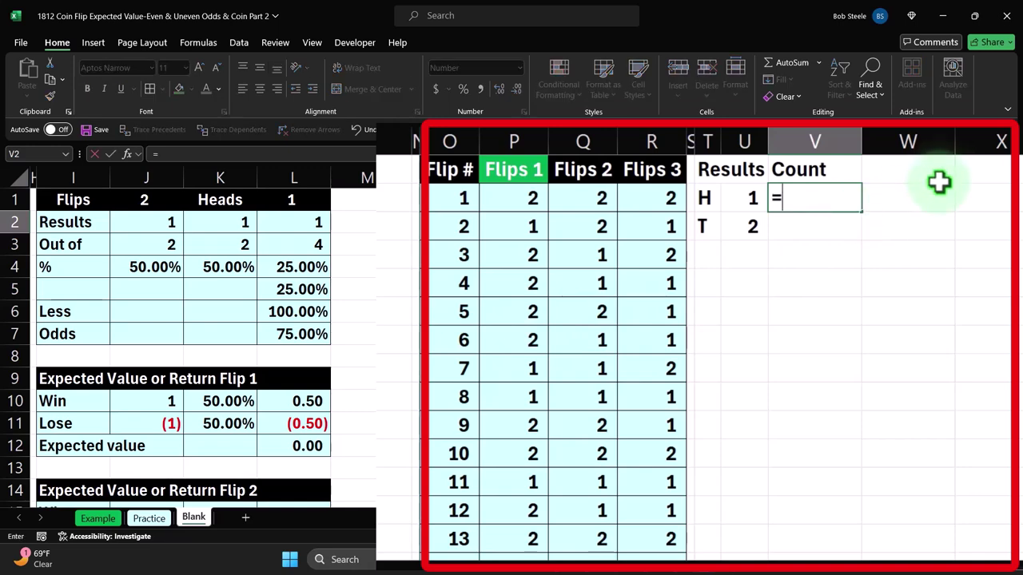
{"action": "type", "text": "countif"}
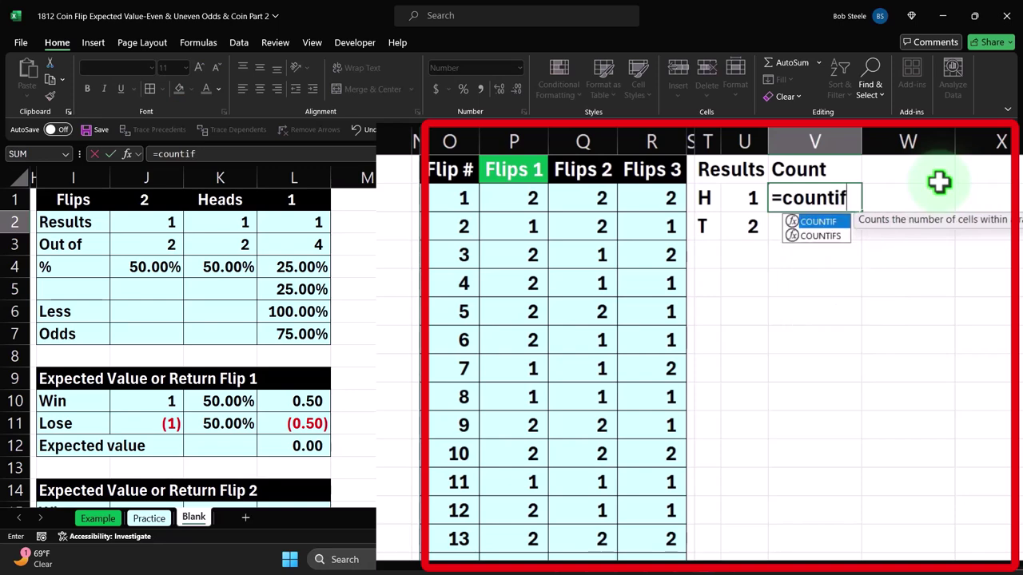
{"action": "key", "text": "Tab"}
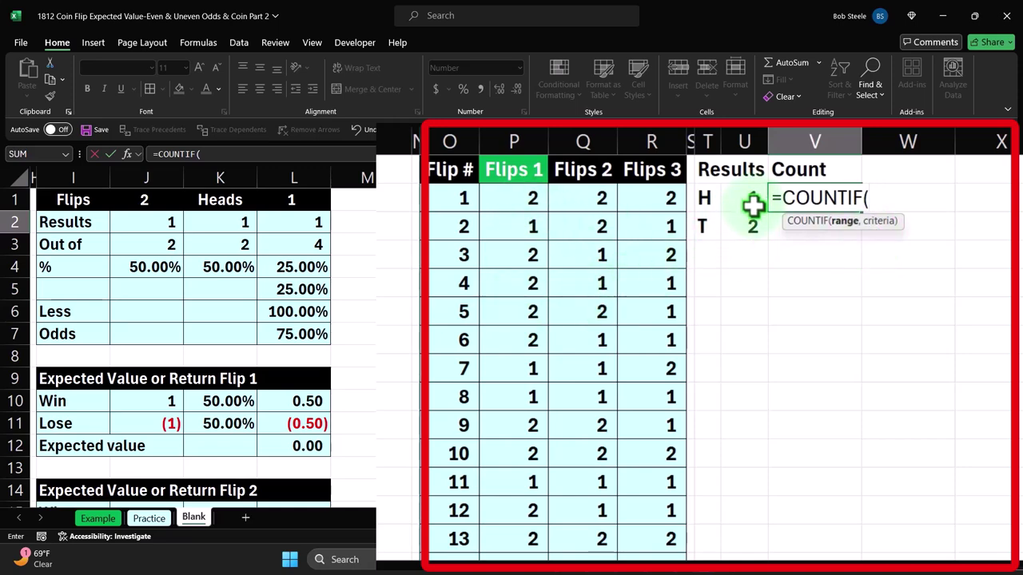
{"action": "key", "text": "Left"}
{"action": "key", "text": "Left"}
{"action": "key", "text": "Left"}
{"action": "key", "text": "Left"}
{"action": "key", "text": "Left"}
{"action": "key", "text": "Left"}
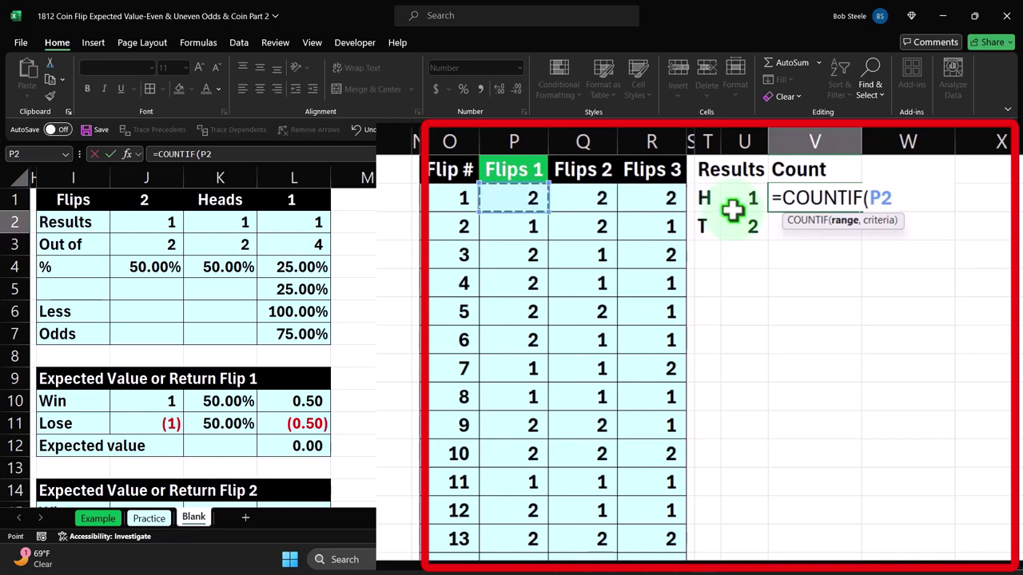
{"action": "key", "text": "ctrl+shift+Down"}
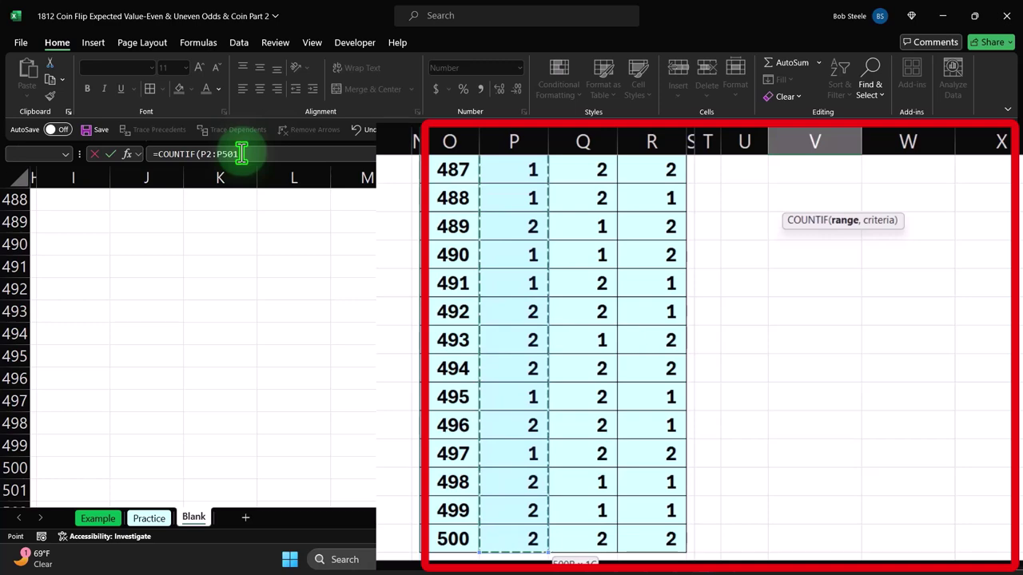
{"action": "key", "text": "F4"}
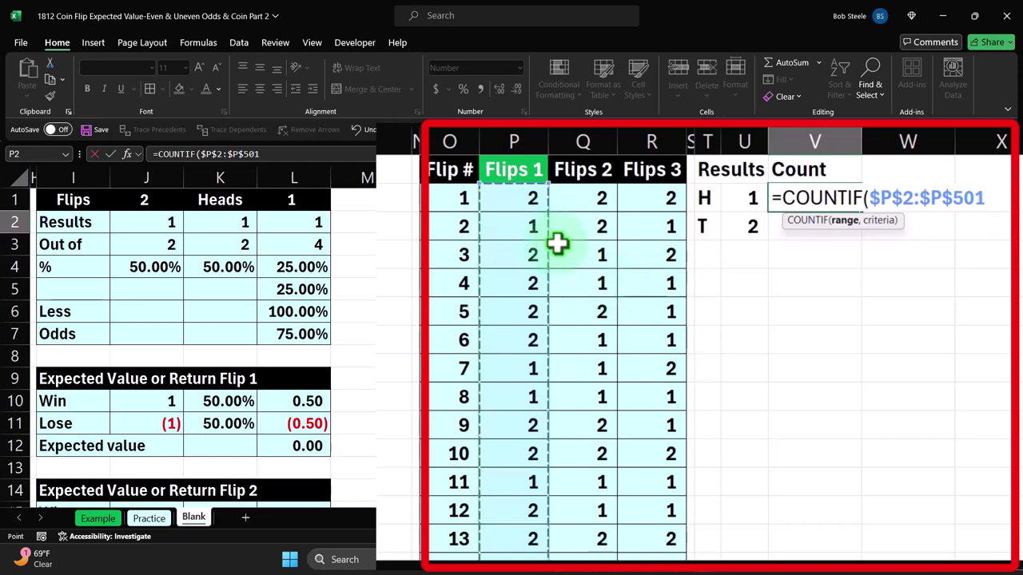
{"action": "type", "text": ","}
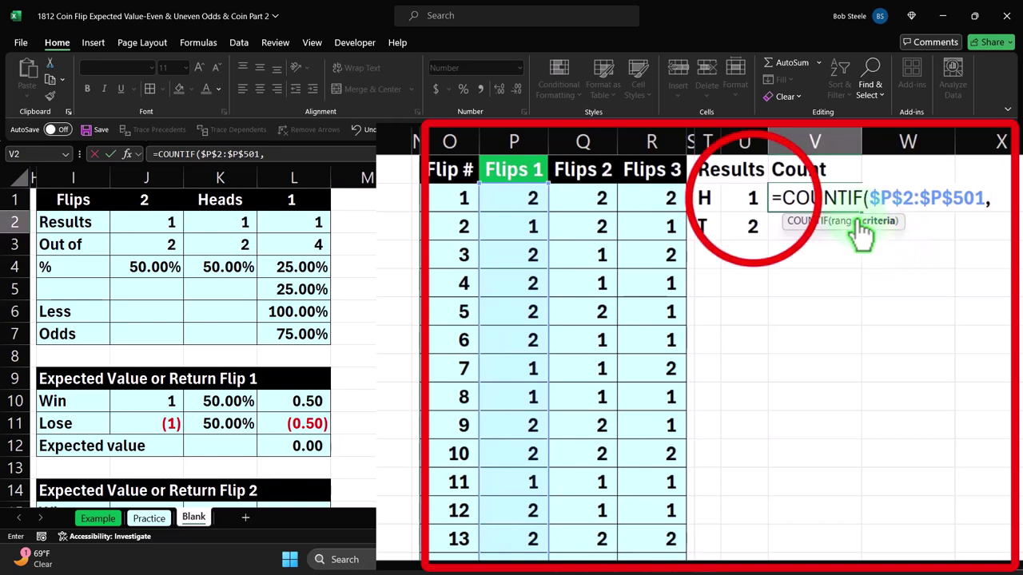
{"action": "left_click", "coordinate": [751, 199]}
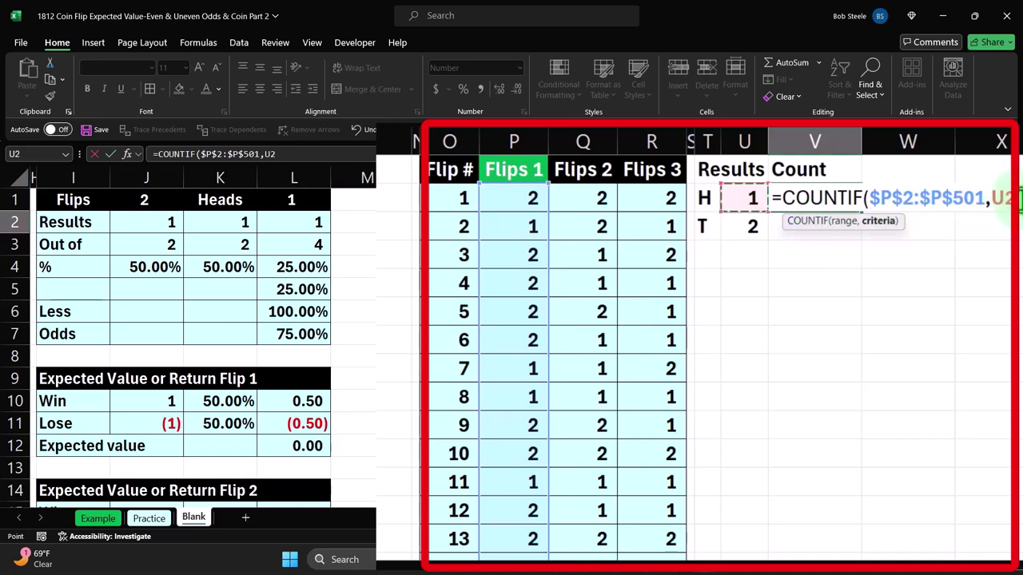
{"action": "key", "text": "Return"}
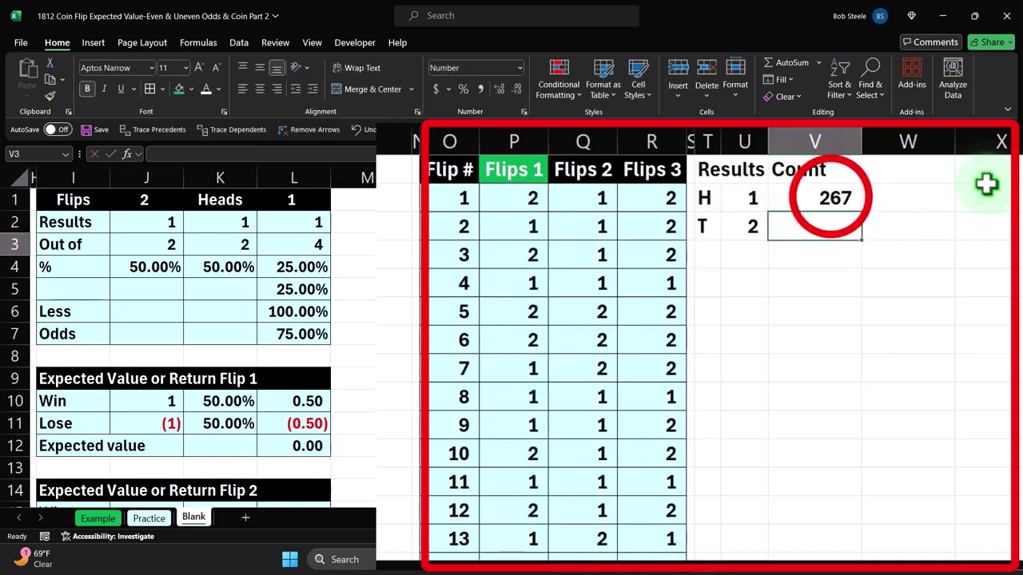
Copy the COUNTIF formula down to V3 to count tails
{"action": "left_click", "coordinate": [835, 199]}
{"action": "left_click_drag", "start_coordinate": [861, 211], "coordinate": [861, 231]}
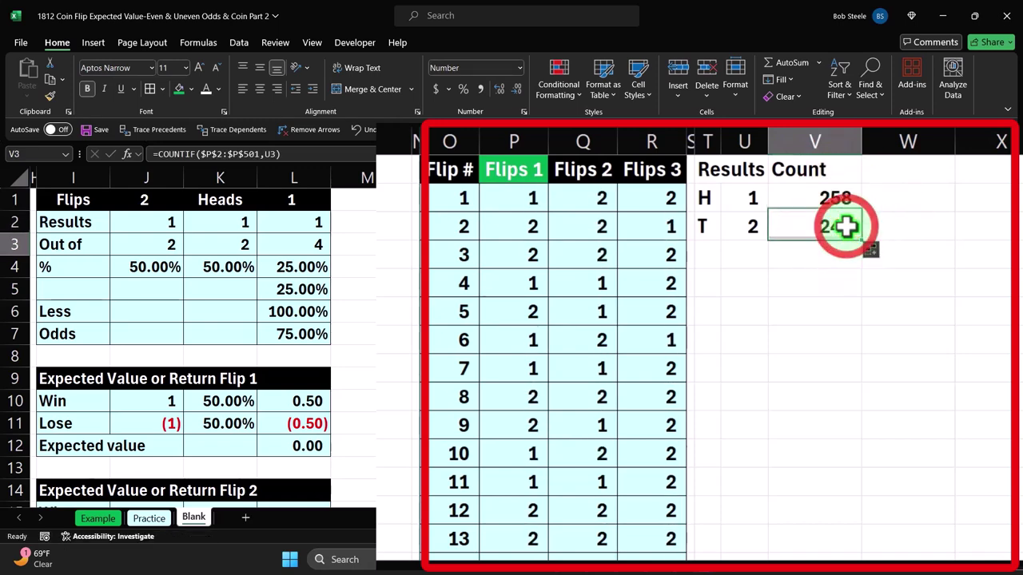
{"action": "double_click", "coordinate": [840, 228]}
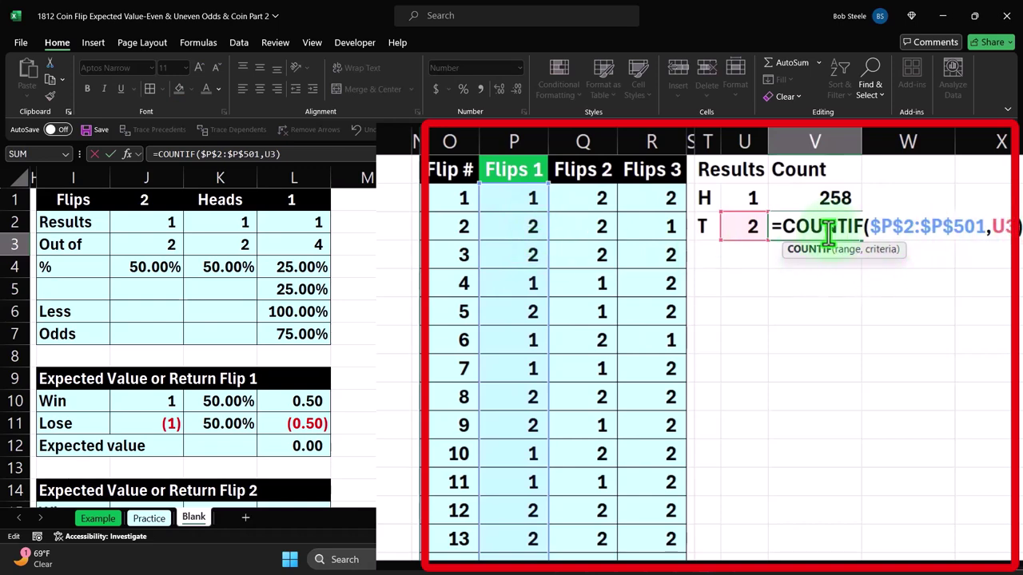
{"action": "key", "text": "Return"}
{"action": "key", "text": "Left"}
{"action": "key", "text": "Left"}
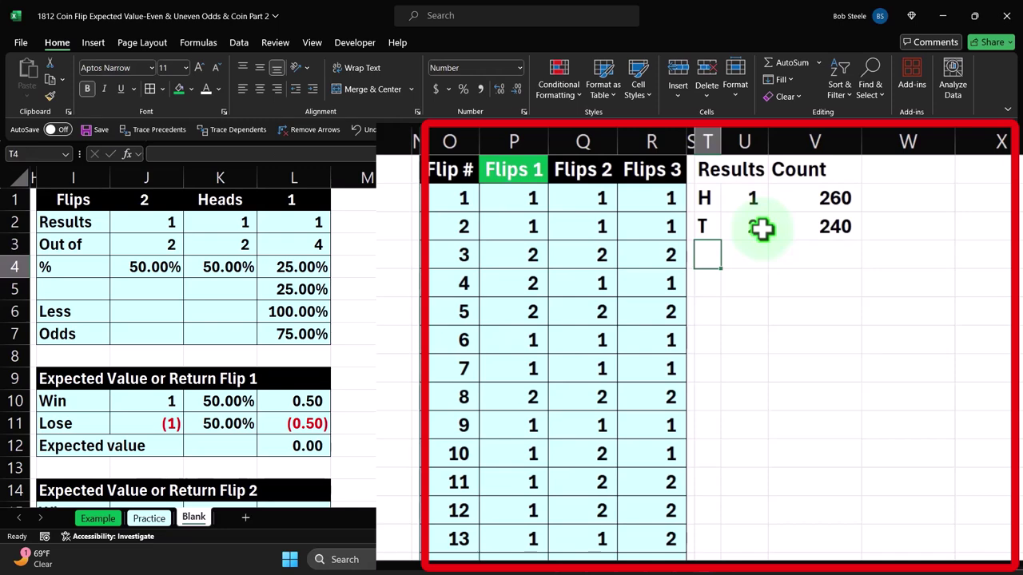
Label T4 Total and enter =SUM(V2:V3) in V4, totalling 500 flips
{"action": "type", "text": "Total"}
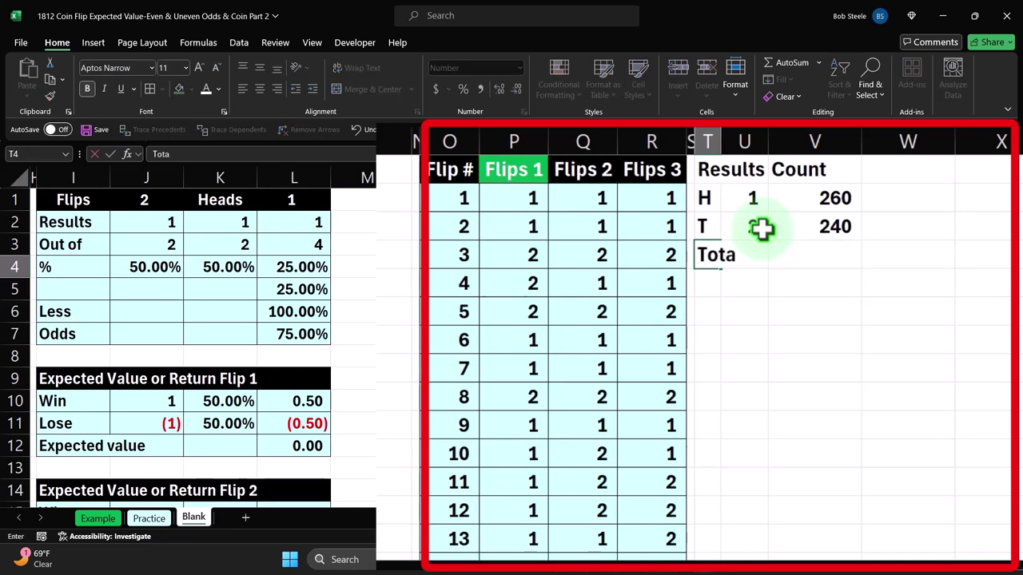
{"action": "key", "text": "Right"}
{"action": "key", "text": "Right"}
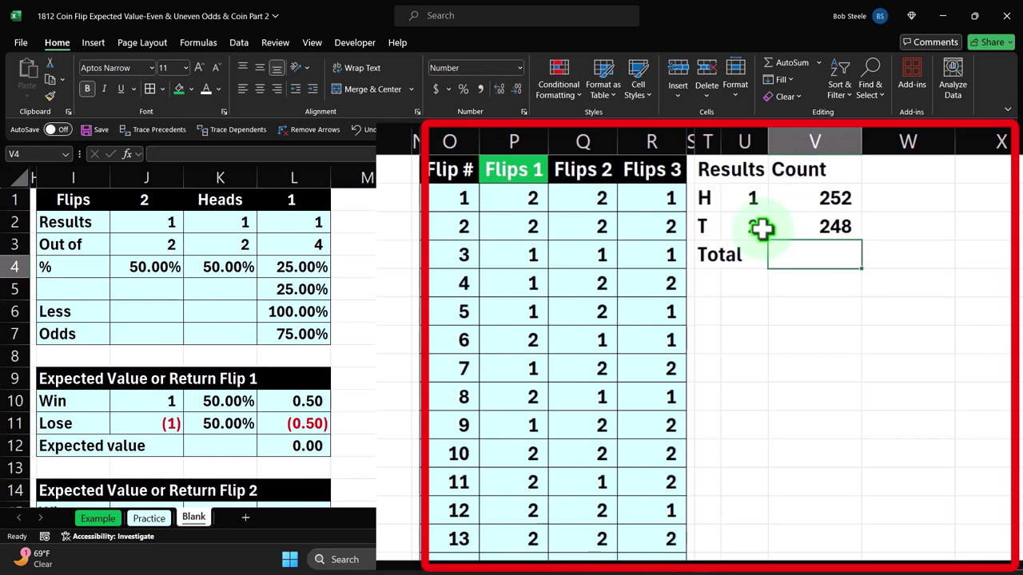
{"action": "type", "text": "="}
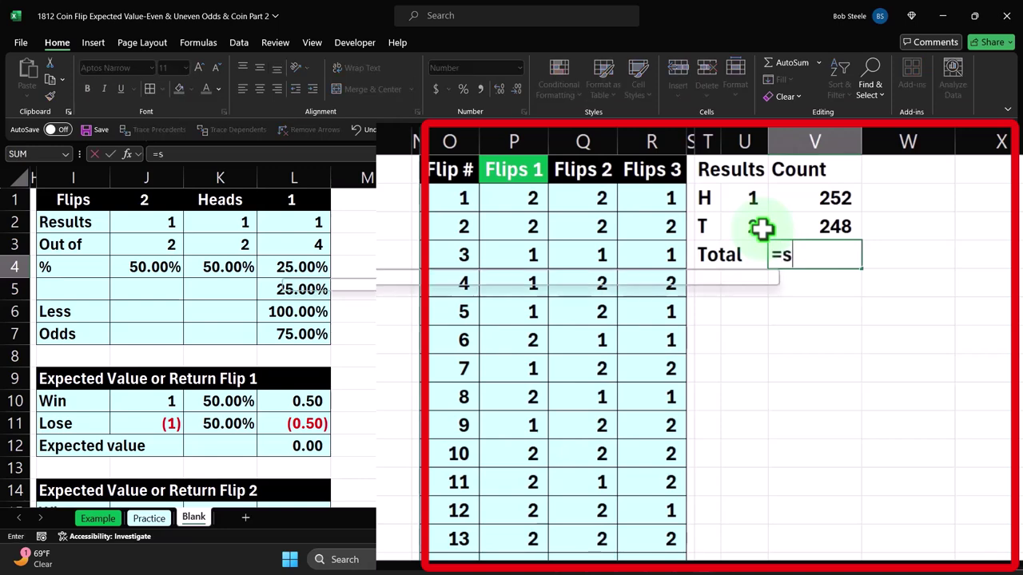
{"action": "type", "text": "sum("}
{"action": "key", "text": "Up"}
{"action": "key", "text": "shift+Up"}
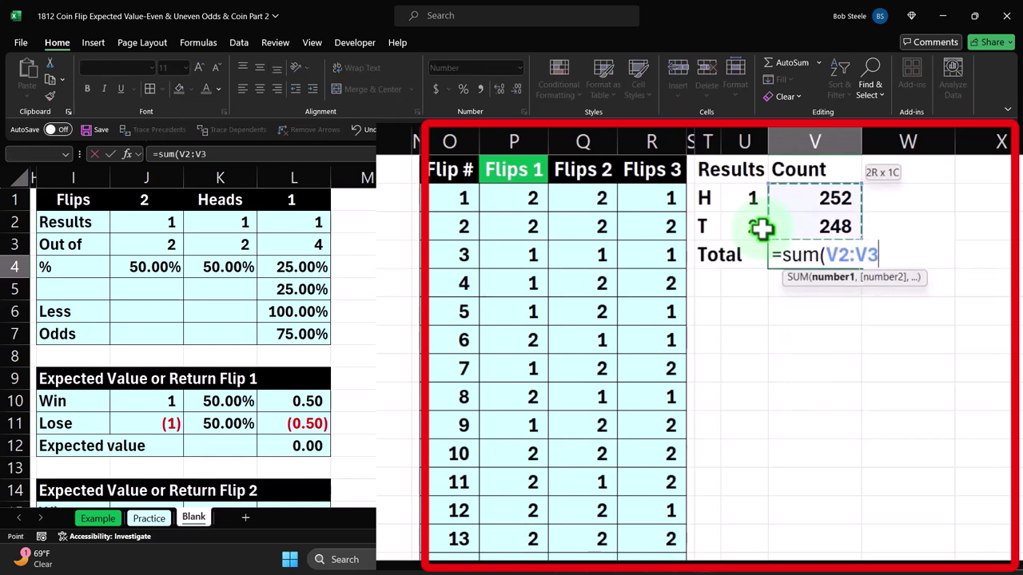
{"action": "key", "text": "Return"}
{"action": "key", "text": "Up"}
{"action": "key", "text": "Right"}
{"action": "key", "text": "Right"}
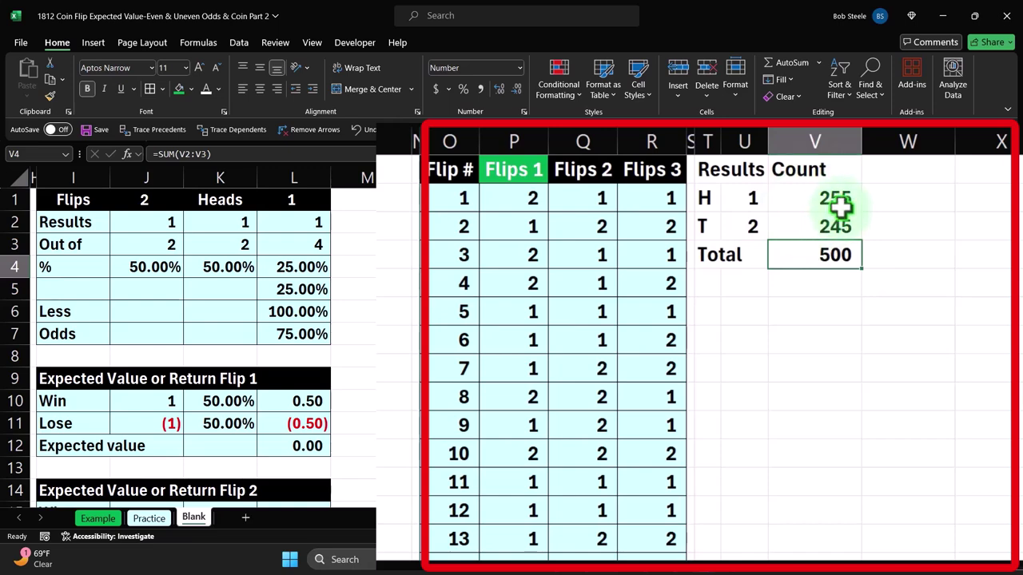
{"action": "left_click", "coordinate": [871, 199]}
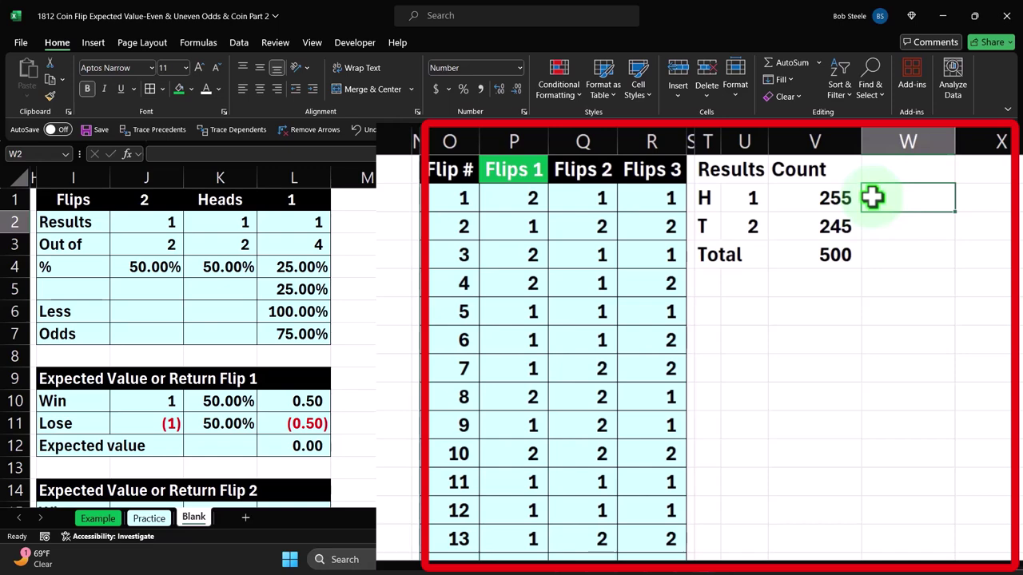
Enter =V2/$V$4 in W2 to get the heads share of the total count
{"action": "type", "text": "="}
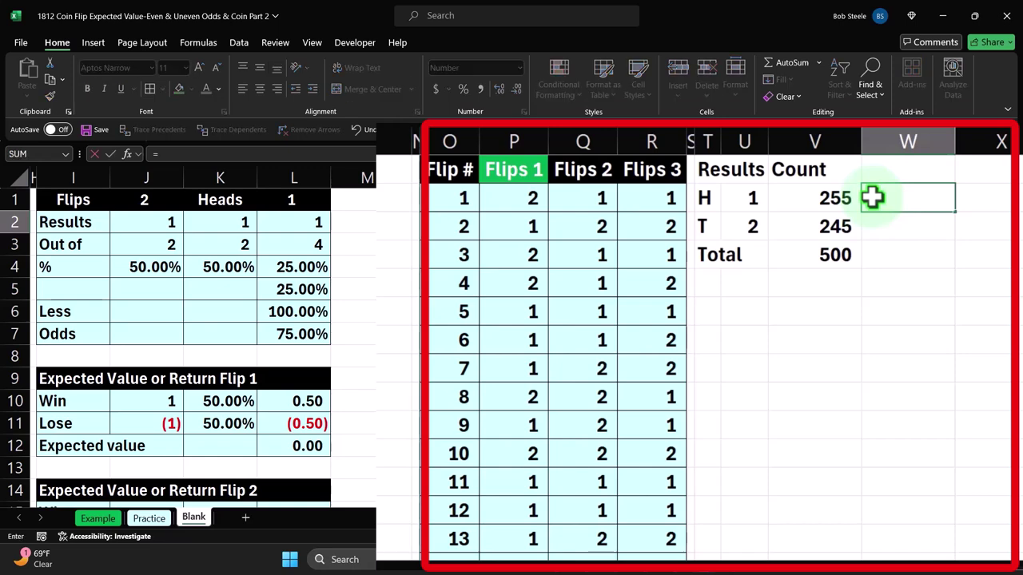
{"action": "key", "text": "Down"}
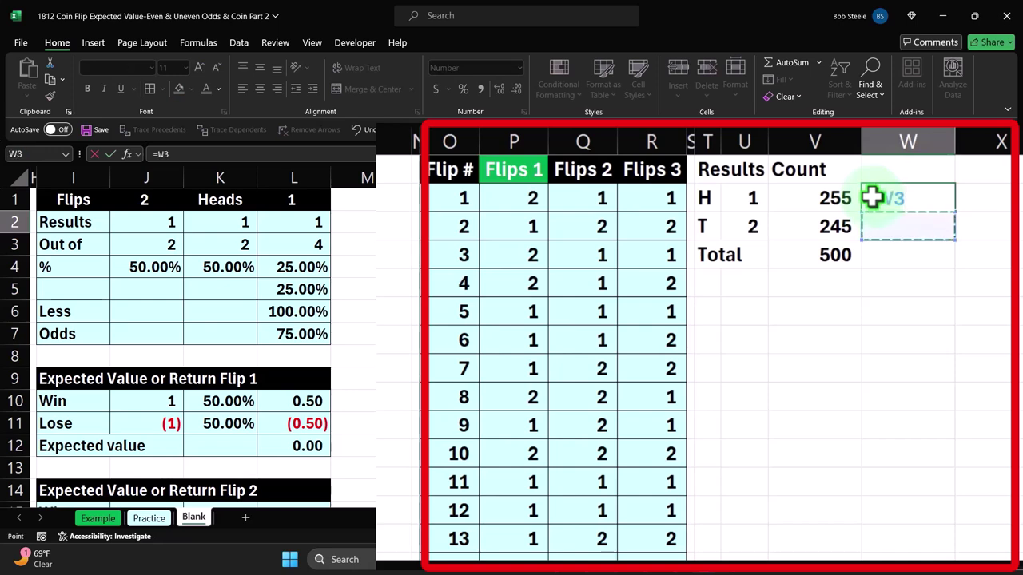
{"action": "key", "text": "Left"}
{"action": "key", "text": "Up"}
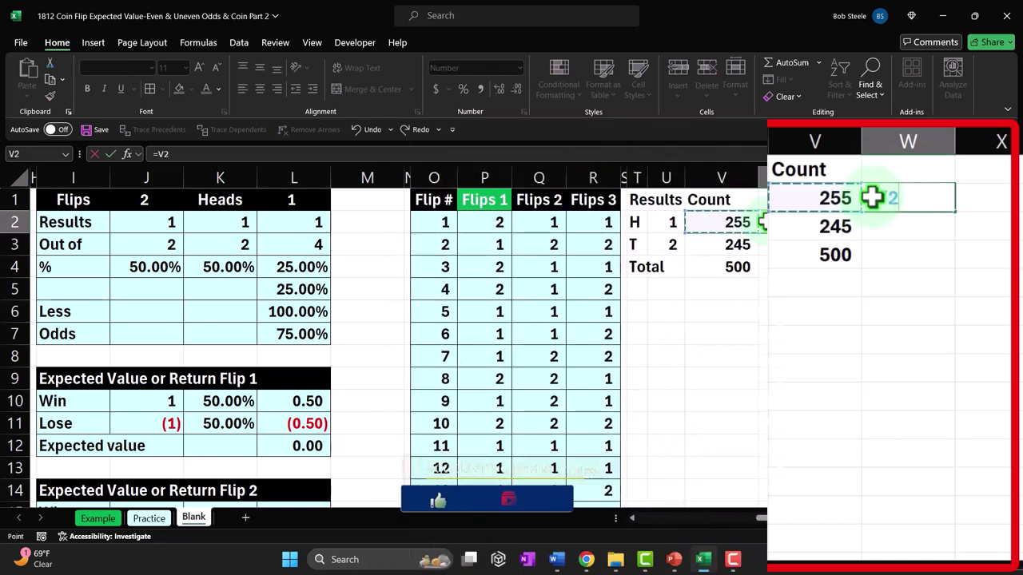
{"action": "type", "text": "/"}
{"action": "key", "text": "Down"}
{"action": "key", "text": "Down"}
{"action": "key", "text": "Left"}
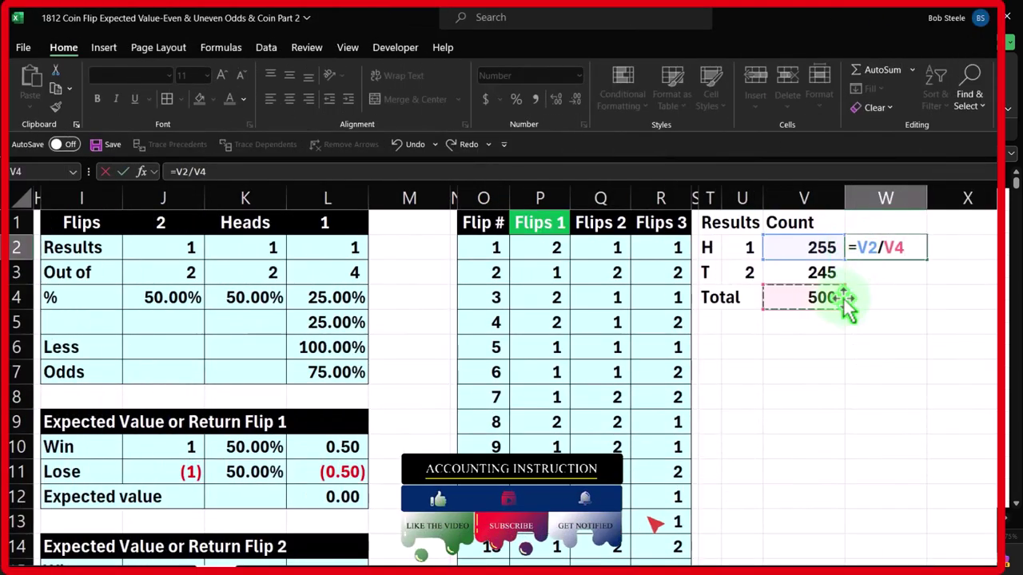
{"action": "key", "text": "F4"}
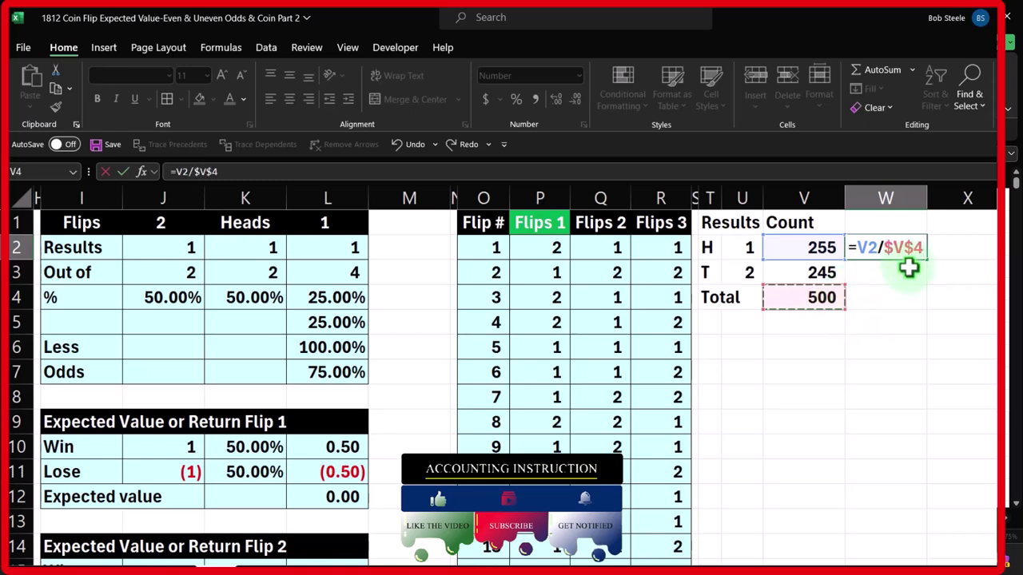
{"action": "key", "text": "Return"}
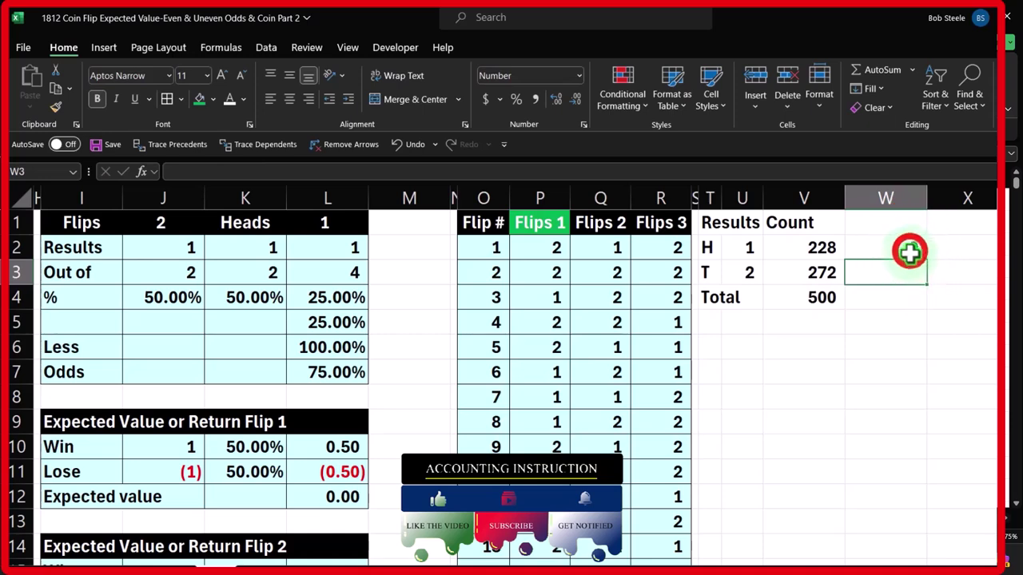
Format W2 as a two-decimal percentage and fill it down to the tails row W3
{"action": "left_click", "coordinate": [908, 251]}
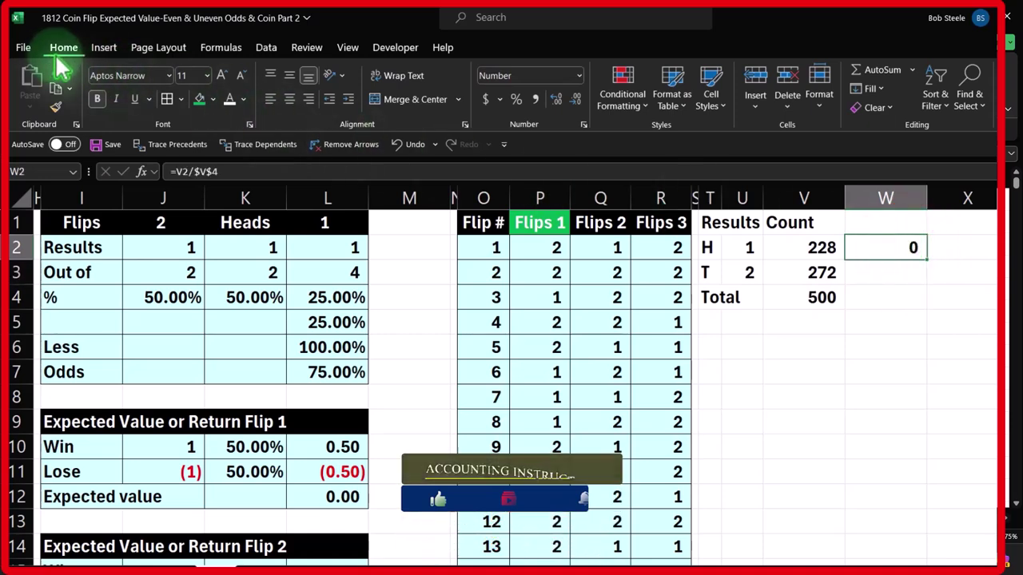
{"action": "left_click", "coordinate": [516, 100]}
{"action": "left_click", "coordinate": [557, 100]}
{"action": "left_click", "coordinate": [557, 100]}
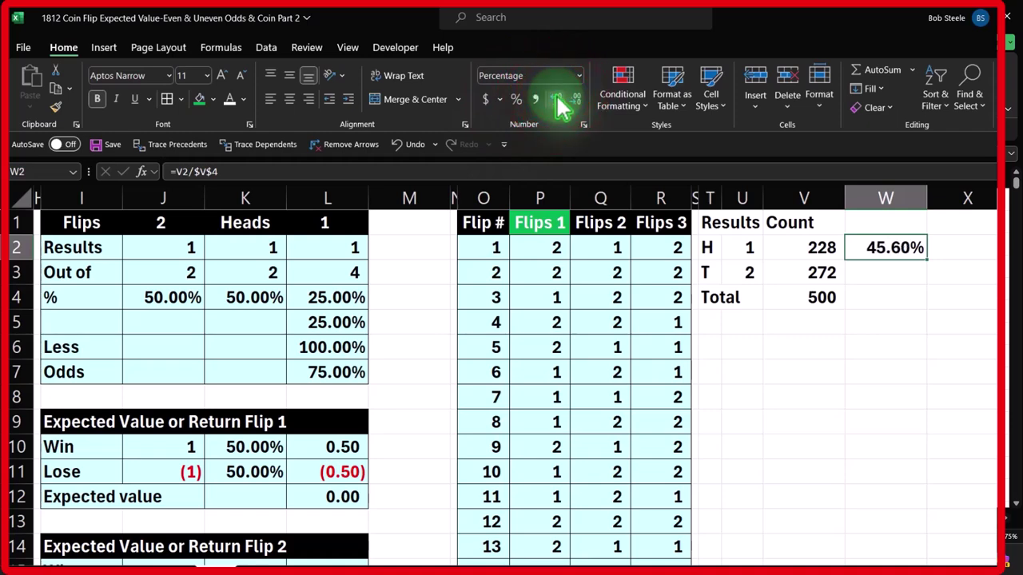
{"action": "left_click_drag", "start_coordinate": [930, 262], "coordinate": [925, 280]}
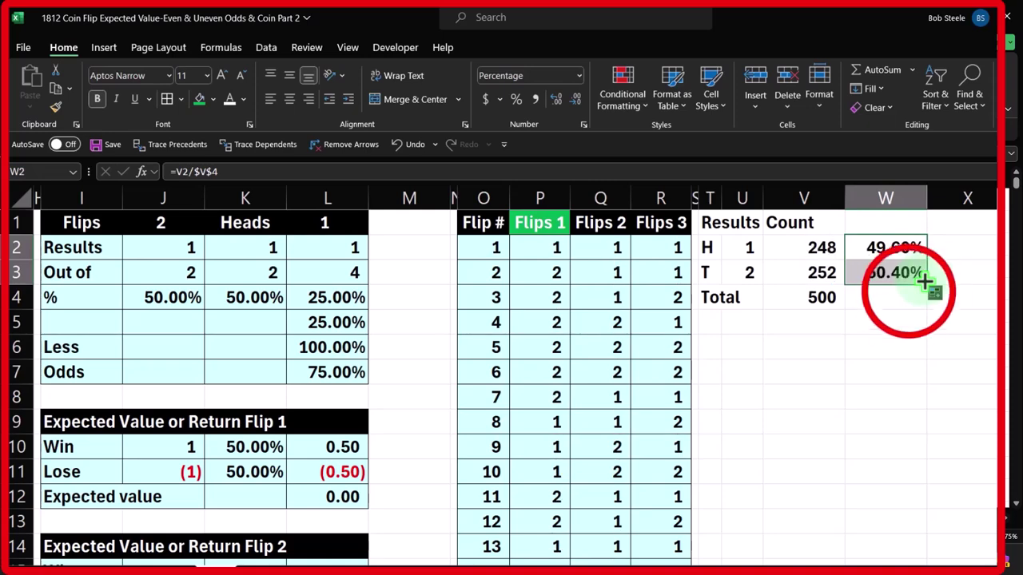
Total the percentages in W4 with =SUM(W2:W3), formatted to show 100.00%
{"action": "left_click", "coordinate": [907, 293]}
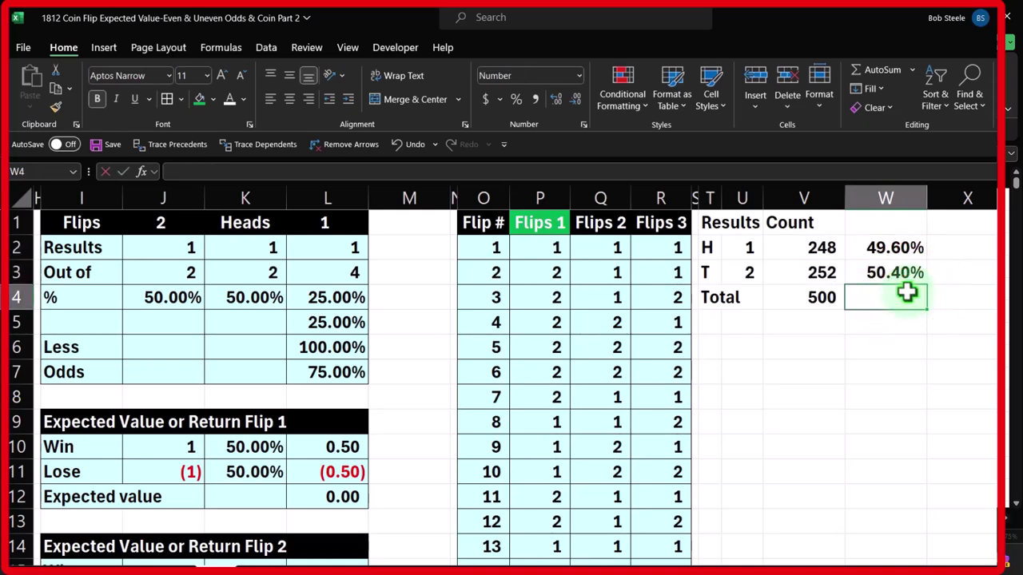
{"action": "type", "text": "=sum("}
{"action": "key", "text": "Up"}
{"action": "key", "text": "shift+Up"}
{"action": "key", "text": "Return"}
{"action": "left_click", "coordinate": [907, 293]}
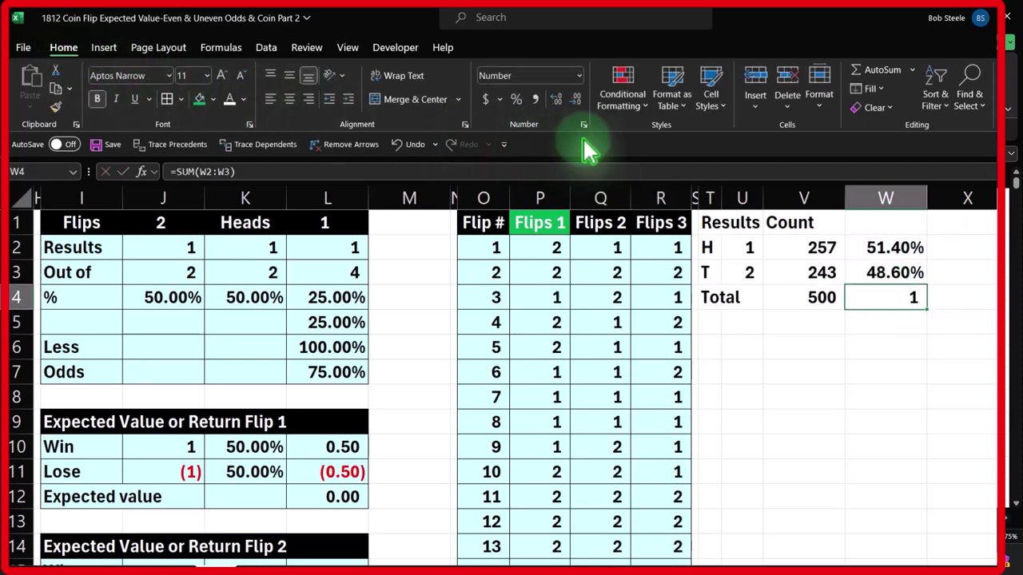
{"action": "left_click", "coordinate": [520, 102]}
{"action": "left_click", "coordinate": [557, 99]}
{"action": "left_click", "coordinate": [557, 99]}
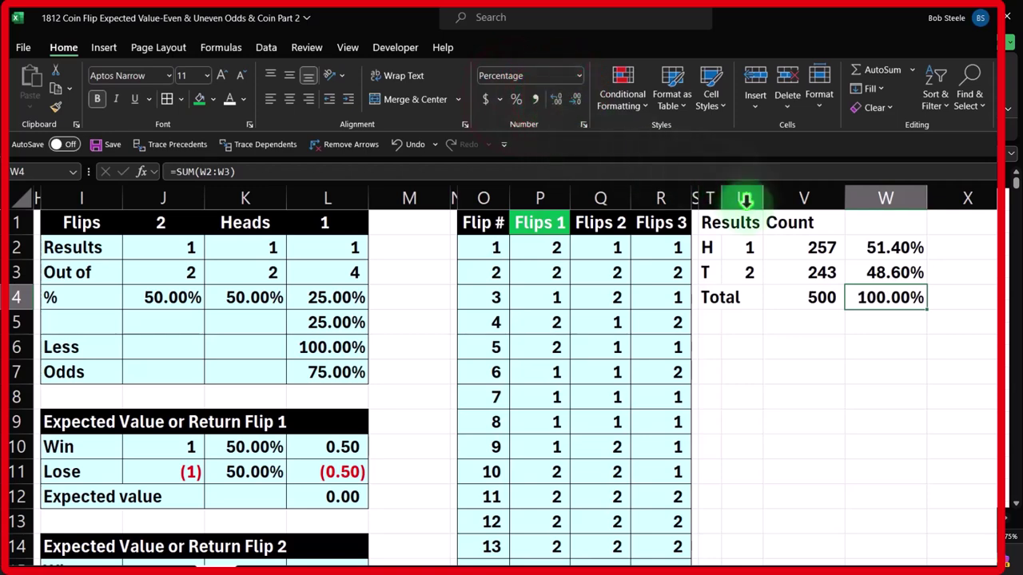
{"action": "left_click", "coordinate": [868, 225]}
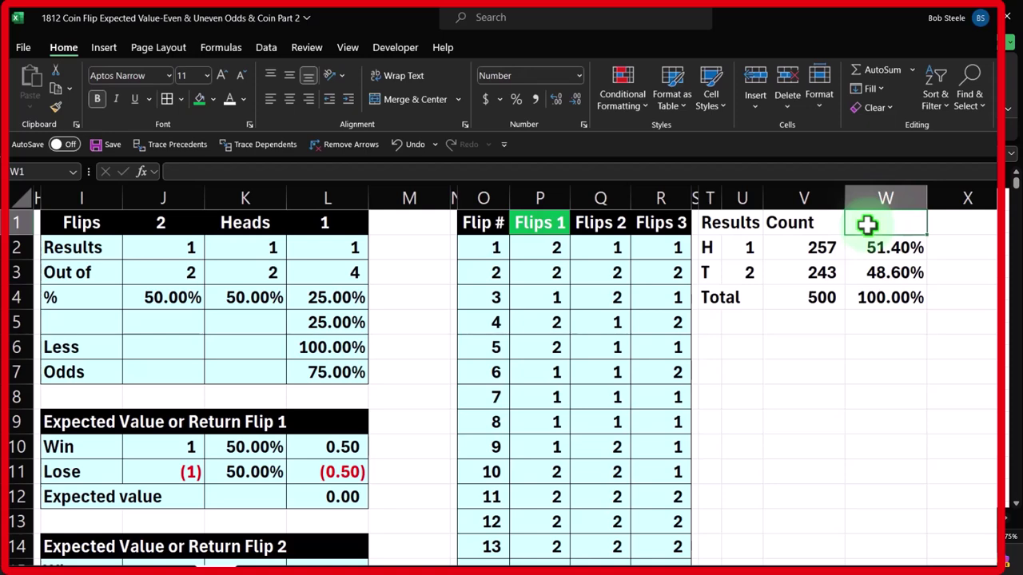
Head W1 '% of Total' and give T1:W1 black fill with white centred text, T1 left-aligned
{"action": "type", "text": "% of Total"}
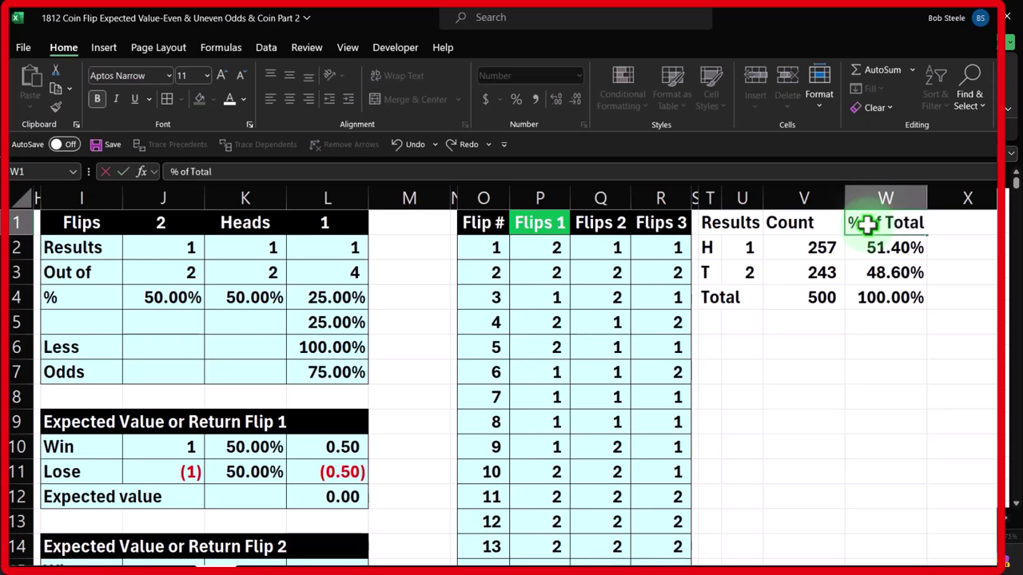
{"action": "key", "text": "Return"}
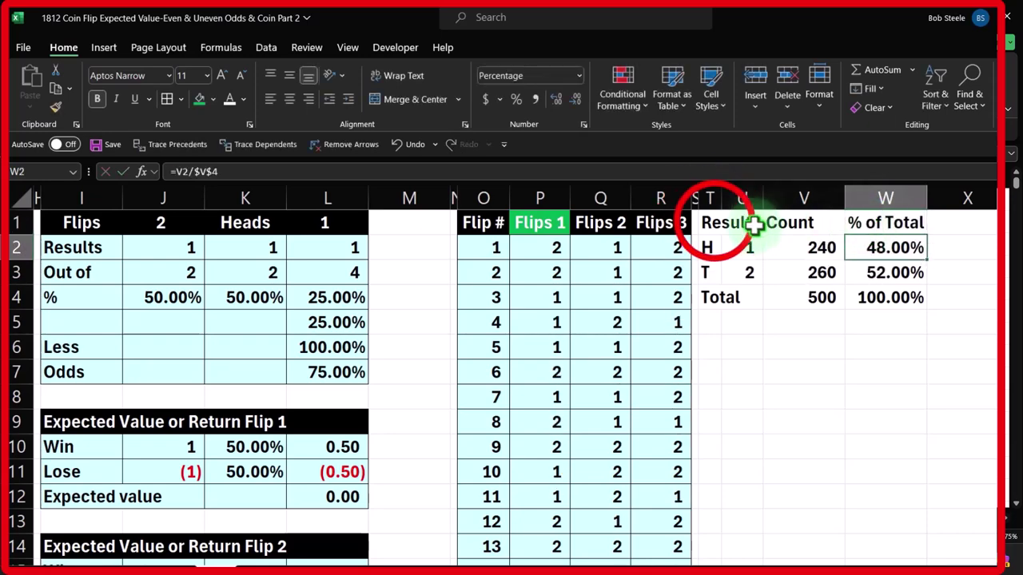
{"action": "left_click_drag", "start_coordinate": [713, 222], "coordinate": [855, 219]}
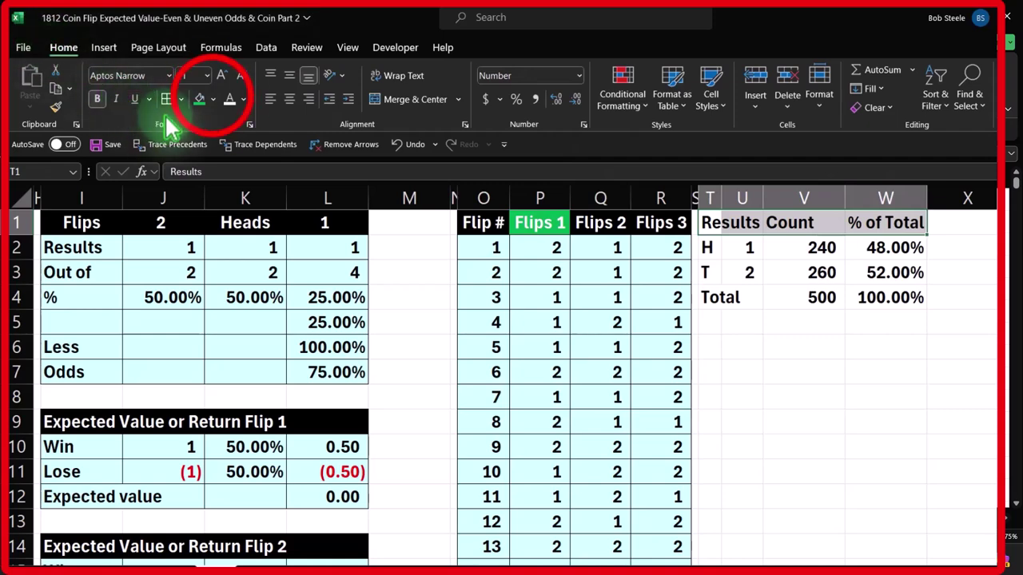
{"action": "left_click", "coordinate": [214, 100]}
{"action": "left_click", "coordinate": [215, 135]}
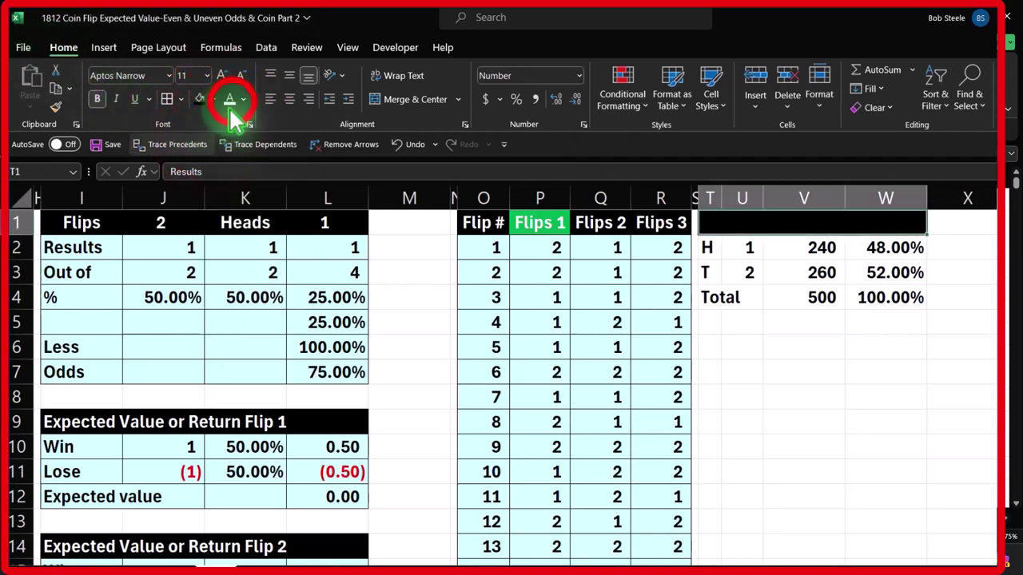
{"action": "left_click", "coordinate": [232, 102]}
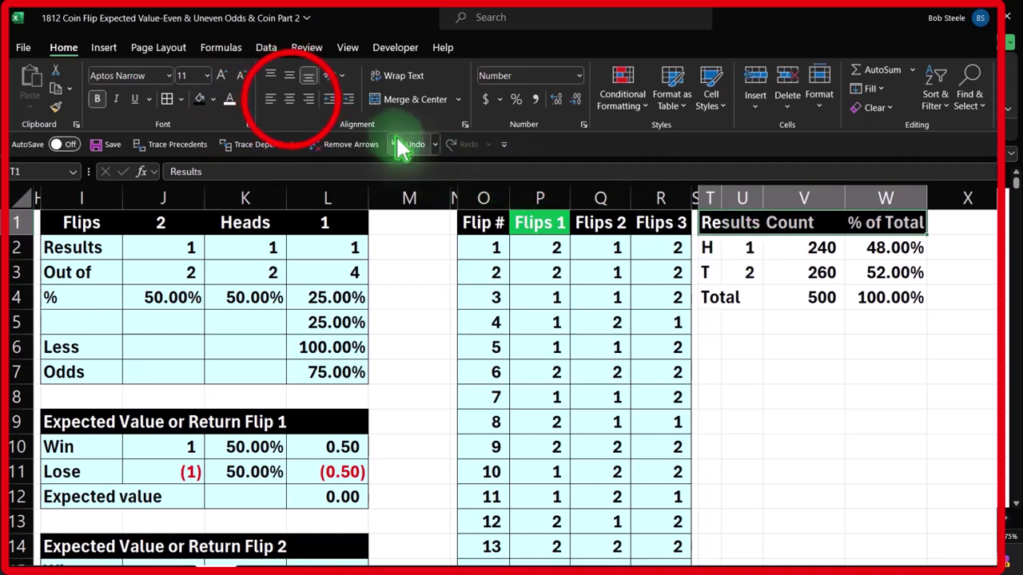
{"action": "left_click", "coordinate": [304, 116]}
{"action": "left_click", "coordinate": [707, 223]}
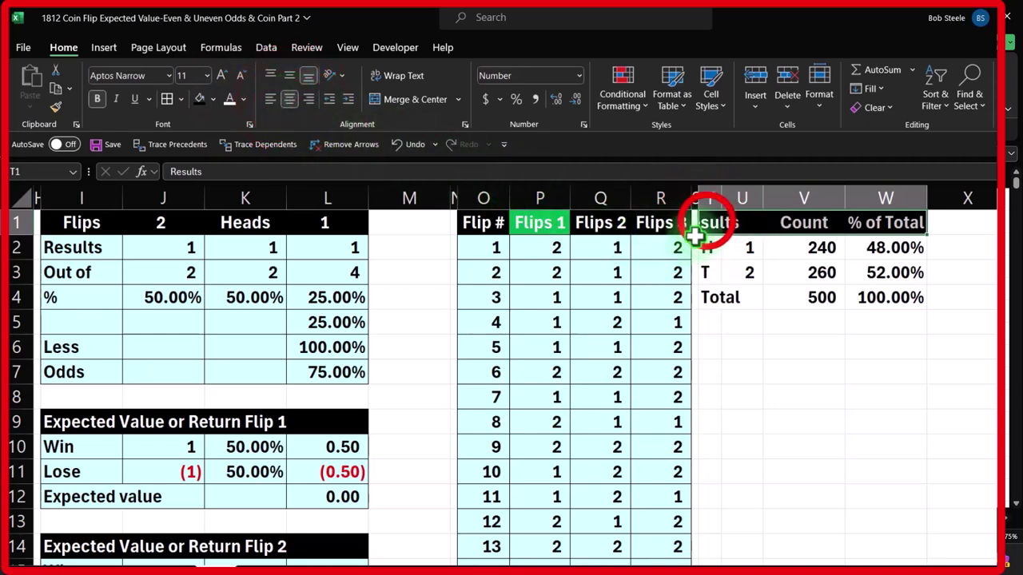
{"action": "left_click_drag", "start_coordinate": [708, 223], "coordinate": [710, 244]}
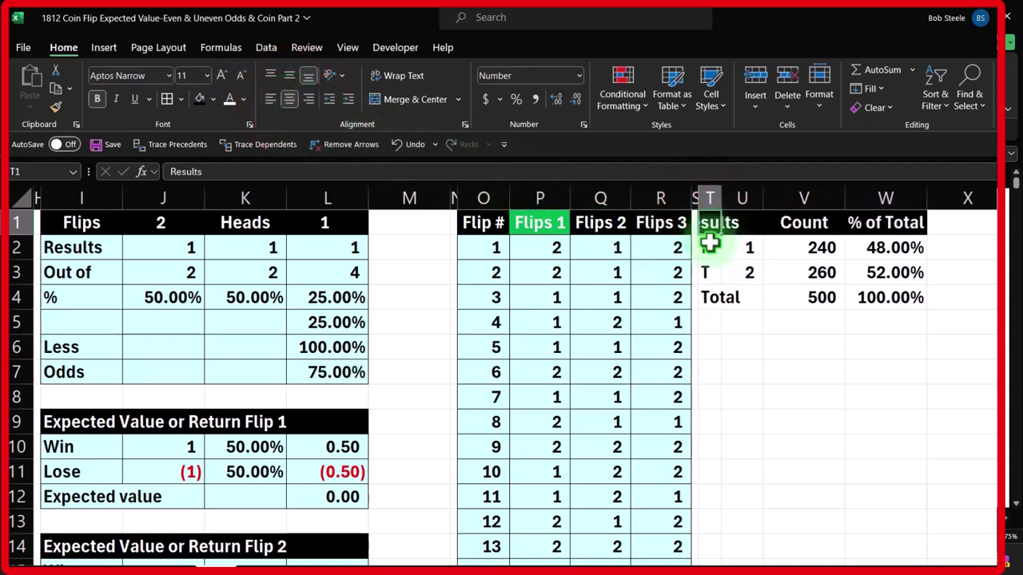
{"action": "left_click", "coordinate": [271, 99]}
{"action": "left_click", "coordinate": [771, 322]}
Add cell borders and a light-blue fill to the table body T2:W4
{"action": "left_click_drag", "start_coordinate": [712, 248], "coordinate": [877, 300]}
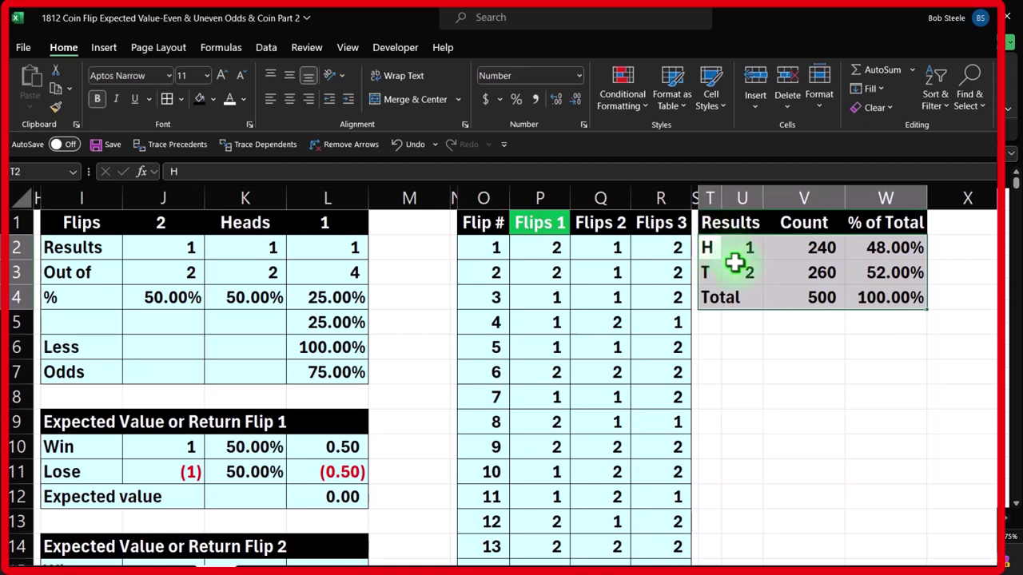
{"action": "left_click", "coordinate": [167, 106]}
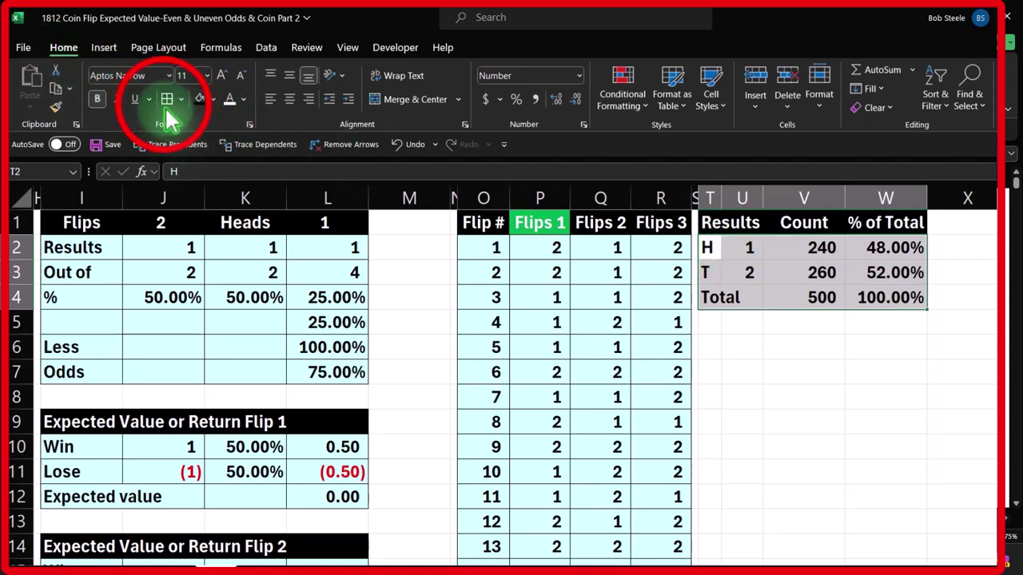
{"action": "left_click", "coordinate": [212, 99]}
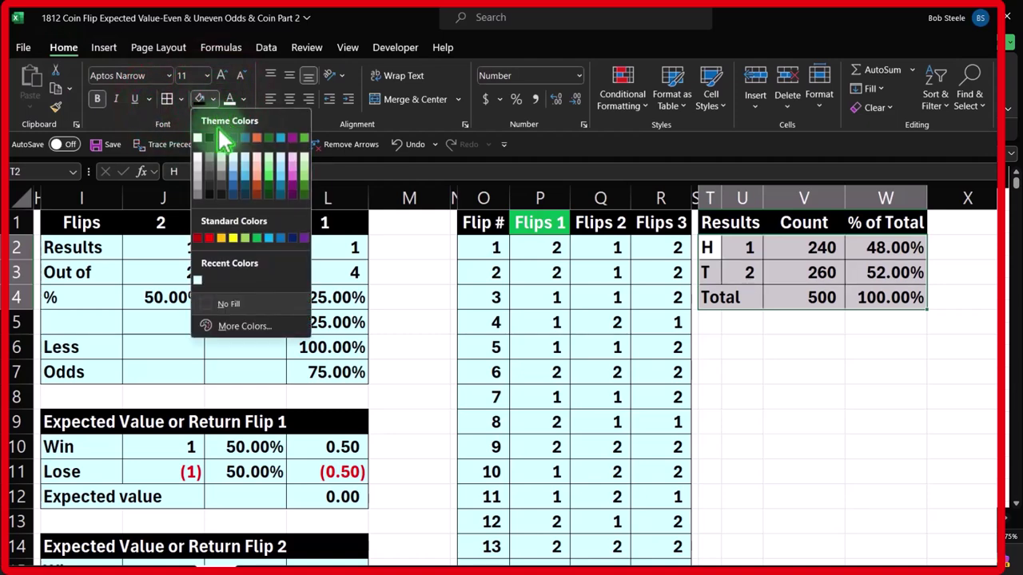
{"action": "left_click", "coordinate": [197, 280]}
{"action": "left_click", "coordinate": [868, 323]}
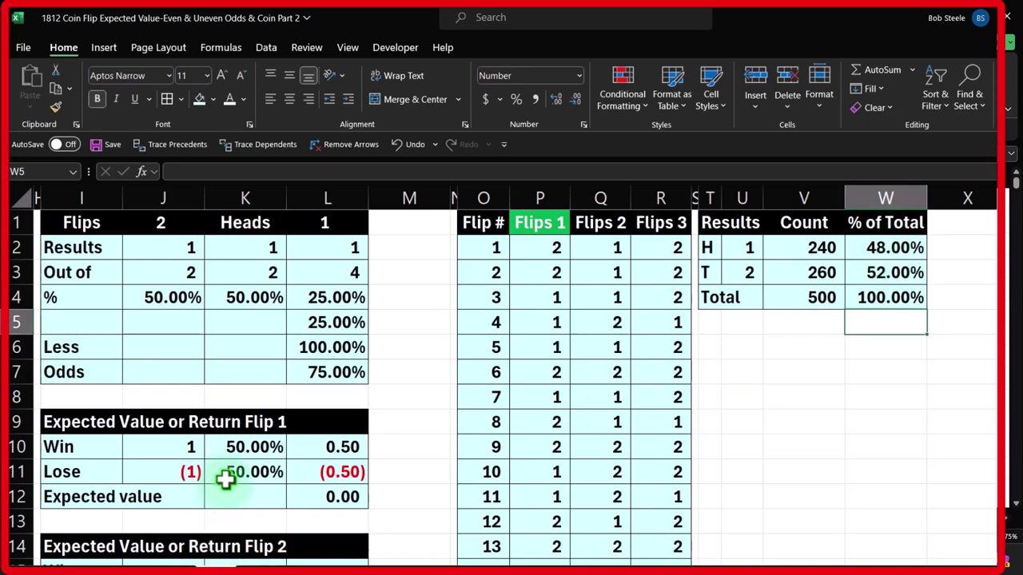
Recalculate the random coin flips repeatedly until the table shows 255 heads and 245 tails
{"action": "double_click", "coordinate": [877, 248]}
{"action": "key", "text": "Return"}
{"action": "left_click", "coordinate": [871, 250]}
{"action": "double_click", "coordinate": [865, 248]}
{"action": "key", "text": "Return"}
{"action": "double_click", "coordinate": [865, 248]}
{"action": "key", "text": "Return"}
{"action": "double_click", "coordinate": [867, 248]}
{"action": "key", "text": "Return"}
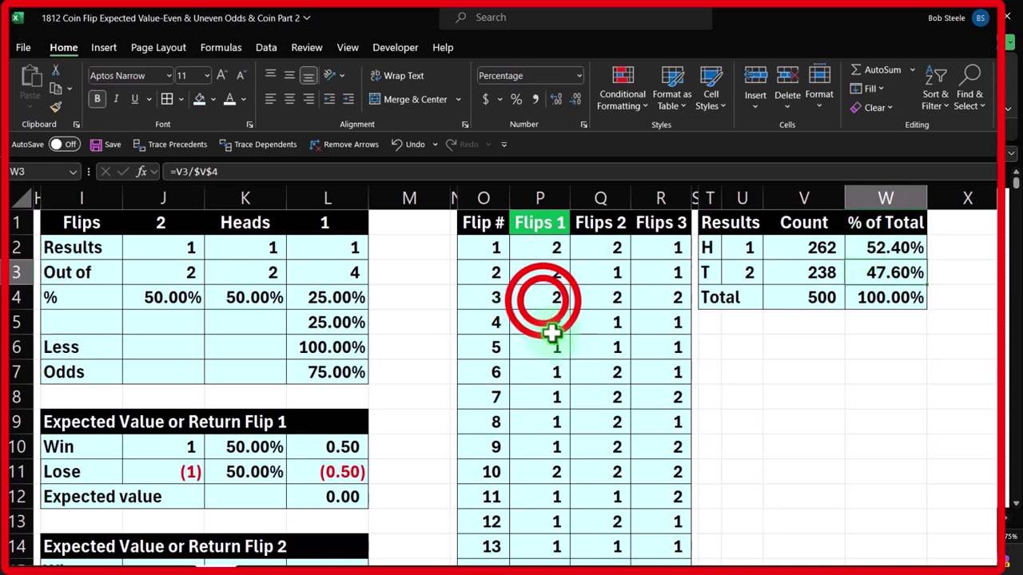
{"action": "double_click", "coordinate": [544, 297]}
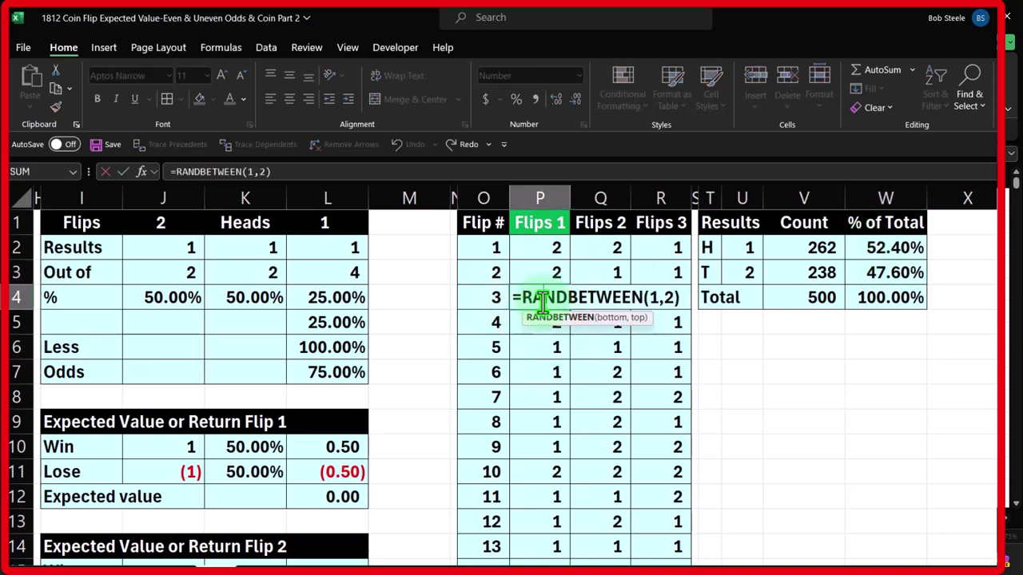
{"action": "key", "text": "Return"}
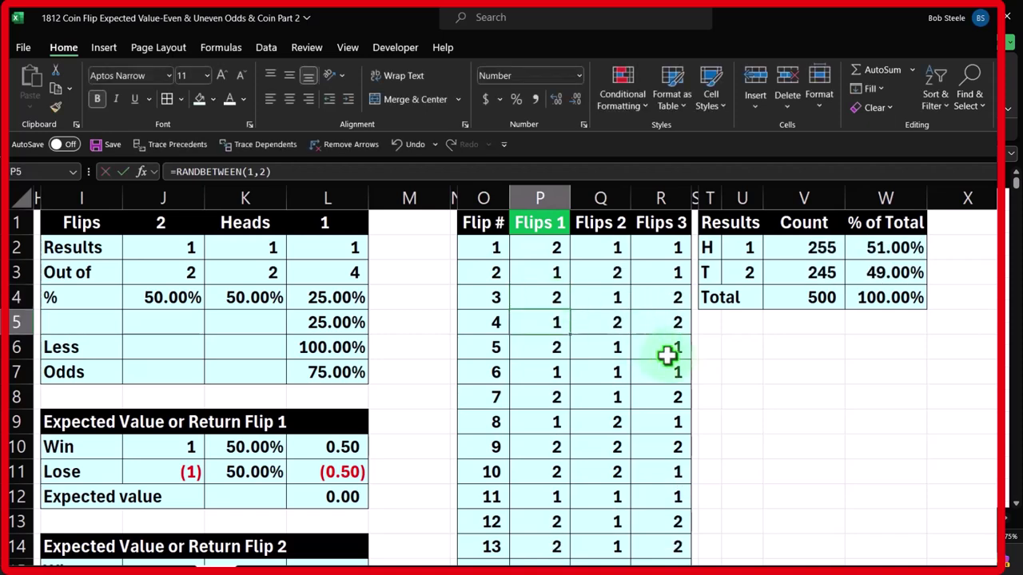
{"action": "left_click", "coordinate": [732, 343]}
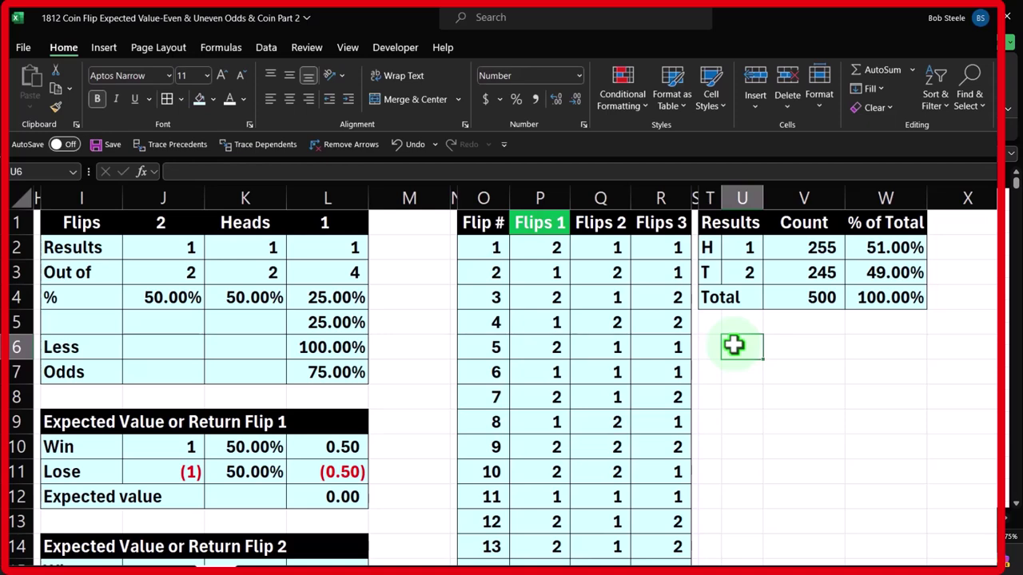
Add a Spin label in U6 with =V4 beside it showing 500
{"action": "type", "text": "Spin"}
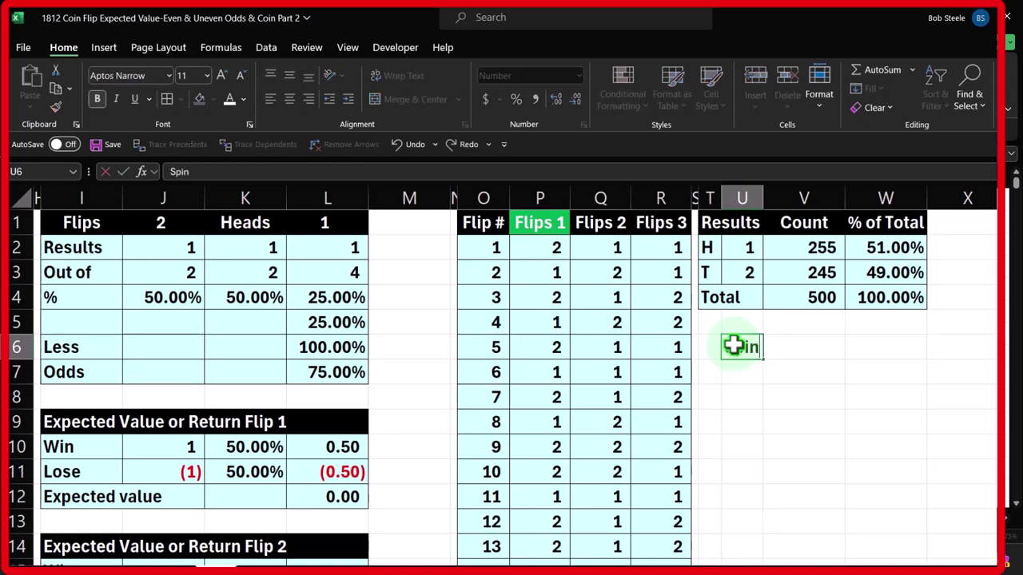
{"action": "key", "text": "Tab"}
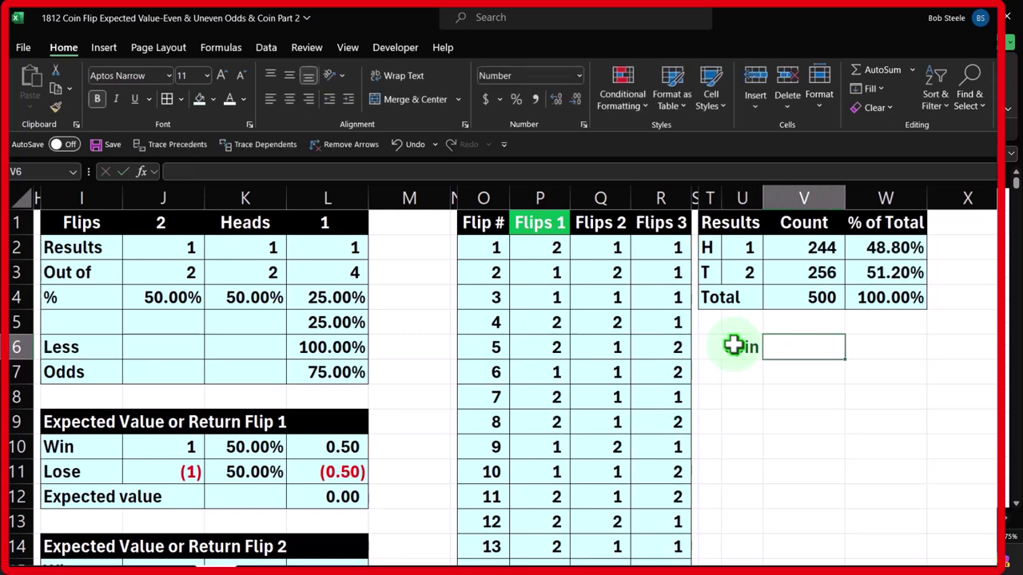
{"action": "type", "text": "="}
{"action": "key", "text": "Up"}
{"action": "key", "text": "Up"}
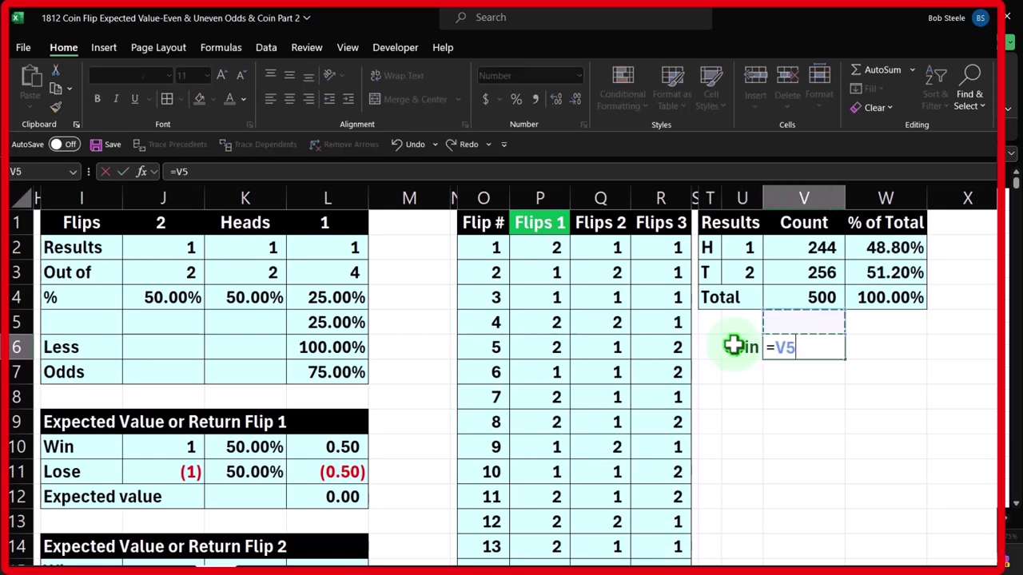
{"action": "key", "text": "Return"}
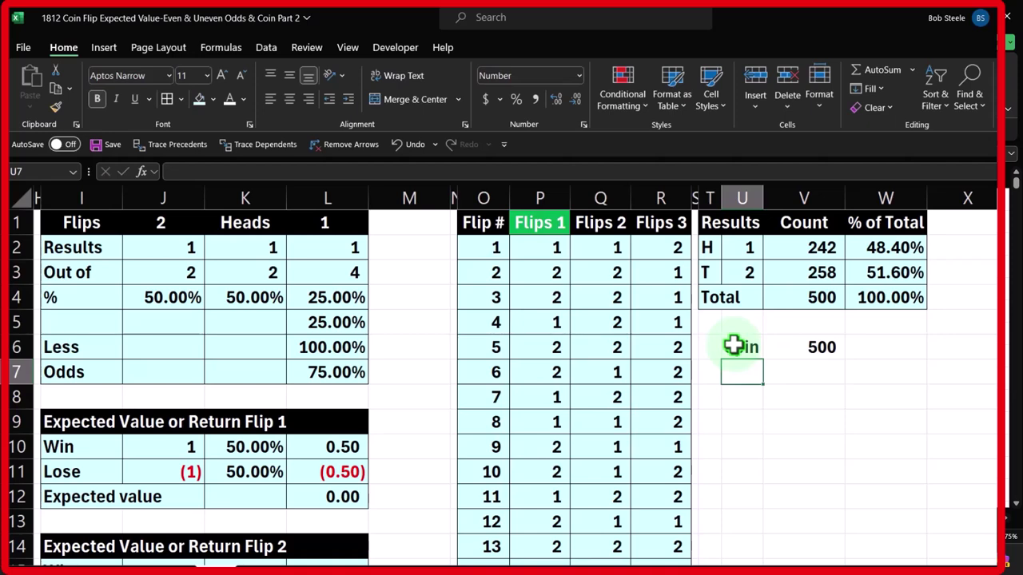
Add an Odds row in U7 linked to K10, shown as 50%, and widen column U
{"action": "type", "text": "Of"}
{"action": "type", "text": "ds"}
{"action": "key", "text": "Tab"}
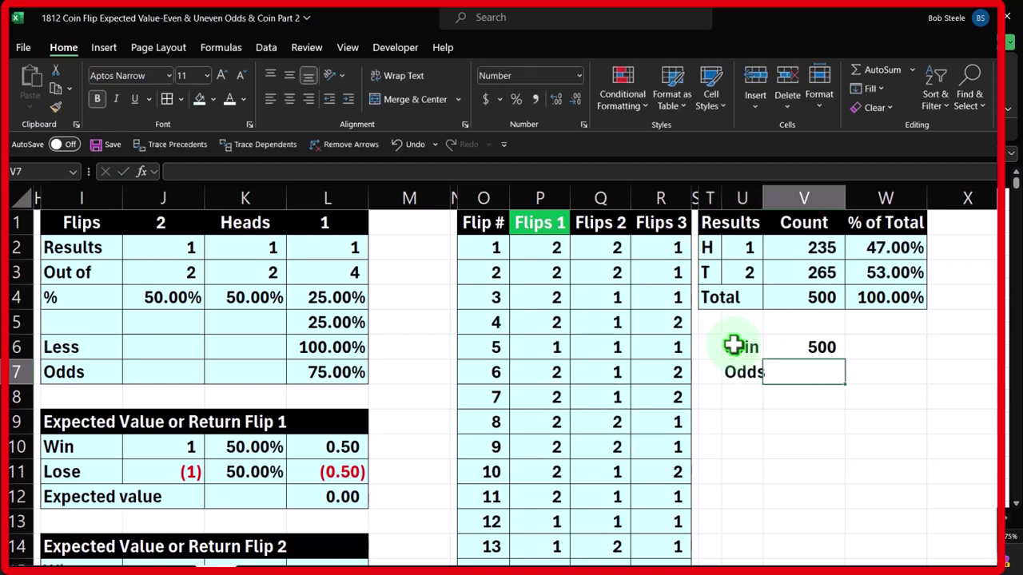
{"action": "type", "text": "="}
{"action": "key", "text": "Left"}
{"action": "key", "text": "Left"}
{"action": "key", "text": "Left"}
{"action": "key", "text": "Left"}
{"action": "key", "text": "Left"}
{"action": "key", "text": "Left"}
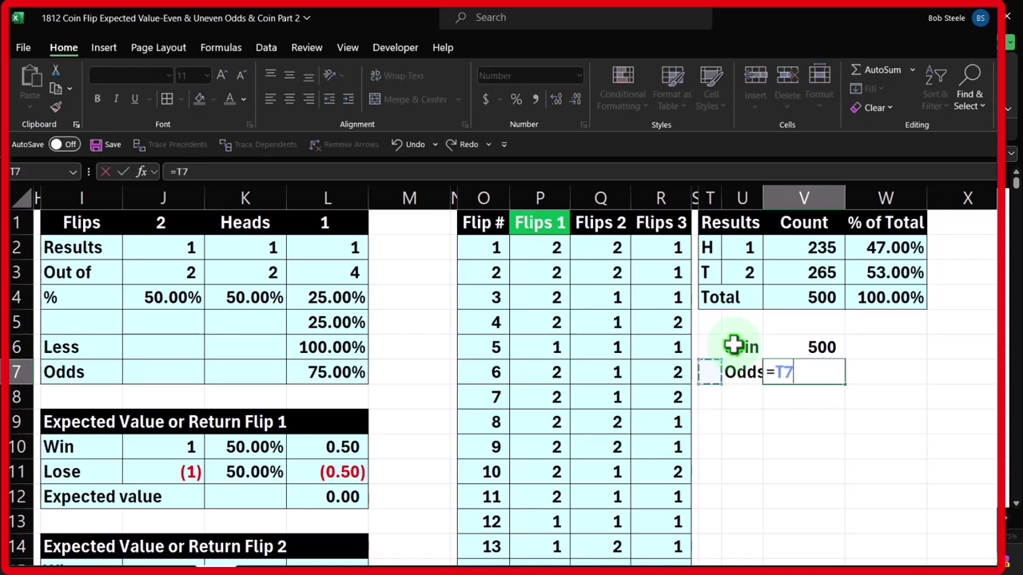
{"action": "key", "text": "Left"}
{"action": "key", "text": "Left"}
{"action": "key", "text": "Left"}
{"action": "key", "text": "Left"}
{"action": "key", "text": "Left"}
{"action": "key", "text": "Left"}
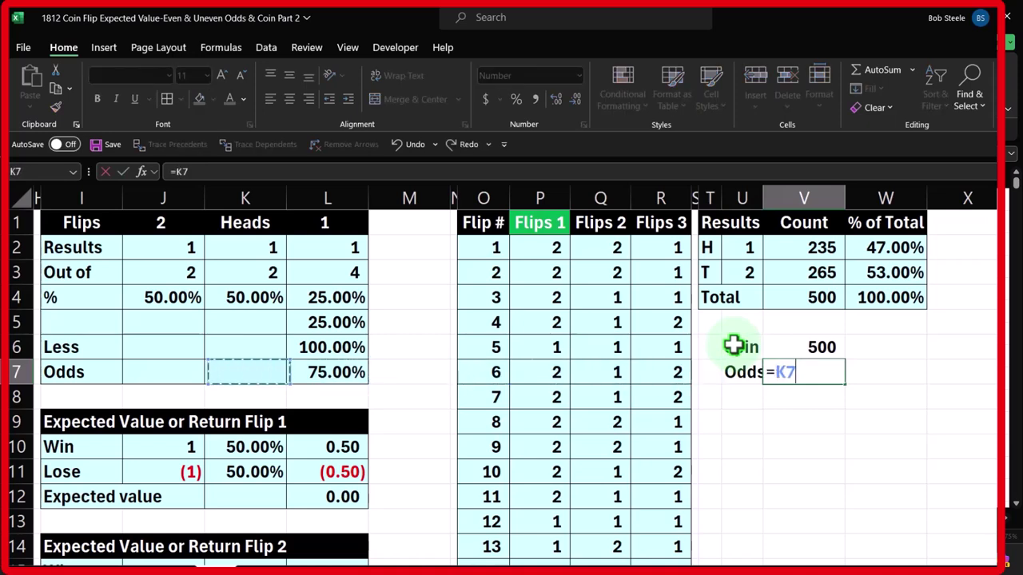
{"action": "key", "text": "Down"}
{"action": "key", "text": "Down"}
{"action": "key", "text": "Down"}
{"action": "key", "text": "Right"}
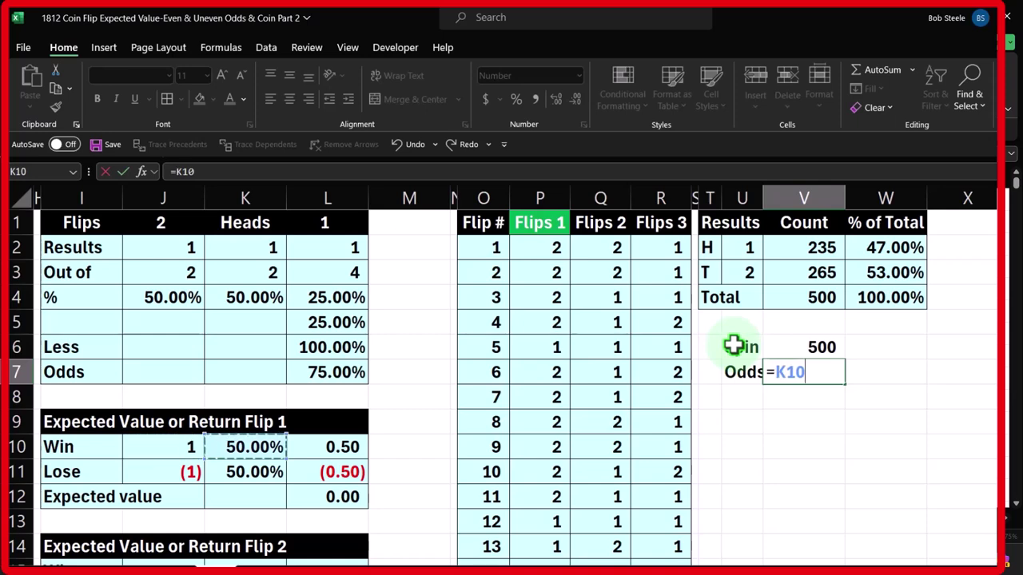
{"action": "key", "text": "Return"}
{"action": "key", "text": "Up"}
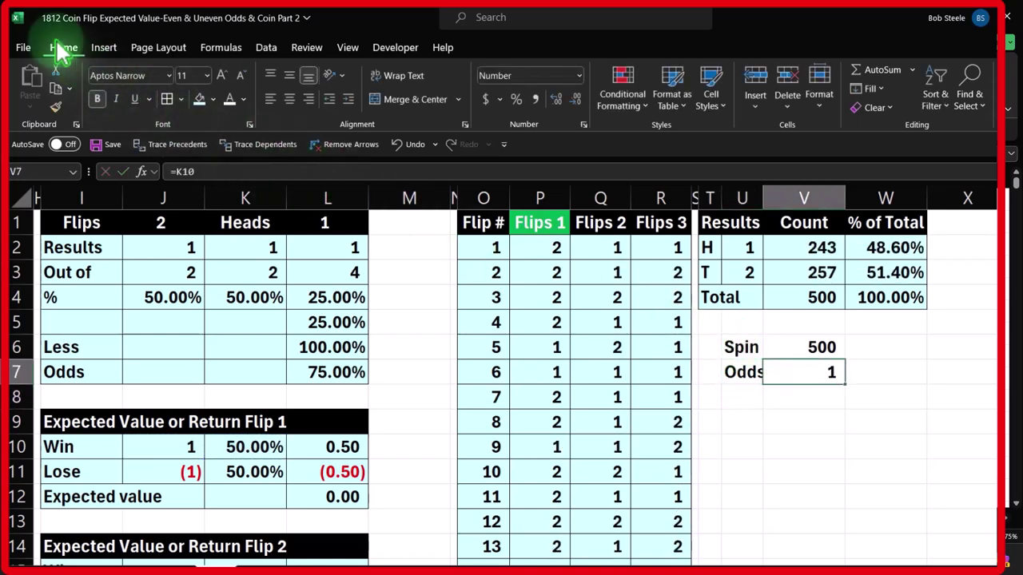
{"action": "left_click", "coordinate": [516, 99]}
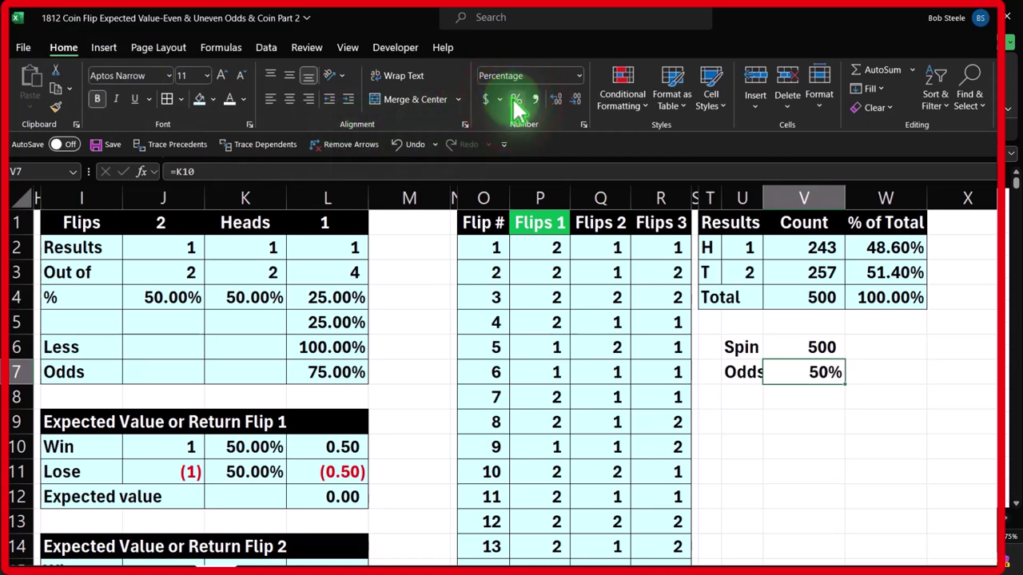
{"action": "left_click_drag", "start_coordinate": [764, 198], "coordinate": [779, 199]}
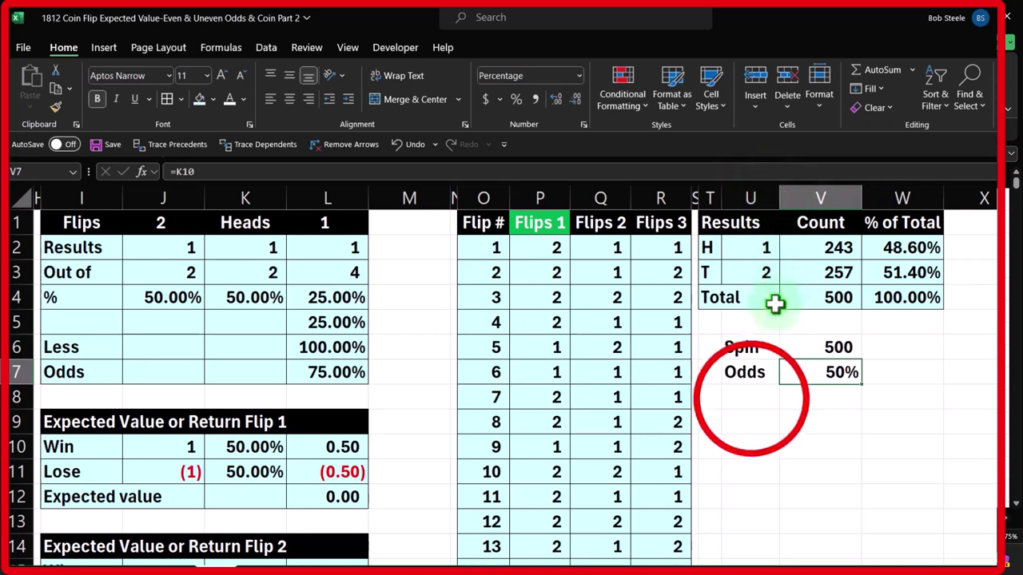
{"action": "left_click", "coordinate": [750, 398]}
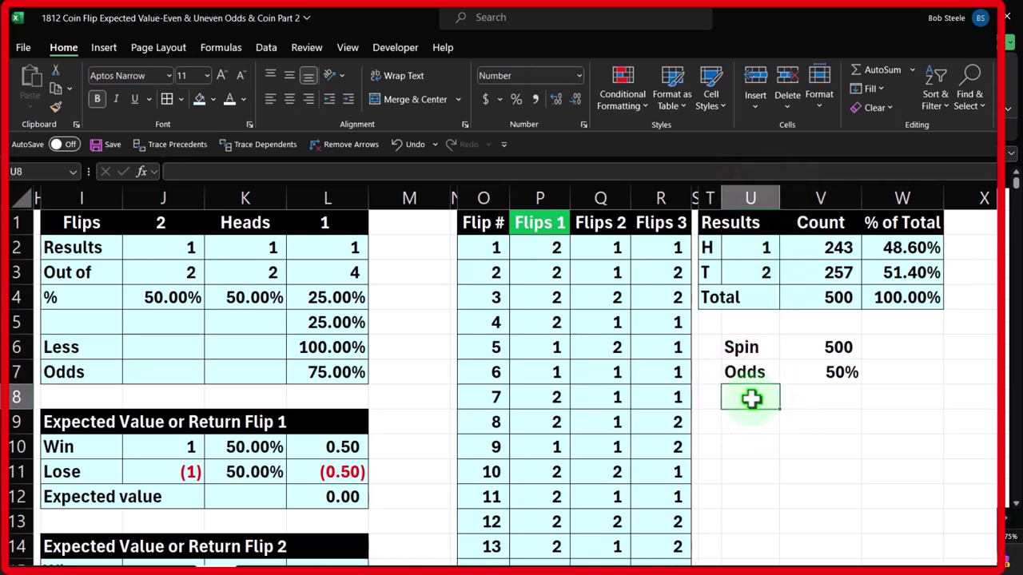
Label U8 Expected, enter =V6*V7 in V8 to get 250, and widen column U
{"action": "type", "text": "Ex"}
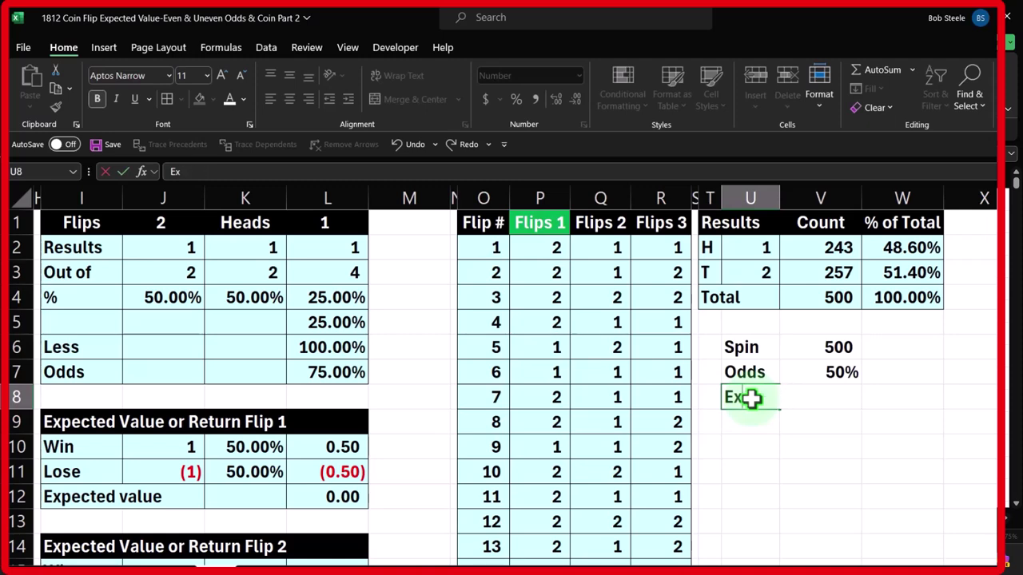
{"action": "type", "text": "pected"}
{"action": "key", "text": "Tab"}
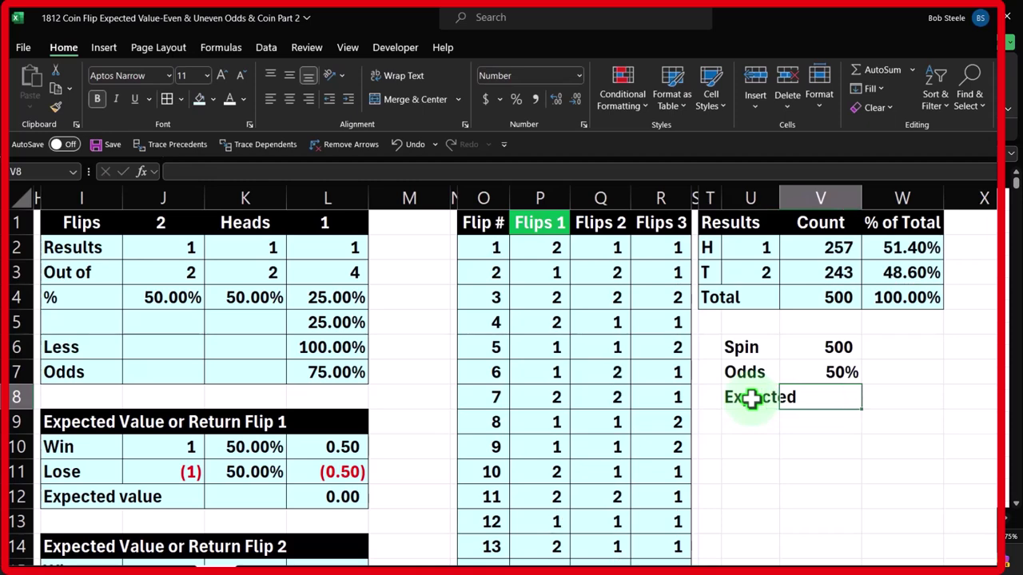
{"action": "type", "text": "="}
{"action": "key", "text": "Up"}
{"action": "key", "text": "Up"}
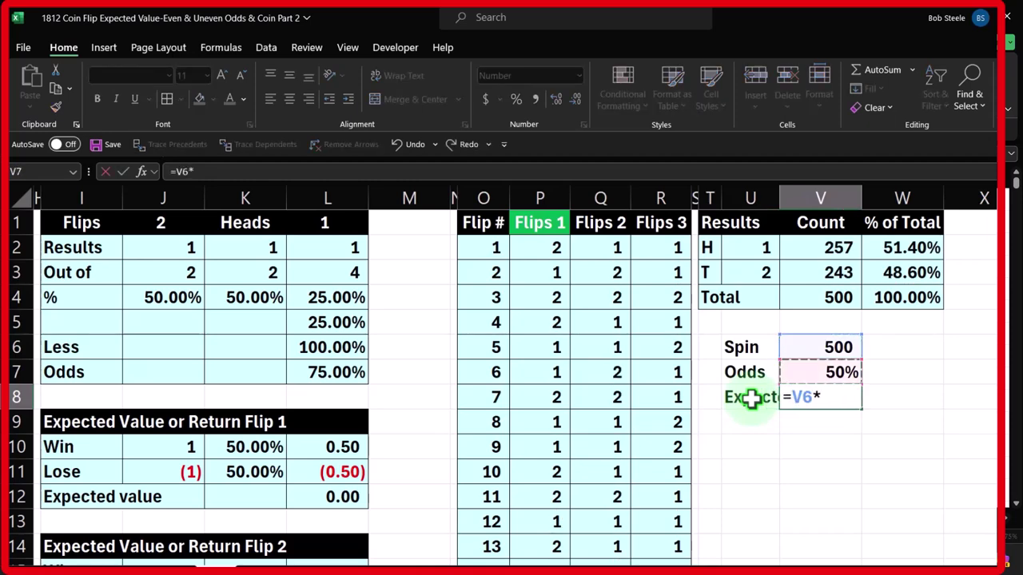
{"action": "type", "text": "*"}
{"action": "key", "text": "Up"}
{"action": "key", "text": "Return"}
{"action": "key", "text": "Up"}
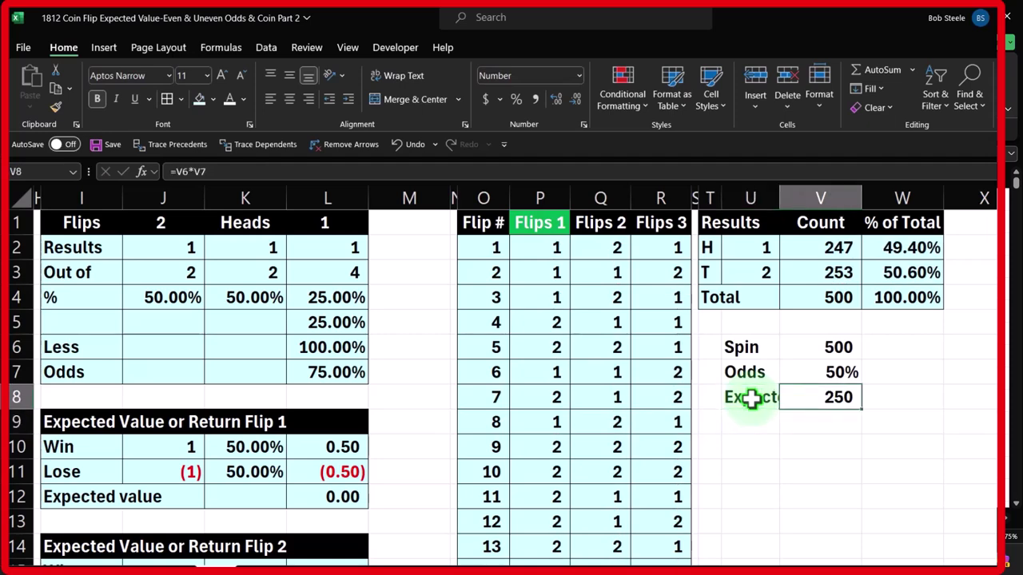
{"action": "left_click", "coordinate": [759, 224]}
{"action": "left_click_drag", "start_coordinate": [779, 198], "coordinate": [802, 199]}
Label U10 Difference and enter =V2-V8 in V10, heads minus the expected 250
{"action": "left_click", "coordinate": [735, 422]}
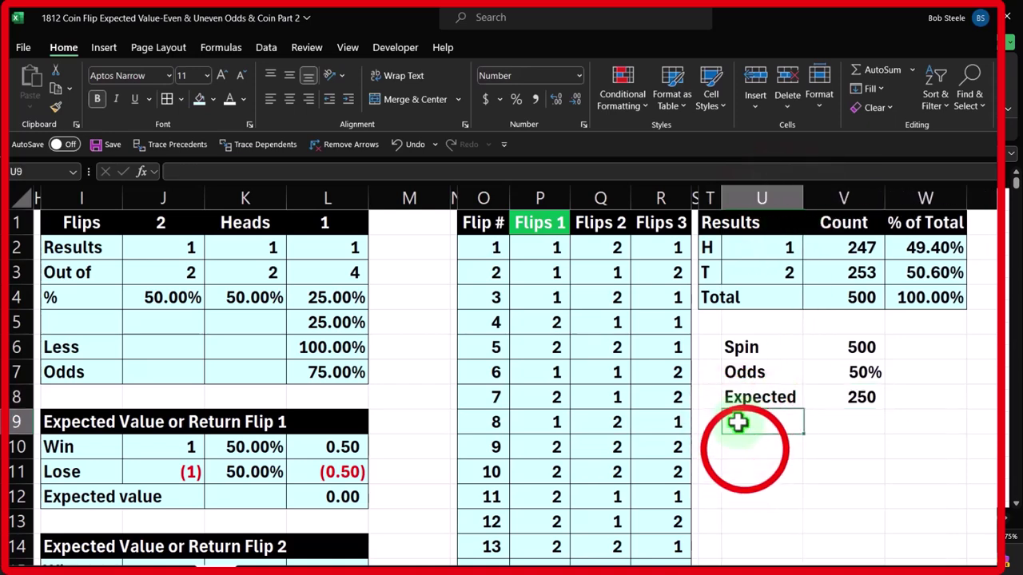
{"action": "left_click", "coordinate": [744, 449]}
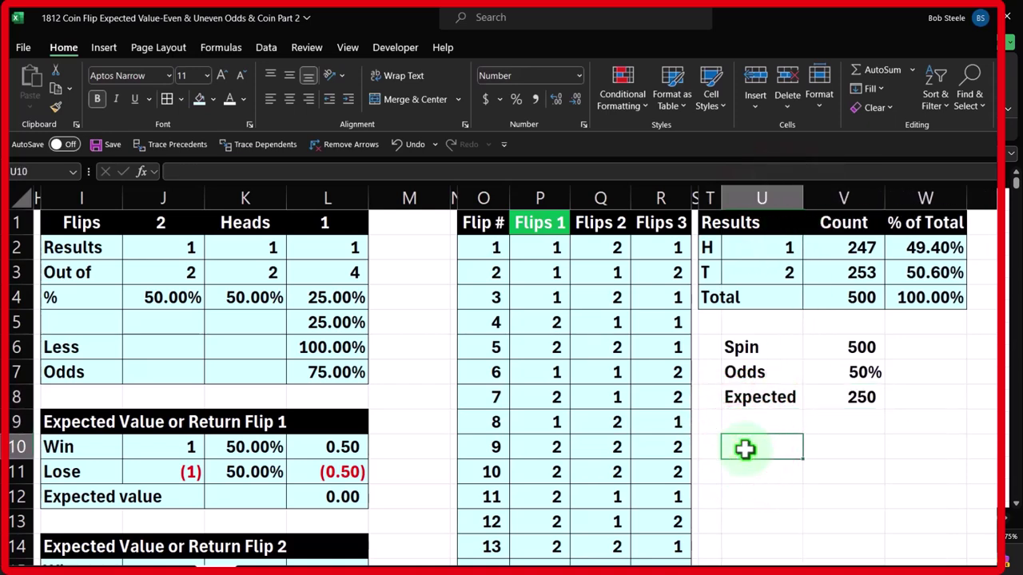
{"action": "type", "text": "Difference"}
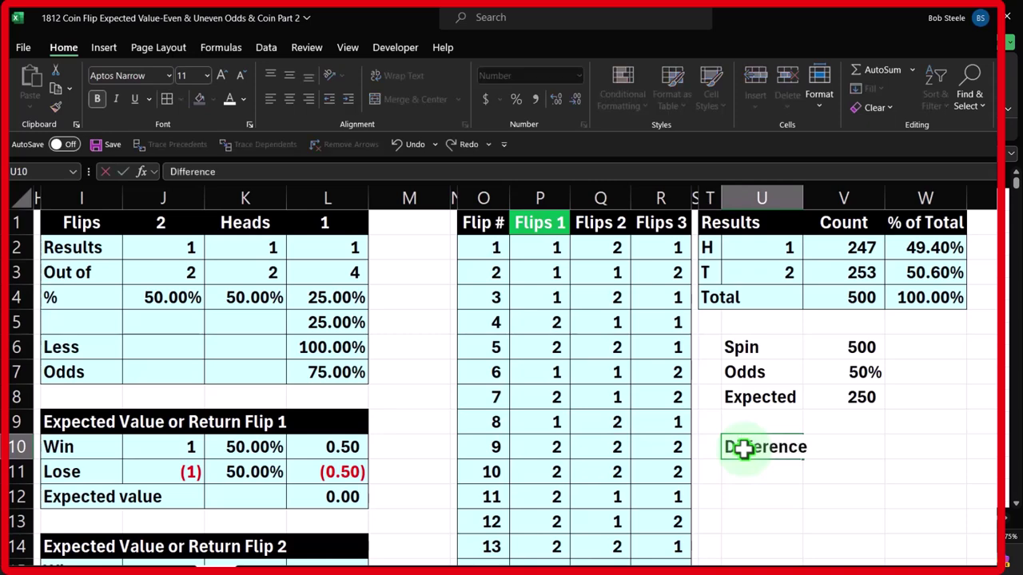
{"action": "key", "text": "Tab"}
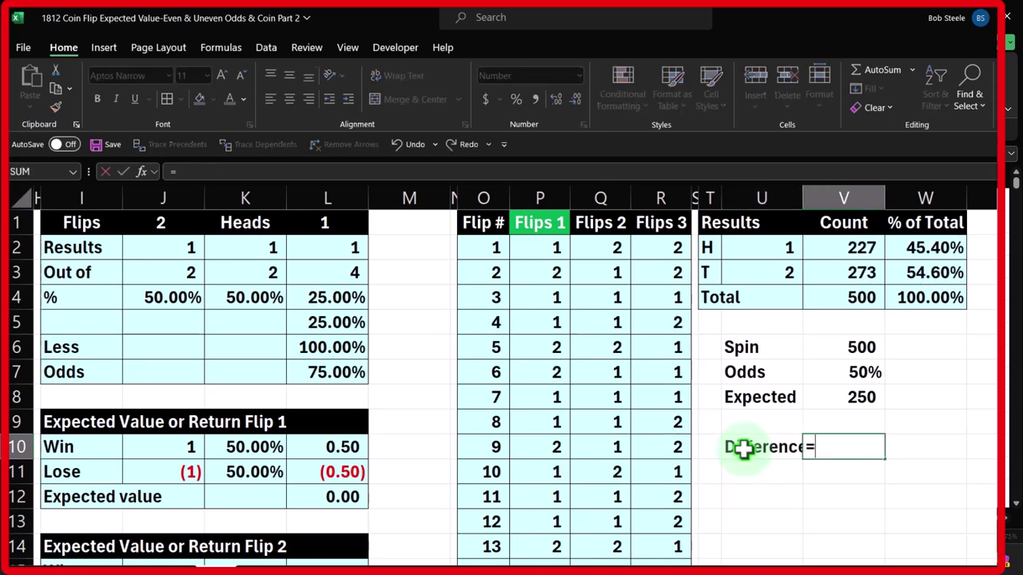
{"action": "type", "text": "="}
{"action": "key", "text": "Up"}
{"action": "key", "text": "Up"}
{"action": "key", "text": "Up"}
{"action": "key", "text": "Up"}
{"action": "key", "text": "Up"}
{"action": "key", "text": "Up"}
{"action": "key", "text": "Up"}
{"action": "key", "text": "Up"}
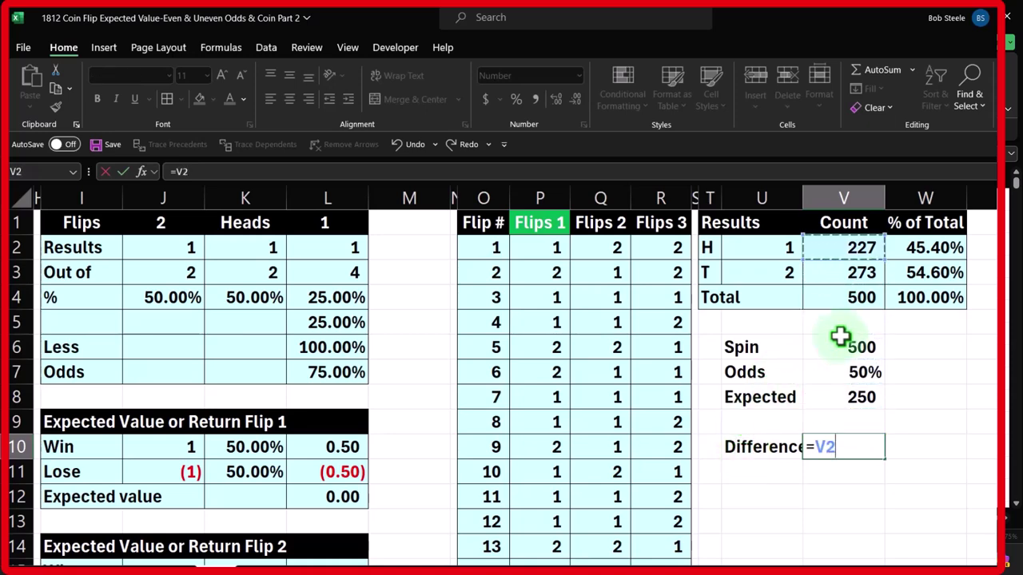
{"action": "type", "text": "-"}
{"action": "key", "text": "Up"}
{"action": "key", "text": "Up"}
{"action": "key", "text": "Up"}
{"action": "key", "text": "Down"}
{"action": "key", "text": "Return"}
{"action": "key", "text": "Left"}
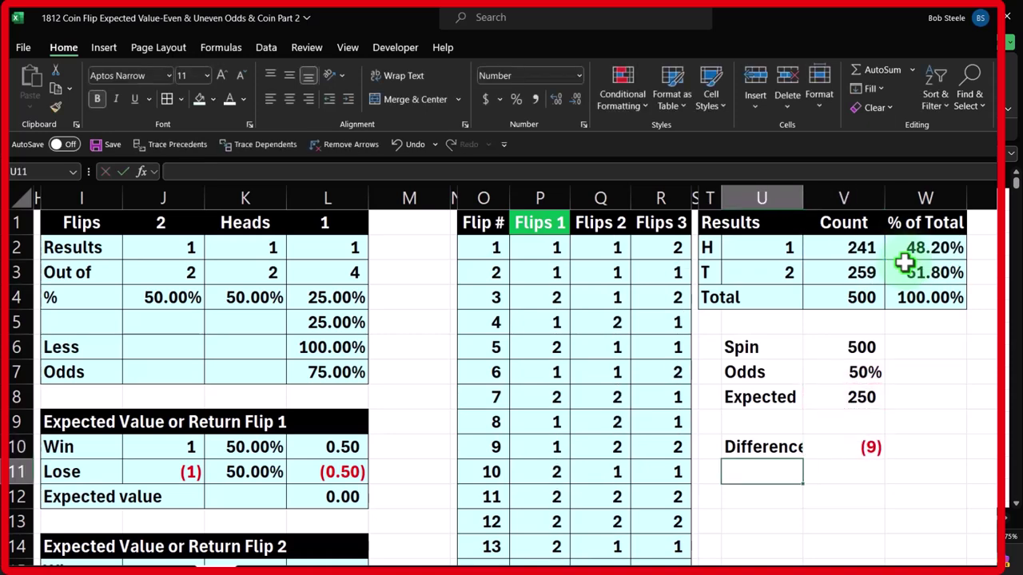
{"action": "key", "text": "Up"}
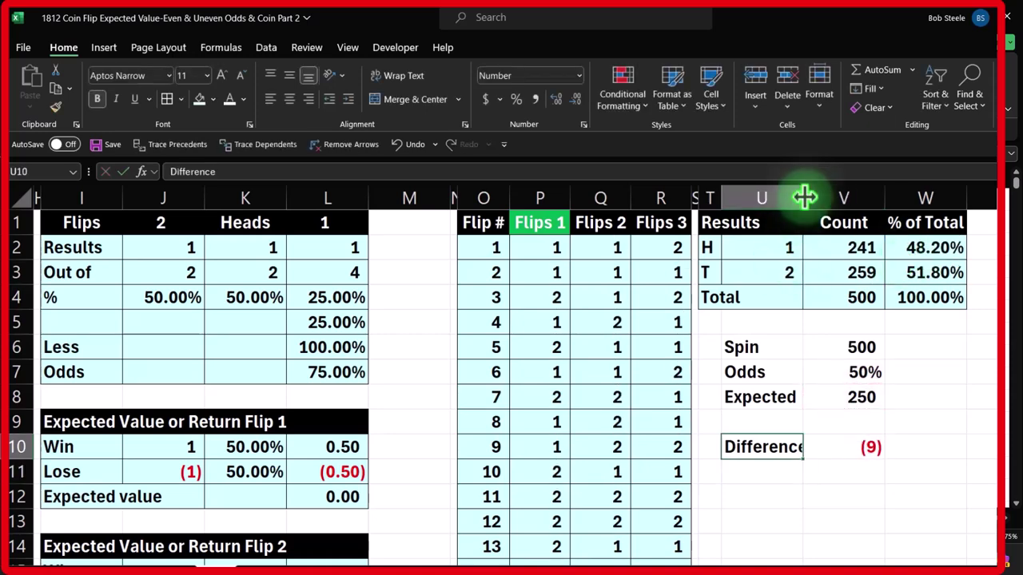
{"action": "left_click_drag", "start_coordinate": [803, 194], "coordinate": [804, 192]}
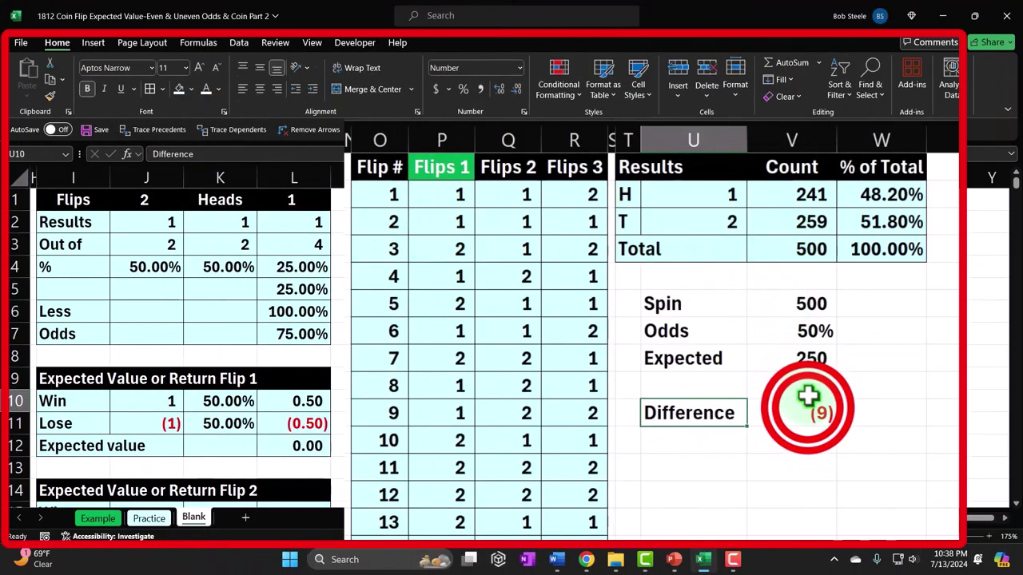
{"action": "left_click", "coordinate": [807, 408]}
{"action": "type", "text": "=V2-V8"}
{"action": "key", "text": "Return"}
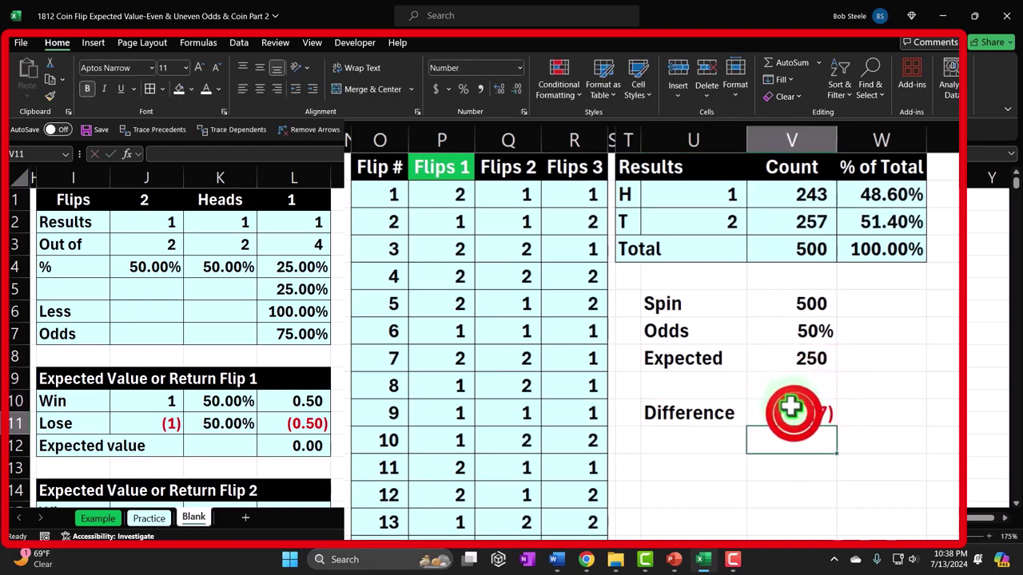
{"action": "double_click", "coordinate": [794, 413]}
{"action": "key", "text": "Return"}
{"action": "double_click", "coordinate": [776, 416]}
{"action": "key", "text": "Return"}
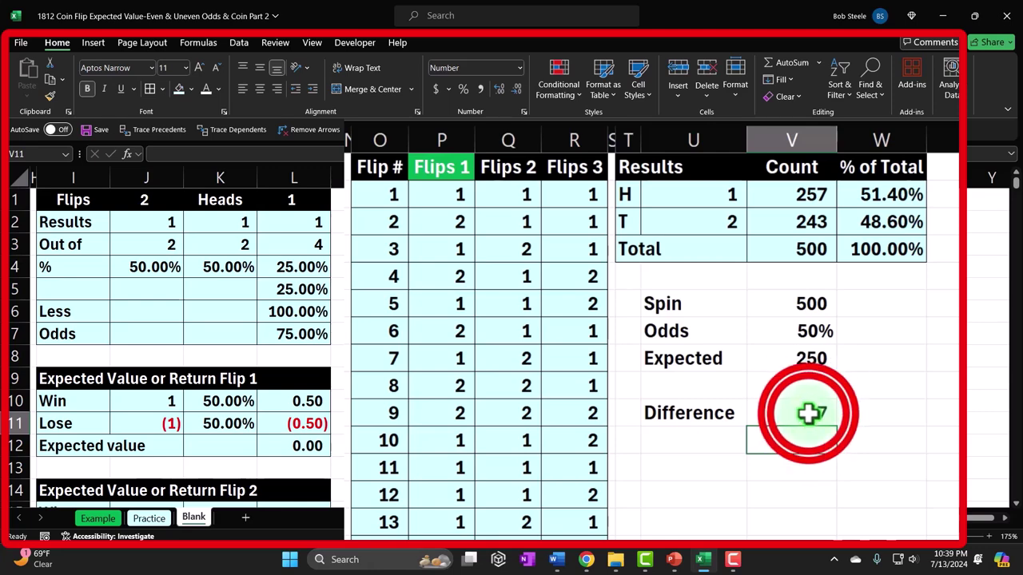
{"action": "double_click", "coordinate": [807, 413]}
{"action": "key", "text": "Return"}
{"action": "left_click", "coordinate": [808, 413]}
{"action": "double_click", "coordinate": [807, 414]}
{"action": "key", "text": "Return"}
{"action": "double_click", "coordinate": [808, 412]}
{"action": "key", "text": "Return"}
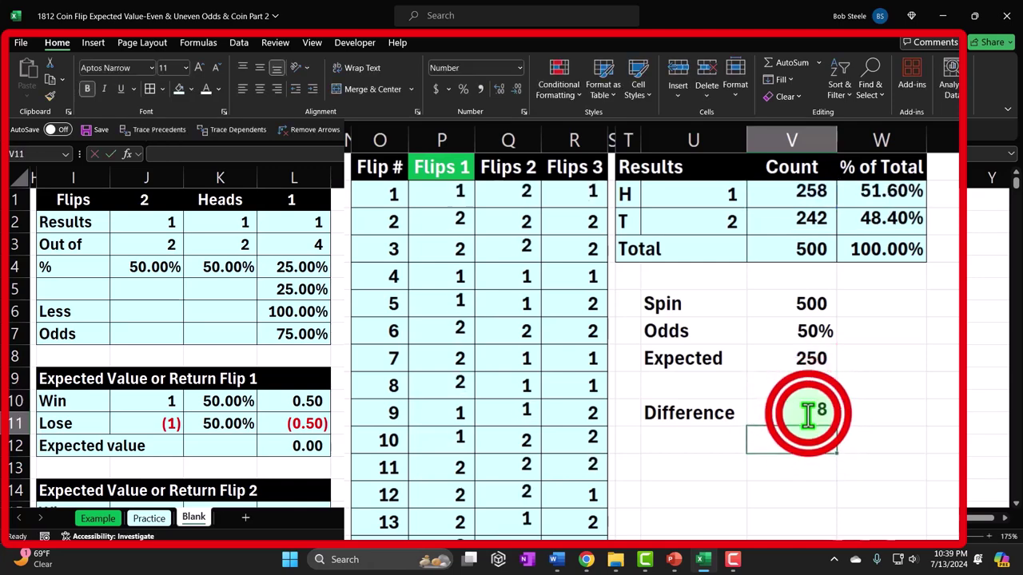
{"action": "double_click", "coordinate": [808, 412]}
{"action": "key", "text": "Return"}
{"action": "double_click", "coordinate": [808, 412]}
{"action": "key", "text": "Return"}
{"action": "double_click", "coordinate": [808, 412]}
{"action": "key", "text": "Return"}
{"action": "double_click", "coordinate": [808, 413]}
{"action": "key", "text": "Return"}
{"action": "double_click", "coordinate": [808, 413]}
{"action": "key", "text": "Return"}
{"action": "left_click", "coordinate": [808, 413]}
{"action": "double_click", "coordinate": [808, 412]}
{"action": "key", "text": "Return"}
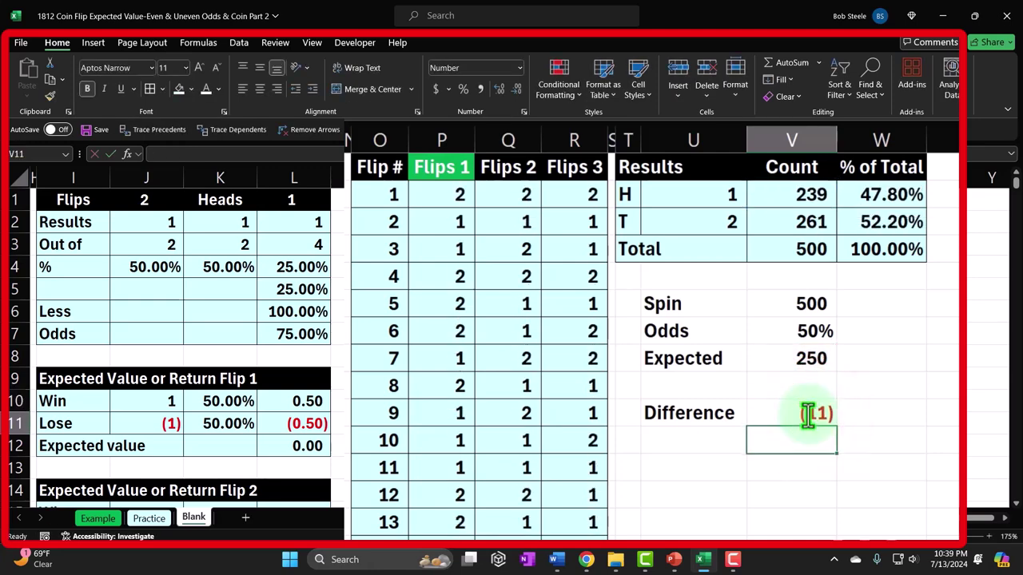
{"action": "left_click", "coordinate": [761, 410]}
{"action": "double_click", "coordinate": [776, 412]}
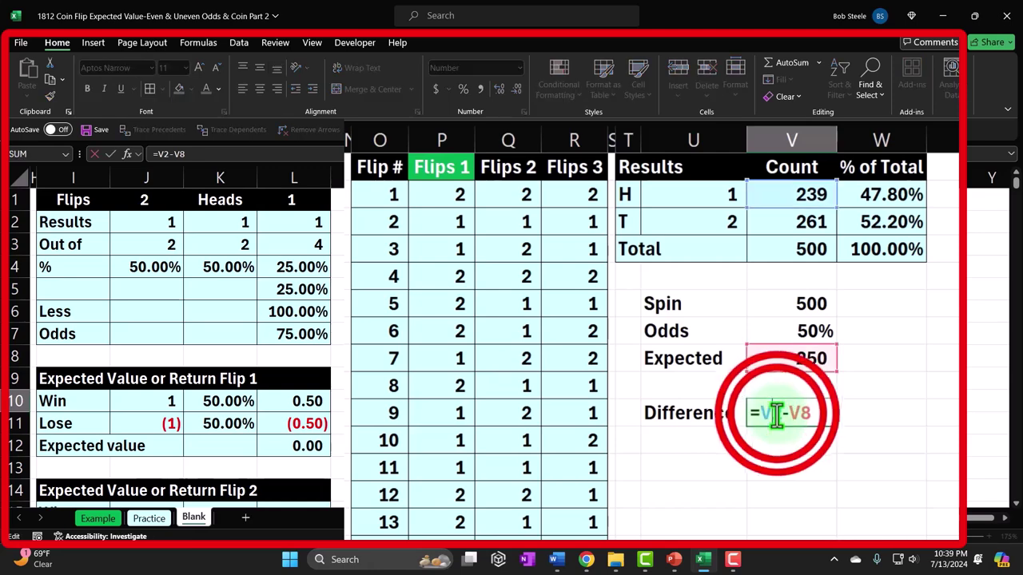
{"action": "key", "text": "Return"}
{"action": "double_click", "coordinate": [777, 412]}
{"action": "key", "text": "Return"}
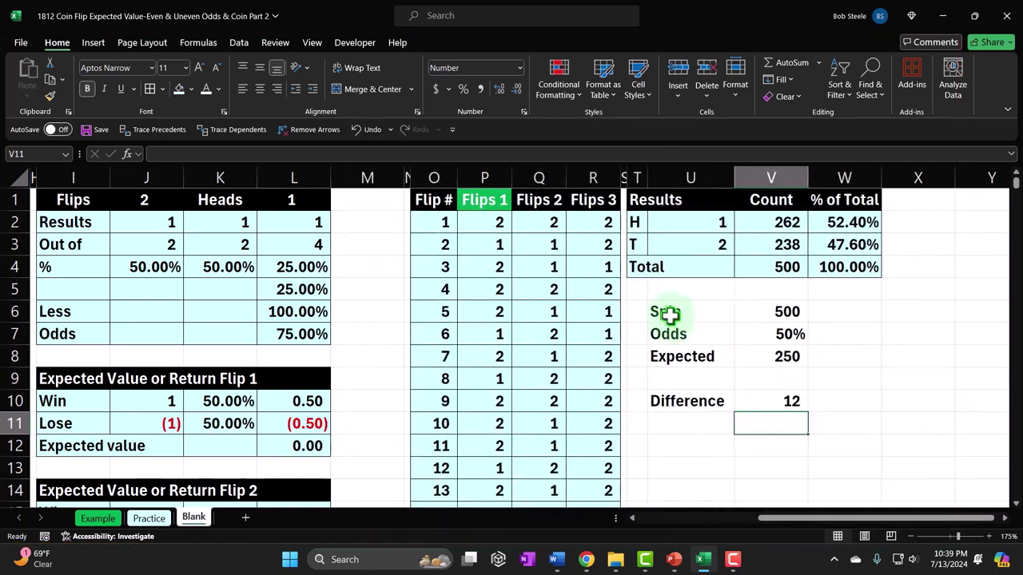
{"action": "left_click_drag", "start_coordinate": [669, 314], "coordinate": [748, 349]}
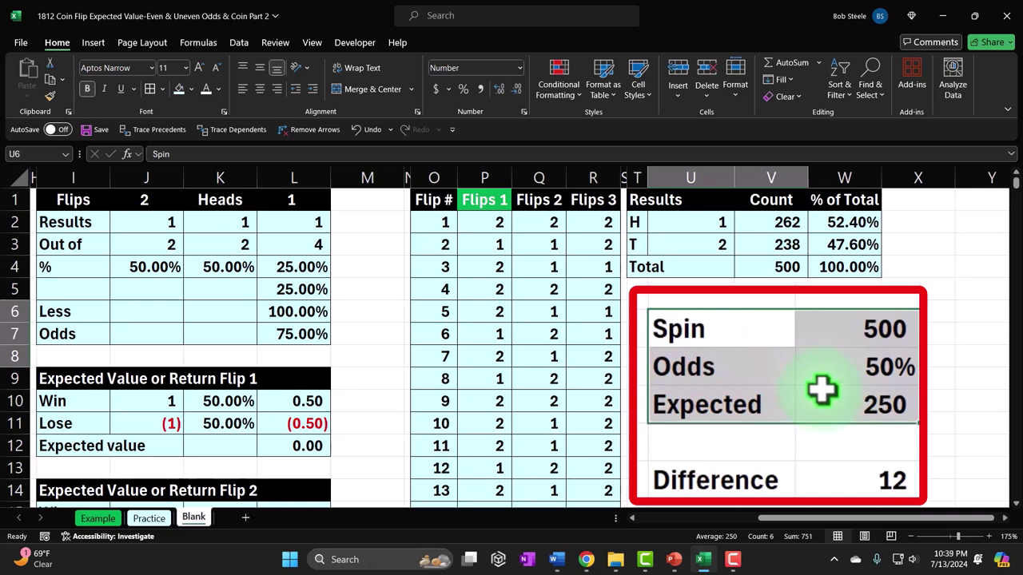
{"action": "left_click", "coordinate": [150, 89]}
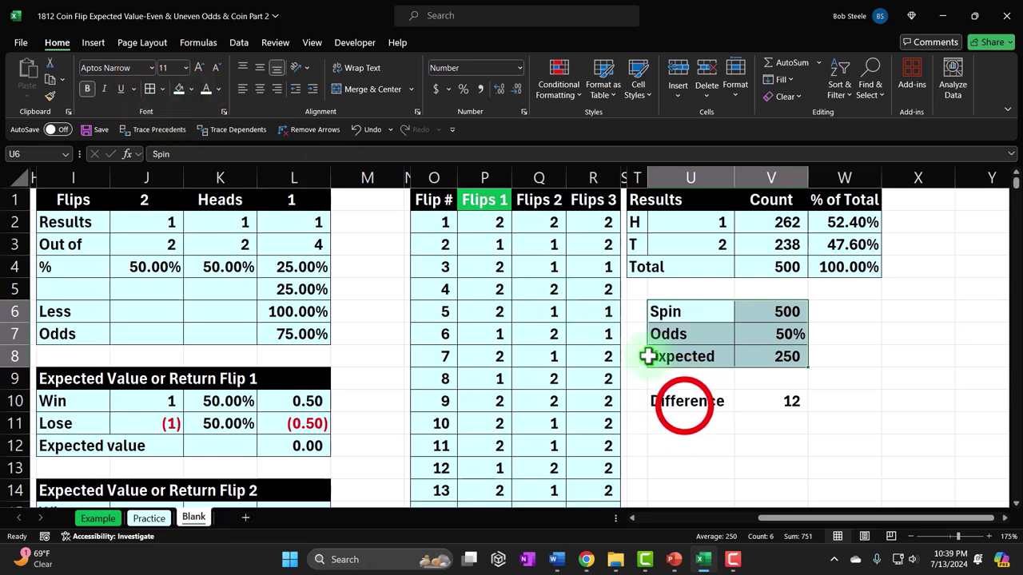
{"action": "left_click_drag", "start_coordinate": [687, 401], "coordinate": [749, 401]}
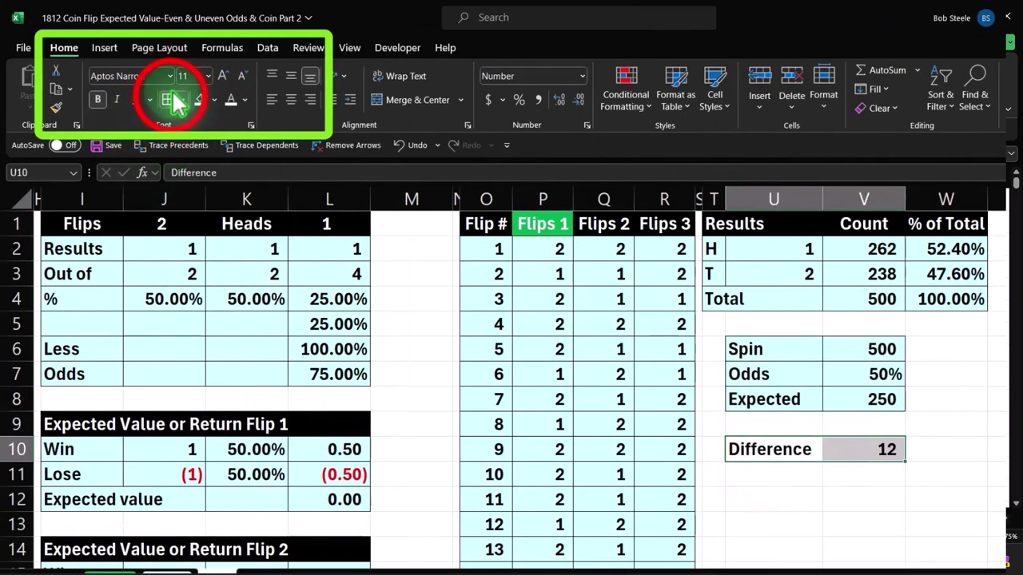
{"action": "left_click", "coordinate": [173, 100]}
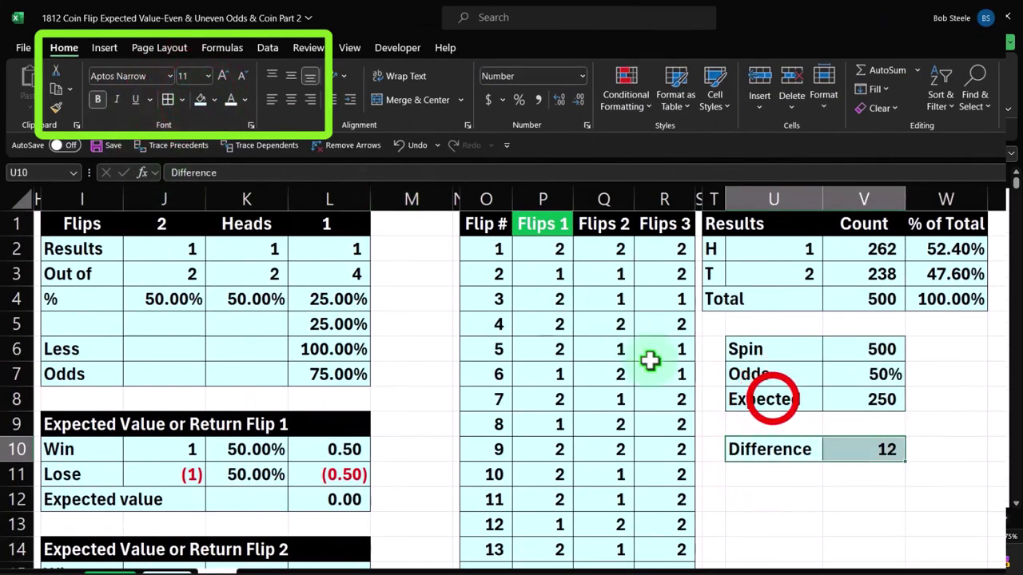
{"action": "left_click", "coordinate": [773, 397]}
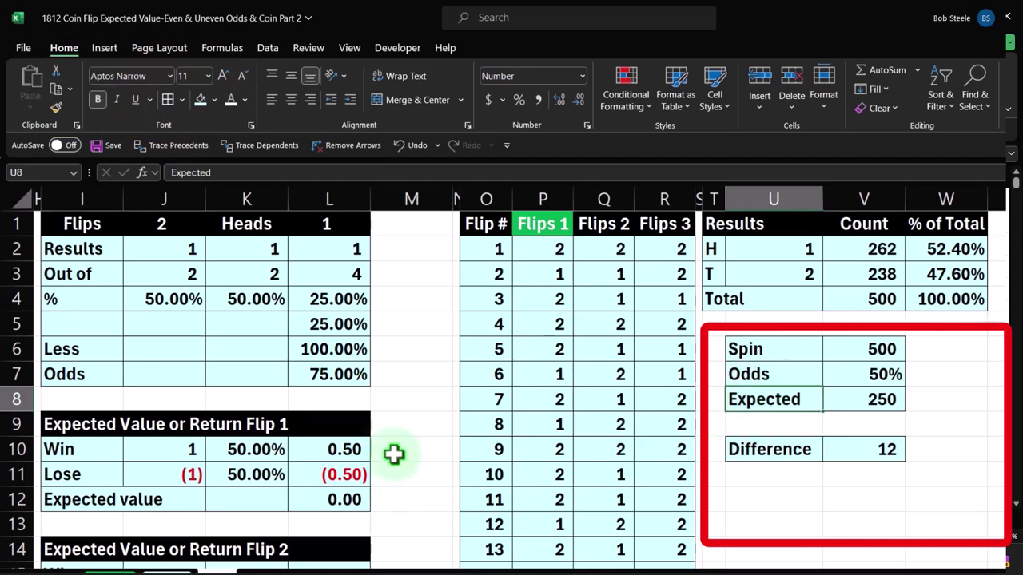
{"action": "left_click", "coordinate": [796, 494]}
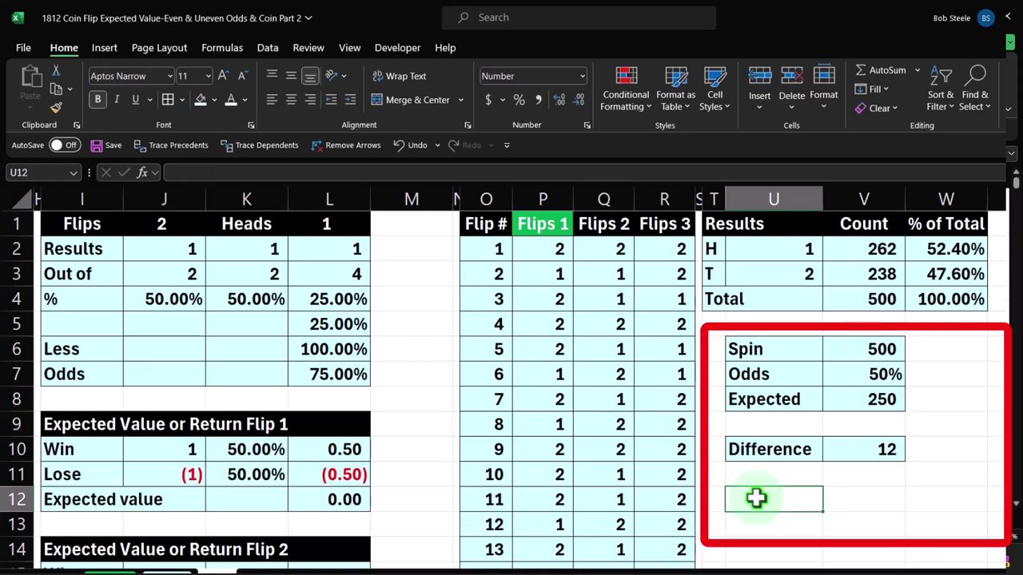
Enter an Even Pay label in U12 and fill it green
{"action": "type", "text": "Even Pay"}
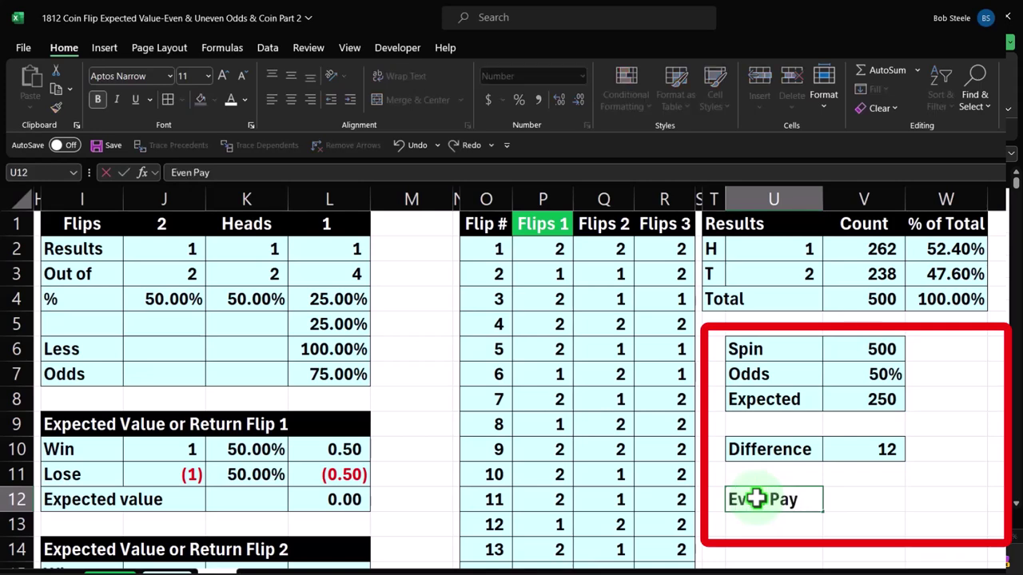
{"action": "key", "text": "ctrl+Return"}
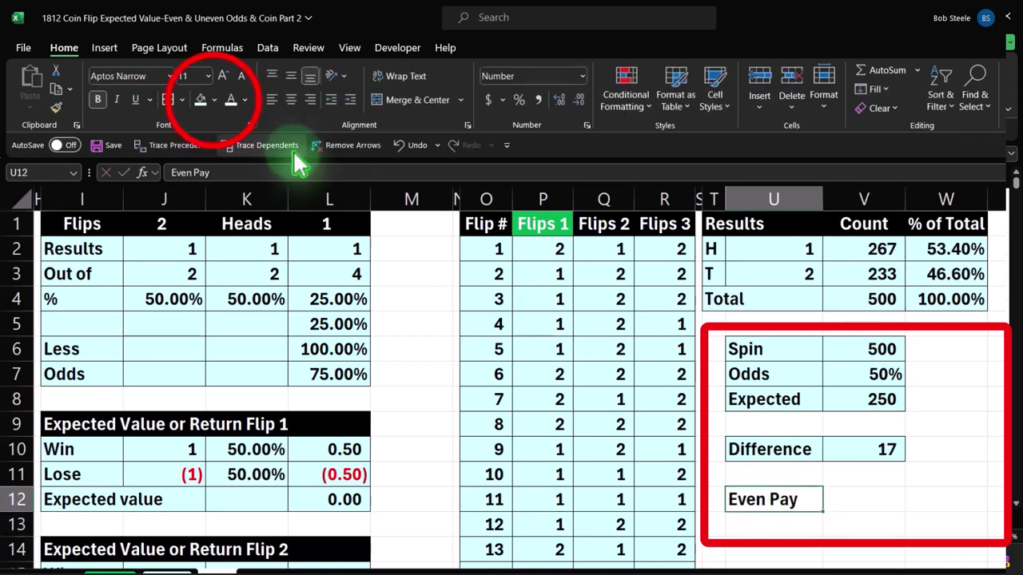
{"action": "left_click", "coordinate": [214, 100]}
{"action": "left_click", "coordinate": [260, 238]}
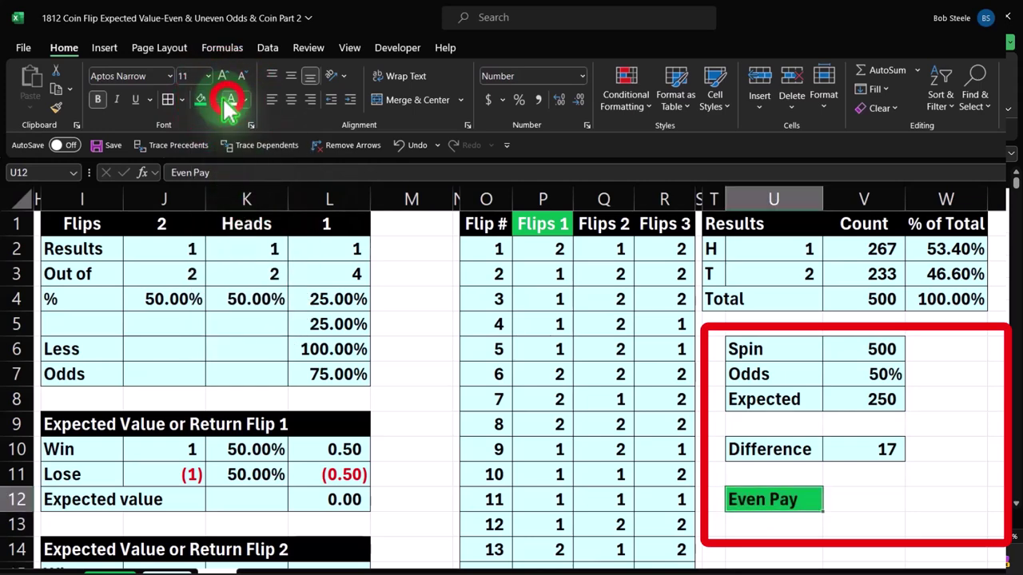
Add Wins, Losses and Total headings in V12:X12 with black fill and centre alignment
{"action": "left_click", "coordinate": [879, 500]}
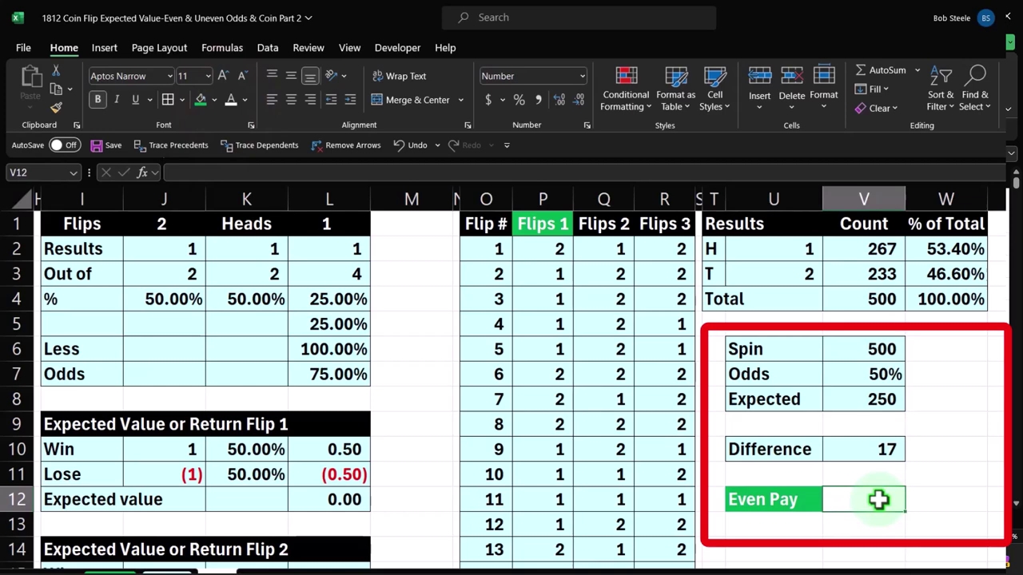
{"action": "type", "text": "Wins"}
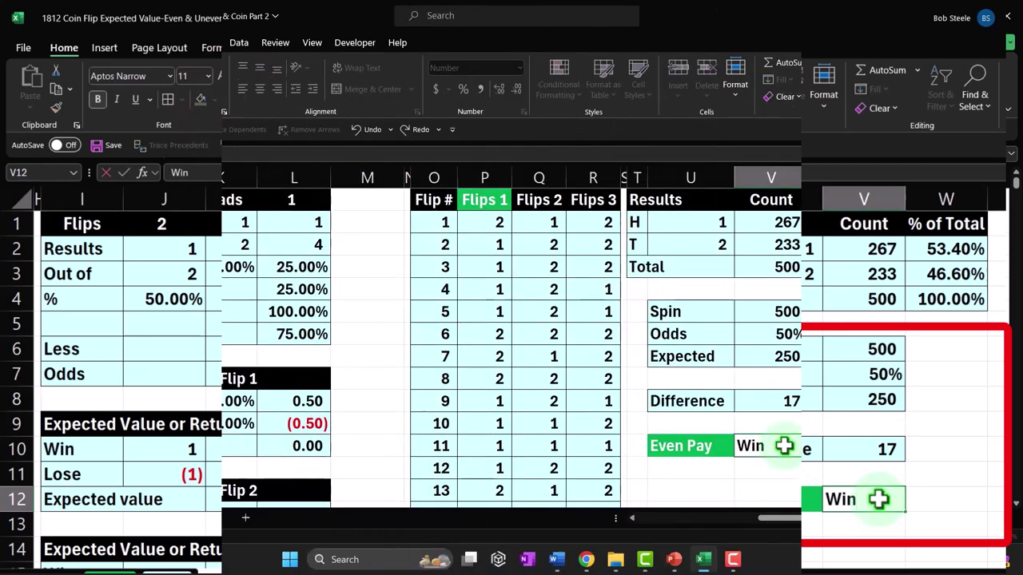
{"action": "key", "text": "Tab"}
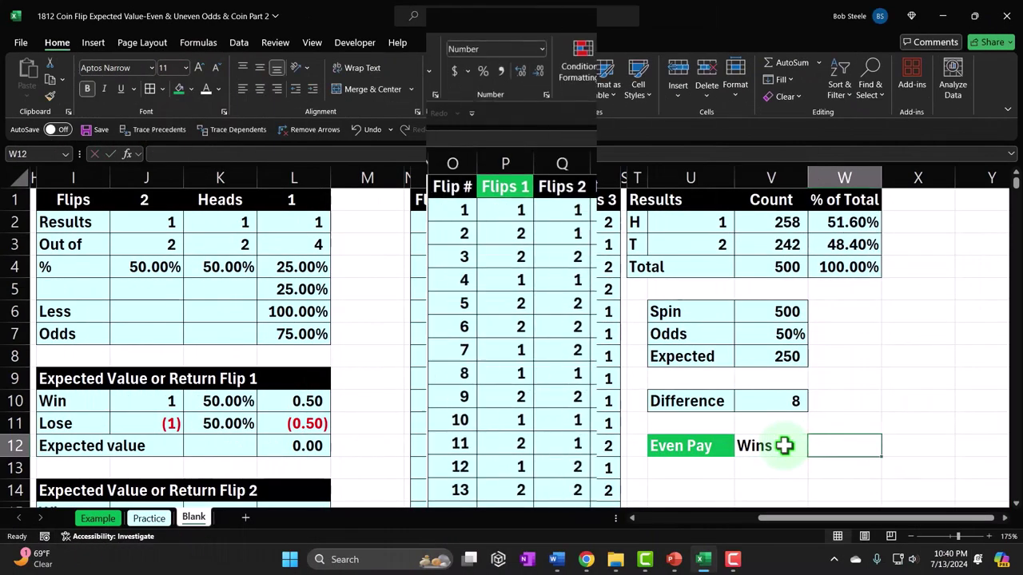
{"action": "type", "text": "Losses"}
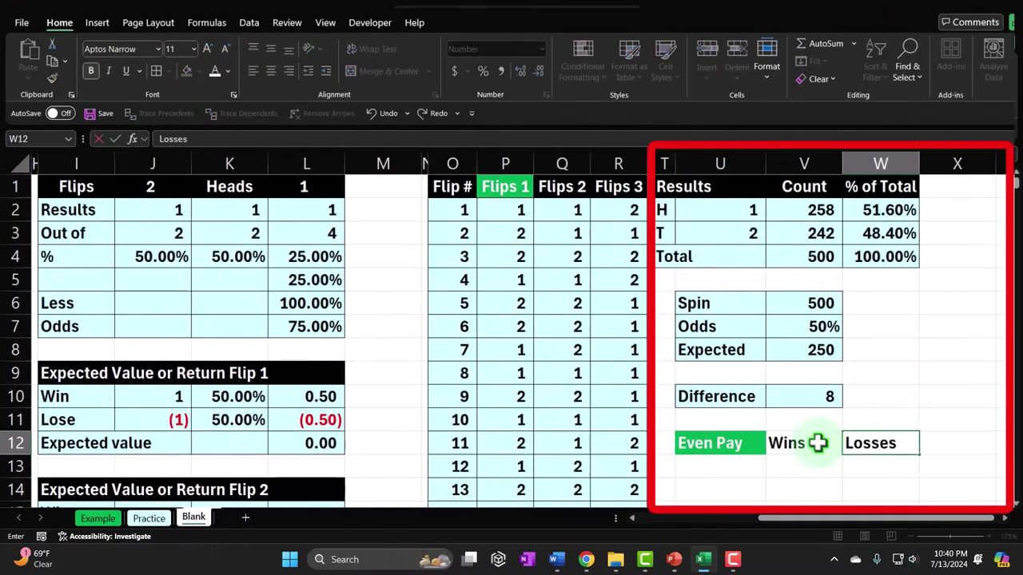
{"action": "key", "text": "Tab"}
{"action": "type", "text": "T"}
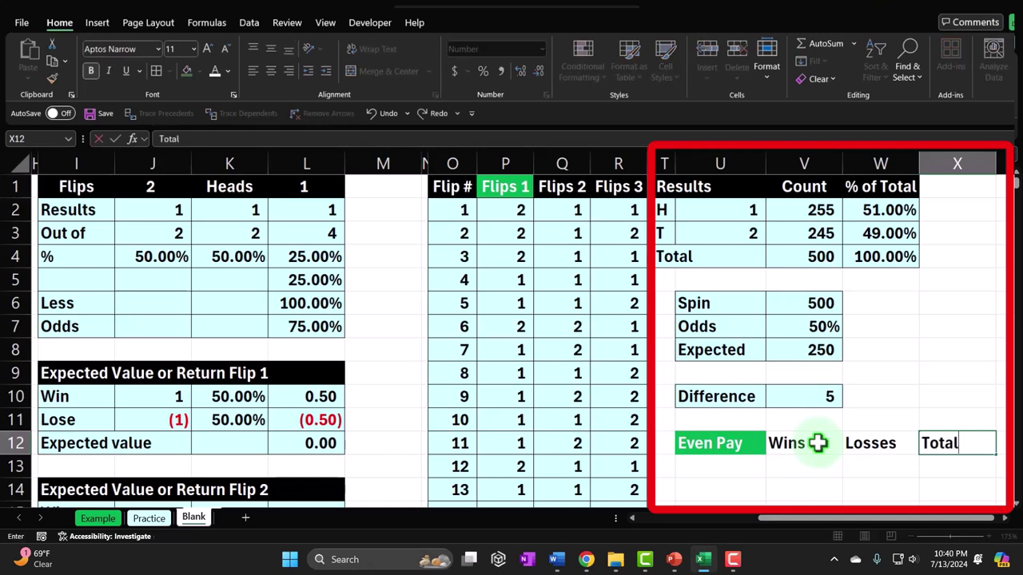
{"action": "type", "text": "otal"}
{"action": "key", "text": "Return"}
{"action": "scroll", "coordinate": [879, 364], "scroll_direction": "down", "scroll_amount": 2}
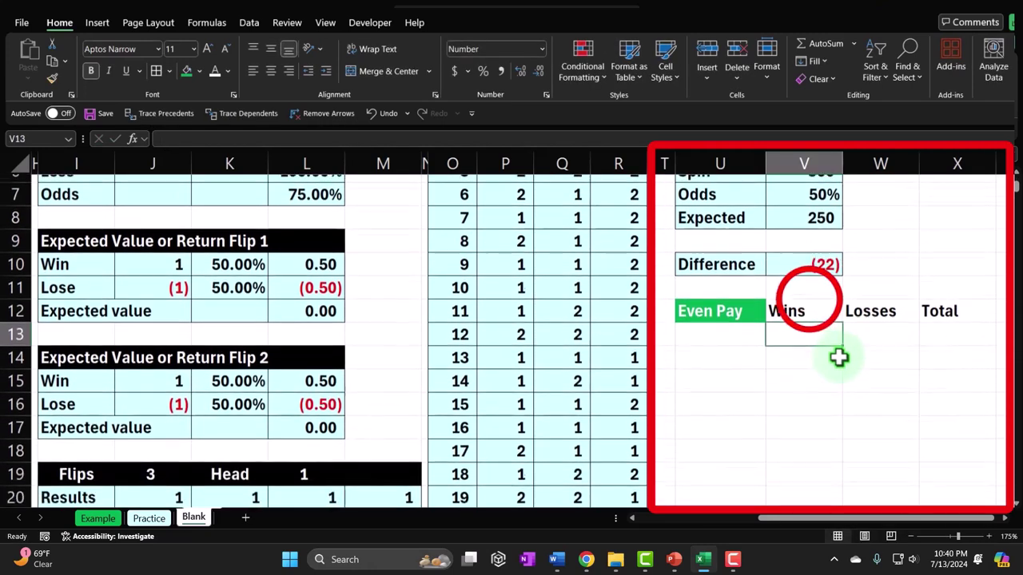
{"action": "left_click_drag", "start_coordinate": [808, 300], "coordinate": [931, 304]}
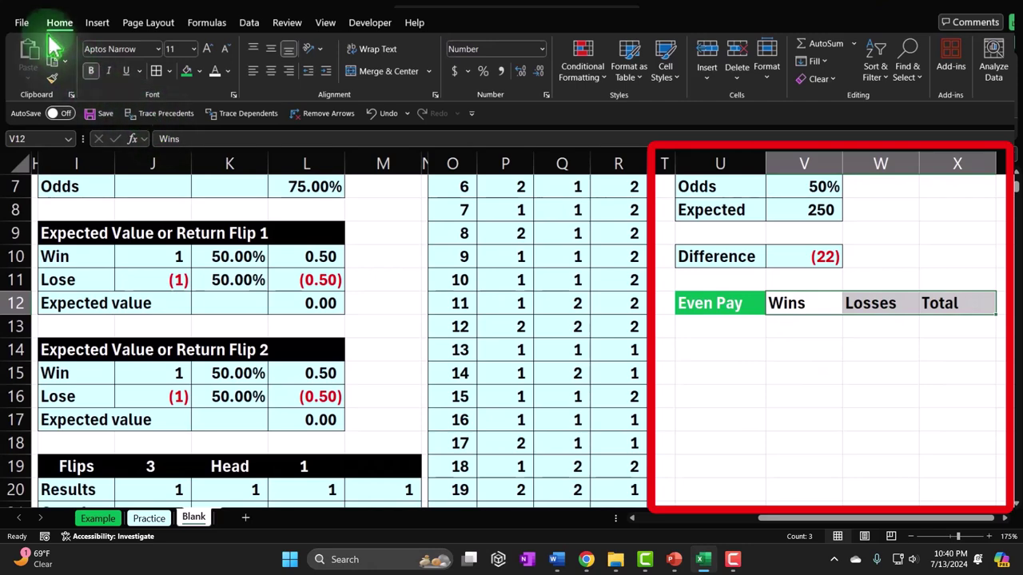
{"action": "left_click", "coordinate": [198, 71]}
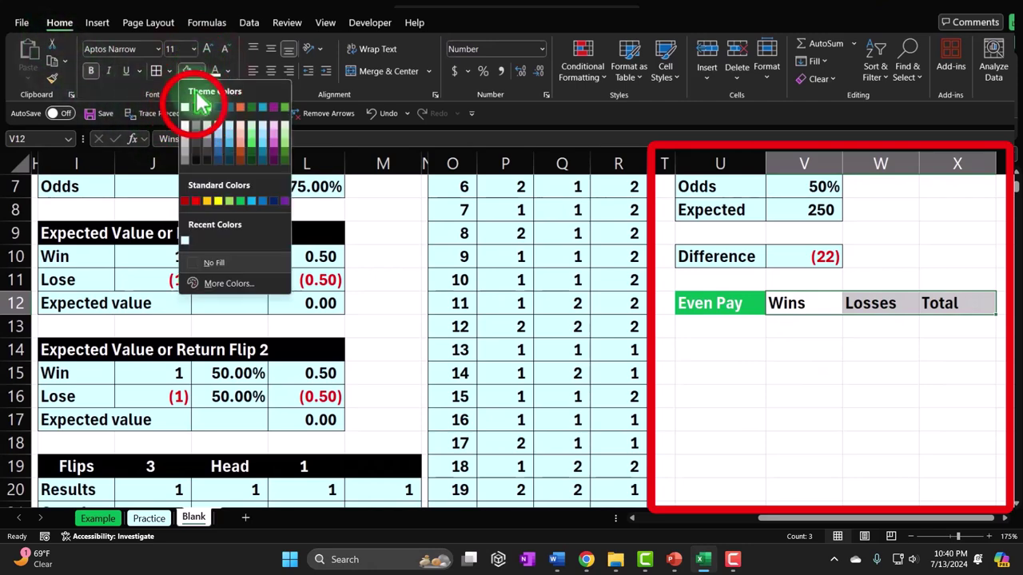
{"action": "left_click", "coordinate": [196, 107]}
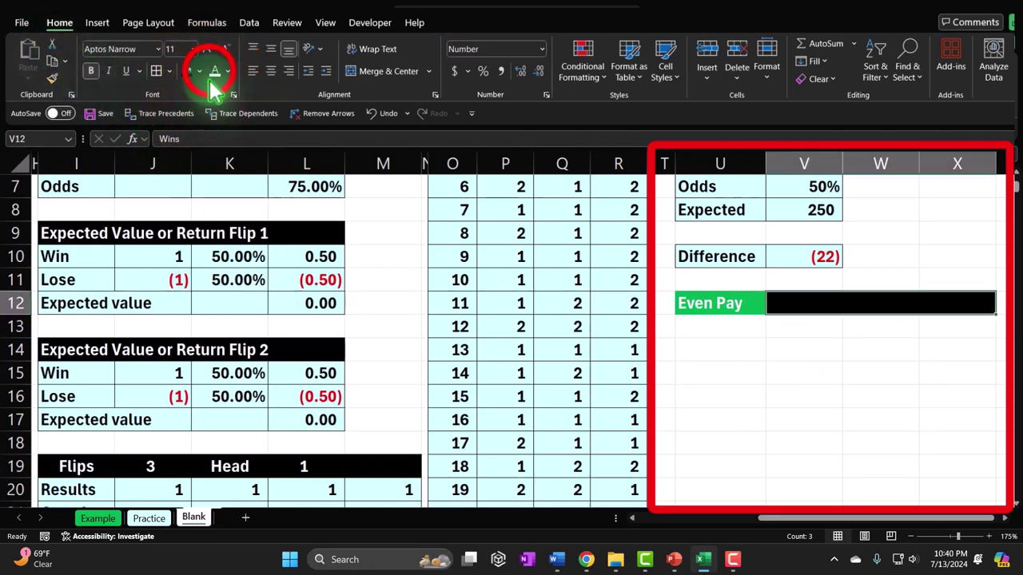
{"action": "left_click", "coordinate": [271, 70]}
{"action": "left_click", "coordinate": [739, 327]}
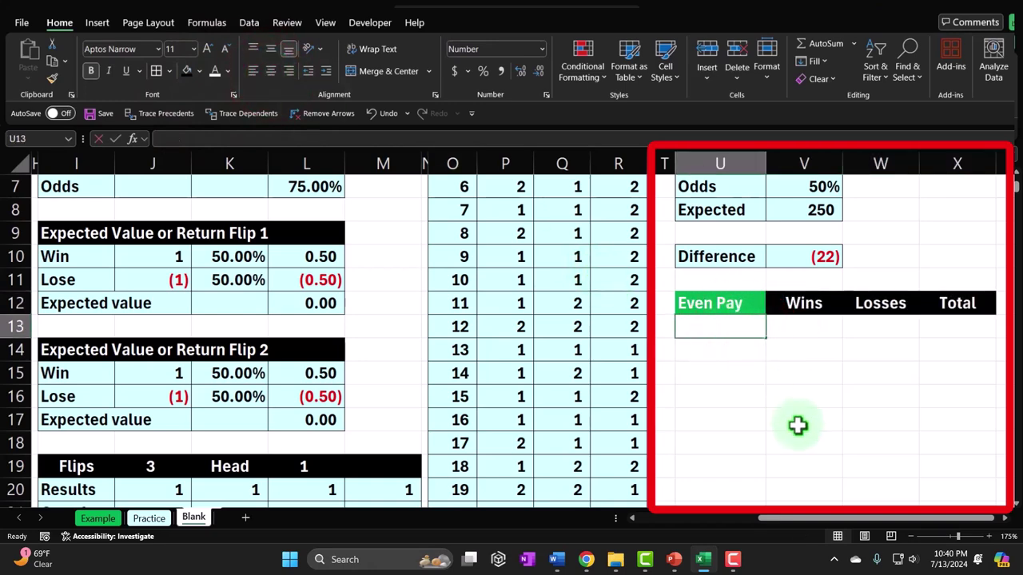
Label U13 Results and link Wins to =V2 (255) and Losses to =+V3 (245)
{"action": "type", "text": "Results"}
{"action": "key", "text": "Tab"}
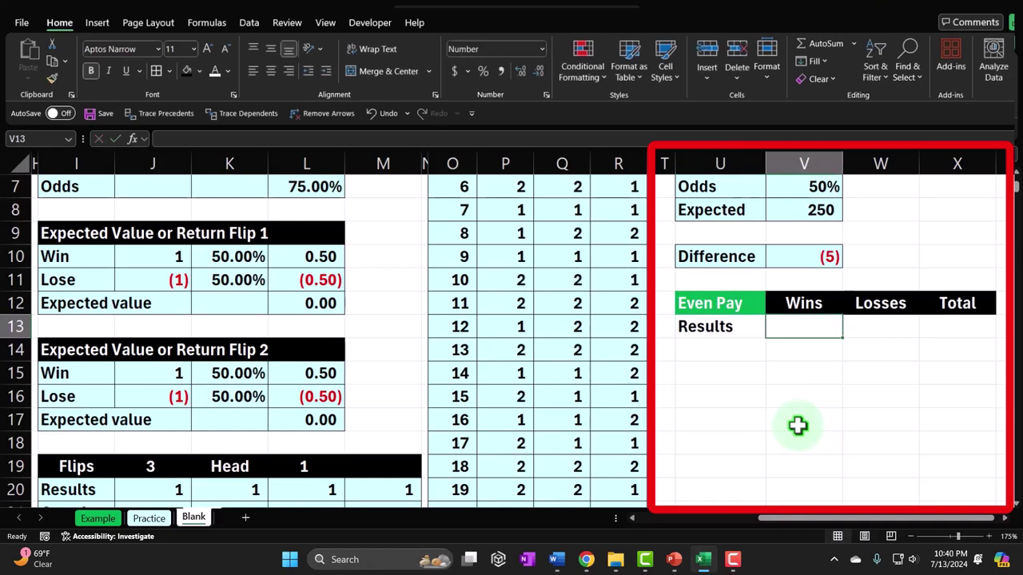
{"action": "type", "text": "="}
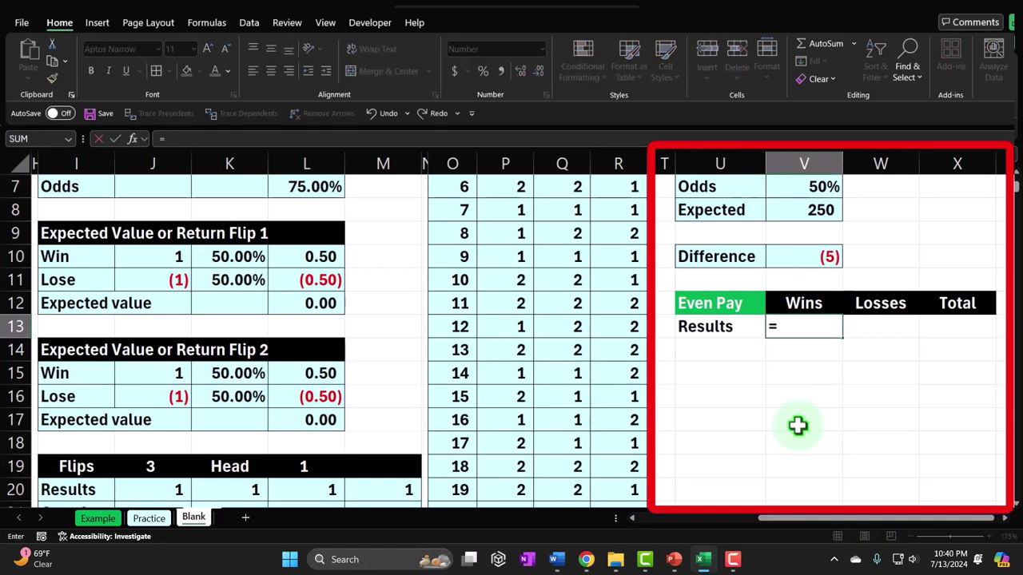
{"action": "scroll", "coordinate": [796, 425], "scroll_direction": "up", "scroll_amount": 2}
{"action": "left_click", "coordinate": [813, 209]}
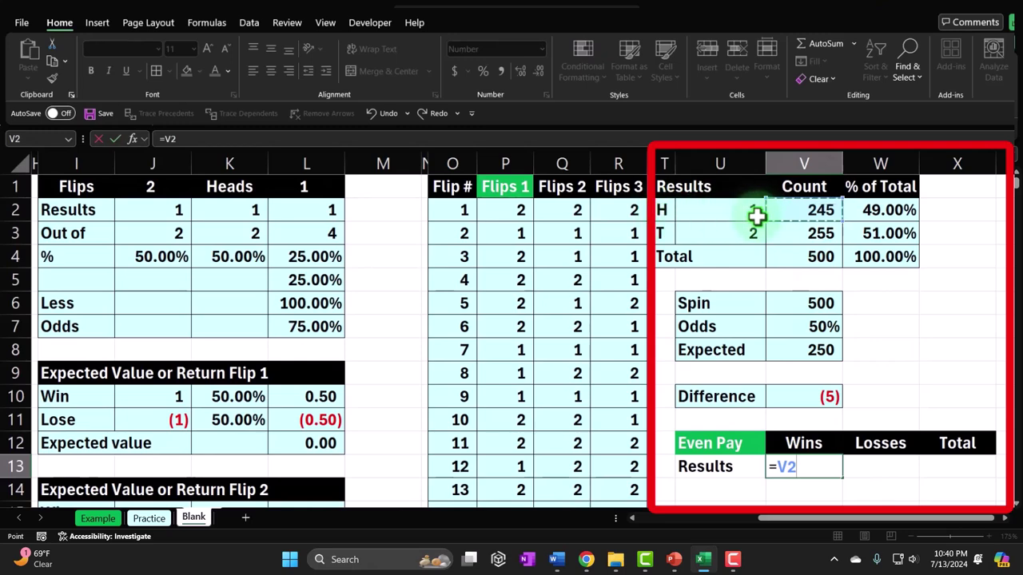
{"action": "key", "text": "Return"}
{"action": "key", "text": "Right"}
{"action": "key", "text": "Right"}
{"action": "key", "text": "Up"}
{"action": "type", "text": "+"}
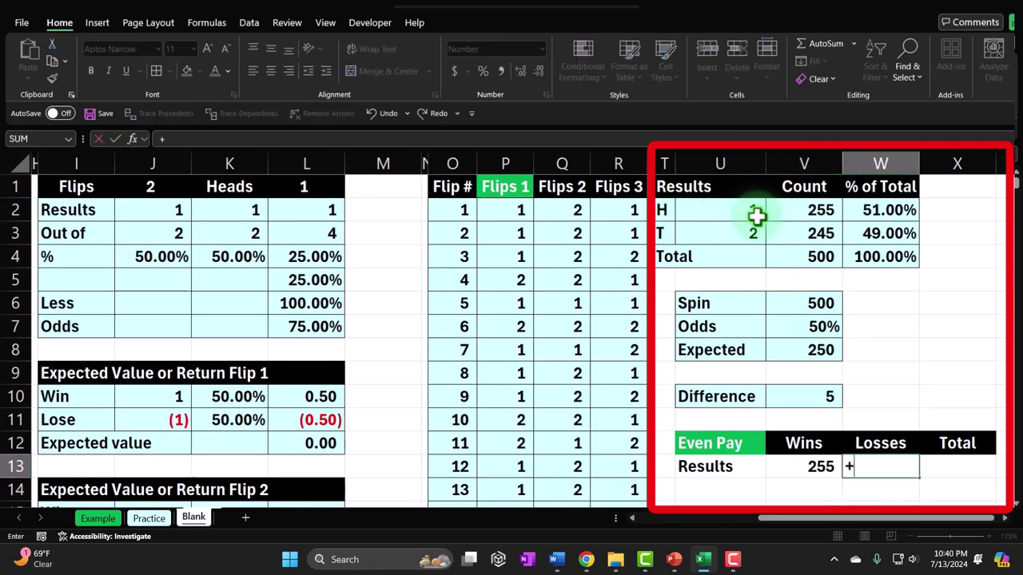
{"action": "left_click", "coordinate": [785, 230]}
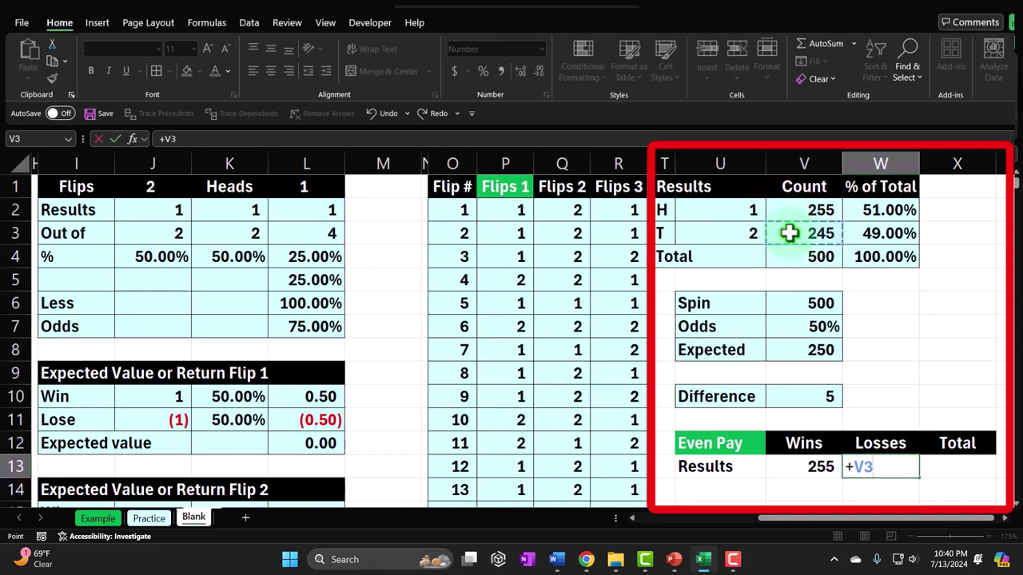
{"action": "key", "text": "Return"}
{"action": "key", "text": "Up"}
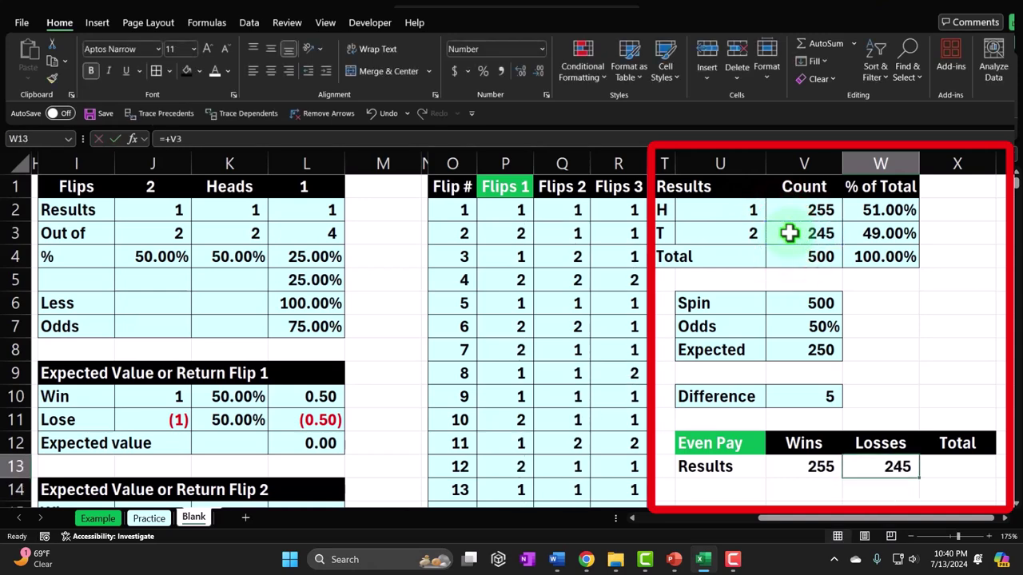
Total the row with =SUM(V13:W13) in X13, giving 500
{"action": "key", "text": "Right"}
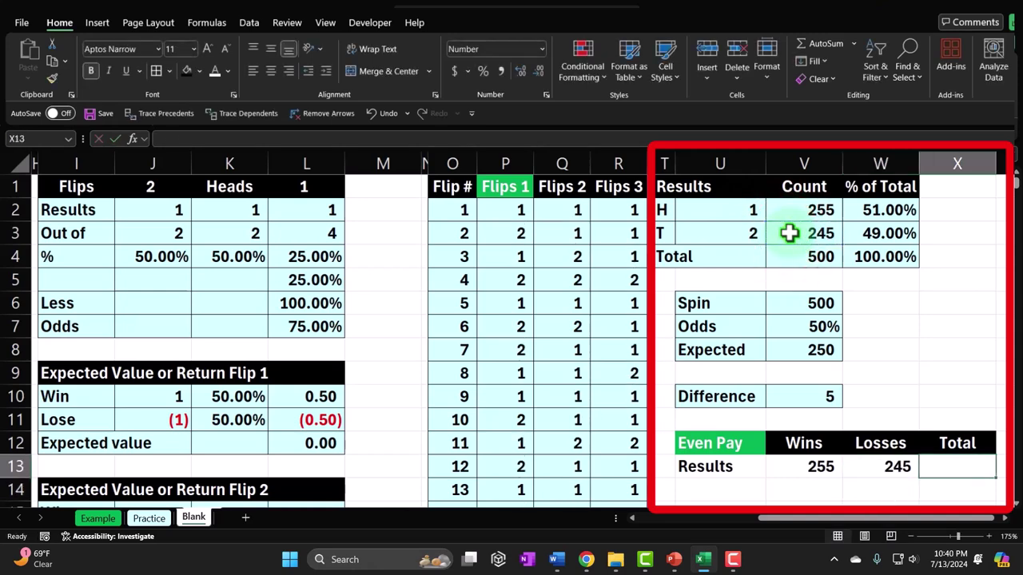
{"action": "type", "text": "=sum"}
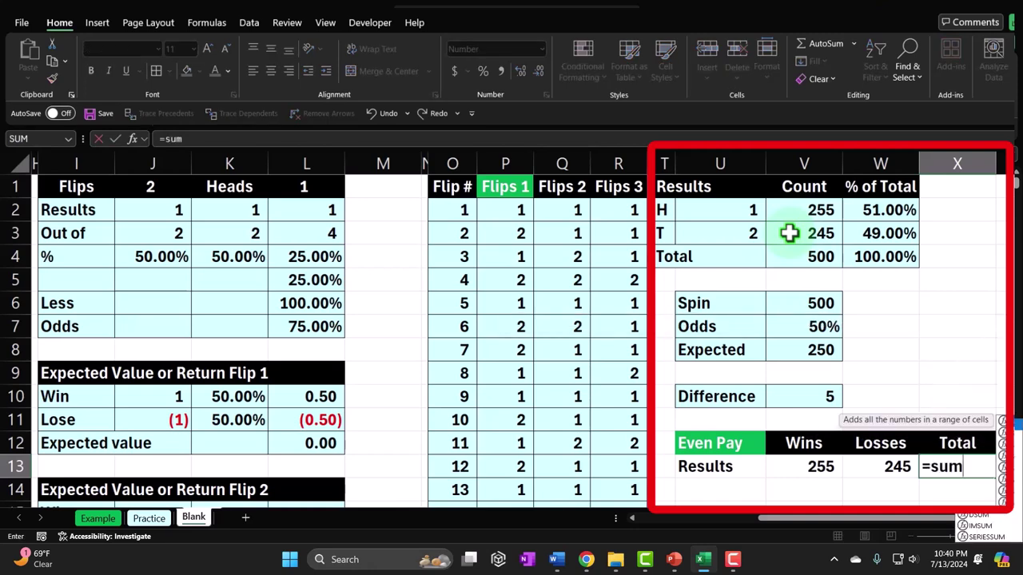
{"action": "type", "text": "(V13:W13"}
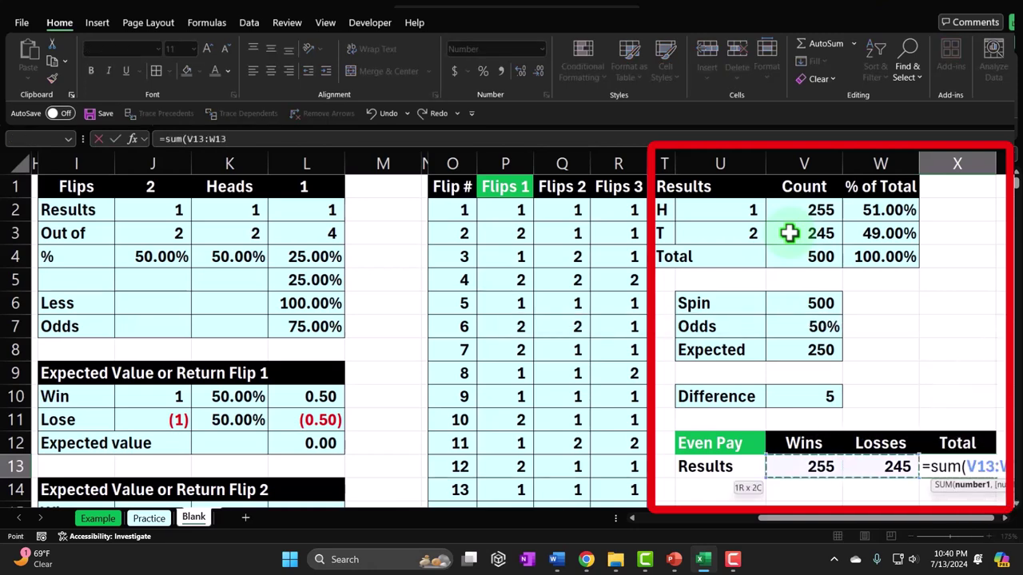
{"action": "key", "text": "Return"}
{"action": "scroll", "coordinate": [782, 383], "scroll_direction": "down", "scroll_amount": 2}
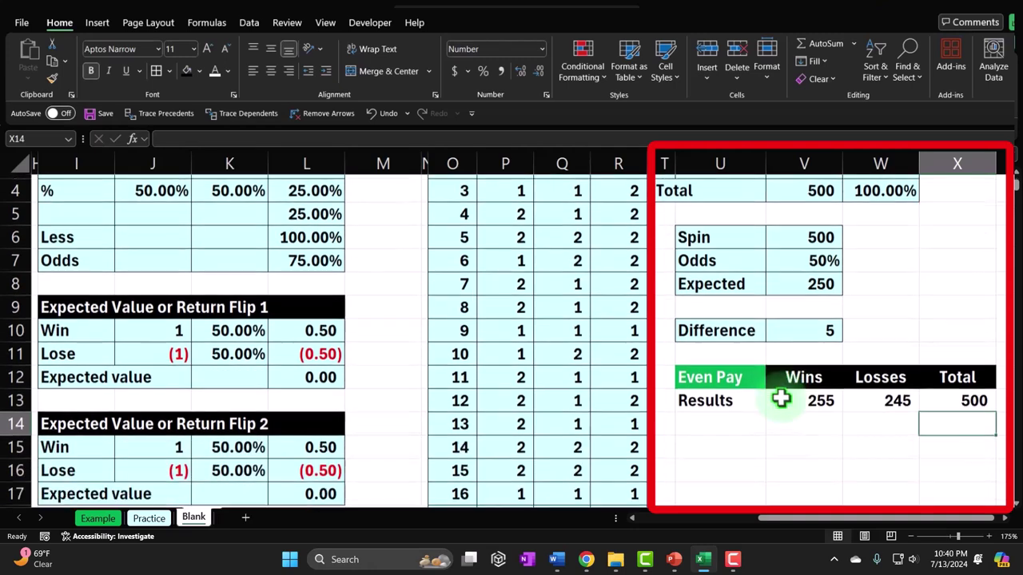
Add a Pay out row with win payout 1 and loss payout -1
{"action": "left_click", "coordinate": [753, 352]}
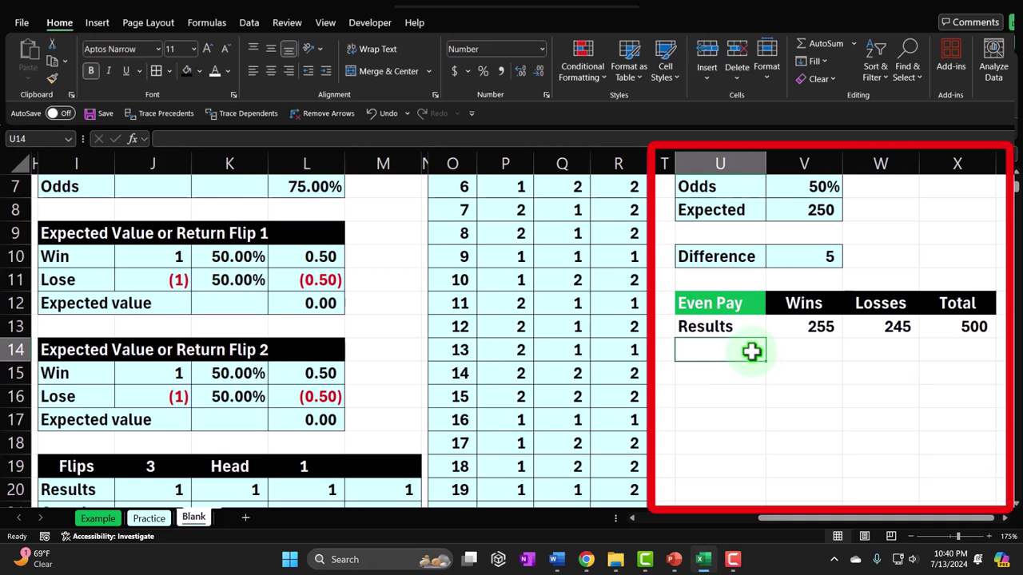
{"action": "type", "text": "Pay out"}
{"action": "key", "text": "Tab"}
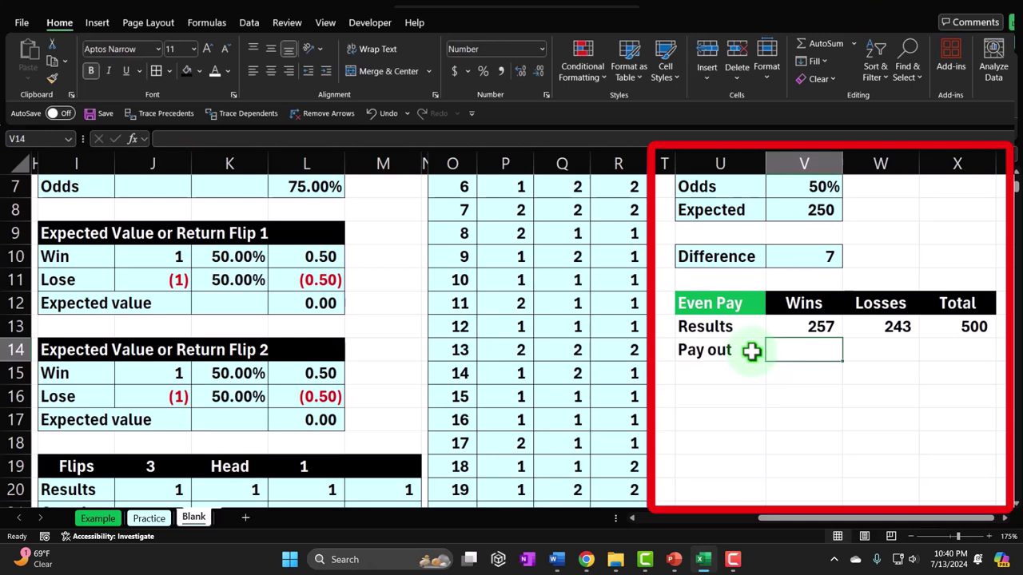
{"action": "type", "text": "1"}
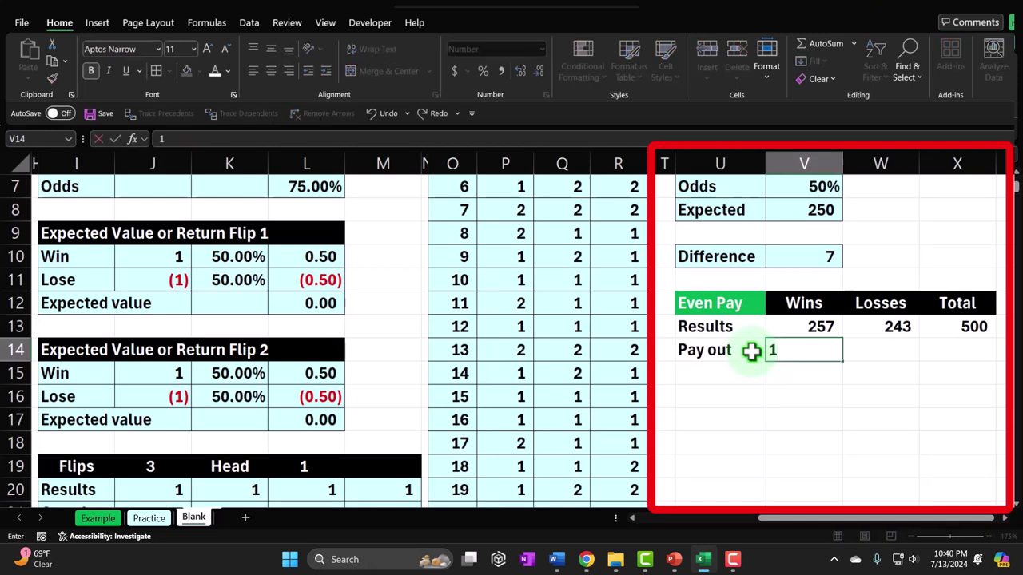
{"action": "key", "text": "Tab"}
{"action": "type", "text": "-1"}
{"action": "key", "text": "Return"}
{"action": "key", "text": "Up"}
{"action": "key", "text": "Right"}
{"action": "key", "text": "Right"}
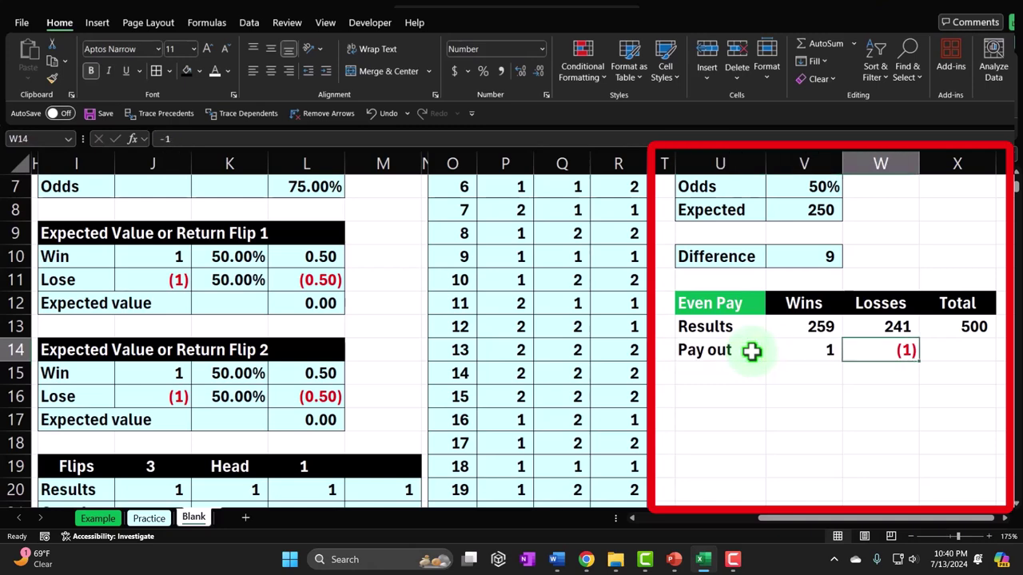
Add a Total row with =V13*V14 for wins and =W13*W14 for losses
{"action": "key", "text": "Down"}
{"action": "key", "text": "Left"}
{"action": "key", "text": "Left"}
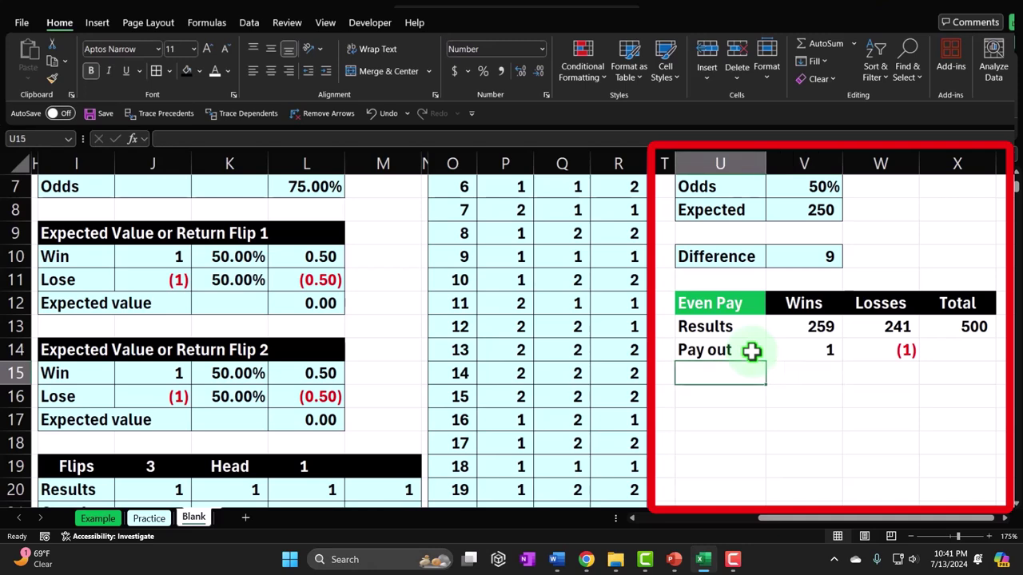
{"action": "type", "text": "Total"}
{"action": "key", "text": "Tab"}
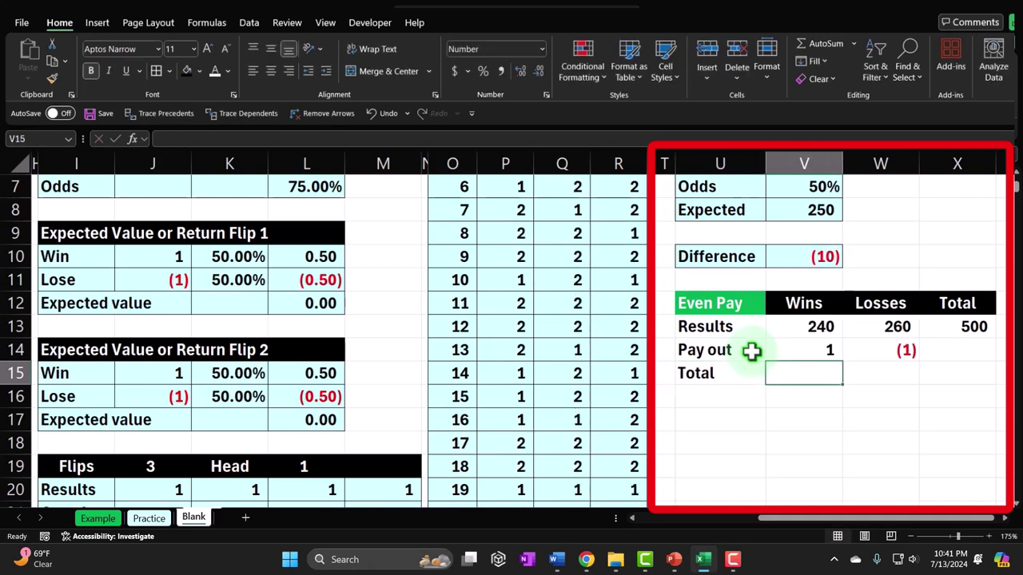
{"action": "type", "text": "="}
{"action": "key", "text": "Up"}
{"action": "key", "text": "Up"}
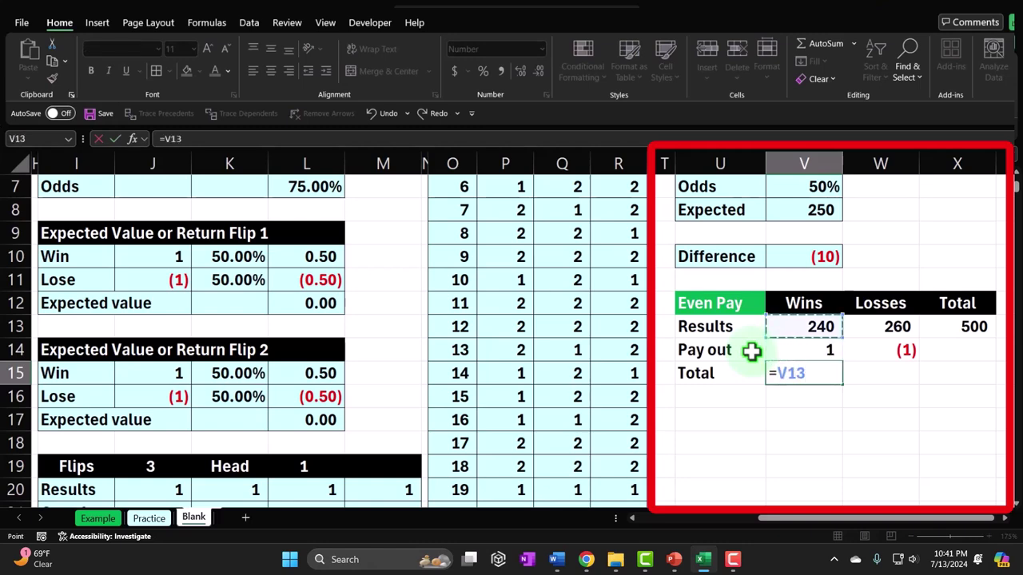
{"action": "type", "text": "*"}
{"action": "key", "text": "Up"}
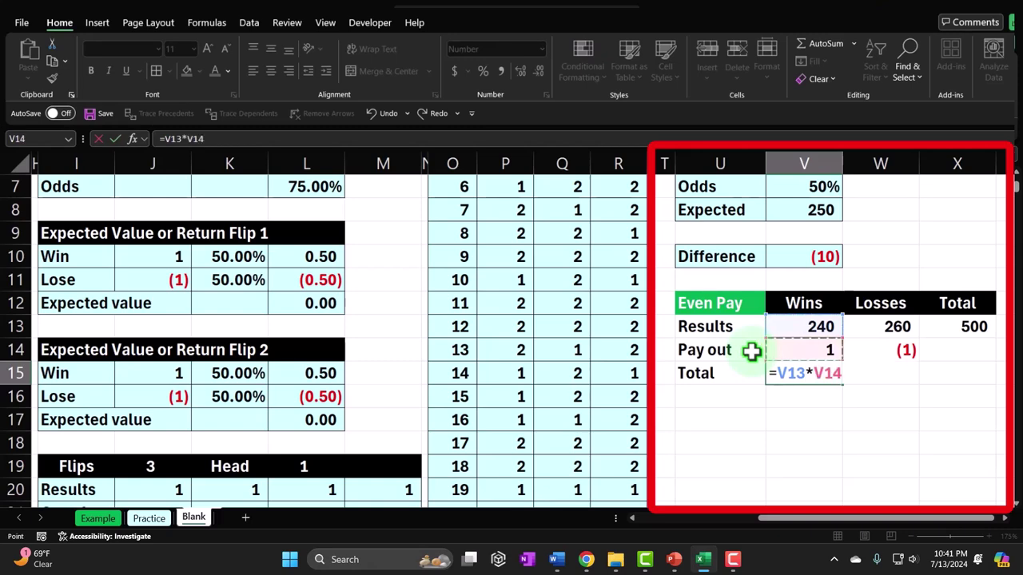
{"action": "key", "text": "Return"}
{"action": "key", "text": "Right"}
{"action": "key", "text": "Up"}
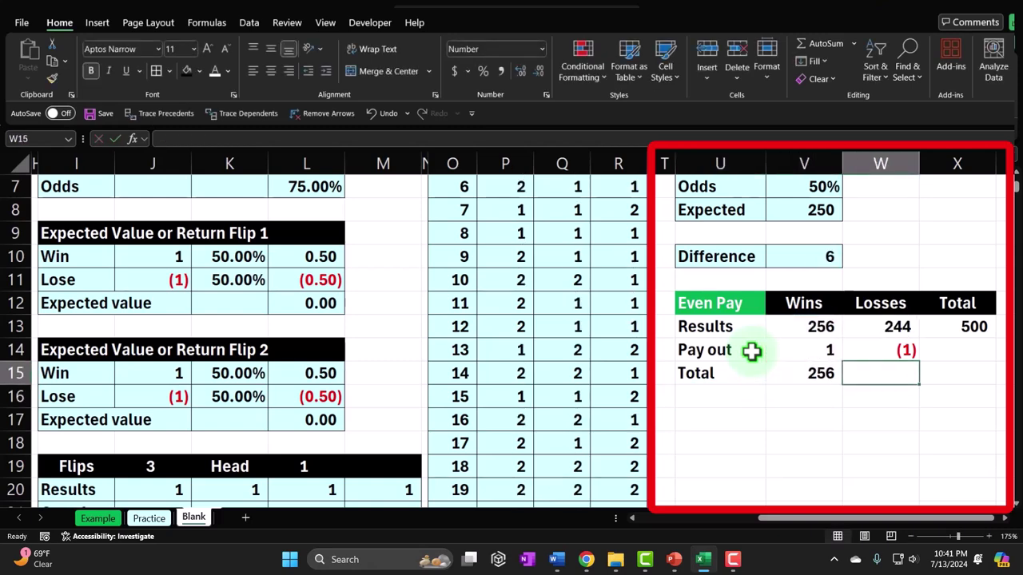
{"action": "type", "text": "="}
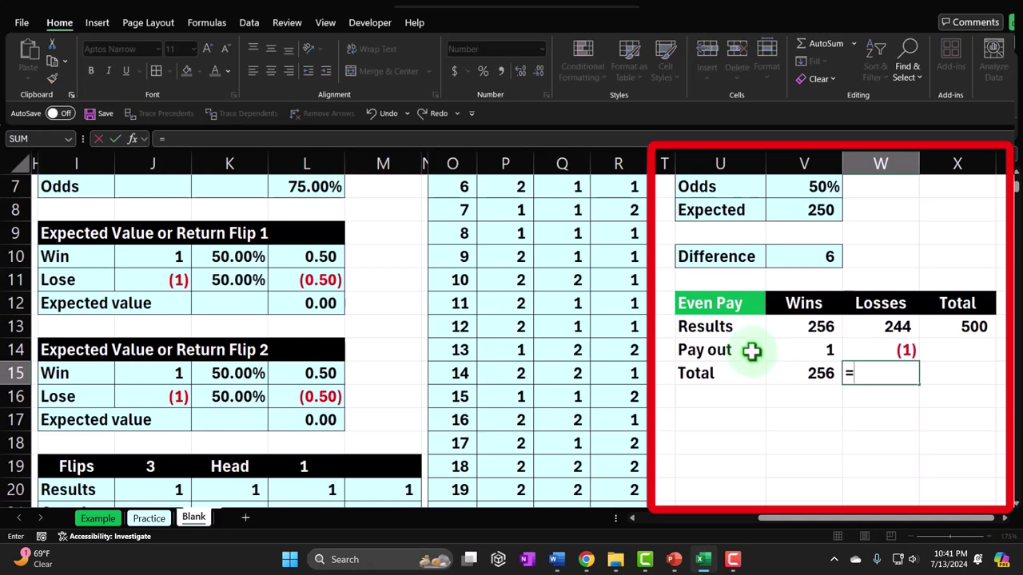
{"action": "key", "text": "Up"}
{"action": "key", "text": "Up"}
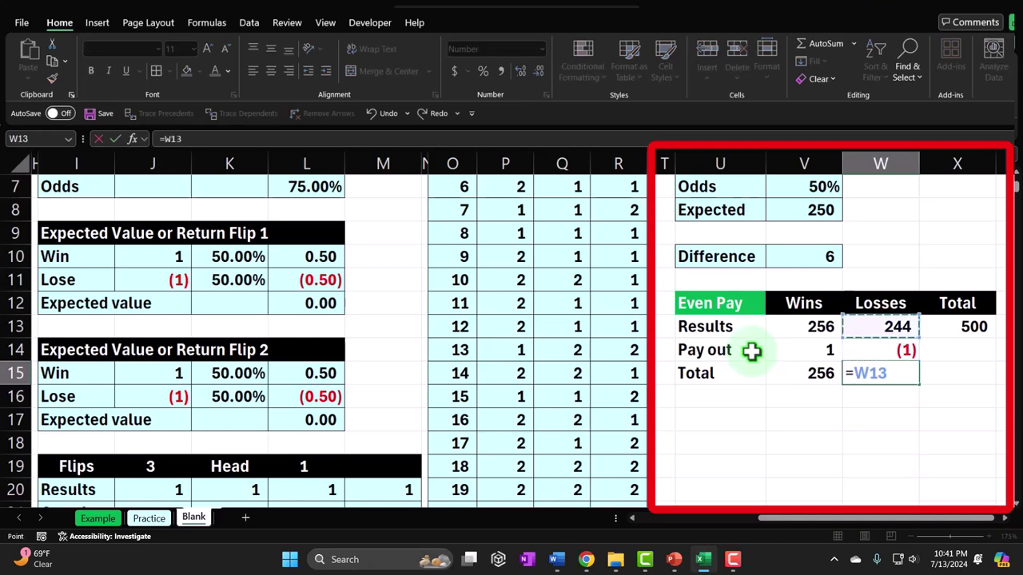
{"action": "type", "text": "*"}
{"action": "key", "text": "Up"}
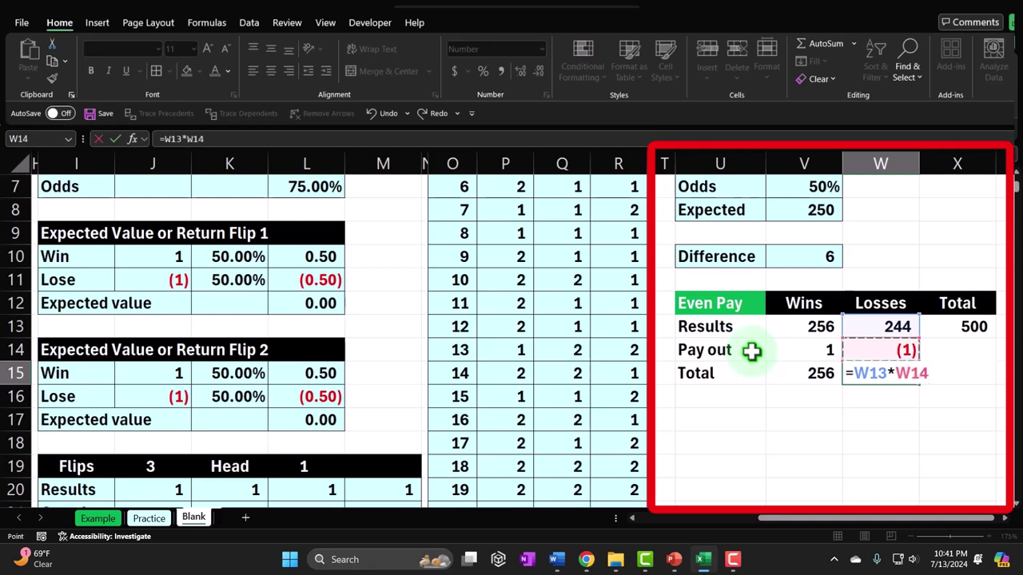
{"action": "key", "text": "Return"}
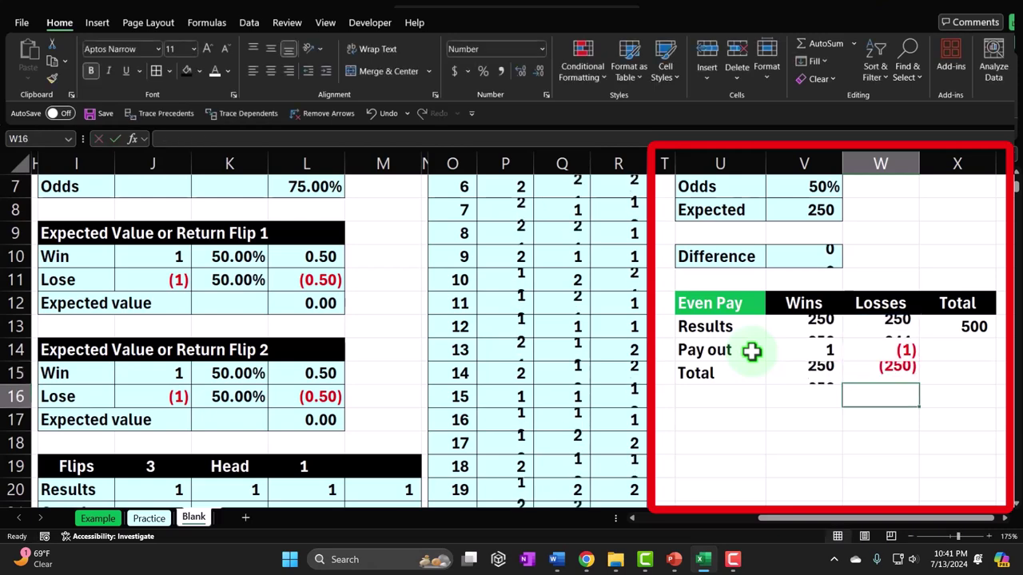
Enter =SUM(V15:W15) in X15 as the net total
{"action": "key", "text": "Right"}
{"action": "key", "text": "Up"}
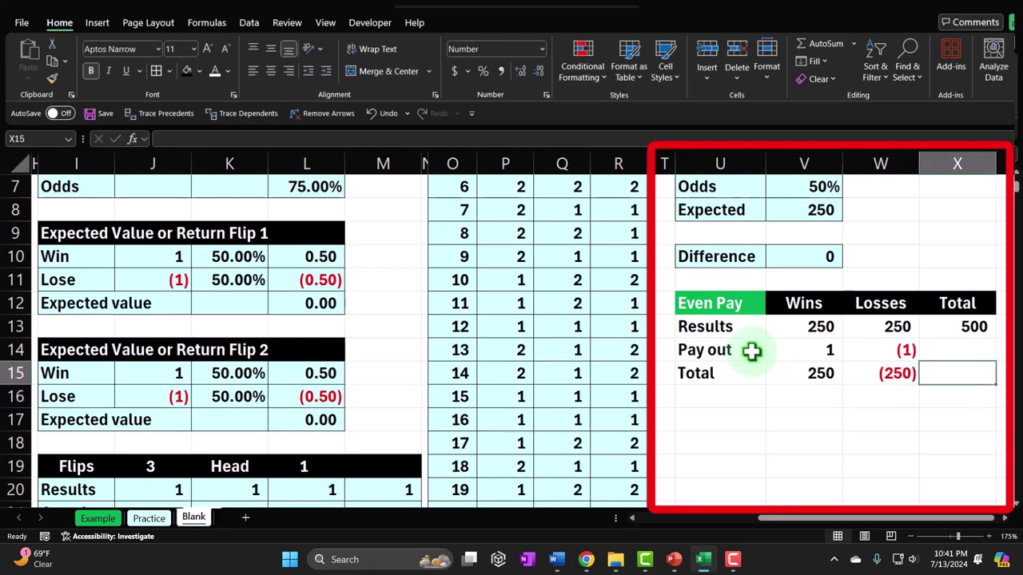
{"action": "type", "text": "=sum("}
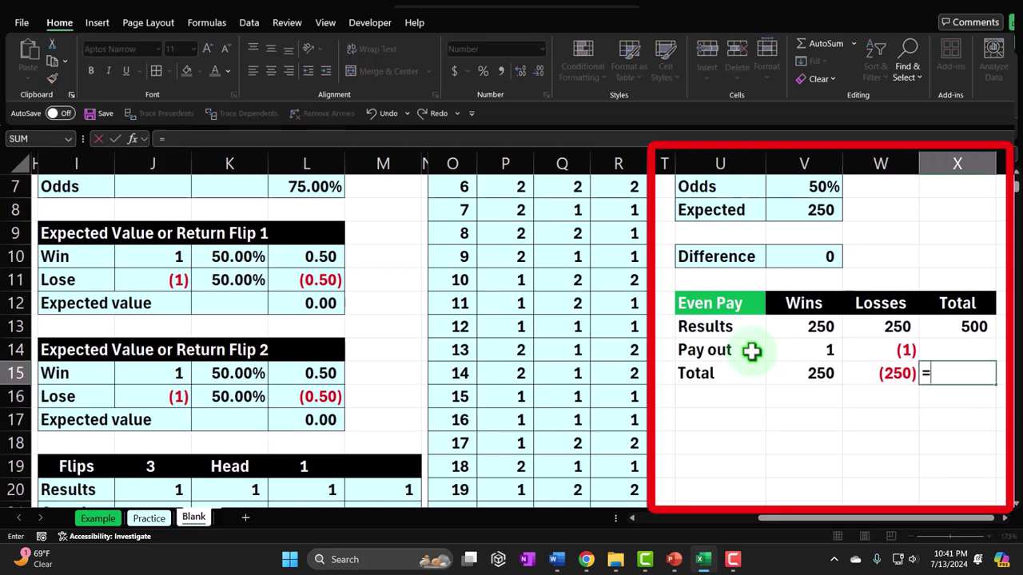
{"action": "key", "text": "Left"}
{"action": "key", "text": "shift+Left"}
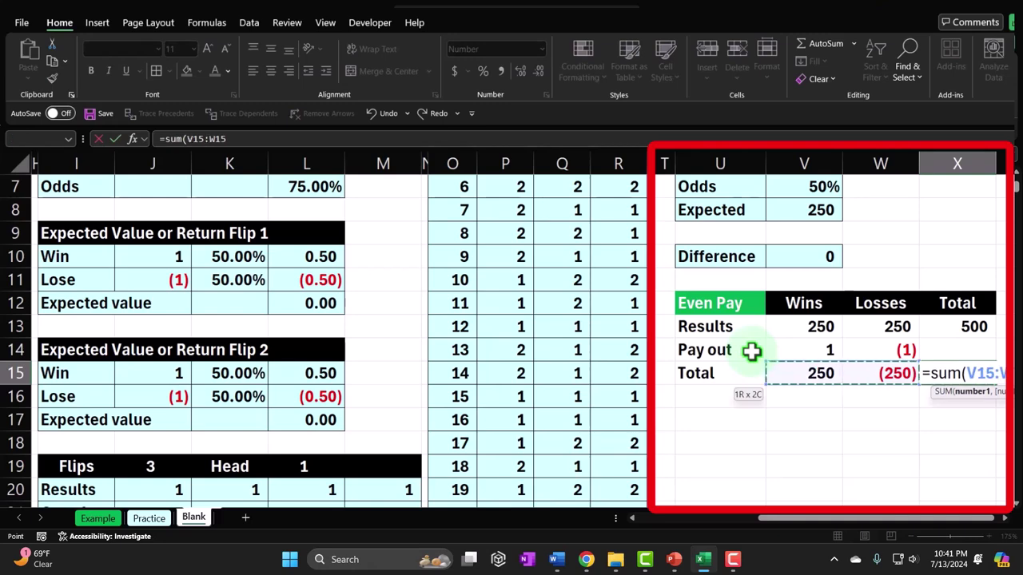
{"action": "key", "text": "Return"}
{"action": "key", "text": "Up"}
Re-enter the X15 net total formula repeatedly to recalculate the random flips
{"action": "left_click", "coordinate": [977, 375]}
{"action": "double_click", "coordinate": [978, 375]}
{"action": "key", "text": "Return"}
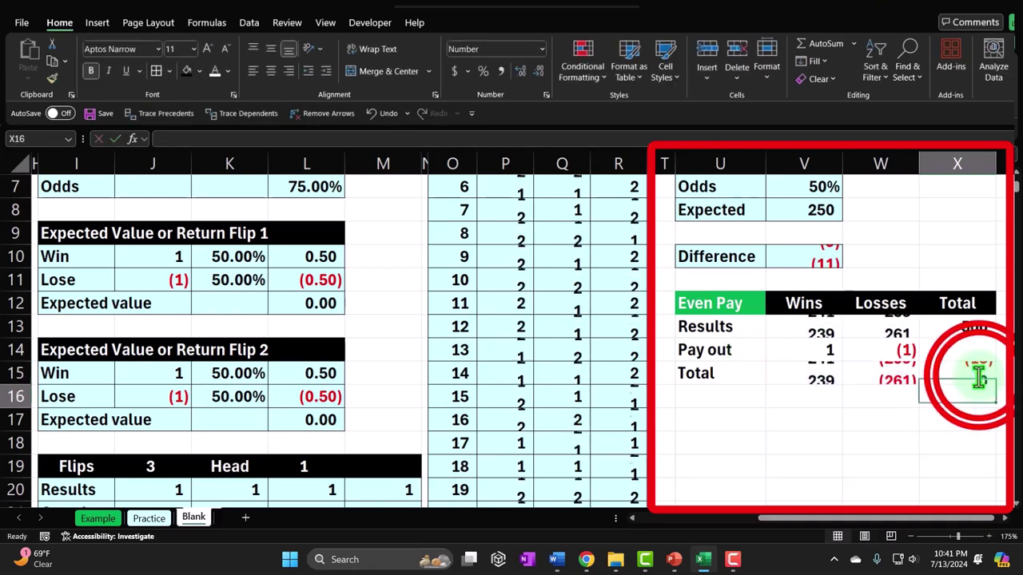
{"action": "double_click", "coordinate": [978, 375]}
{"action": "key", "text": "Return"}
{"action": "double_click", "coordinate": [978, 376]}
{"action": "key", "text": "Return"}
{"action": "double_click", "coordinate": [978, 376]}
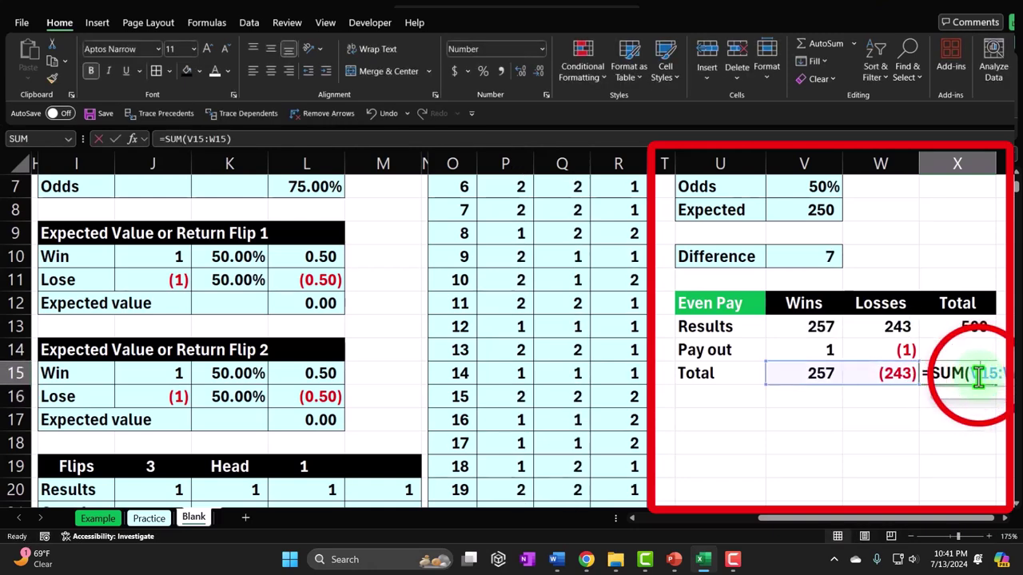
{"action": "key", "text": "Return"}
{"action": "left_click", "coordinate": [978, 376]}
{"action": "double_click", "coordinate": [978, 376]}
{"action": "key", "text": "Return"}
{"action": "double_click", "coordinate": [978, 375]}
{"action": "key", "text": "Return"}
{"action": "left_click", "coordinate": [978, 376]}
{"action": "double_click", "coordinate": [978, 376]}
{"action": "key", "text": "Return"}
{"action": "left_click", "coordinate": [978, 376]}
{"action": "double_click", "coordinate": [978, 375]}
{"action": "key", "text": "Return"}
{"action": "double_click", "coordinate": [978, 376]}
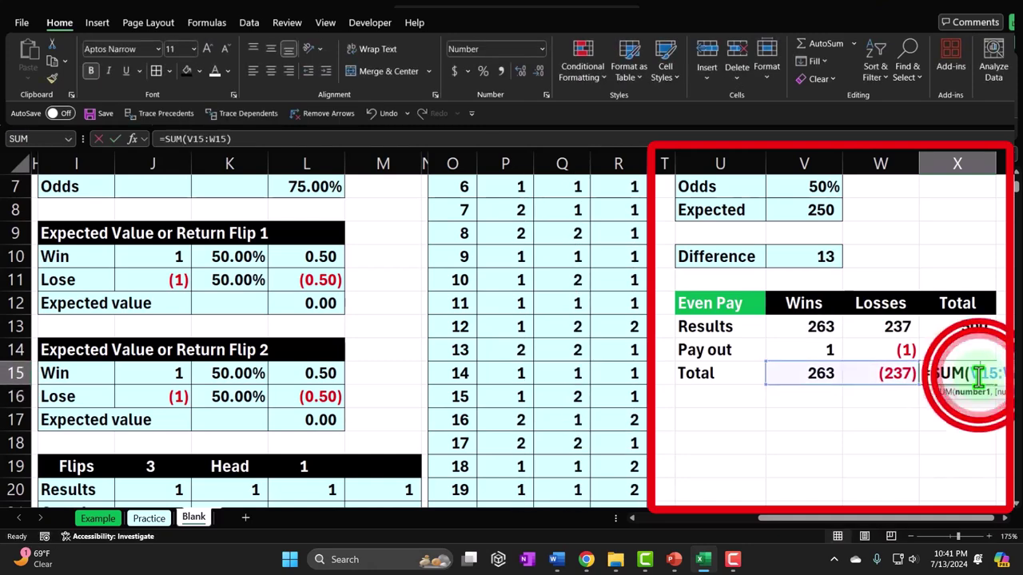
{"action": "key", "text": "Return"}
{"action": "left_click", "coordinate": [978, 375]}
{"action": "double_click", "coordinate": [978, 376]}
{"action": "key", "text": "Return"}
{"action": "double_click", "coordinate": [978, 376]}
{"action": "key", "text": "Return"}
{"action": "left_click", "coordinate": [978, 376]}
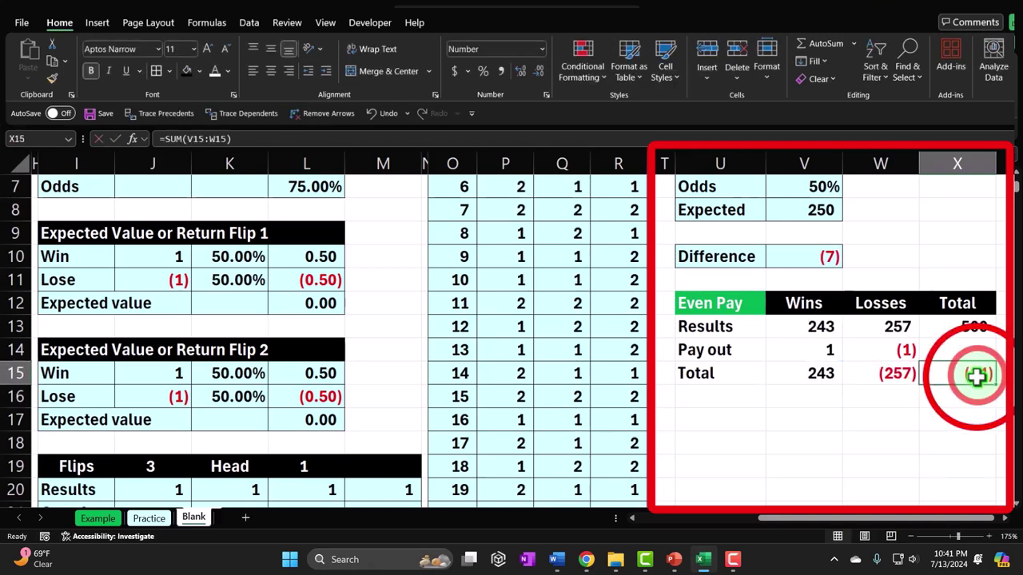
{"action": "double_click", "coordinate": [976, 375]}
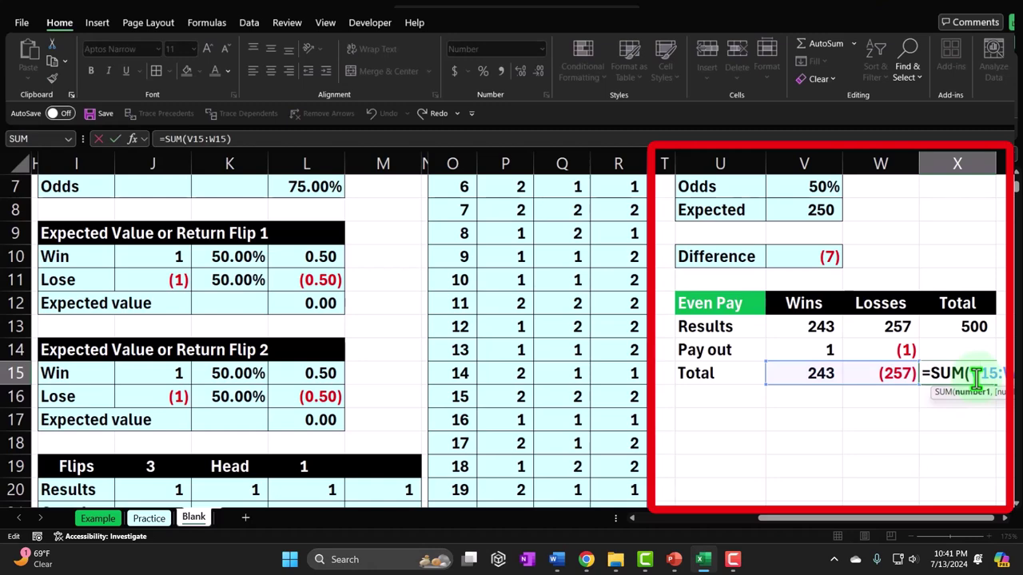
{"action": "key", "text": "Return"}
{"action": "double_click", "coordinate": [976, 375]}
{"action": "key", "text": "Return"}
{"action": "double_click", "coordinate": [977, 376]}
{"action": "key", "text": "Return"}
{"action": "double_click", "coordinate": [977, 376]}
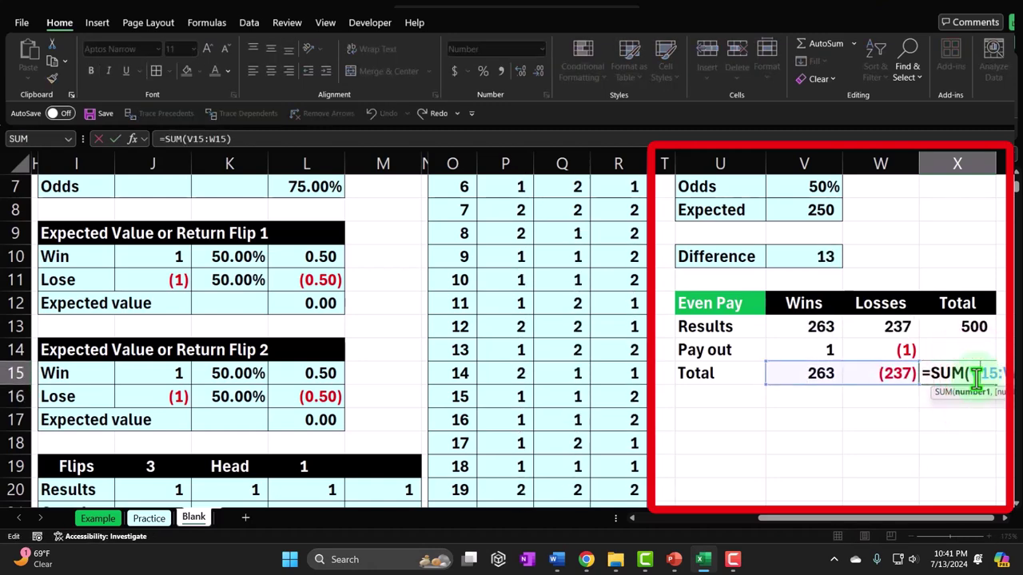
{"action": "key", "text": "Return"}
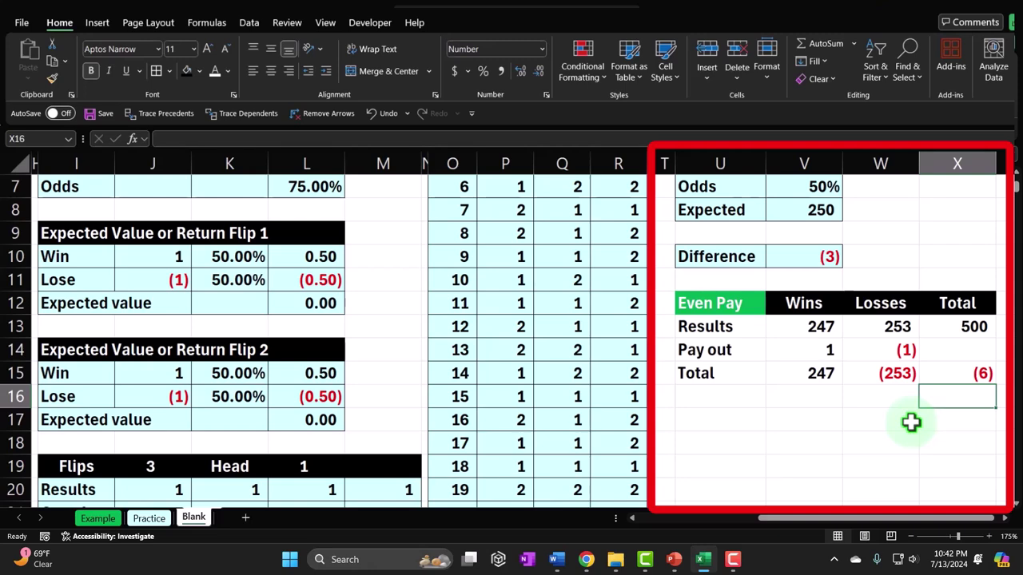
{"action": "key", "text": "Left"}
{"action": "key", "text": "Left"}
{"action": "key", "text": "Left"}
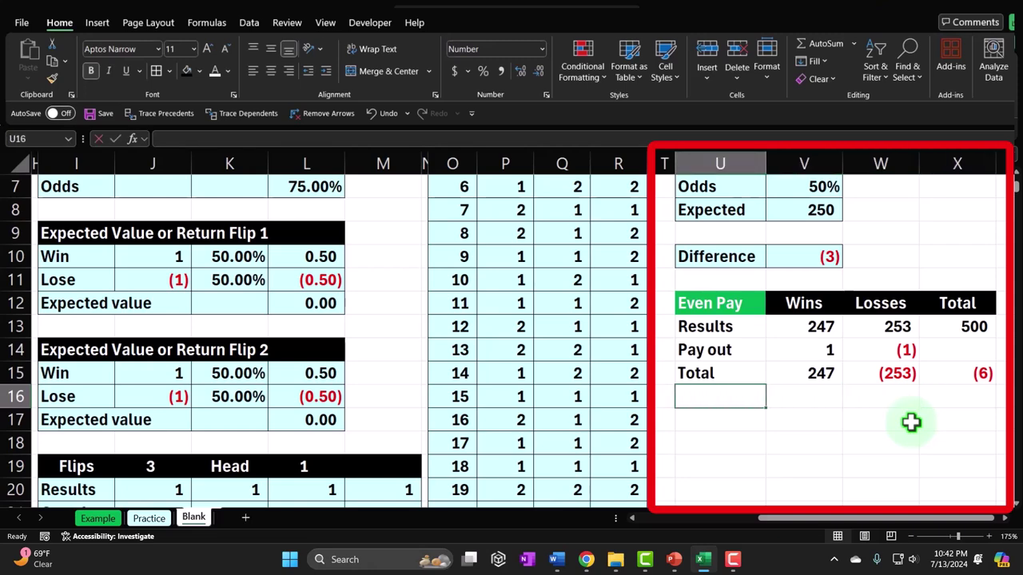
Add an 'Expected return per flip' row with =L12 in X16
{"action": "type", "text": "Expected retu"}
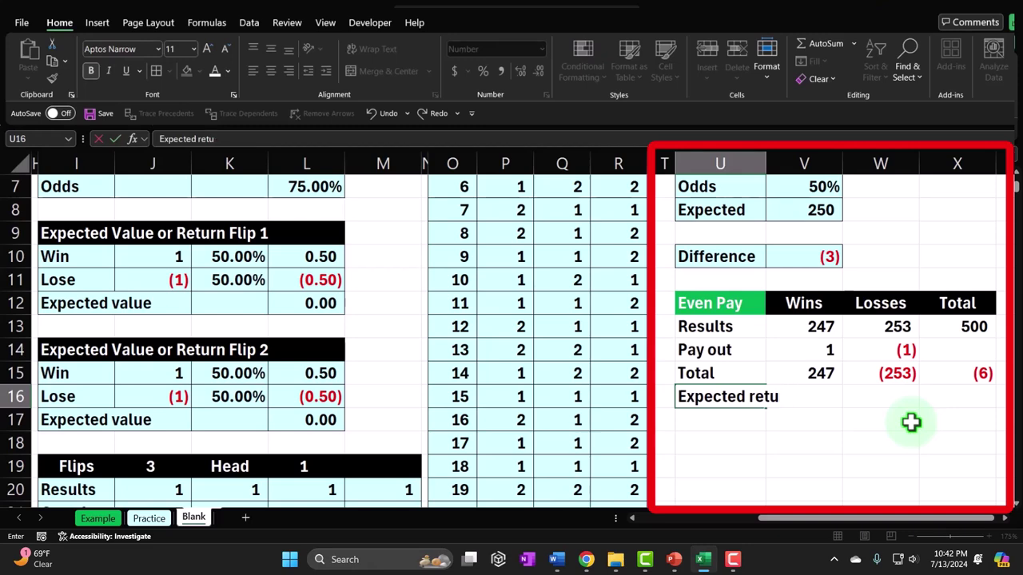
{"action": "type", "text": "rn per flip"}
{"action": "key", "text": "Tab"}
{"action": "key", "text": "Tab"}
{"action": "key", "text": "Tab"}
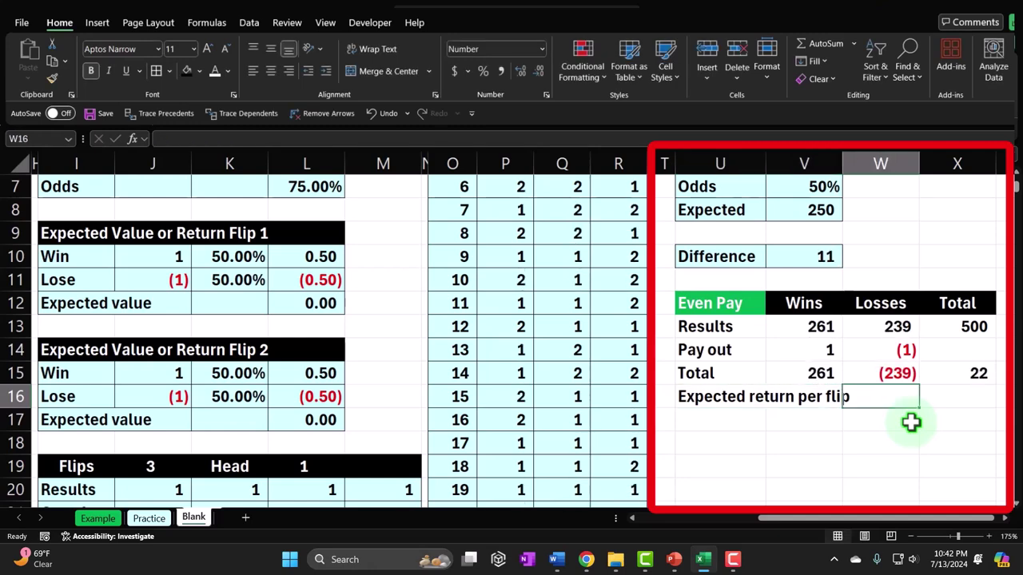
{"action": "type", "text": "="}
{"action": "key", "text": "Left"}
{"action": "key", "text": "Left"}
{"action": "key", "text": "Left"}
{"action": "key", "text": "Left"}
{"action": "key", "text": "Left"}
{"action": "key", "text": "Left"}
{"action": "key", "text": "Left"}
{"action": "key", "text": "Left"}
{"action": "key", "text": "Left"}
{"action": "key", "text": "Up"}
{"action": "key", "text": "Up"}
{"action": "key", "text": "Up"}
{"action": "key", "text": "Up"}
{"action": "key", "text": "Left"}
{"action": "key", "text": "Left"}
{"action": "key", "text": "Return"}
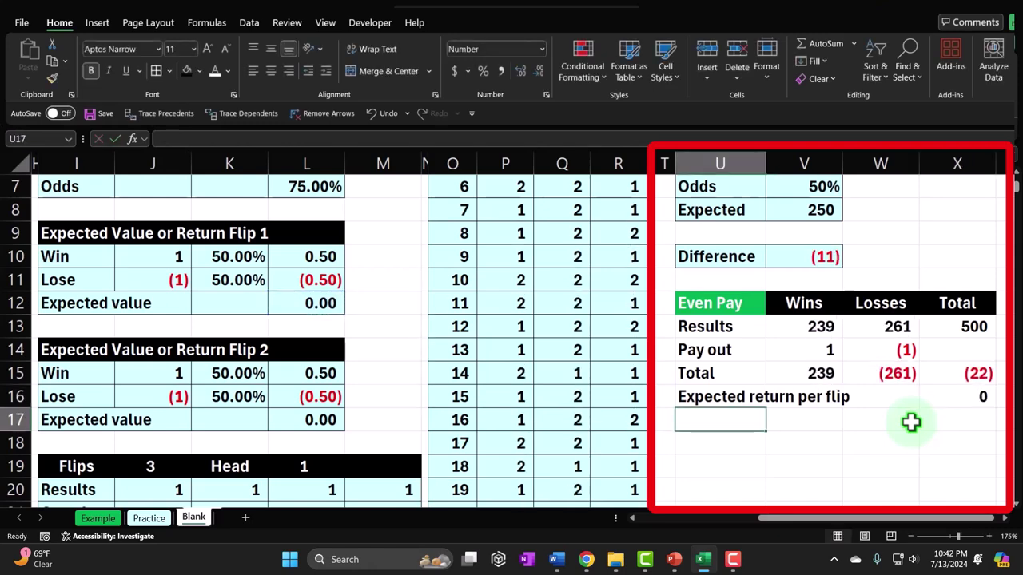
{"action": "key", "text": "Right"}
{"action": "key", "text": "Right"}
{"action": "key", "text": "Left"}
{"action": "key", "text": "Left"}
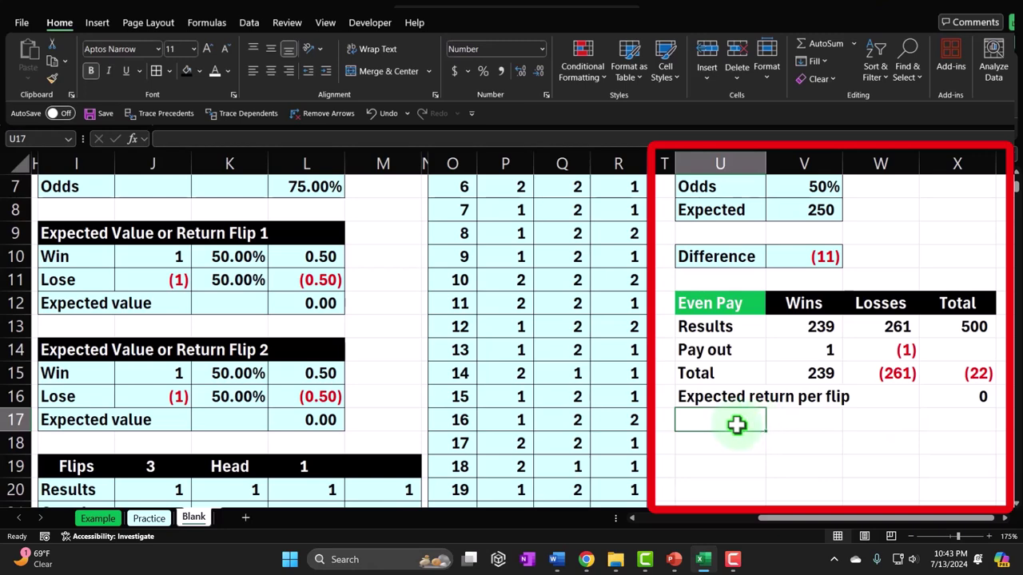
Add an 'Expected return' row with =X13*X16 in X17
{"action": "type", "text": "Expected return"}
{"action": "key", "text": "Delete"}
{"action": "key", "text": "Tab"}
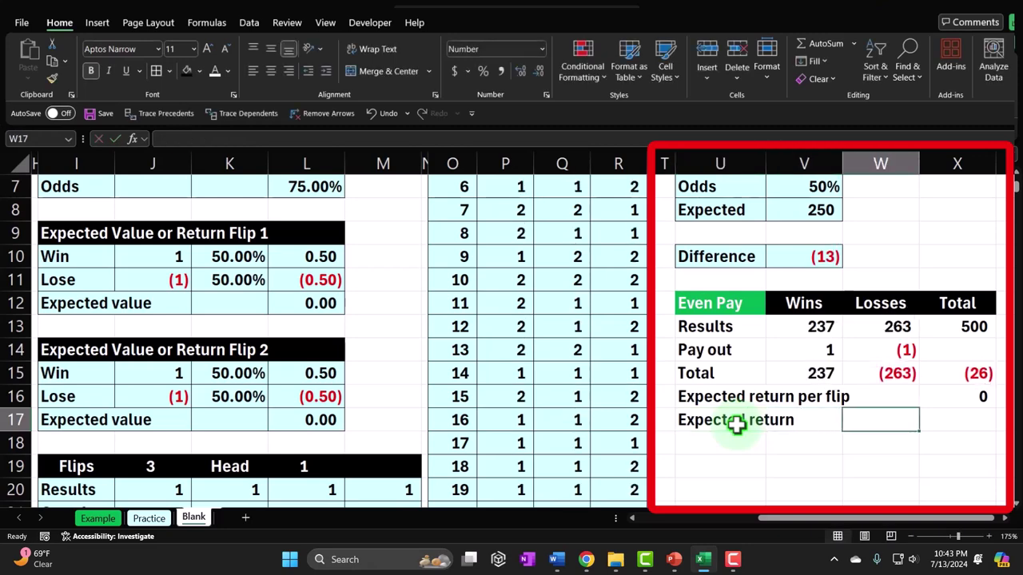
{"action": "key", "text": "Tab"}
{"action": "type", "text": "="}
{"action": "key", "text": "Up"}
{"action": "key", "text": "Up"}
{"action": "key", "text": "Up"}
{"action": "key", "text": "Up"}
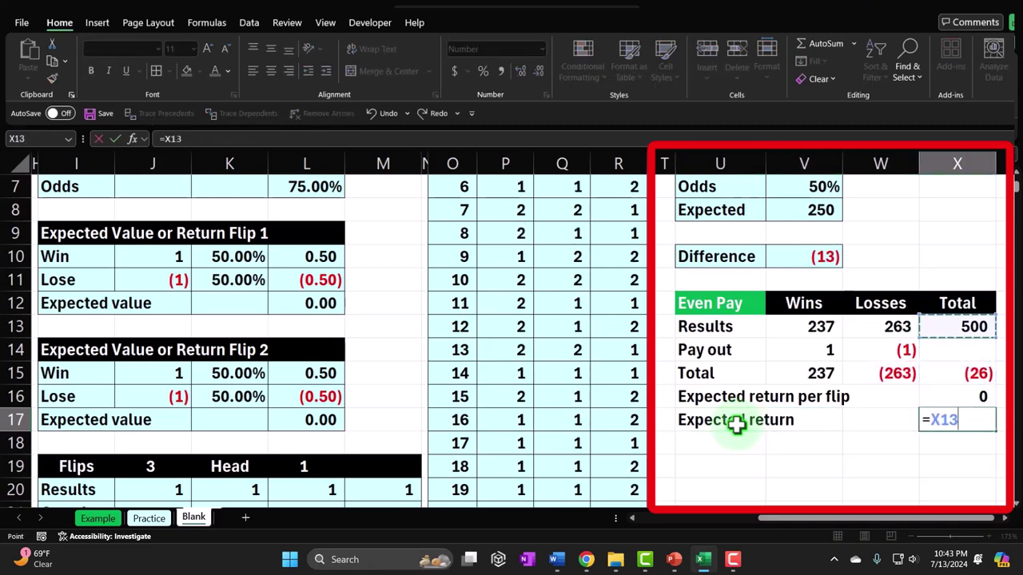
{"action": "type", "text": "*"}
{"action": "key", "text": "Up"}
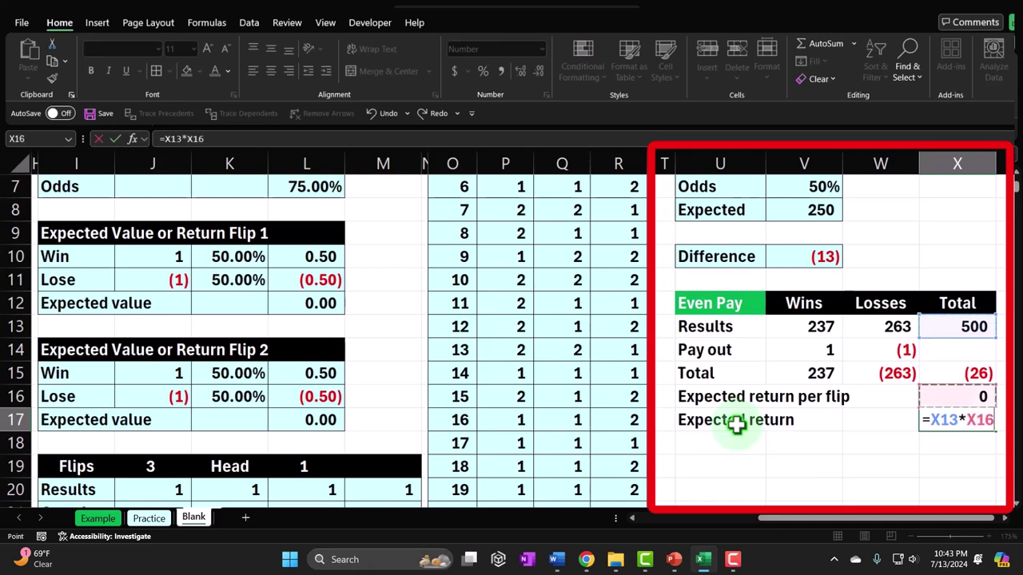
{"action": "key", "text": "Return"}
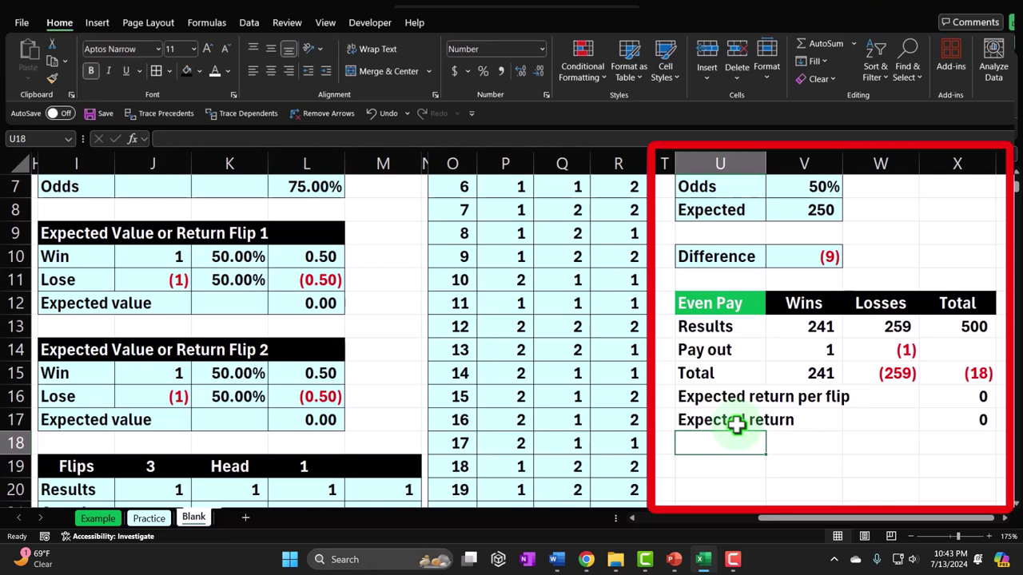
Add a 'Difference' row with =X15-X17 in X18 and recalculate it
{"action": "type", "text": "Difference"}
{"action": "key", "text": "Tab"}
{"action": "key", "text": "Tab"}
{"action": "key", "text": "Tab"}
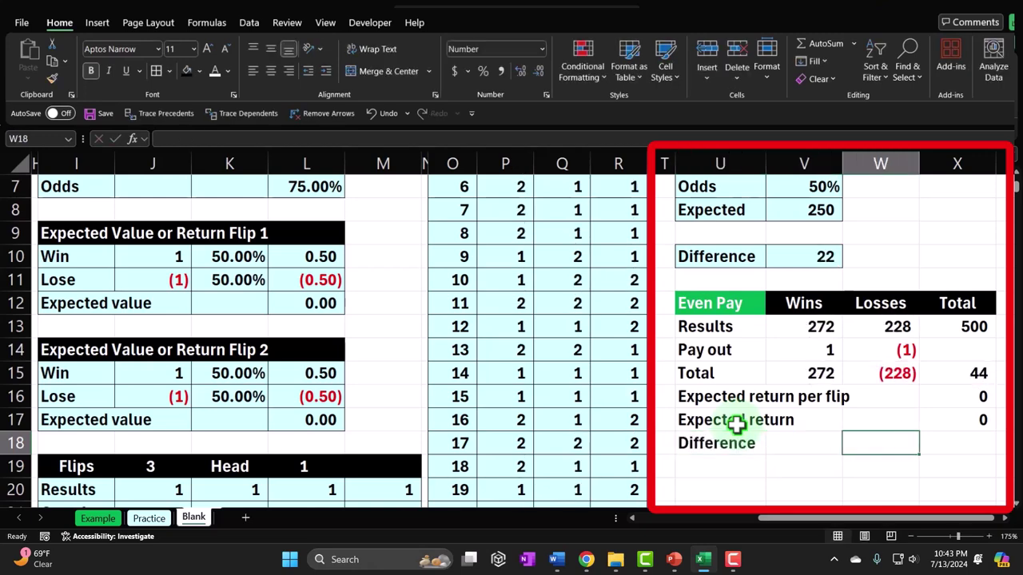
{"action": "type", "text": "="}
{"action": "key", "text": "Up"}
{"action": "key", "text": "Up"}
{"action": "key", "text": "Up"}
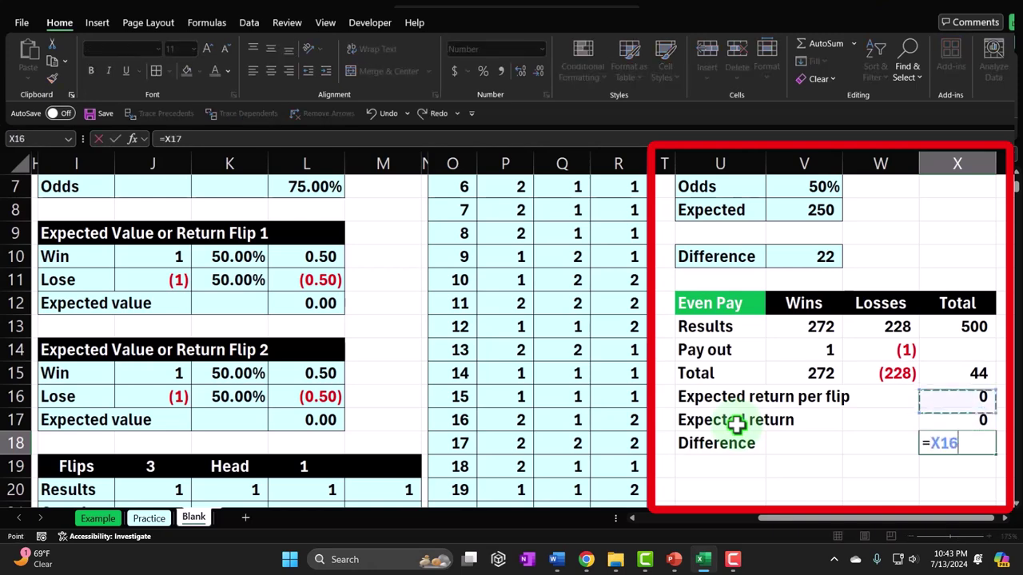
{"action": "type", "text": "-"}
{"action": "key", "text": "Up"}
{"action": "key", "text": "Return"}
{"action": "left_click", "coordinate": [934, 434]}
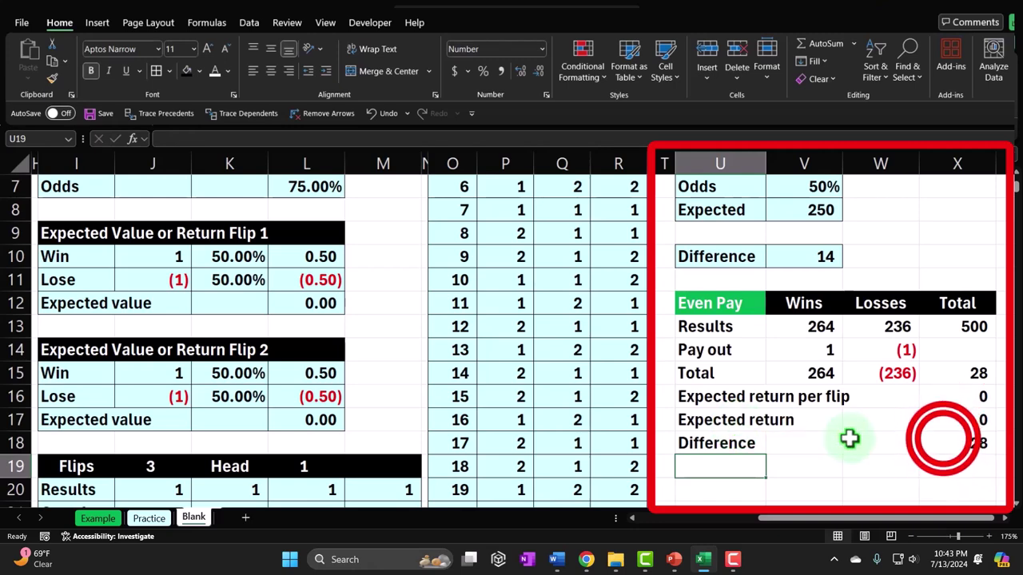
{"action": "double_click", "coordinate": [940, 439]}
{"action": "key", "text": "Return"}
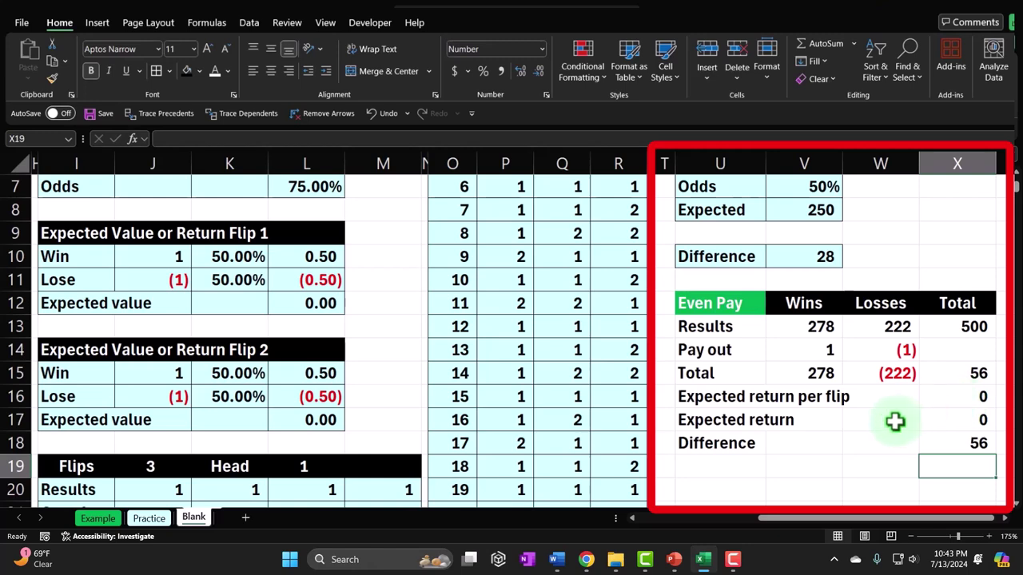
Add borders to the Even Pay table and remove its fill colour
{"action": "left_click_drag", "start_coordinate": [728, 326], "coordinate": [957, 443]}
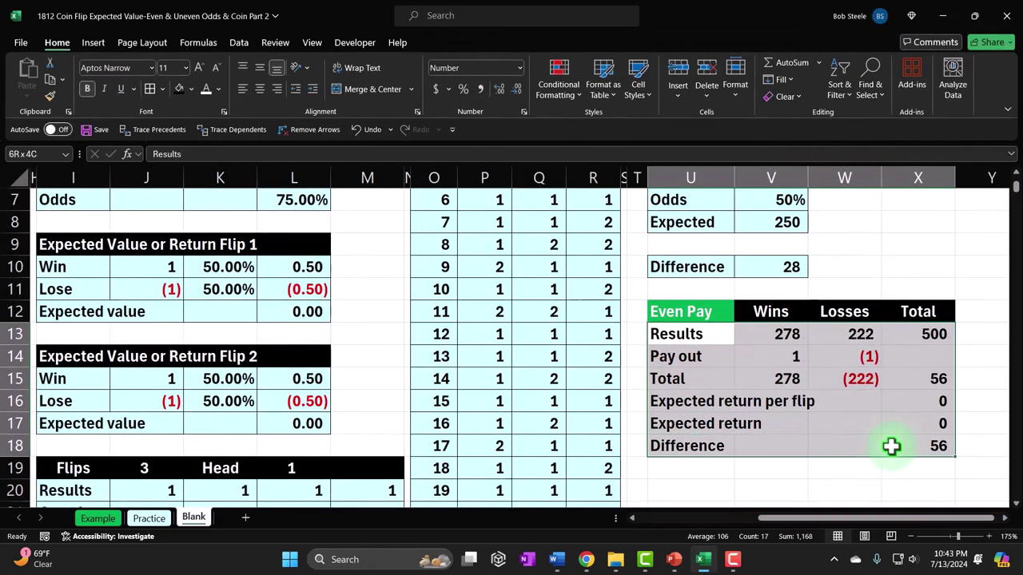
{"action": "left_click", "coordinate": [189, 112]}
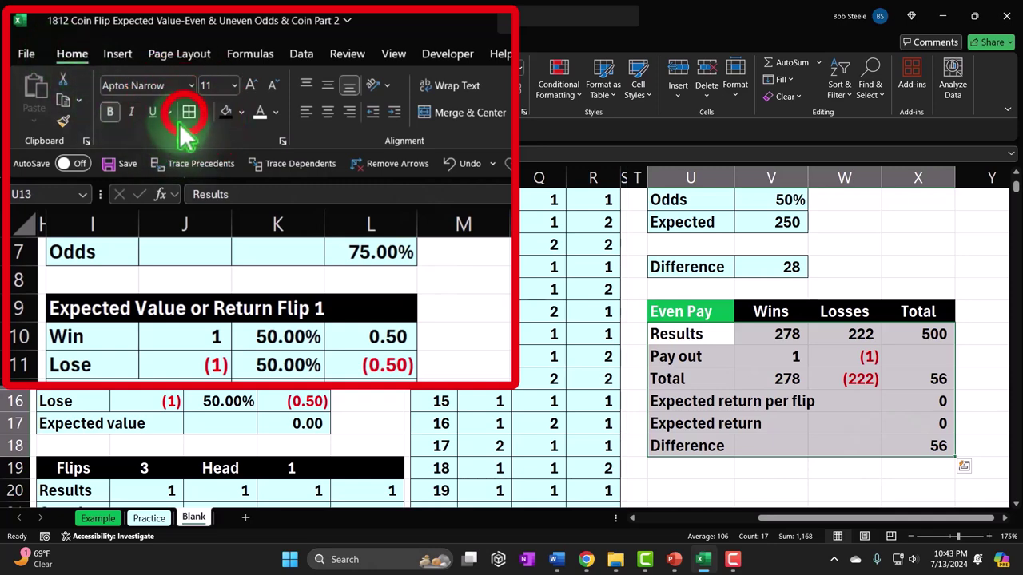
{"action": "left_click", "coordinate": [241, 112]}
{"action": "left_click", "coordinate": [246, 343]}
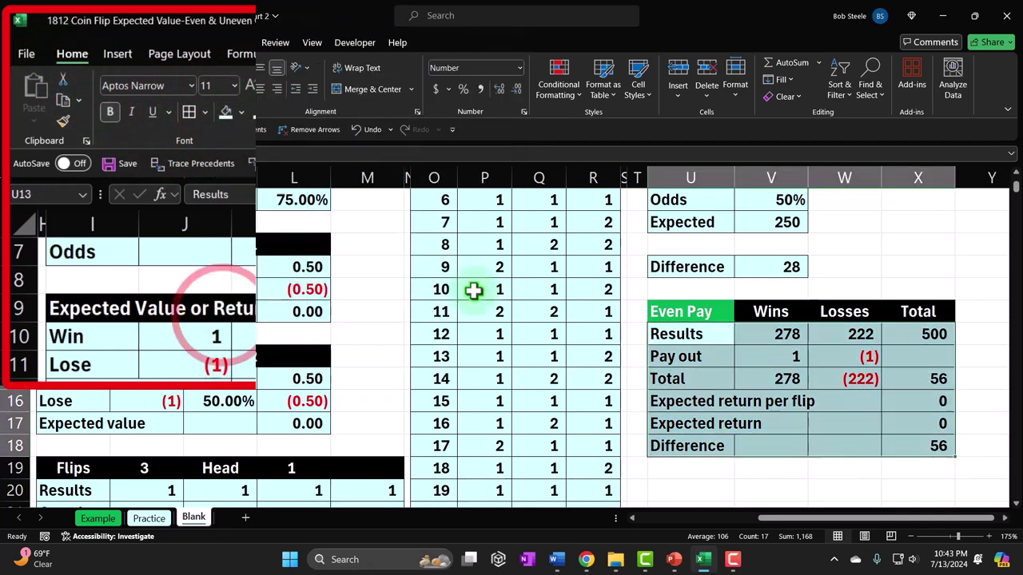
Enter the label 'Favarable' in U20 and fill it green
{"action": "scroll", "coordinate": [757, 462], "scroll_direction": "down", "scroll_amount": 1}
{"action": "left_click", "coordinate": [709, 481]}
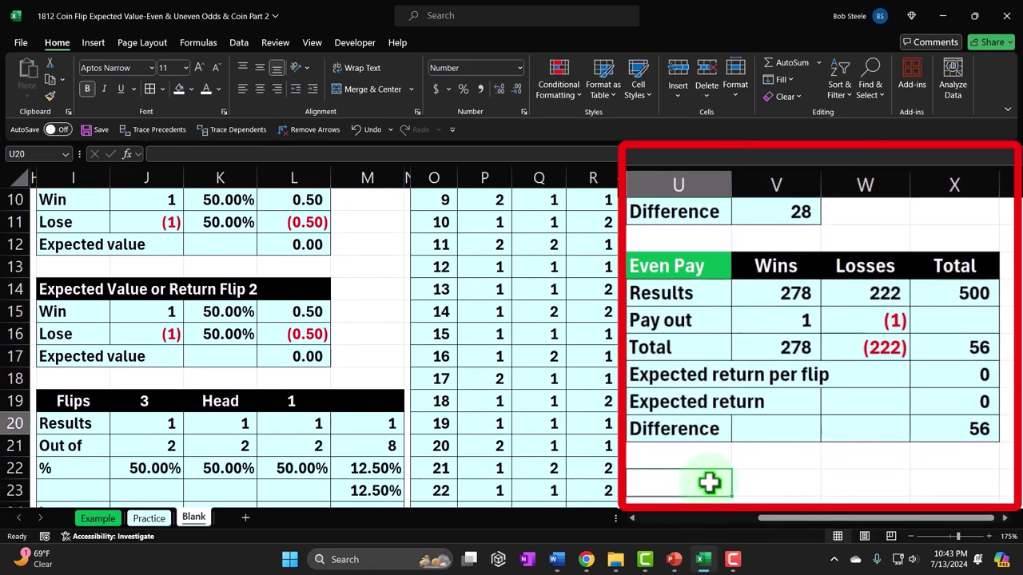
{"action": "type", "text": "Fa"}
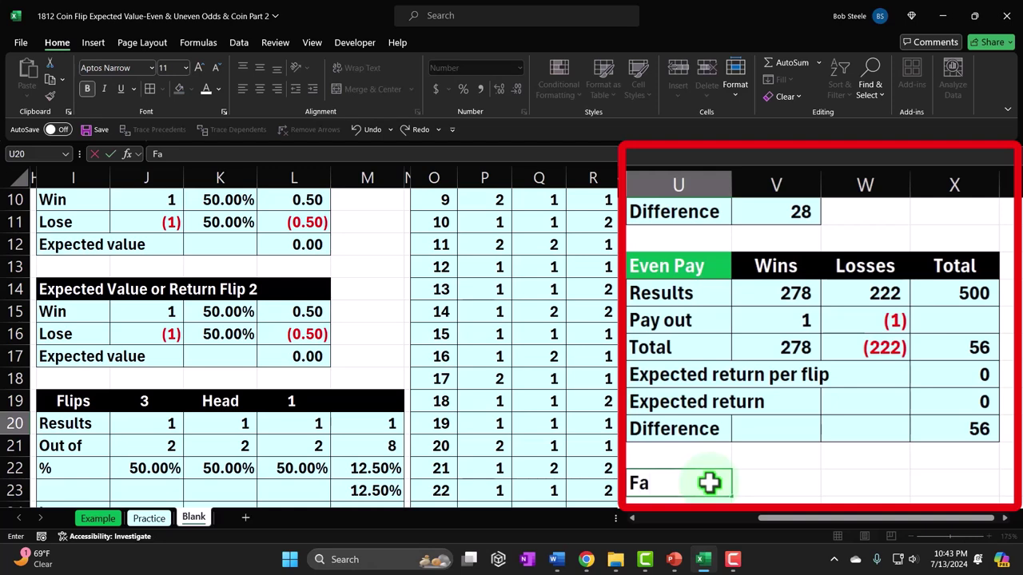
{"action": "type", "text": "varable"}
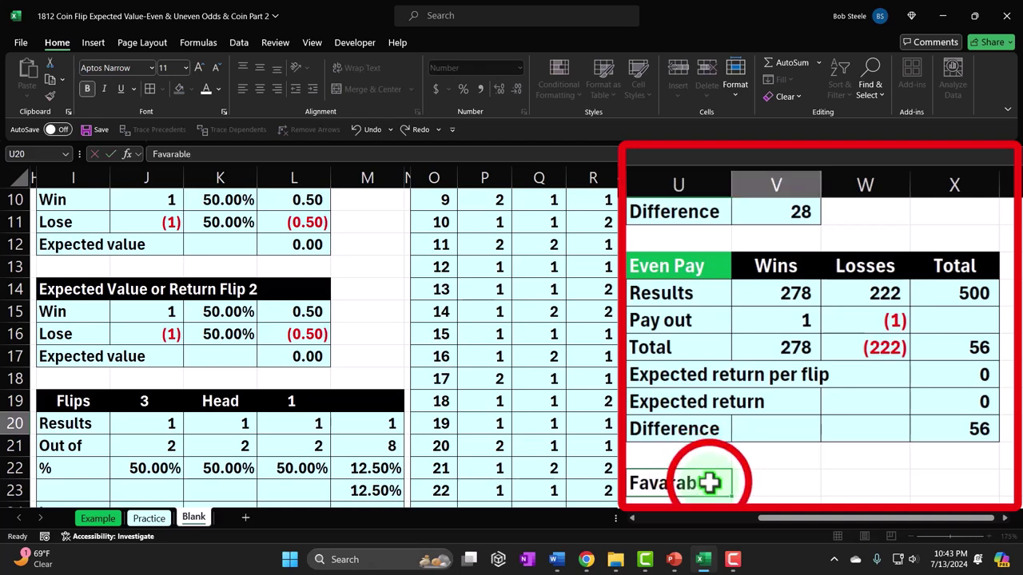
{"action": "key", "text": "ctrl+Return"}
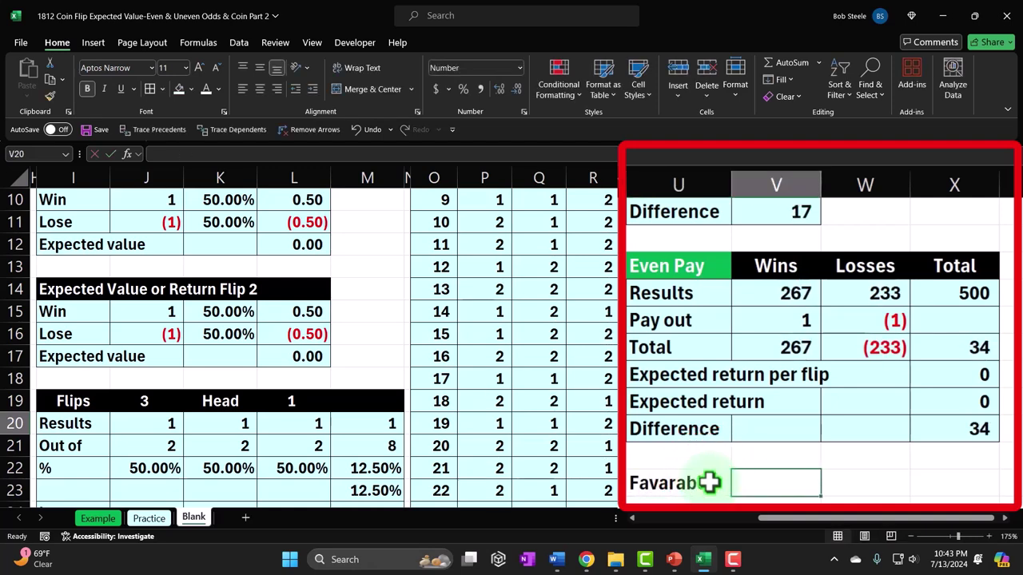
{"action": "left_click", "coordinate": [192, 88]}
{"action": "left_click", "coordinate": [297, 279]}
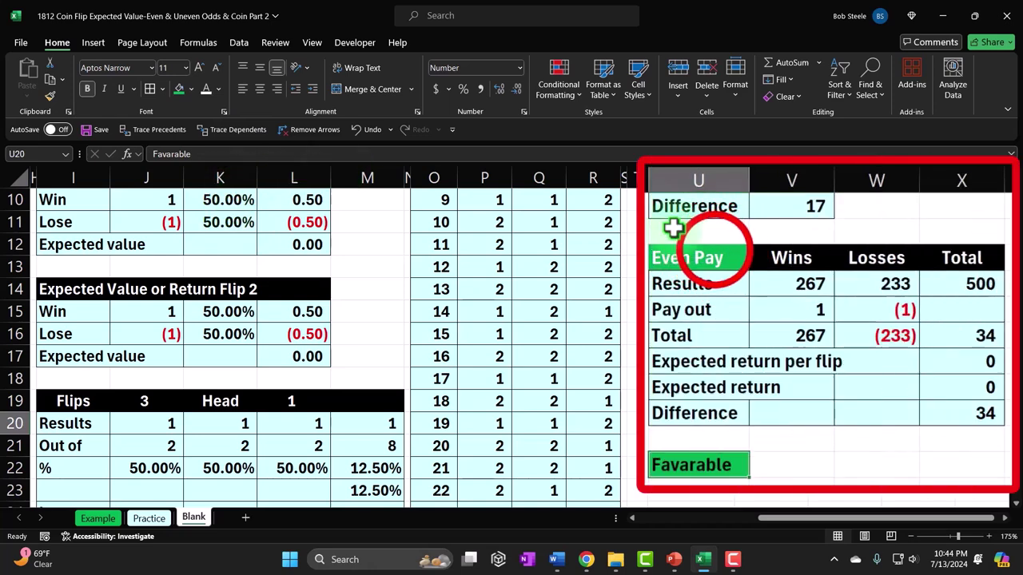
Fill the Even Pay heading orange and clear a stray entry beside Favarable
{"action": "left_click", "coordinate": [713, 251]}
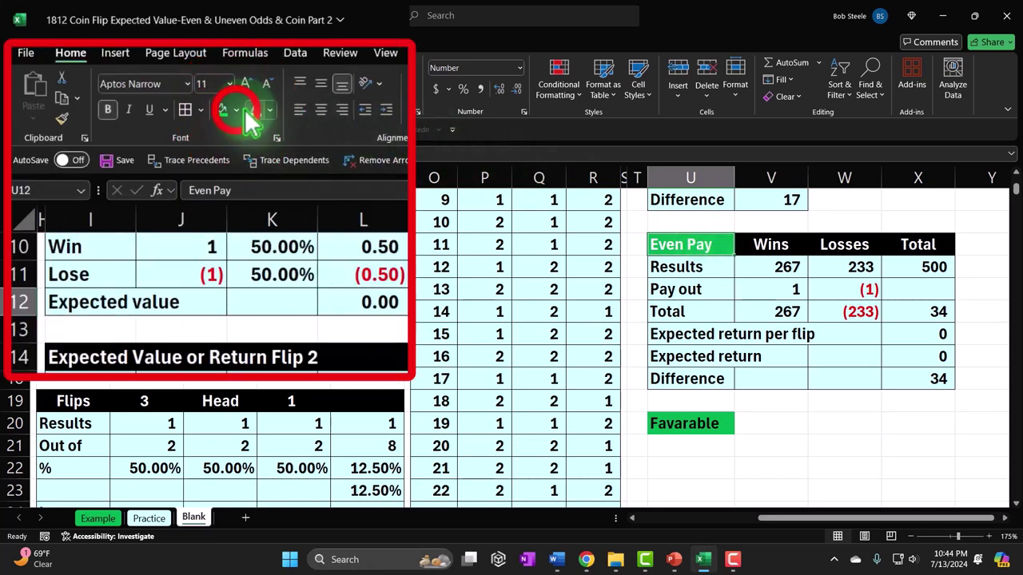
{"action": "left_click", "coordinate": [239, 110]}
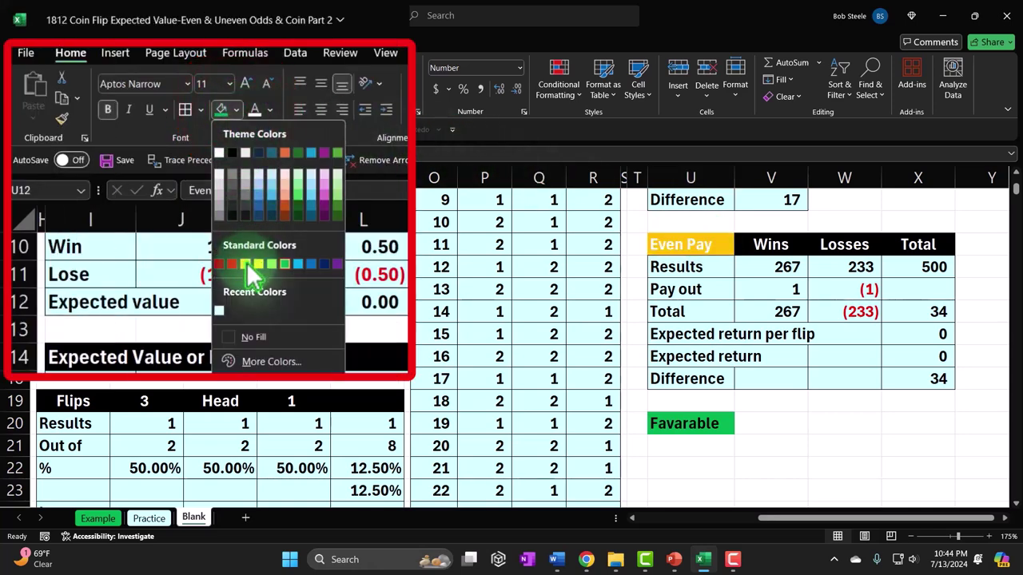
{"action": "left_click", "coordinate": [285, 152]}
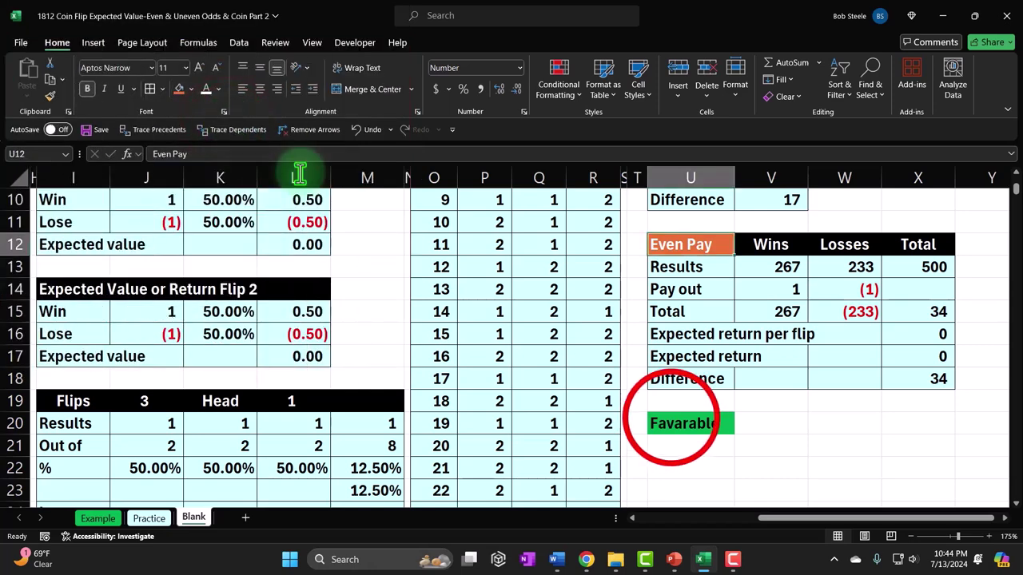
{"action": "left_click", "coordinate": [663, 422]}
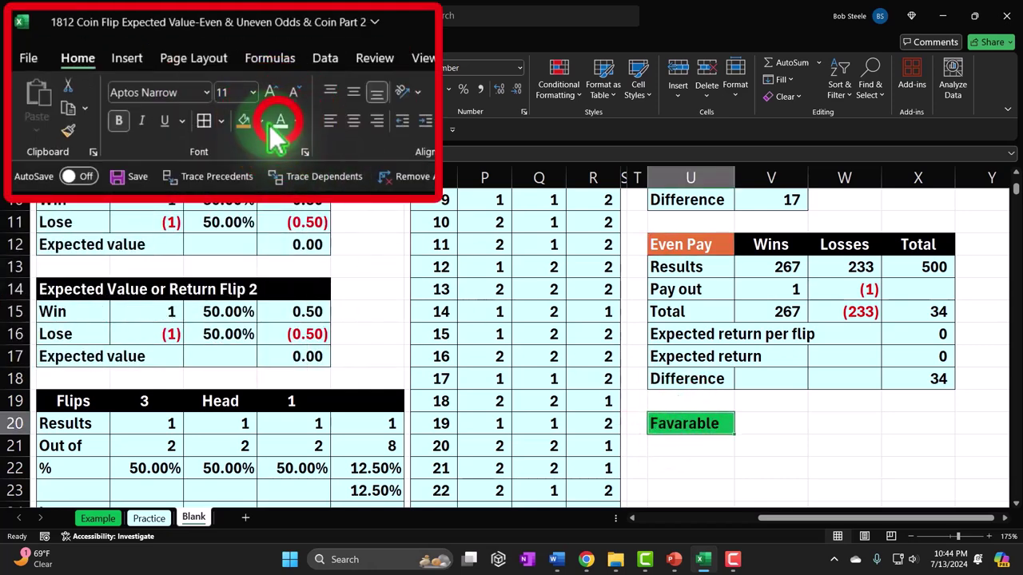
{"action": "left_click", "coordinate": [793, 425]}
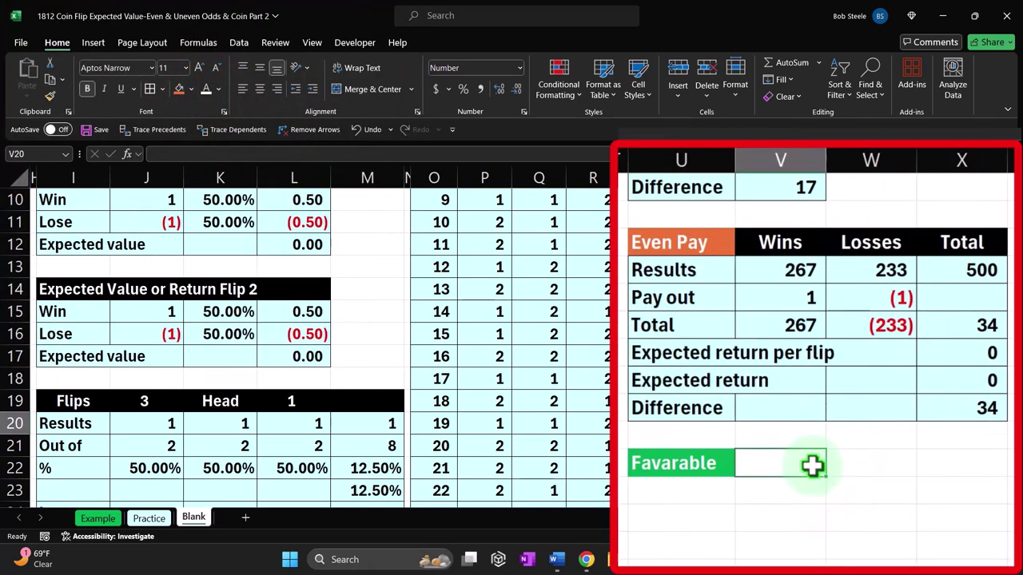
{"action": "type", "text": "W"}
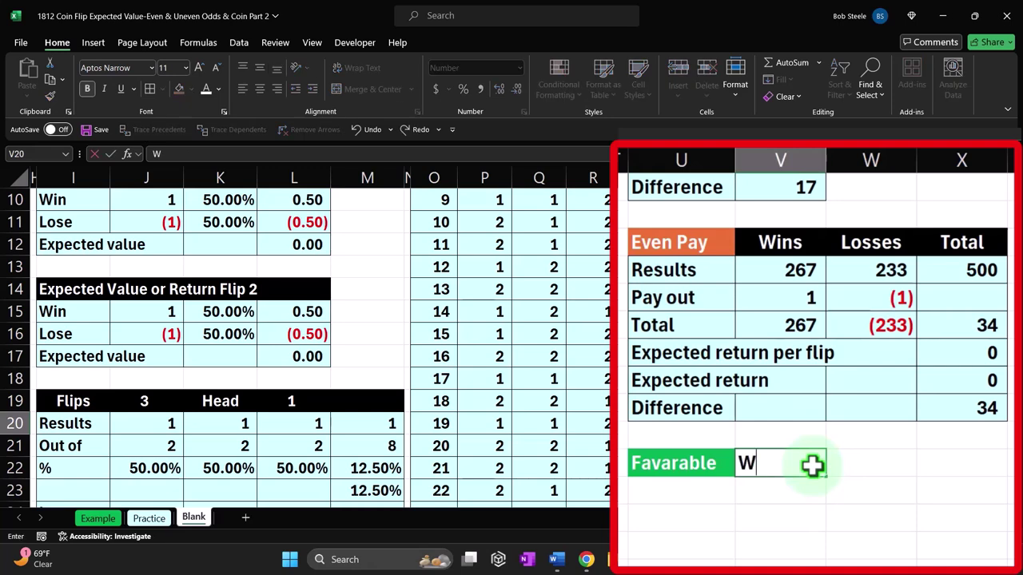
{"action": "key", "text": "BackSpace"}
{"action": "key", "text": "Return"}
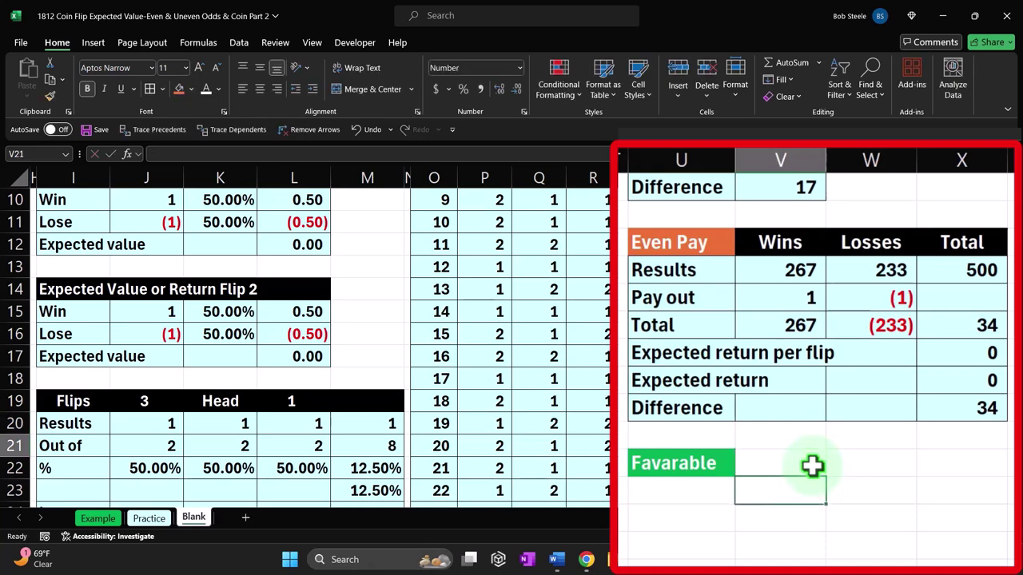
Paste a copy of the Even Pay table at U20 and retitle its heading 'Faverable'
{"action": "left_click_drag", "start_coordinate": [896, 377], "coordinate": [941, 408]}
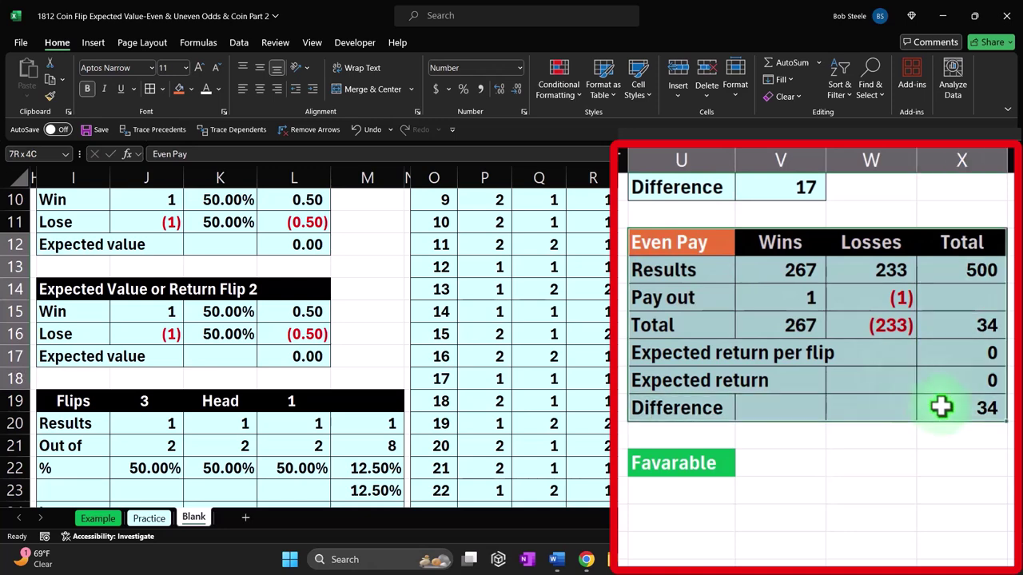
{"action": "key", "text": "ctrl+c"}
{"action": "left_click", "coordinate": [679, 462]}
{"action": "key", "text": "ctrl+v"}
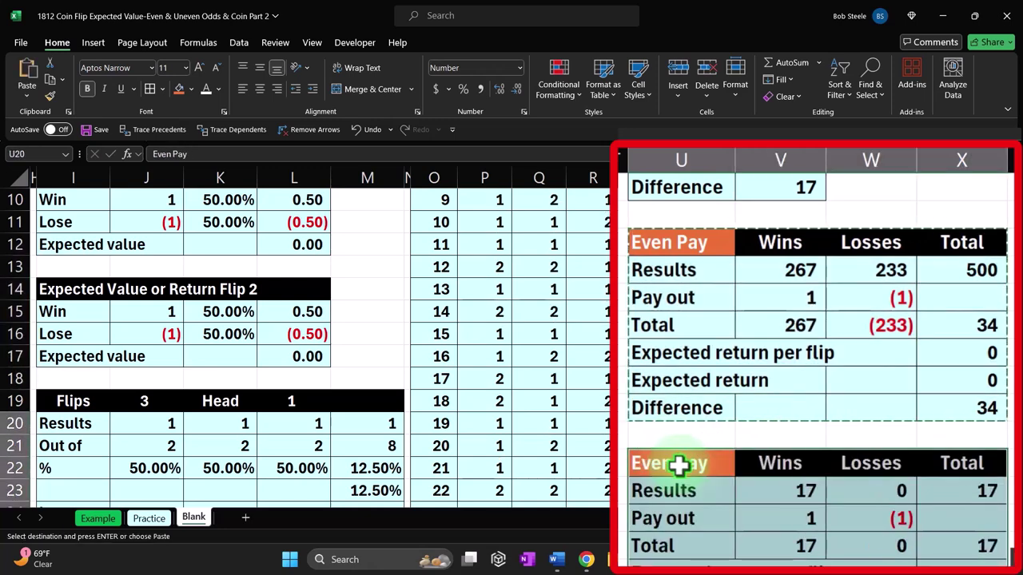
{"action": "scroll", "coordinate": [677, 464], "scroll_direction": "down", "scroll_amount": 1}
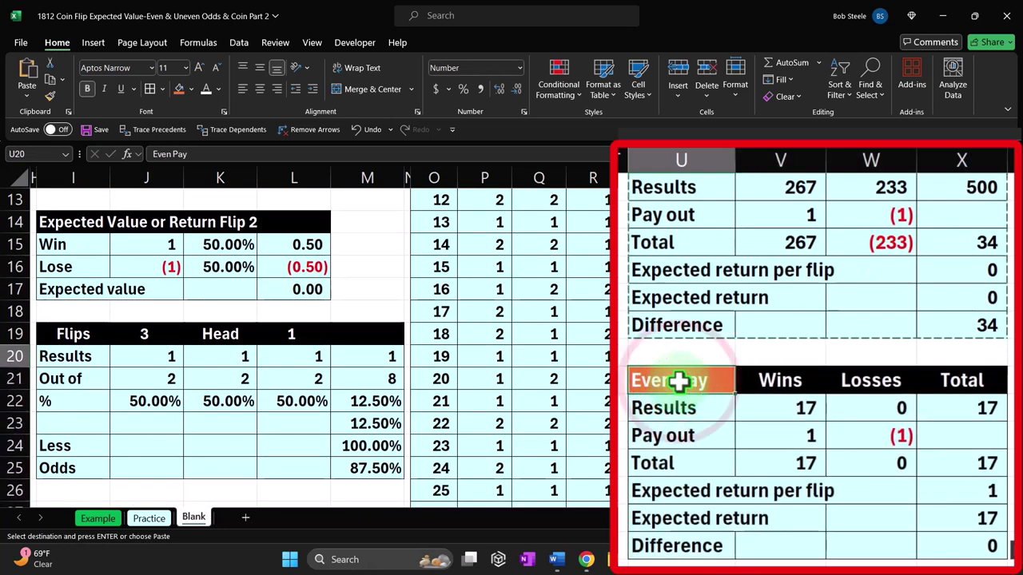
{"action": "type", "text": "Fa"}
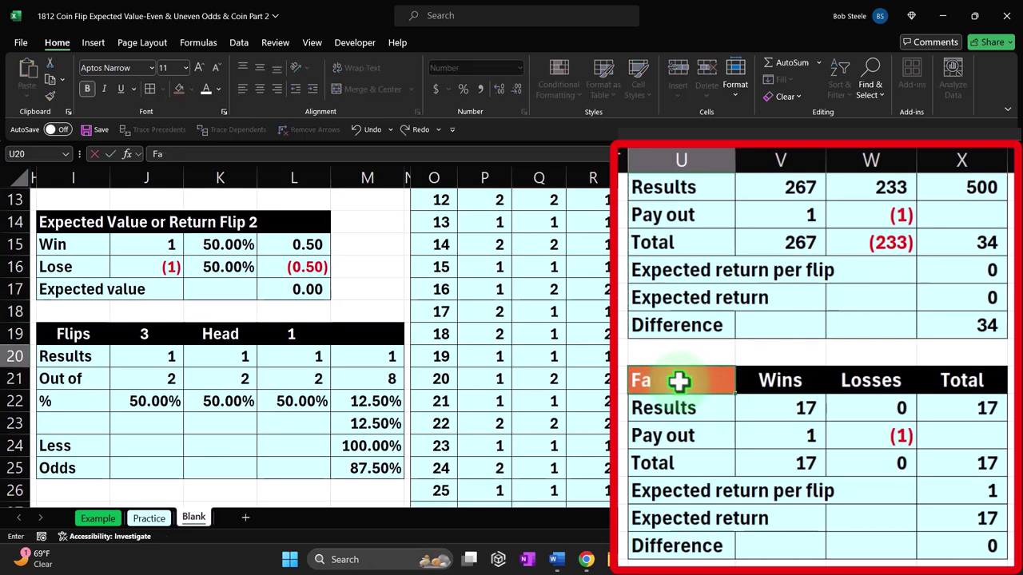
{"action": "type", "text": "verabl"}
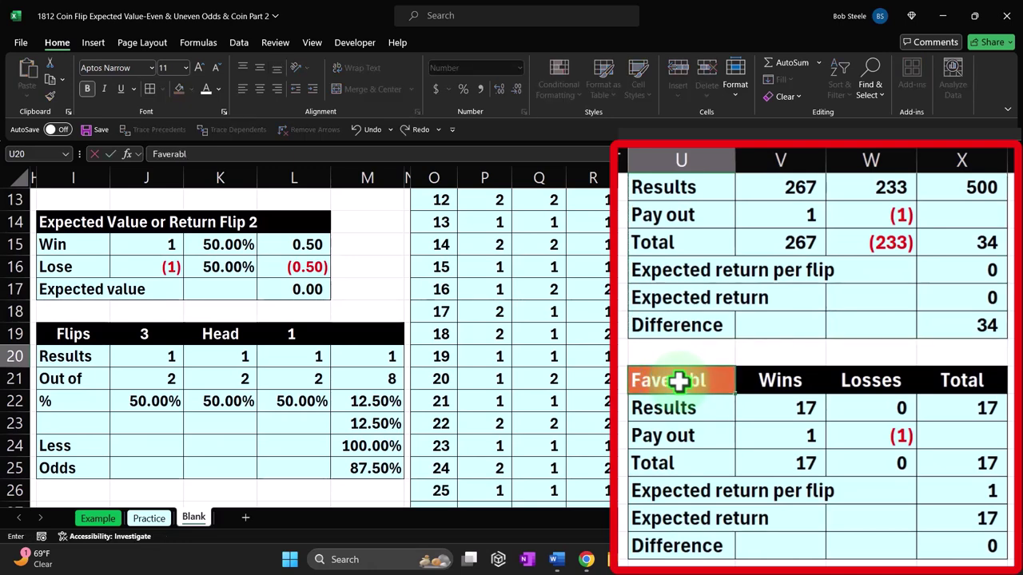
{"action": "type", "text": "e"}
{"action": "key", "text": "ctrl+Return"}
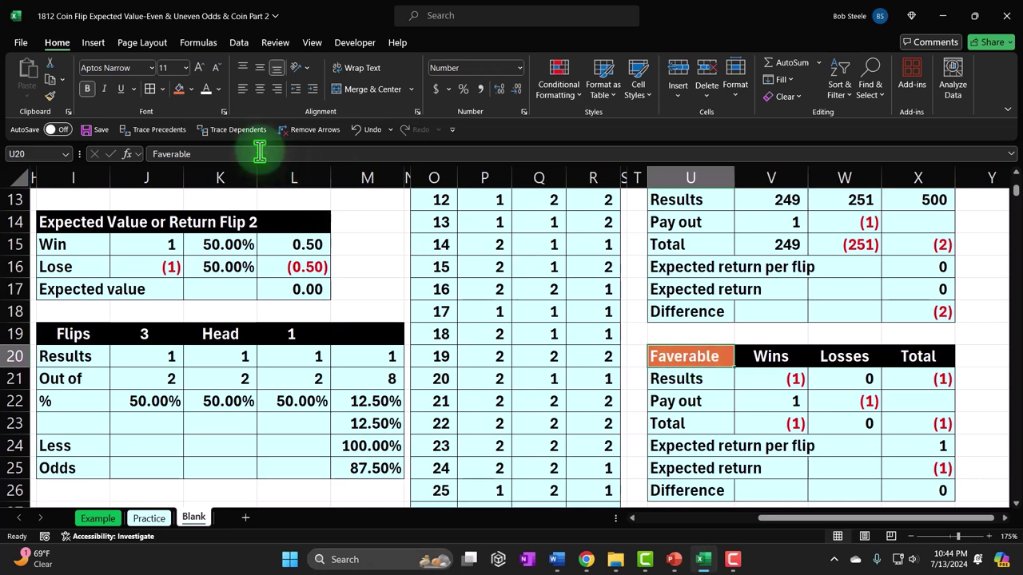
{"action": "left_click", "coordinate": [189, 89]}
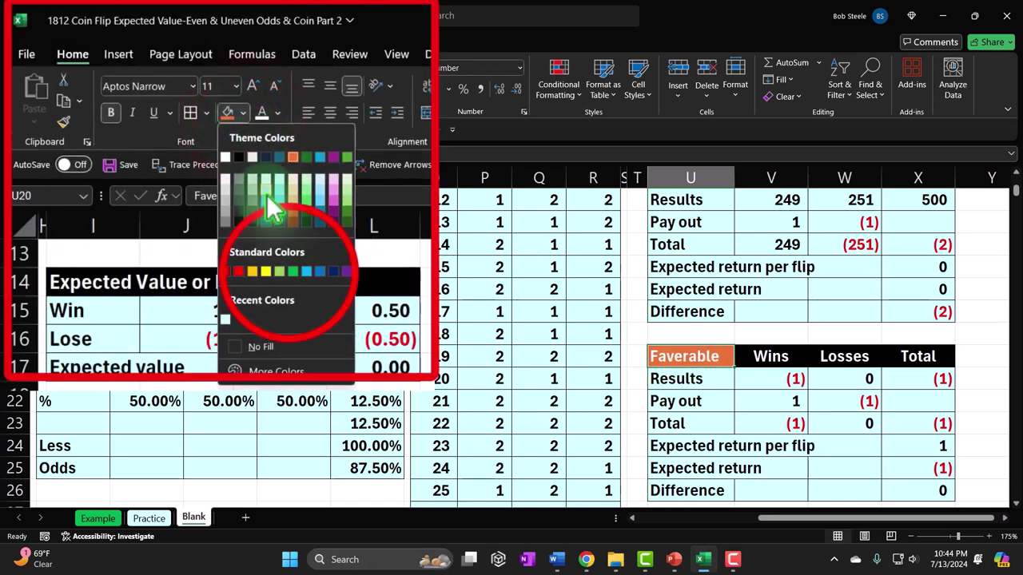
Fill the Faverable heading green and link its wins result with =+V13
{"action": "left_click", "coordinate": [292, 272]}
{"action": "scroll", "coordinate": [577, 365], "scroll_direction": "down", "scroll_amount": 1}
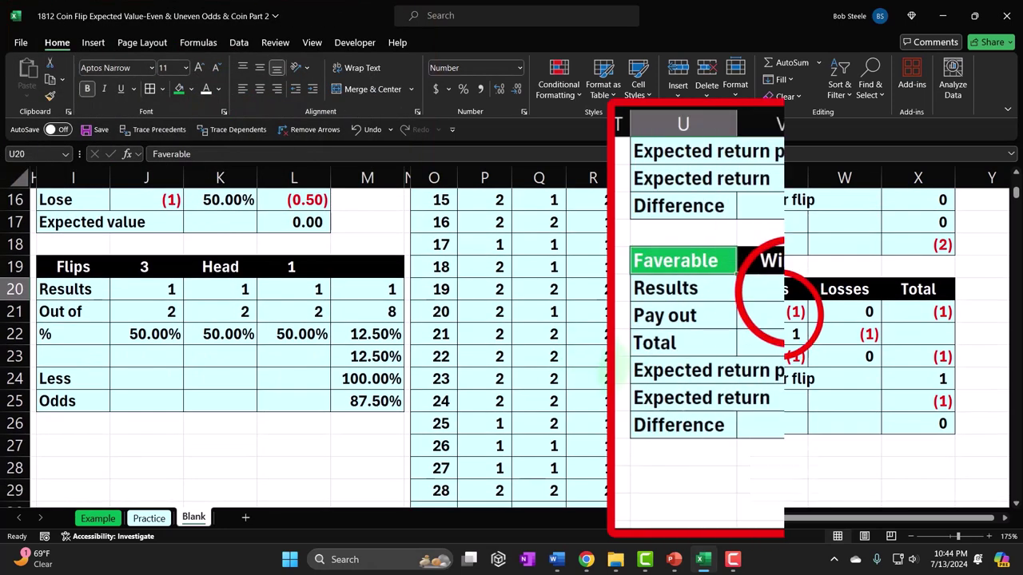
{"action": "left_click", "coordinate": [787, 309]}
{"action": "left_click", "coordinate": [803, 283]}
{"action": "type", "text": "+"}
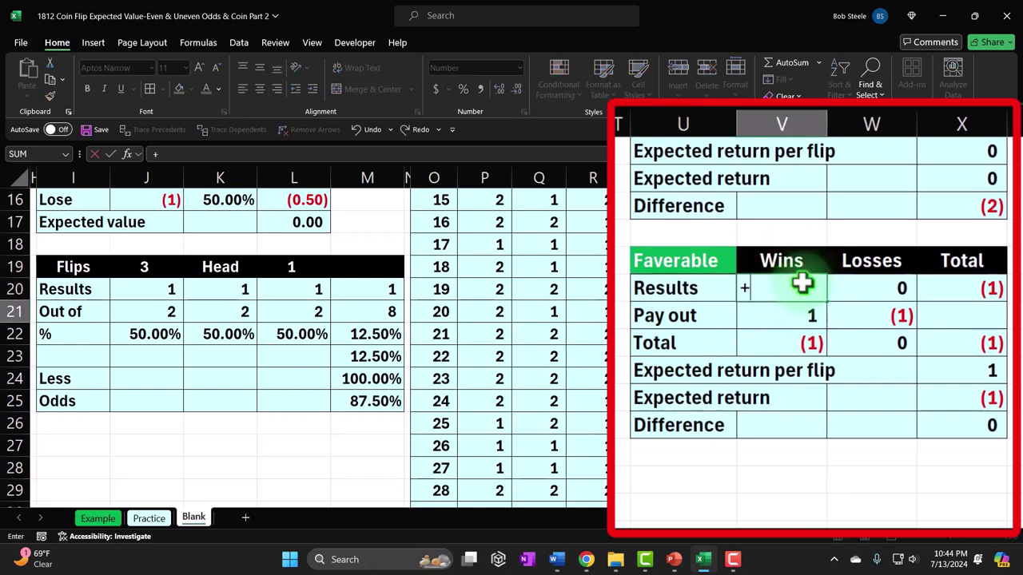
{"action": "scroll", "coordinate": [802, 284], "scroll_direction": "up", "scroll_amount": 1}
{"action": "left_click", "coordinate": [756, 153]}
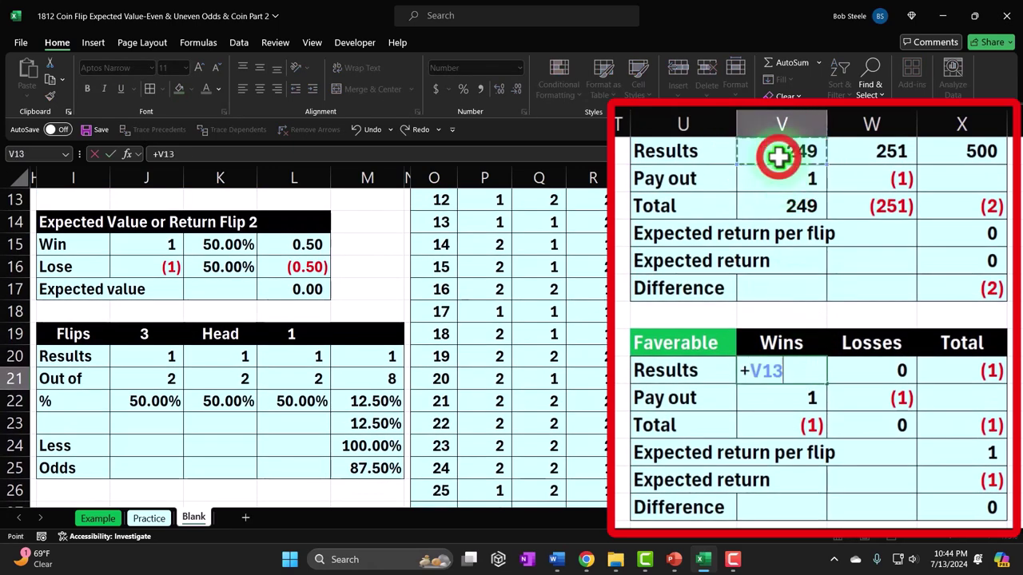
{"action": "scroll", "coordinate": [779, 248], "scroll_direction": "up", "scroll_amount": 1}
{"action": "key", "text": "Tab"}
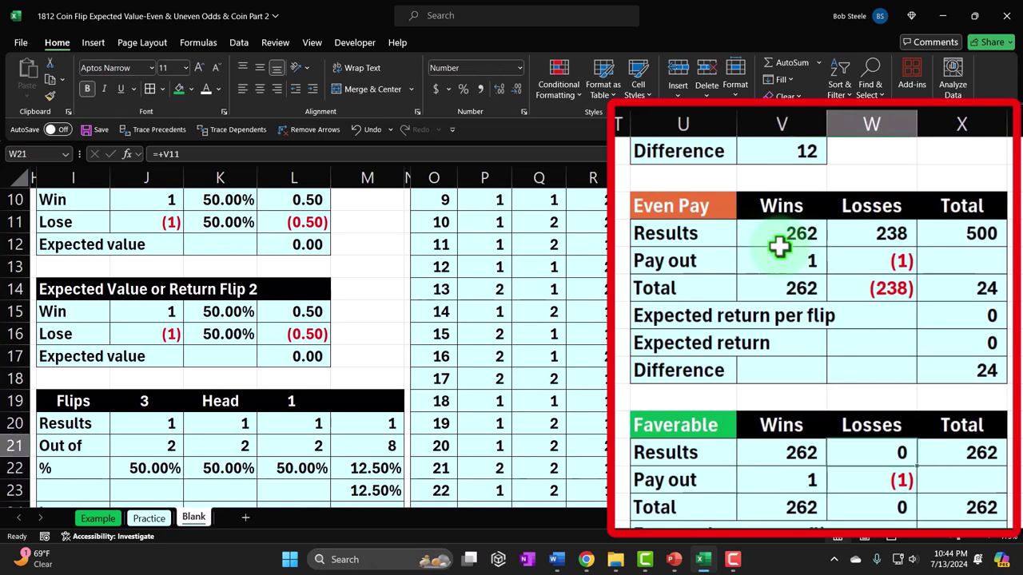
Link the Faverable losses with =W13 and begin the wins pay out formula in V22
{"action": "type", "text": "="}
{"action": "key", "text": "Up"}
{"action": "key", "text": "Up"}
{"action": "key", "text": "Up"}
{"action": "key", "text": "Up"}
{"action": "key", "text": "Up"}
{"action": "key", "text": "Up"}
{"action": "key", "text": "Up"}
{"action": "key", "text": "Up"}
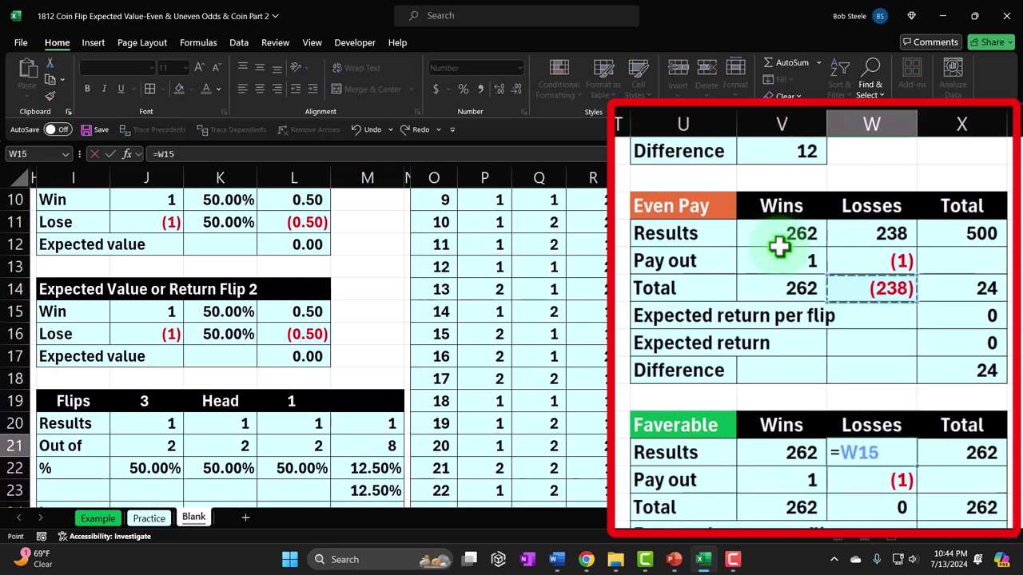
{"action": "key", "text": "Return"}
{"action": "left_click", "coordinate": [939, 453]}
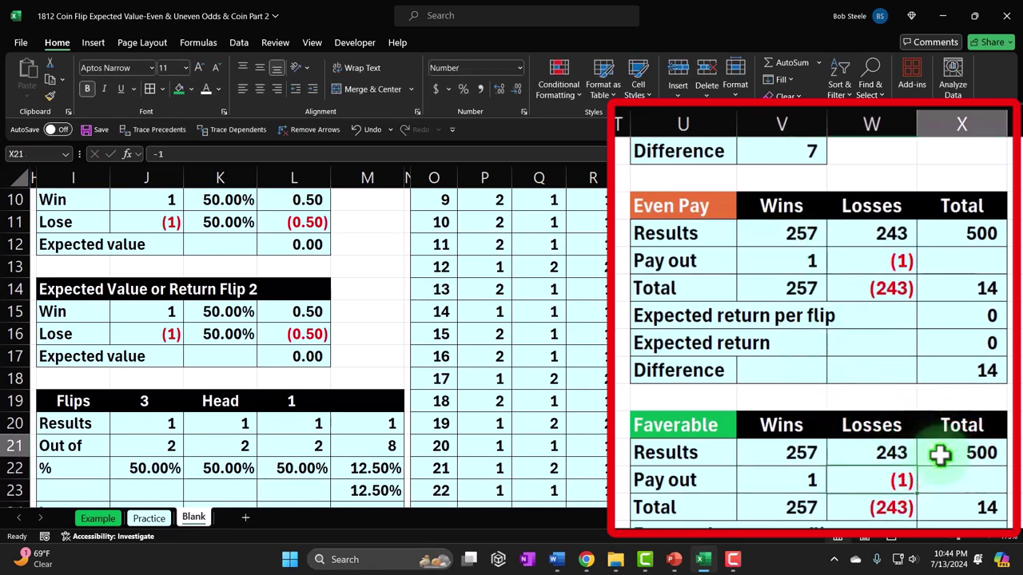
{"action": "left_click", "coordinate": [812, 481]}
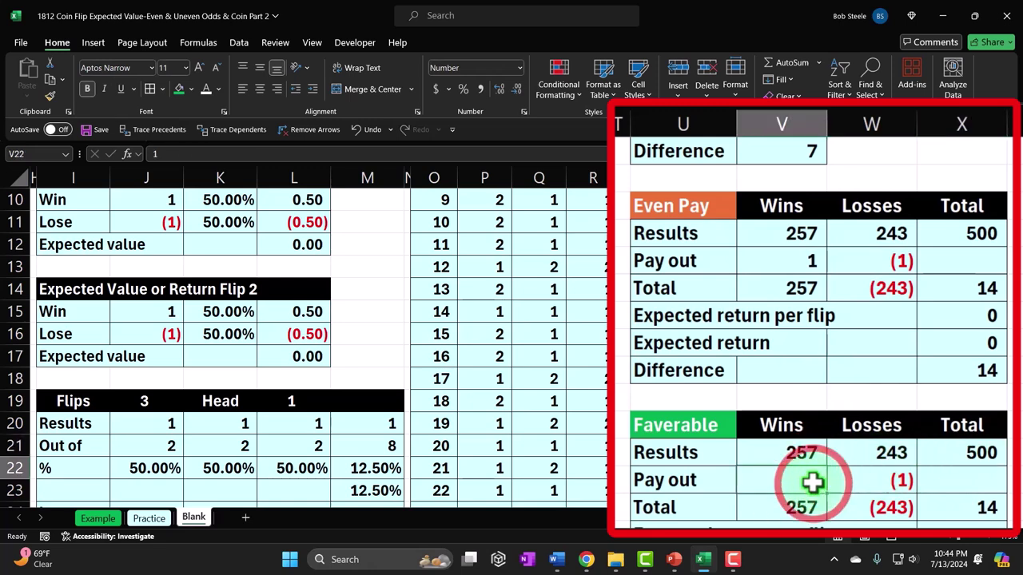
{"action": "type", "text": "="}
{"action": "key", "text": "Left"}
{"action": "key", "text": "Left"}
{"action": "key", "text": "Left"}
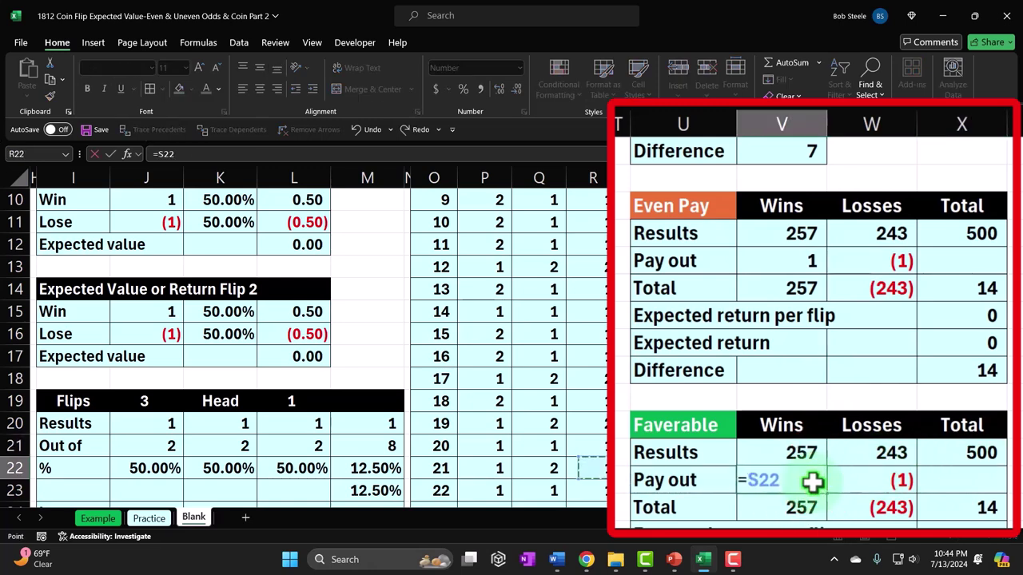
{"action": "key", "text": "Left"}
{"action": "key", "text": "Left"}
{"action": "key", "text": "Left"}
{"action": "key", "text": "Left"}
{"action": "key", "text": "Left"}
{"action": "key", "text": "Left"}
{"action": "key", "text": "Left"}
{"action": "key", "text": "Left"}
{"action": "key", "text": "Left"}
{"action": "key", "text": "Left"}
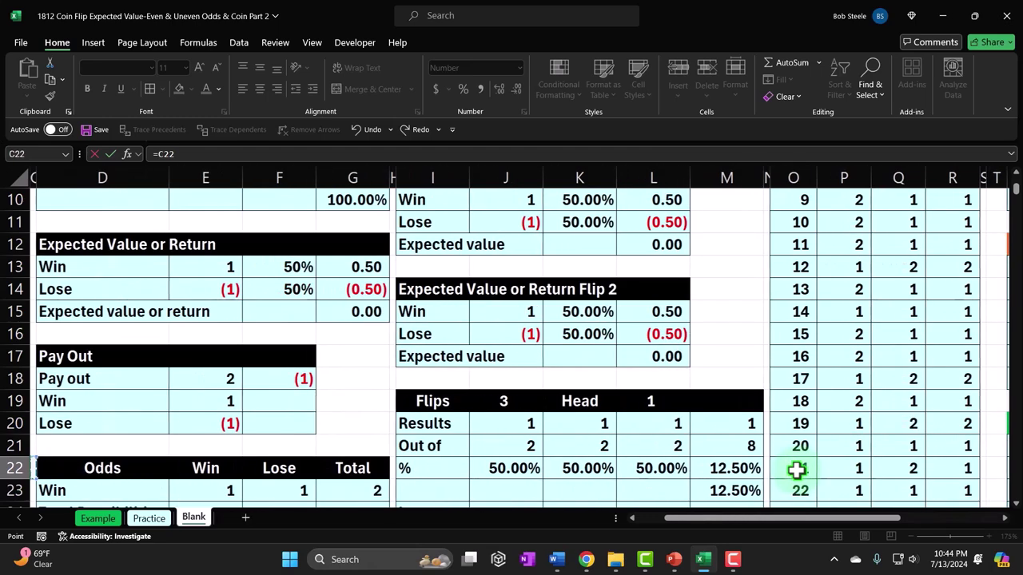
Cancel the pointing formula in V22 and check the Faverable wins total of 504 and Difference (244)
{"action": "key", "text": "Up"}
{"action": "key", "text": "Up"}
{"action": "key", "text": "Up"}
{"action": "key", "text": "Up"}
{"action": "key", "text": "Up"}
{"action": "key", "text": "Up"}
{"action": "key", "text": "Up"}
{"action": "key", "text": "Up"}
{"action": "key", "text": "Up"}
{"action": "key", "text": "Up"}
{"action": "key", "text": "Up"}
{"action": "key", "text": "Up"}
{"action": "key", "text": "Up"}
{"action": "key", "text": "Up"}
{"action": "key", "text": "Up"}
{"action": "key", "text": "Up"}
{"action": "key", "text": "Up"}
{"action": "key", "text": "Up"}
{"action": "key", "text": "Up"}
{"action": "key", "text": "Up"}
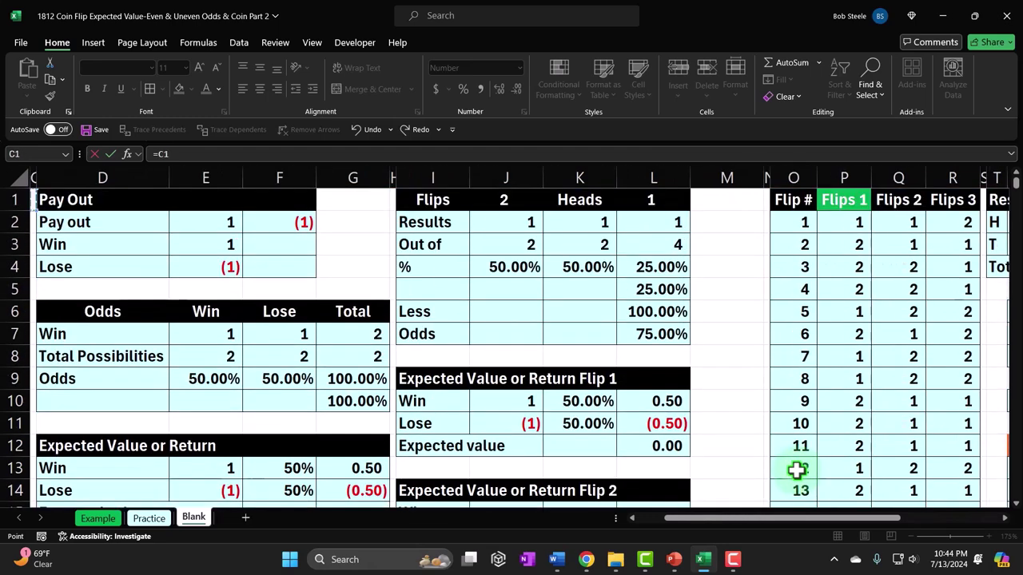
{"action": "key", "text": "Down"}
{"action": "key", "text": "Down"}
{"action": "key", "text": "Down"}
{"action": "key", "text": "Down"}
{"action": "key", "text": "Down"}
{"action": "key", "text": "Down"}
{"action": "key", "text": "Down"}
{"action": "key", "text": "Down"}
{"action": "key", "text": "Down"}
{"action": "key", "text": "Down"}
{"action": "key", "text": "Down"}
{"action": "key", "text": "Down"}
{"action": "key", "text": "Down"}
{"action": "key", "text": "Down"}
{"action": "key", "text": "Down"}
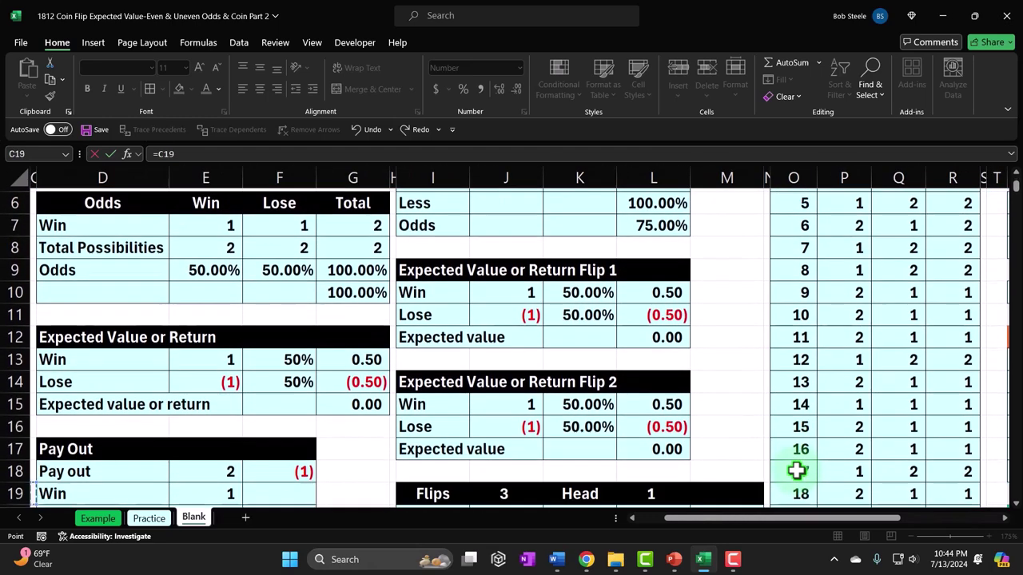
{"action": "key", "text": "Right"}
{"action": "key", "text": "Escape"}
{"action": "key", "text": "Right"}
{"action": "key", "text": "Right"}
{"action": "key", "text": "Right"}
{"action": "key", "text": "Right"}
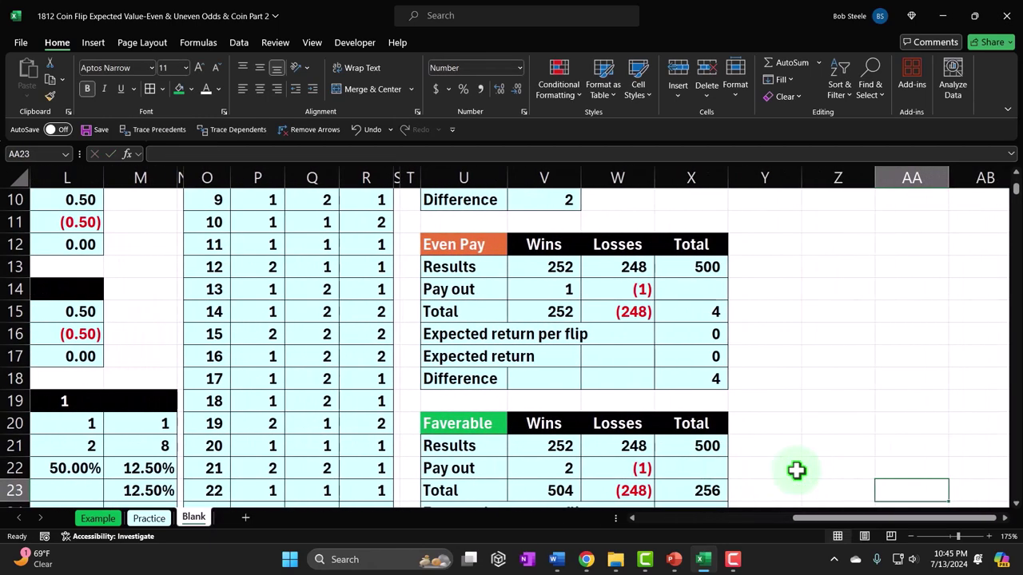
{"action": "scroll", "coordinate": [797, 470], "scroll_direction": "down", "scroll_amount": 2}
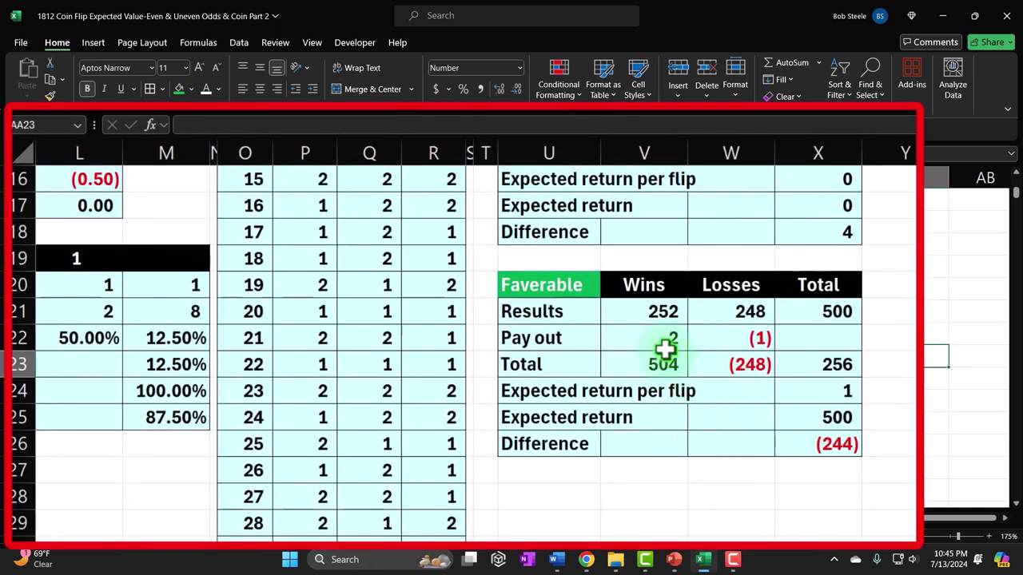
{"action": "left_click", "coordinate": [664, 313]}
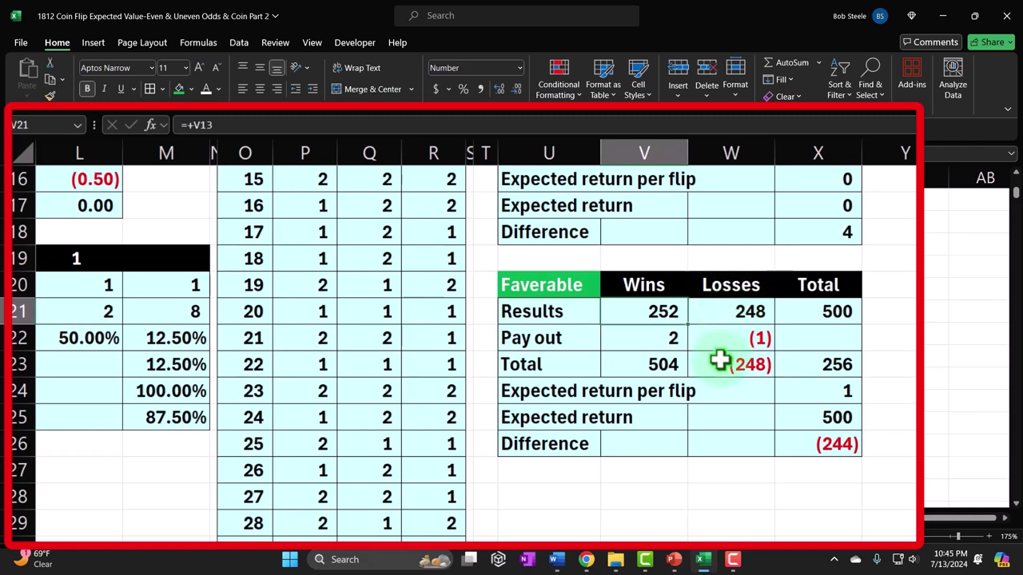
Commit the net total formula in the Favorable table's X23
{"action": "left_click", "coordinate": [799, 368]}
{"action": "double_click", "coordinate": [803, 364]}
{"action": "key", "text": "Return"}
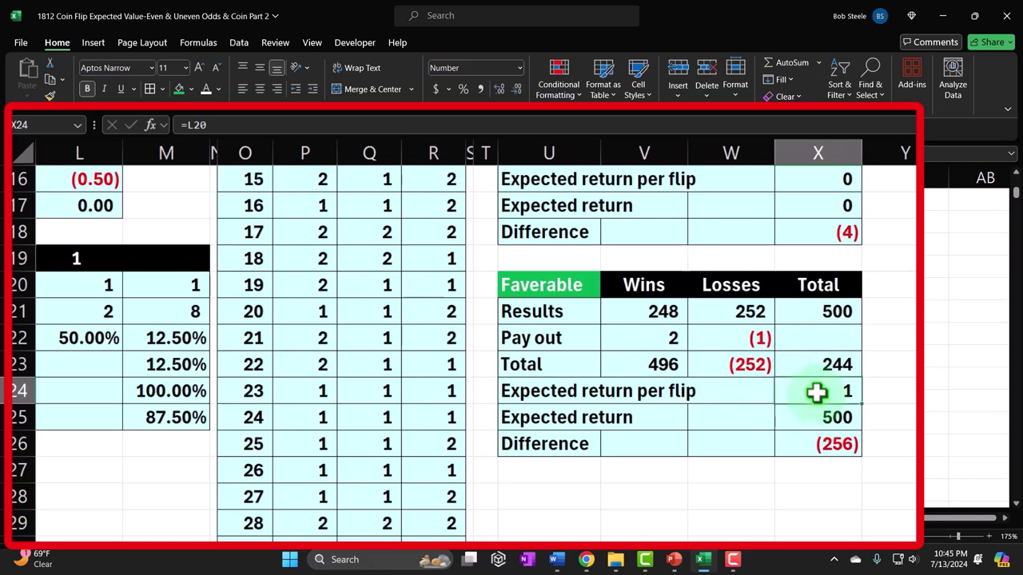
Link X24's expected return per flip to the Expected value or return result in G31
{"action": "type", "text": "="}
{"action": "key", "text": "Left"}
{"action": "key", "text": "Left"}
{"action": "key", "text": "Left"}
{"action": "key", "text": "Left"}
{"action": "key", "text": "Left"}
{"action": "key", "text": "Left"}
{"action": "key", "text": "Left"}
{"action": "key", "text": "Left"}
{"action": "key", "text": "Left"}
{"action": "key", "text": "Left"}
{"action": "key", "text": "Left"}
{"action": "key", "text": "Left"}
{"action": "key", "text": "Left"}
{"action": "key", "text": "Left"}
{"action": "key", "text": "Left"}
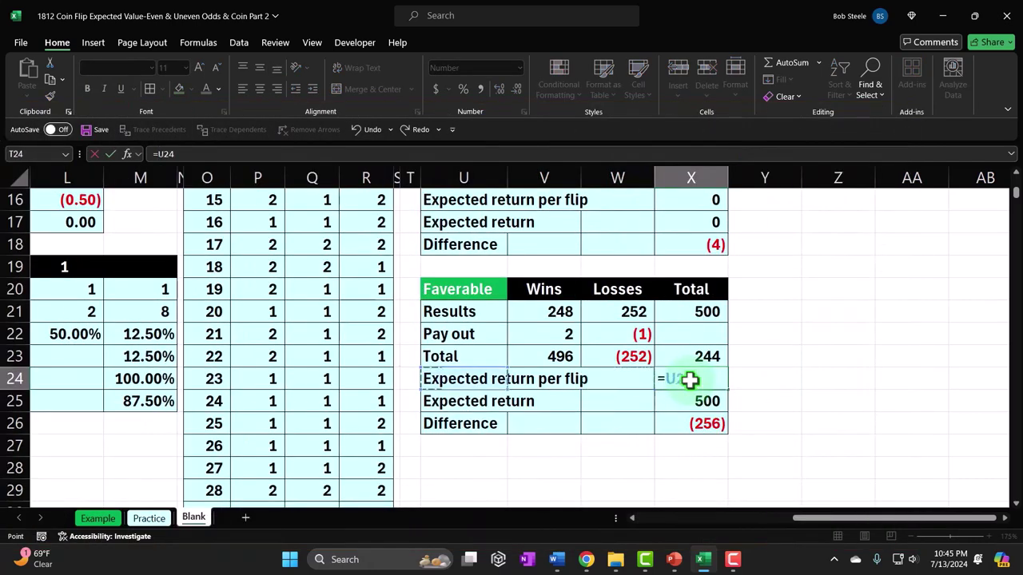
{"action": "key", "text": "Left"}
{"action": "key", "text": "Left"}
{"action": "key", "text": "Left"}
{"action": "key", "text": "Left"}
{"action": "key", "text": "Left"}
{"action": "key", "text": "Left"}
{"action": "key", "text": "Left"}
{"action": "key", "text": "Left"}
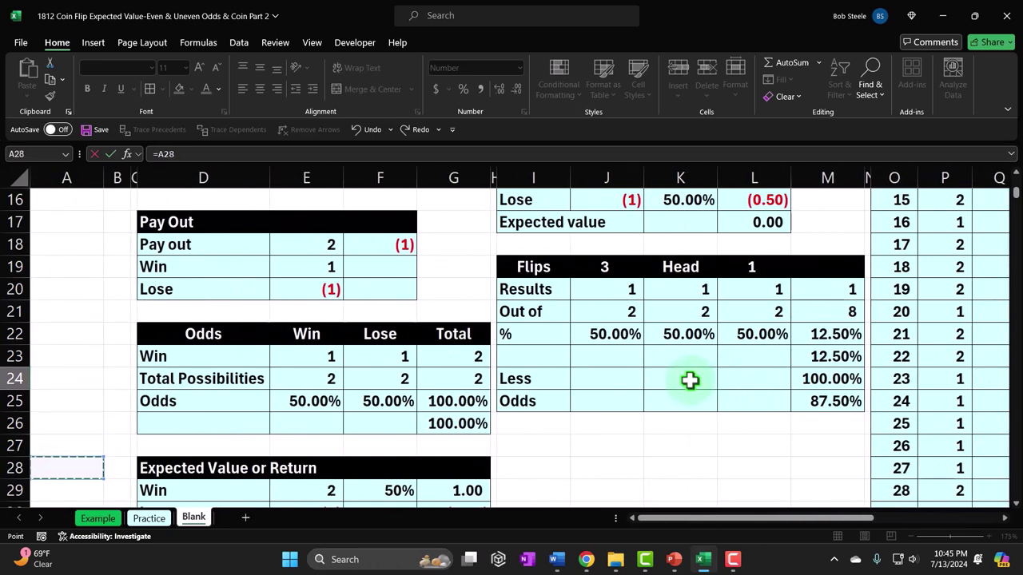
{"action": "key", "text": "Down"}
{"action": "key", "text": "Down"}
{"action": "key", "text": "Down"}
{"action": "key", "text": "Down"}
{"action": "key", "text": "Down"}
{"action": "key", "text": "Right"}
{"action": "key", "text": "Right"}
{"action": "key", "text": "Right"}
{"action": "key", "text": "Right"}
{"action": "key", "text": "Right"}
{"action": "key", "text": "Right"}
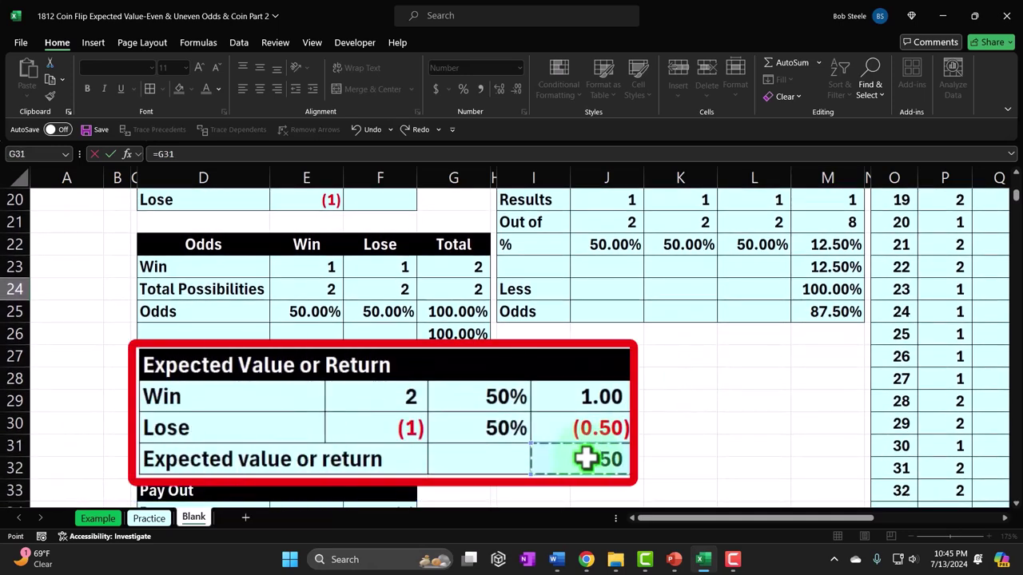
{"action": "key", "text": "Escape"}
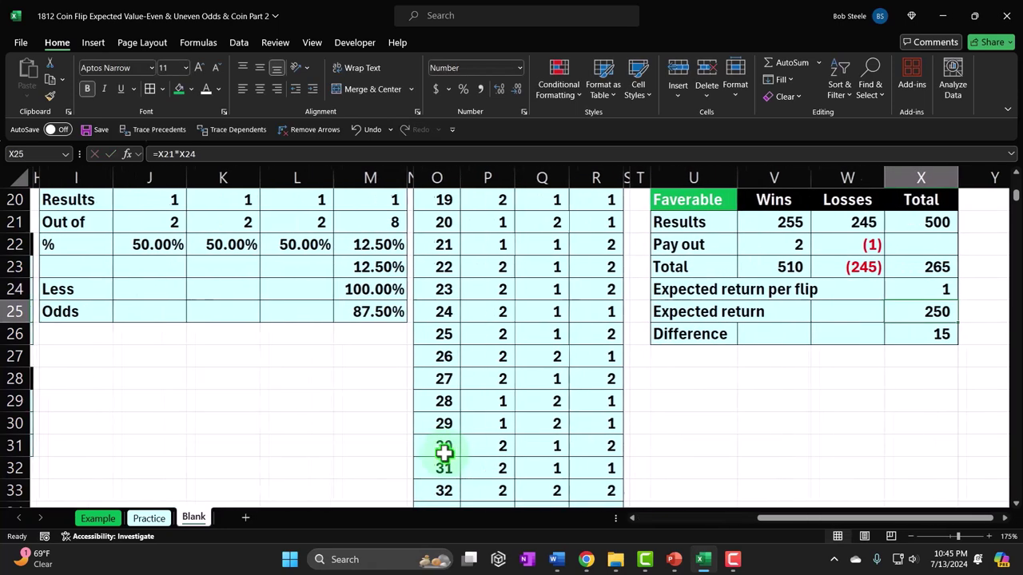
{"action": "key", "text": "Left"}
{"action": "key", "text": "Left"}
{"action": "key", "text": "Left"}
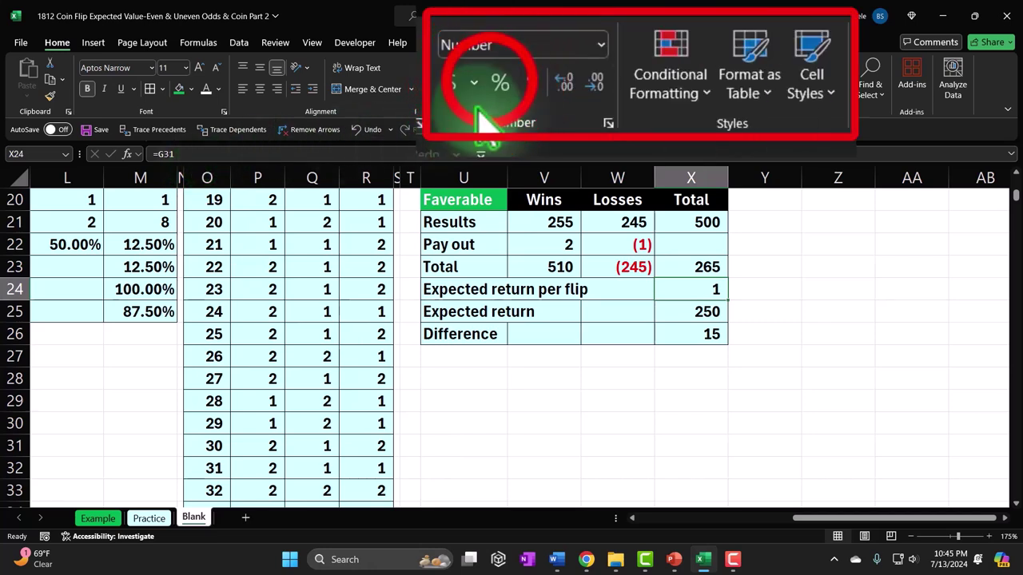
Apply Percent Style and an extra decimal to X24 and check its expected return formula
{"action": "left_click", "coordinate": [462, 89]}
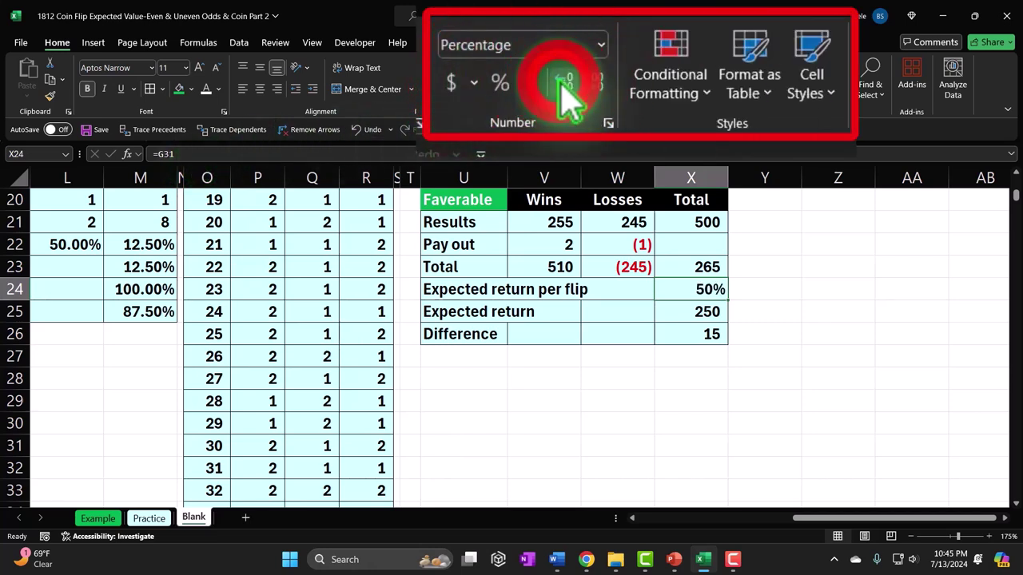
{"action": "left_click", "coordinate": [500, 89]}
{"action": "left_click", "coordinate": [500, 88]}
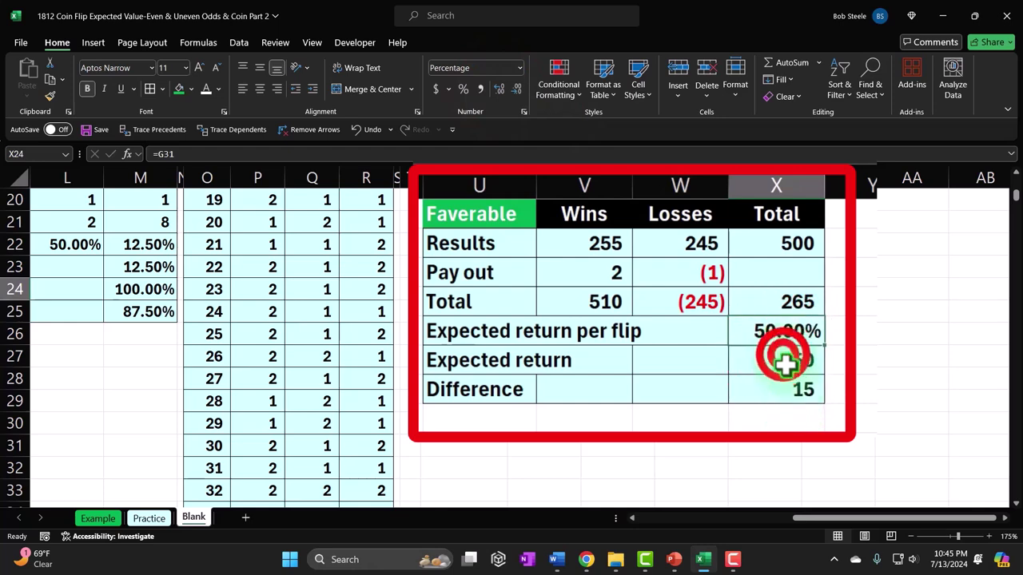
{"action": "double_click", "coordinate": [701, 310]}
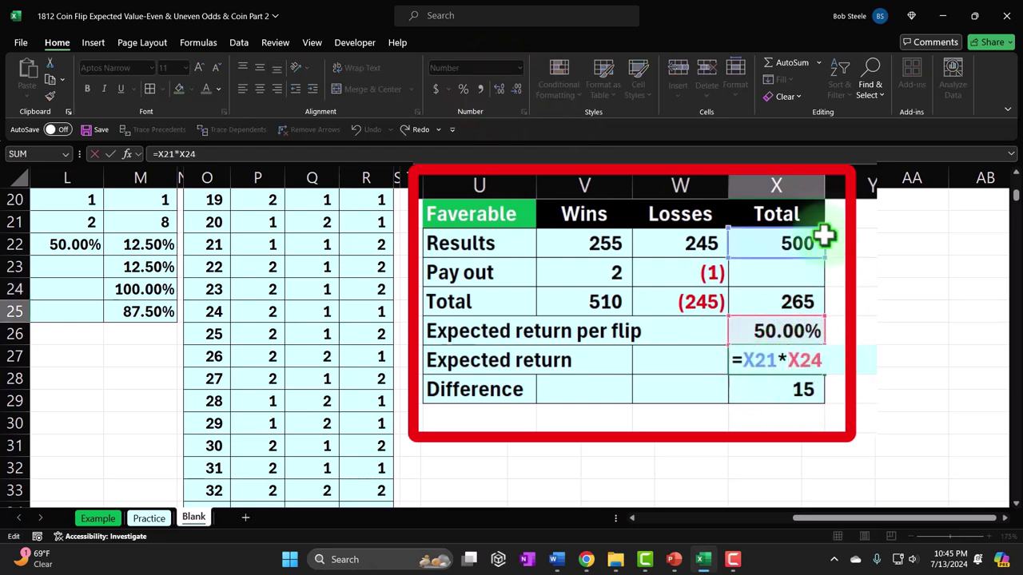
{"action": "key", "text": "Return"}
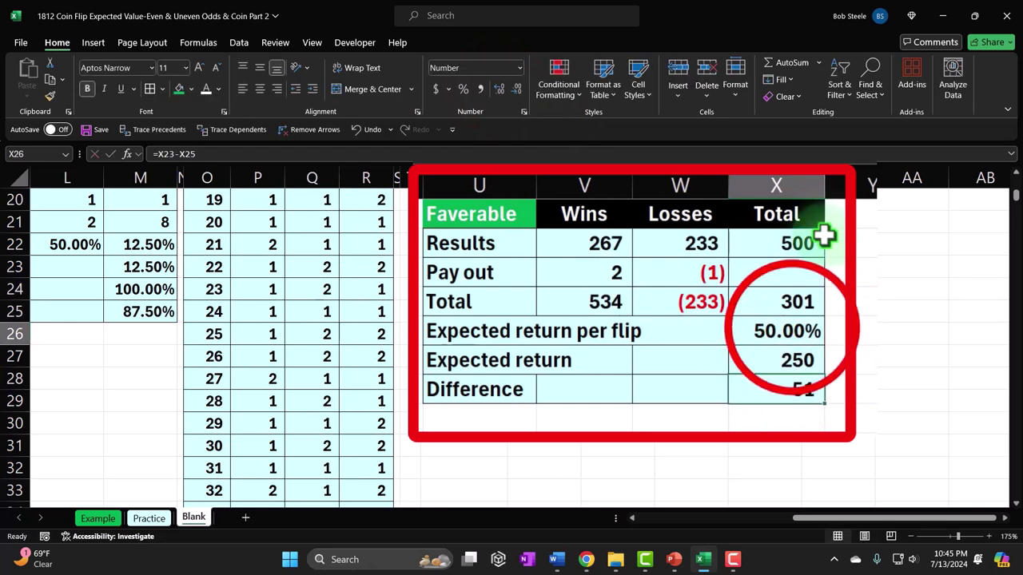
{"action": "left_click", "coordinate": [791, 342]}
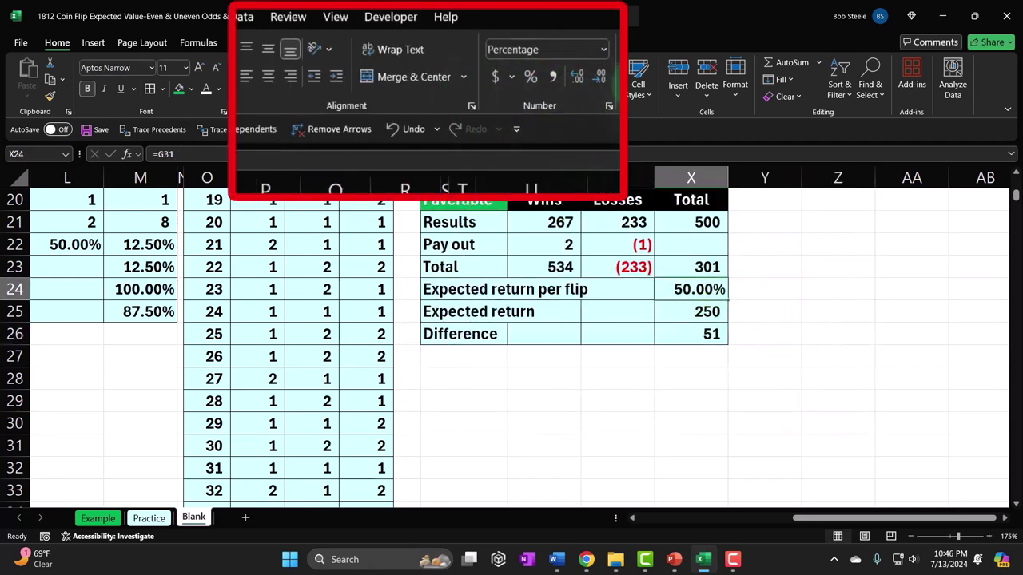
Undo the percentage formatting so X24 shows the per-flip return as 0.50
{"action": "left_click", "coordinate": [396, 130]}
{"action": "left_click", "coordinate": [398, 132]}
{"action": "left_click", "coordinate": [400, 132]}
{"action": "left_click", "coordinate": [401, 134]}
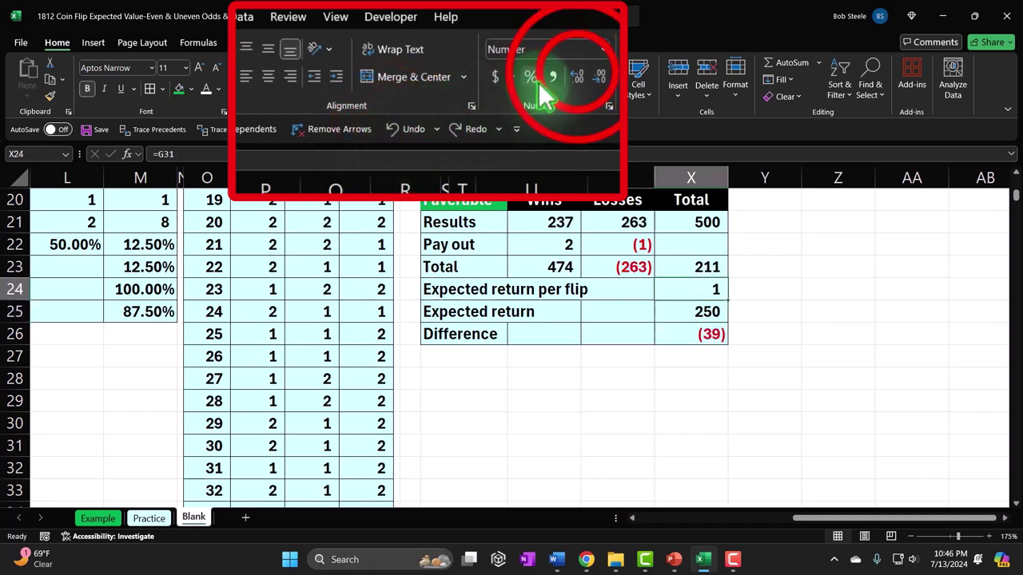
{"action": "left_click", "coordinate": [578, 78]}
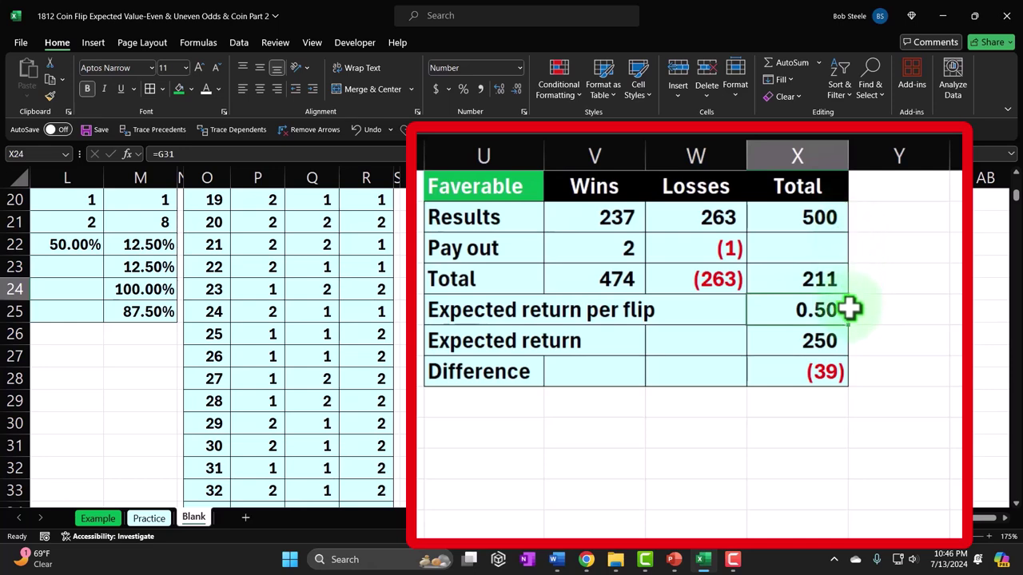
Review the expected return formula =X21*X24 and the Difference formula =X23-X25
{"action": "left_click", "coordinate": [831, 341]}
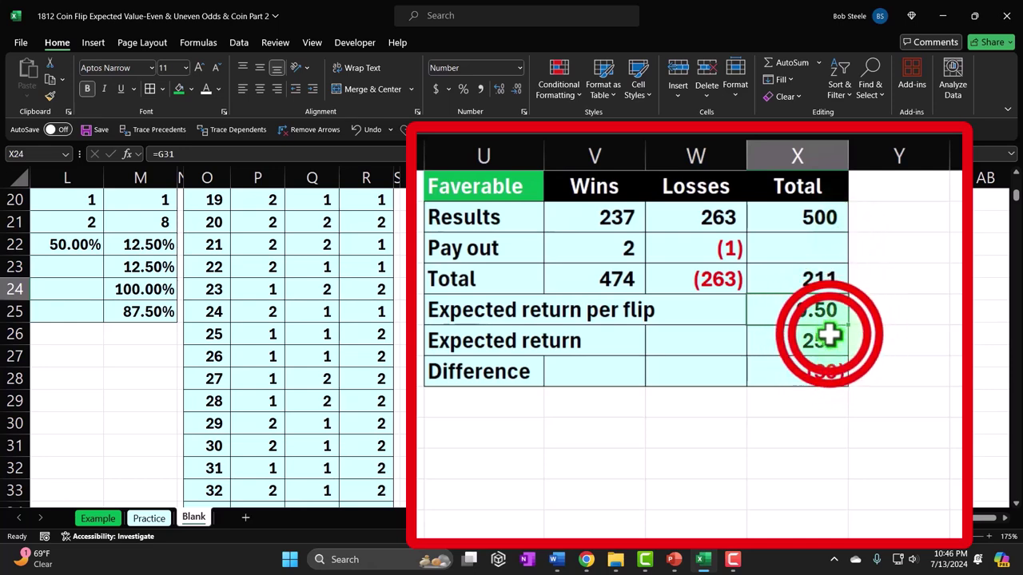
{"action": "double_click", "coordinate": [829, 341]}
{"action": "key", "text": "ctrl+Return"}
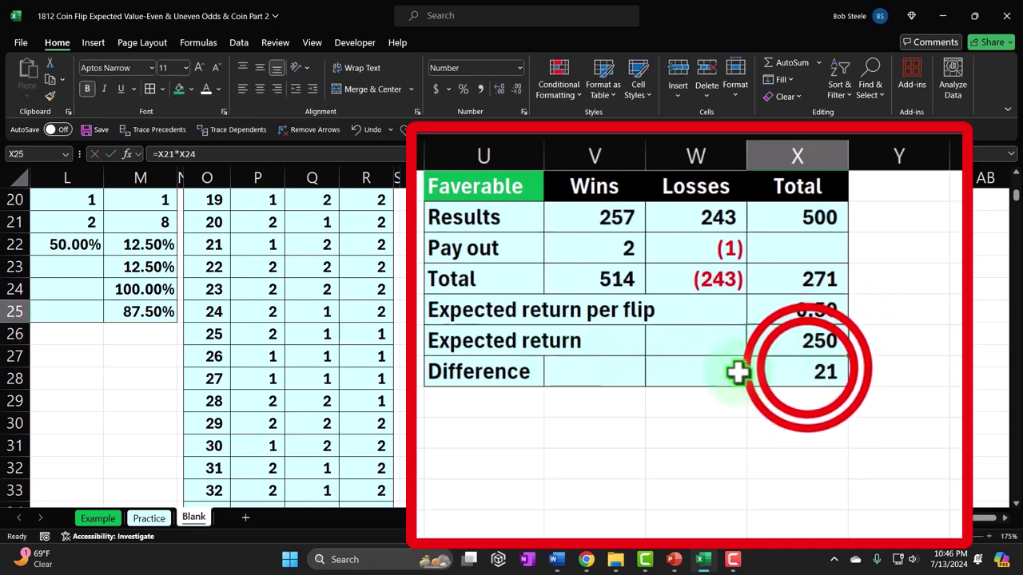
{"action": "double_click", "coordinate": [801, 373]}
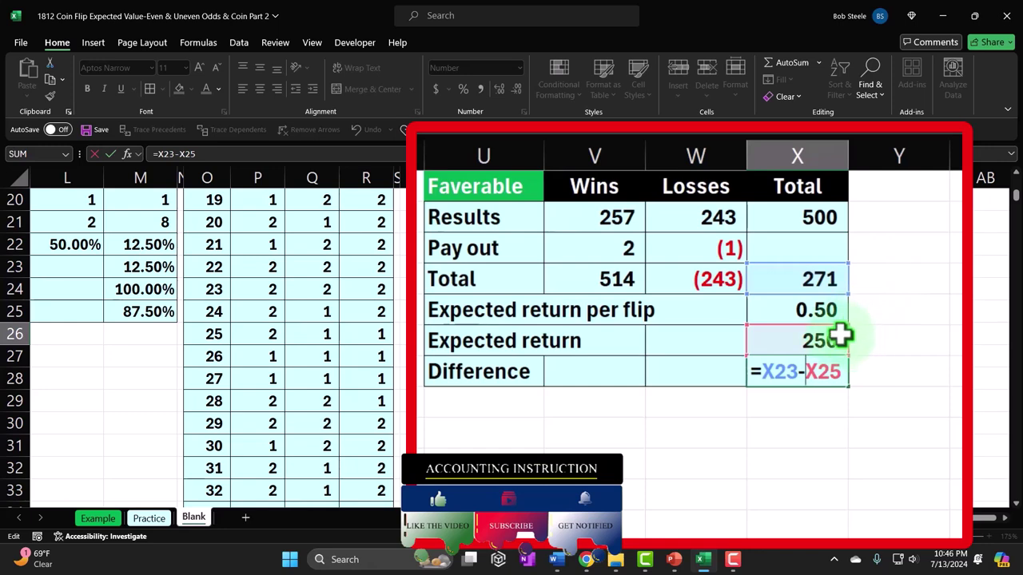
{"action": "key", "text": "Return"}
Recalculate the random flips repeatedly to watch the Favorable Difference vary against the 250 expected return
{"action": "double_click", "coordinate": [834, 372]}
{"action": "key", "text": "Return"}
{"action": "double_click", "coordinate": [827, 372]}
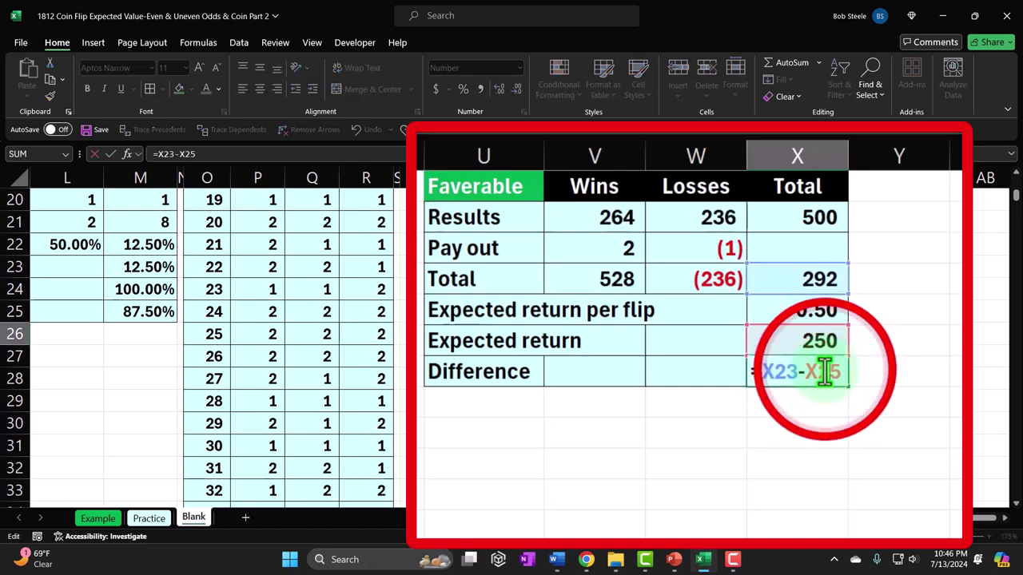
{"action": "key", "text": "Return"}
{"action": "double_click", "coordinate": [827, 372]}
{"action": "key", "text": "Return"}
{"action": "double_click", "coordinate": [825, 371]}
{"action": "key", "text": "Return"}
{"action": "double_click", "coordinate": [824, 372]}
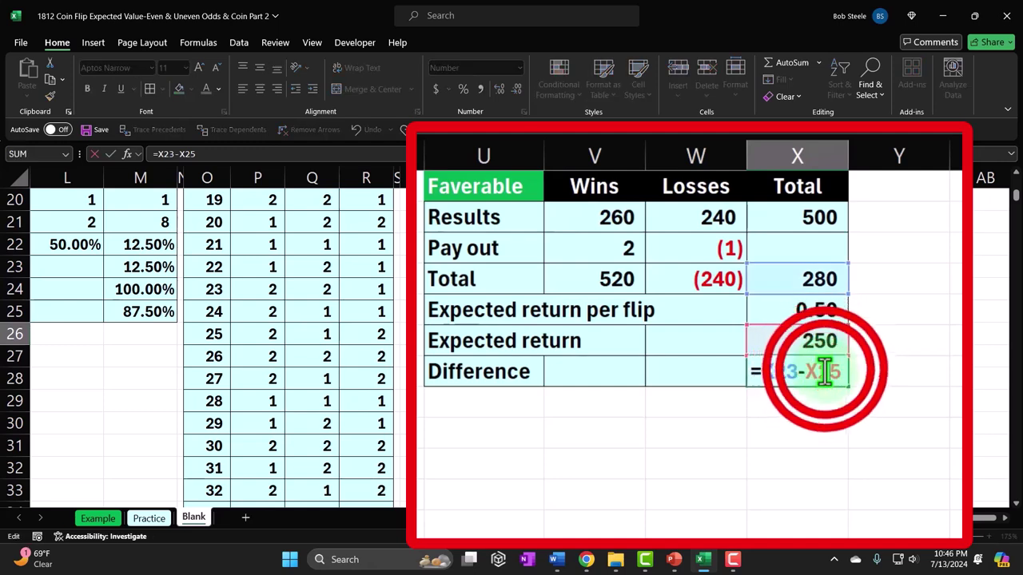
{"action": "key", "text": "Return"}
{"action": "double_click", "coordinate": [825, 371]}
{"action": "key", "text": "Return"}
{"action": "left_click", "coordinate": [824, 369]}
{"action": "double_click", "coordinate": [824, 370]}
{"action": "key", "text": "Return"}
{"action": "left_click", "coordinate": [806, 370]}
{"action": "double_click", "coordinate": [806, 370]}
{"action": "key", "text": "Return"}
{"action": "double_click", "coordinate": [811, 372]}
{"action": "key", "text": "Return"}
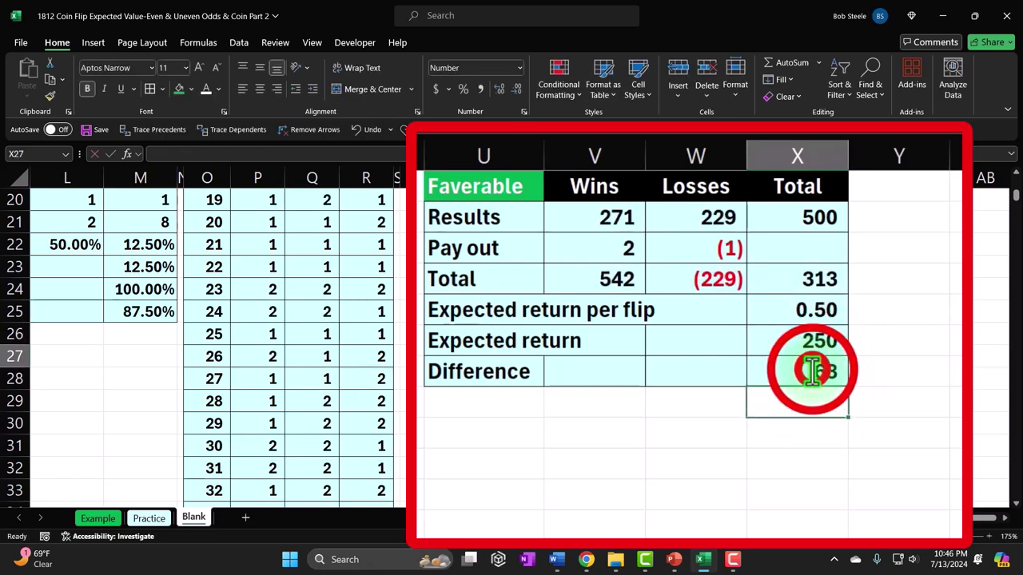
{"action": "double_click", "coordinate": [812, 370]}
{"action": "key", "text": "Return"}
{"action": "double_click", "coordinate": [810, 370]}
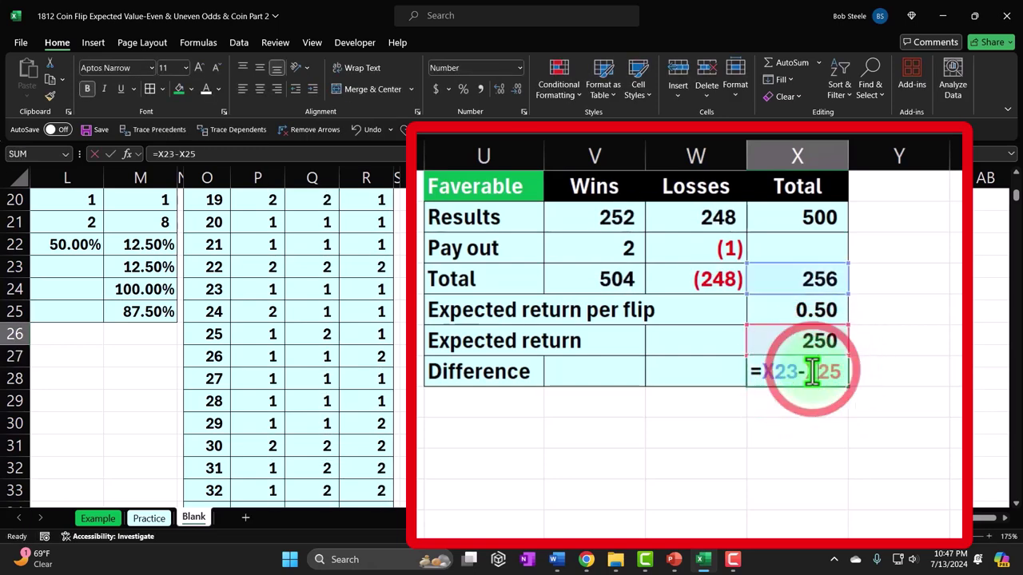
{"action": "key", "text": "Return"}
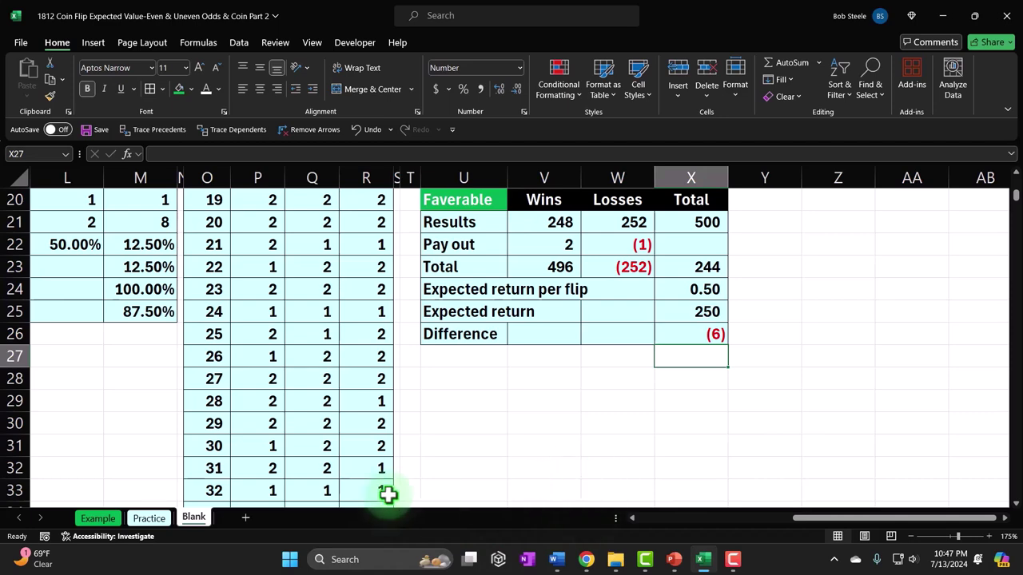
Scroll to row 1 and review the first flip row and the 25.00% and 75.00% two-flip odds
{"action": "left_click", "coordinate": [618, 423]}
{"action": "scroll", "coordinate": [557, 433], "scroll_direction": "up", "scroll_amount": 6}
{"action": "left_click_drag", "start_coordinate": [274, 221], "coordinate": [368, 222]}
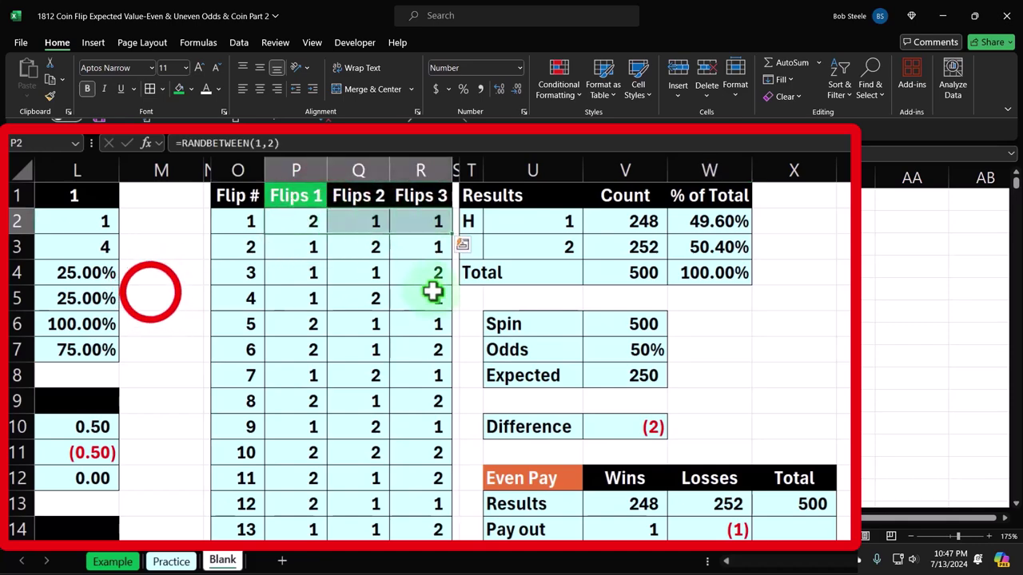
{"action": "left_click", "coordinate": [151, 294]}
{"action": "key", "text": "Left"}
{"action": "key", "text": "Left"}
{"action": "key", "text": "Left"}
{"action": "key", "text": "Left"}
{"action": "key", "text": "Left"}
{"action": "key", "text": "Left"}
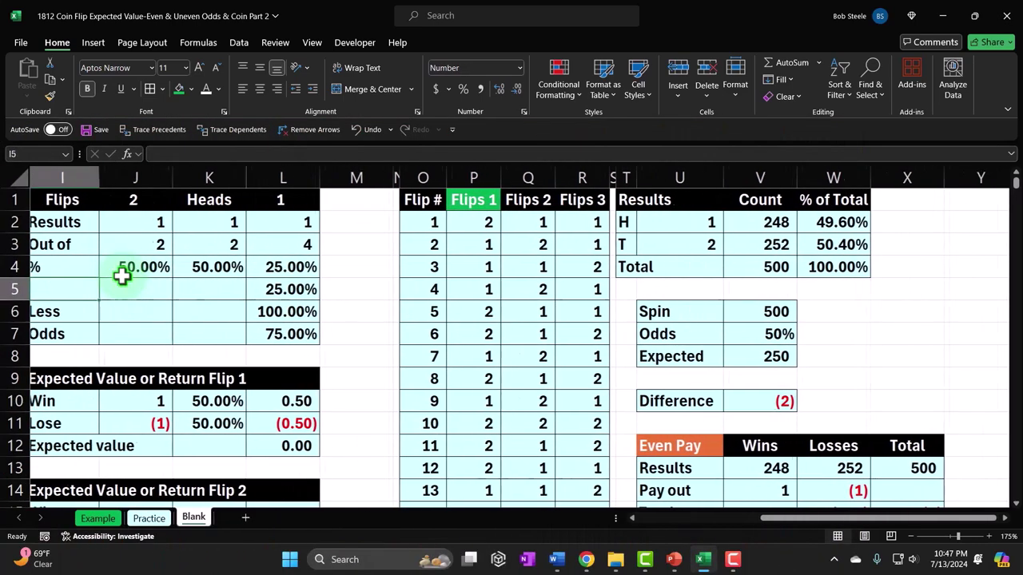
{"action": "left_click", "coordinate": [438, 343]}
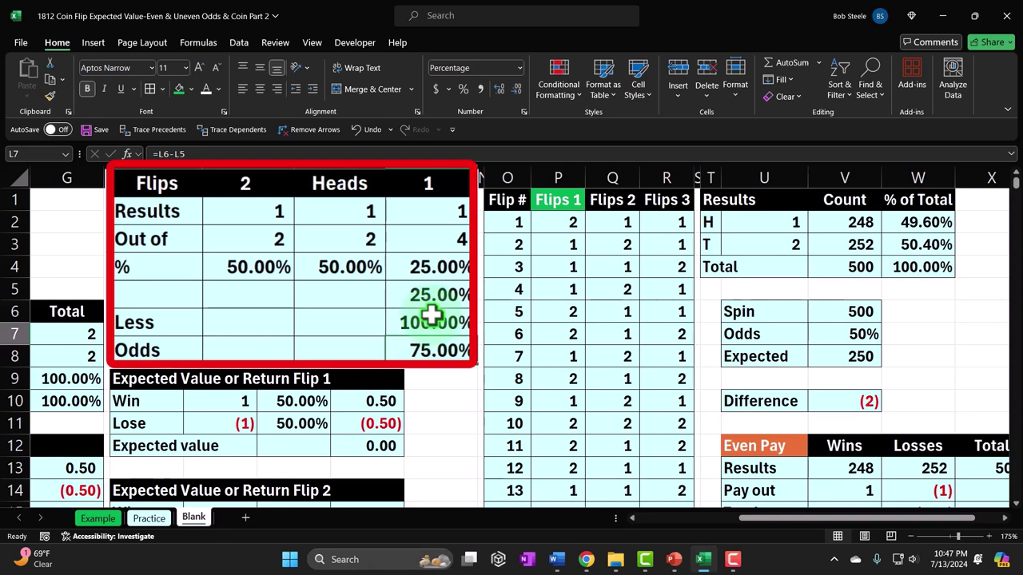
{"action": "left_click_drag", "start_coordinate": [572, 222], "coordinate": [661, 222]}
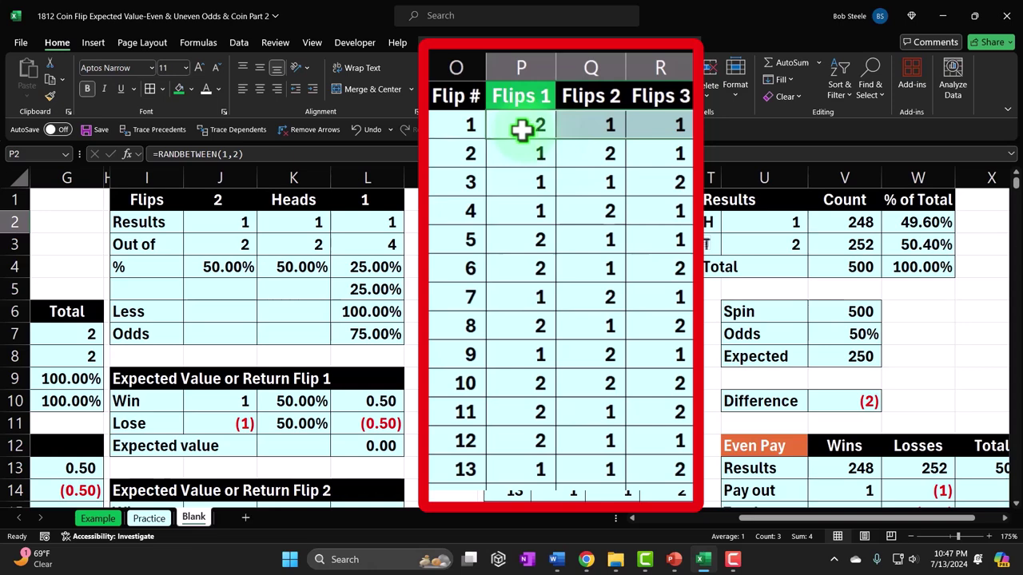
{"action": "left_click", "coordinate": [453, 364]}
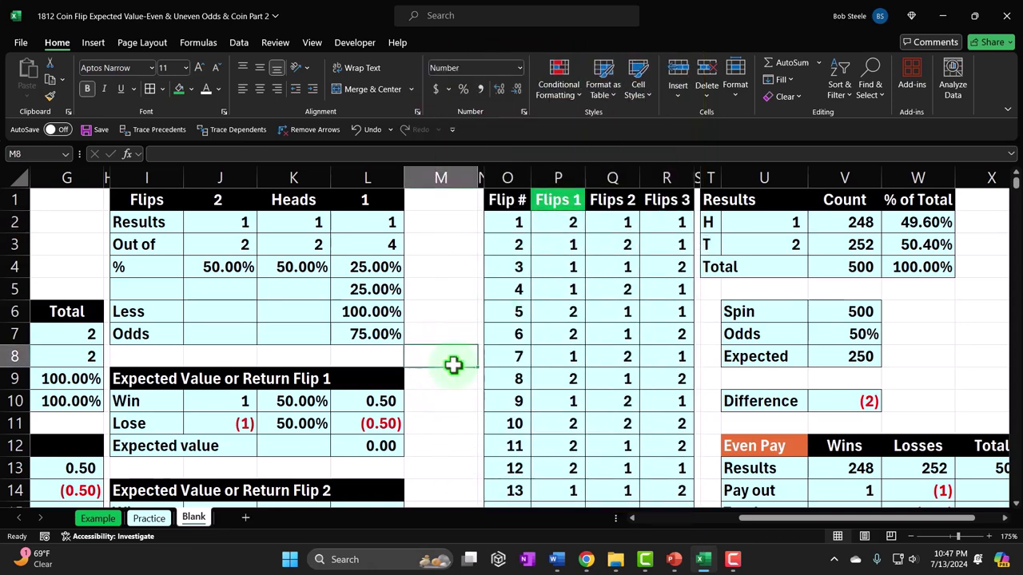